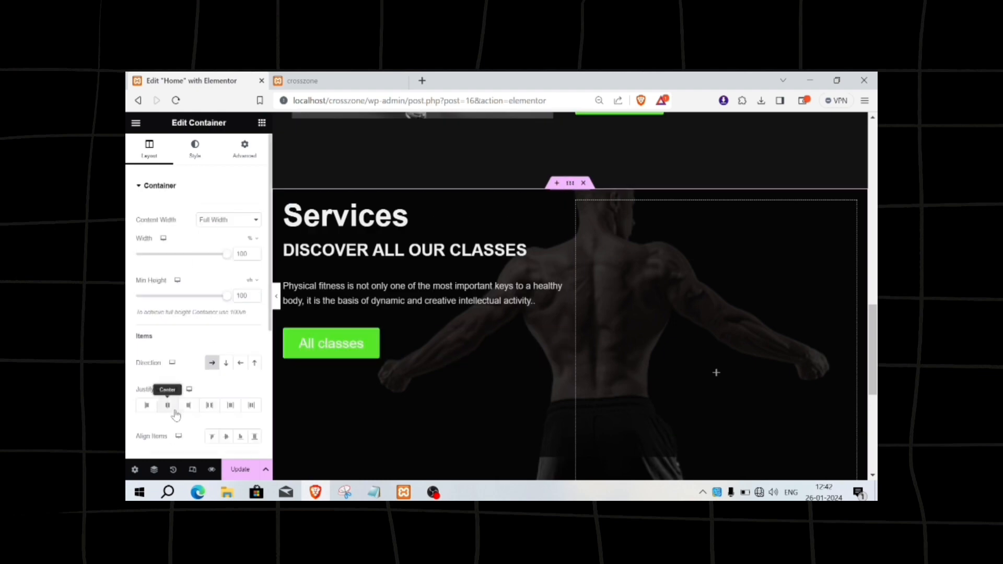
- Add an Icon List widget to the empty container beside the Services text and delete two of its default items
text(list)
drag(169, 273, 717, 253)
click(252, 272)
click(252, 272)
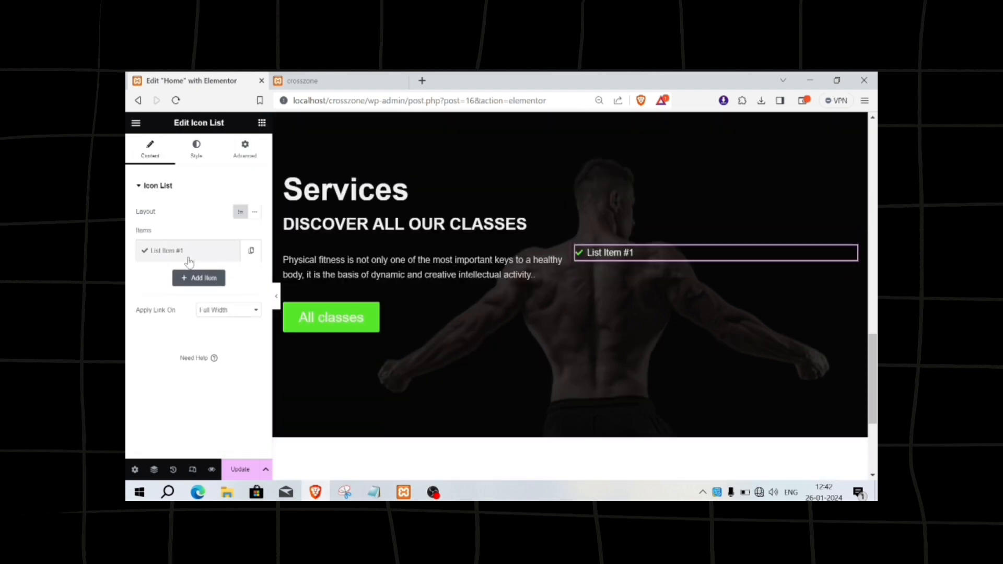
- Set the remaining list item's text to BODYBUILDING, copied from the notes, and open the icon list's style settings
click(220, 252)
key(alt+Tab)
double_click(157, 246)
key(alt+Tab)
triple_click(167, 290)
text(BODYBUILDING)
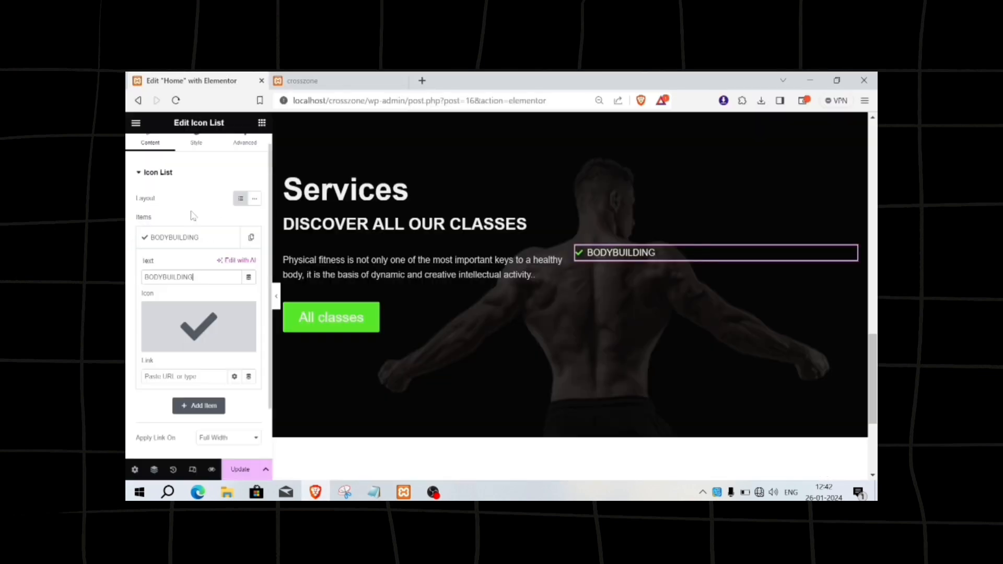
click(197, 149)
scroll(198, 287, down, 3)
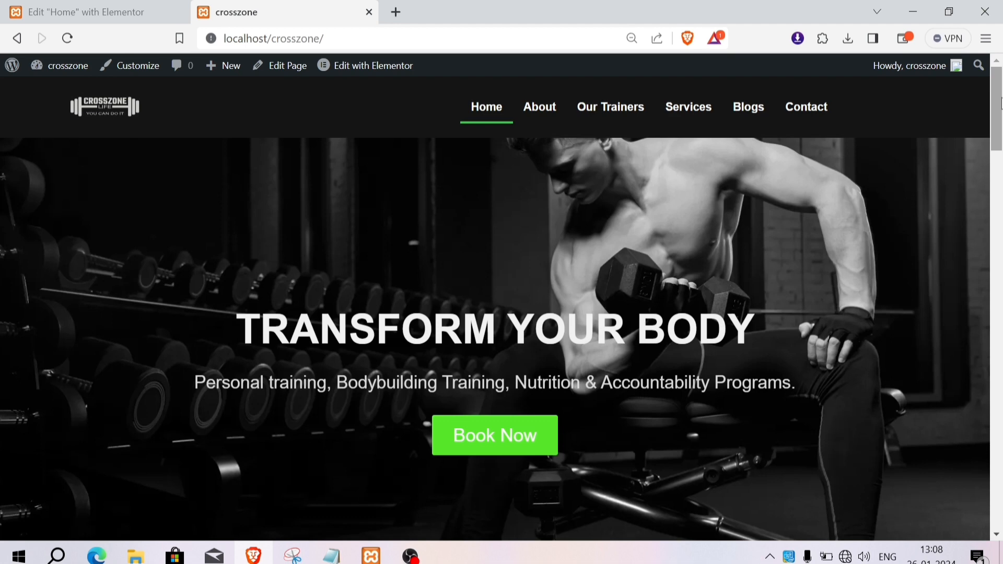
- Look over the crosszone site's public front page and return to the WordPress dashboard
drag(1000, 102, 1000, 445)
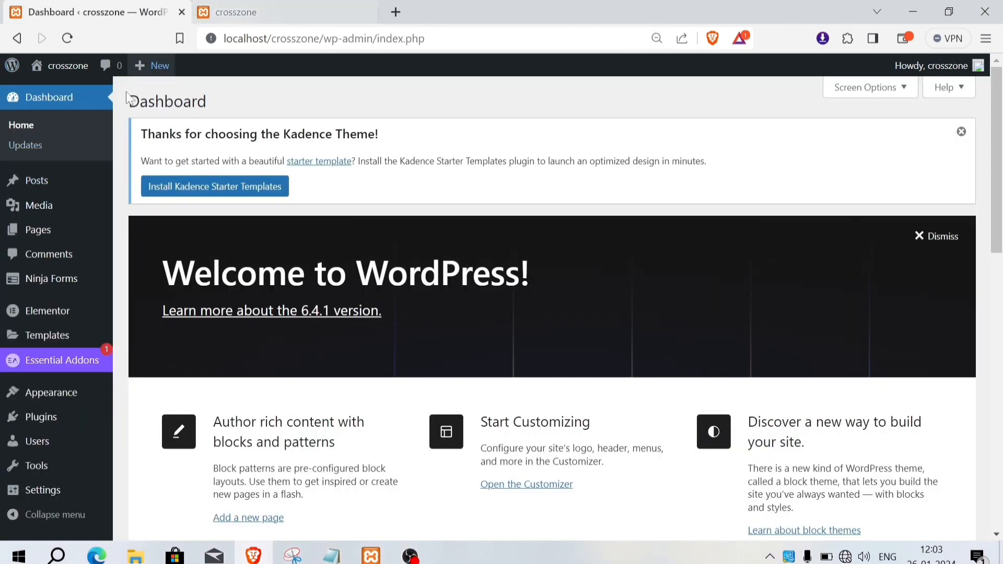
click(244, 15)
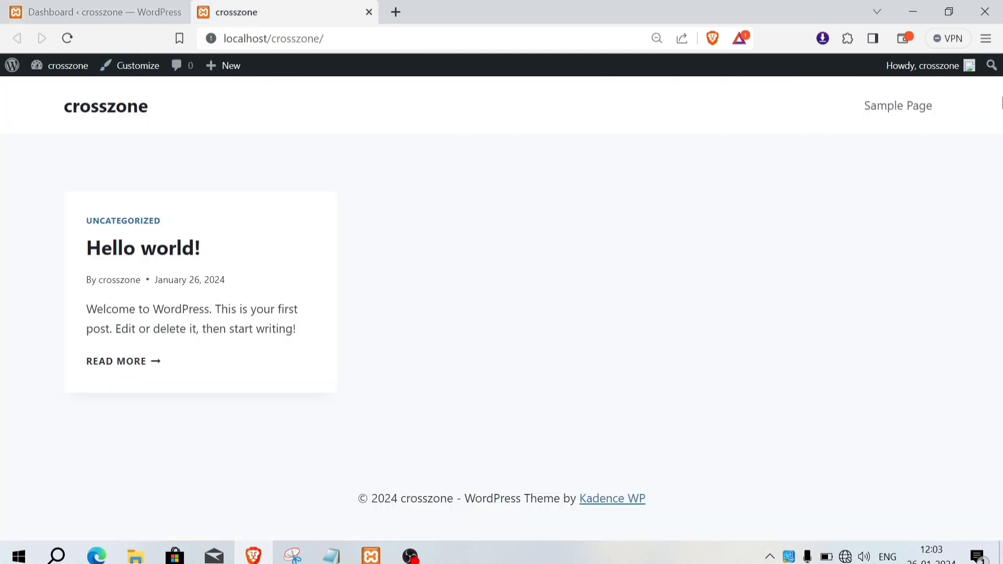
click(83, 6)
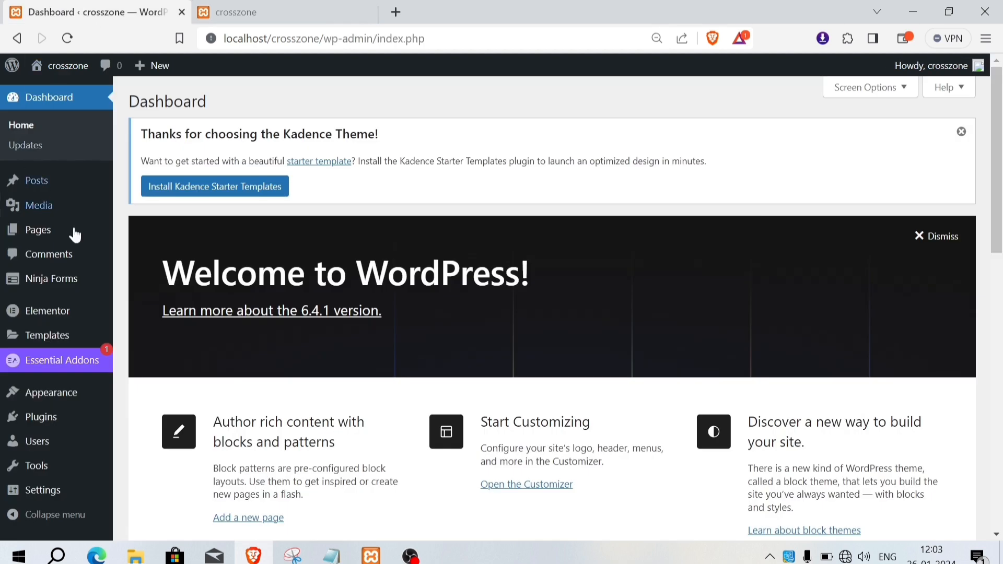
- Open the installed themes and view the details of the active Kadence theme
click(59, 398)
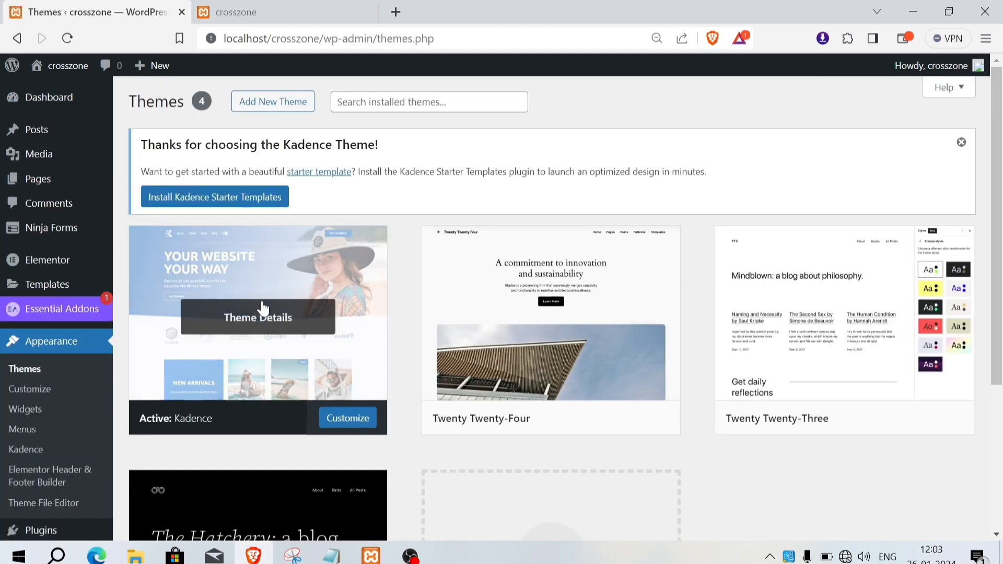
click(261, 312)
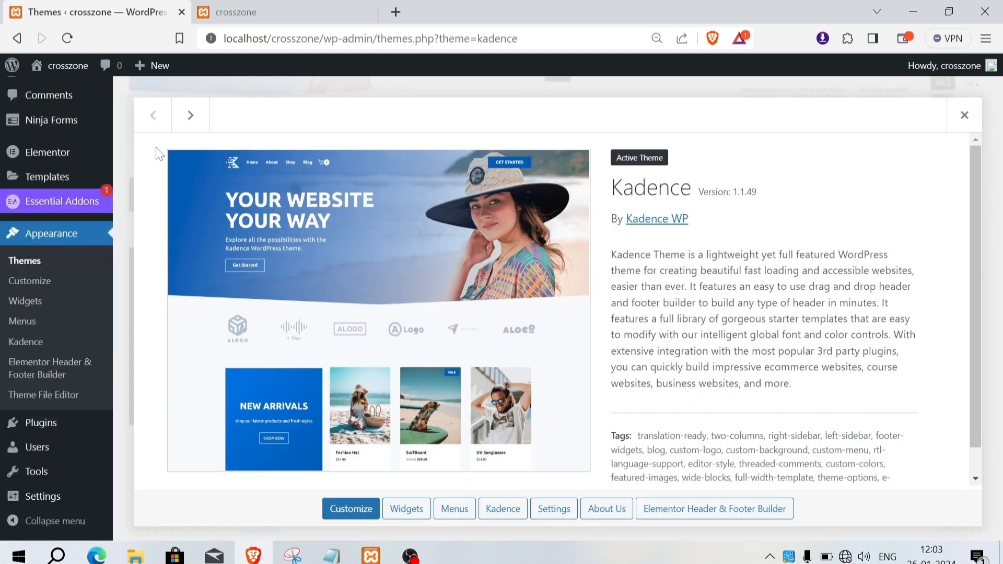
drag(703, 191, 610, 191)
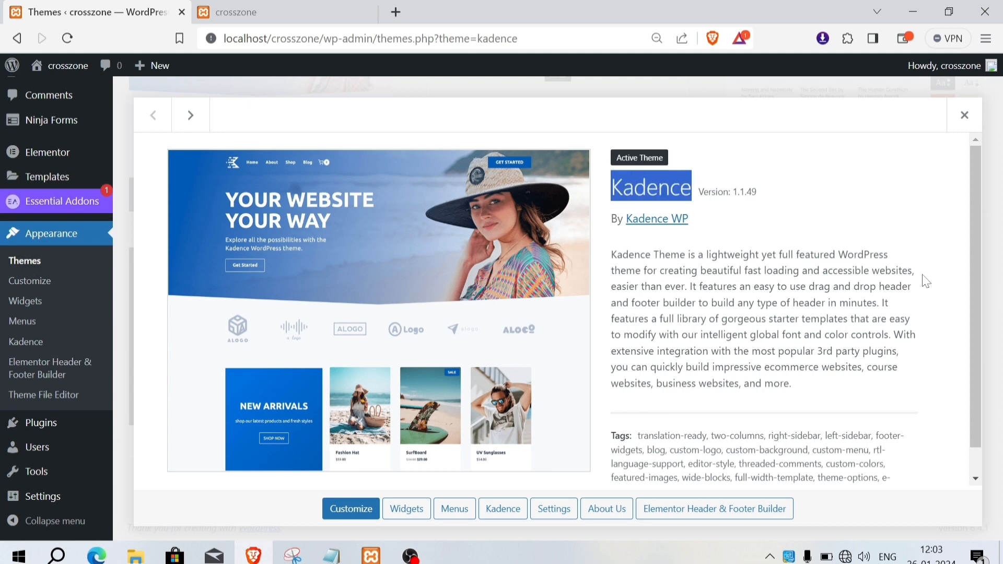
- Review the installed plugins, marking Elementor, Elementor Header & Footer Builder, Essential Addons and Ninja Forms, and clear the selection
click(56, 426)
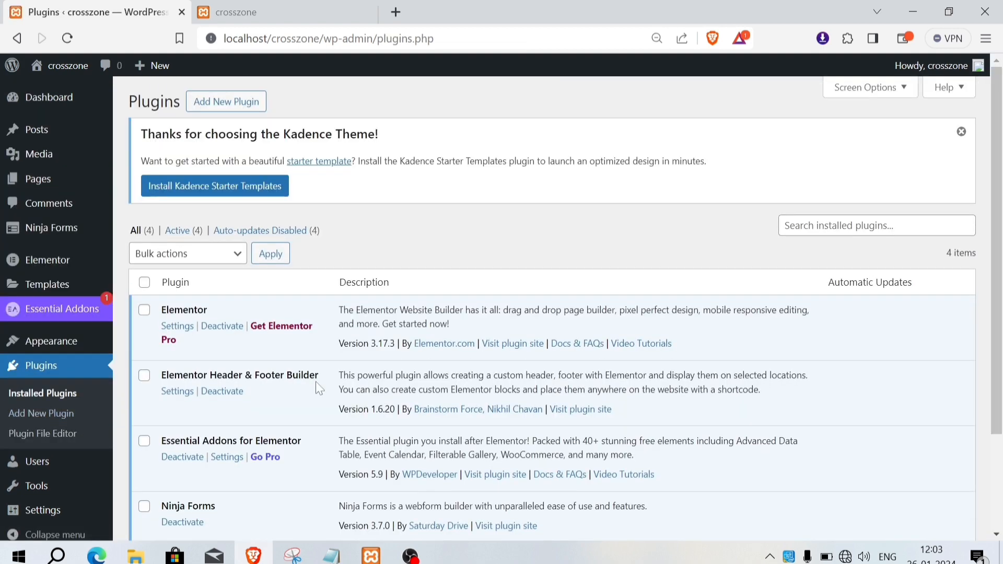
scroll(316, 382, down, 2)
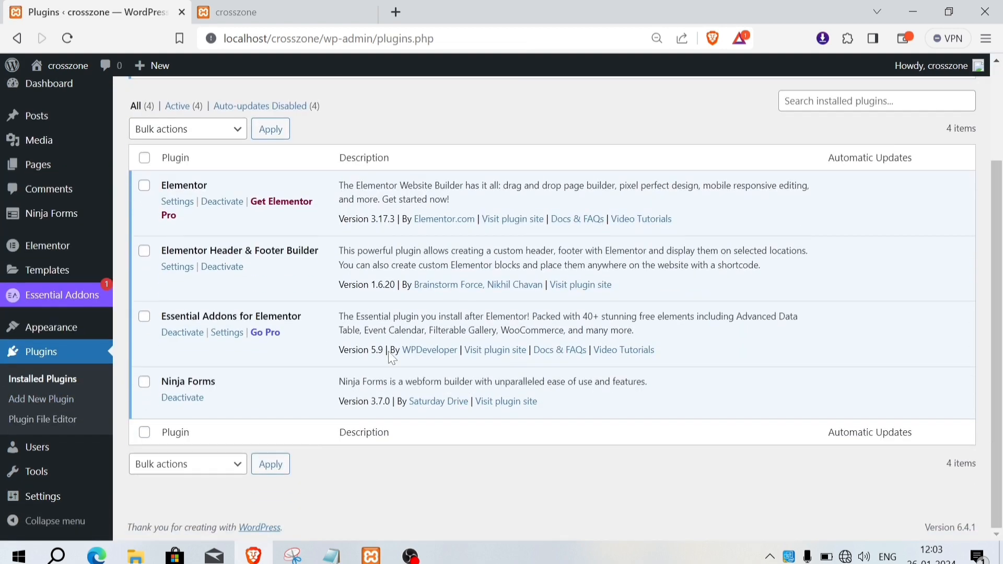
click(145, 186)
click(144, 251)
click(145, 317)
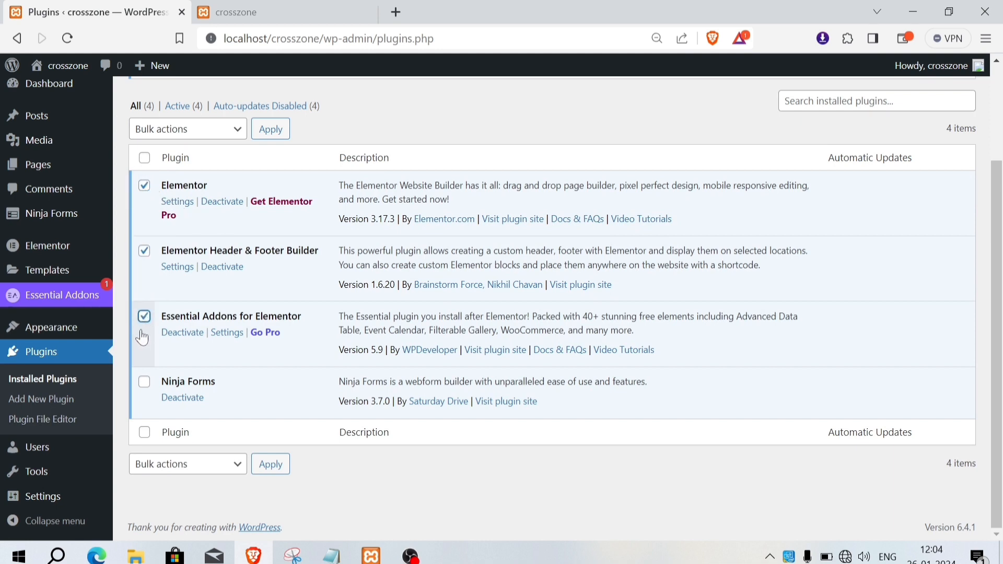
click(144, 382)
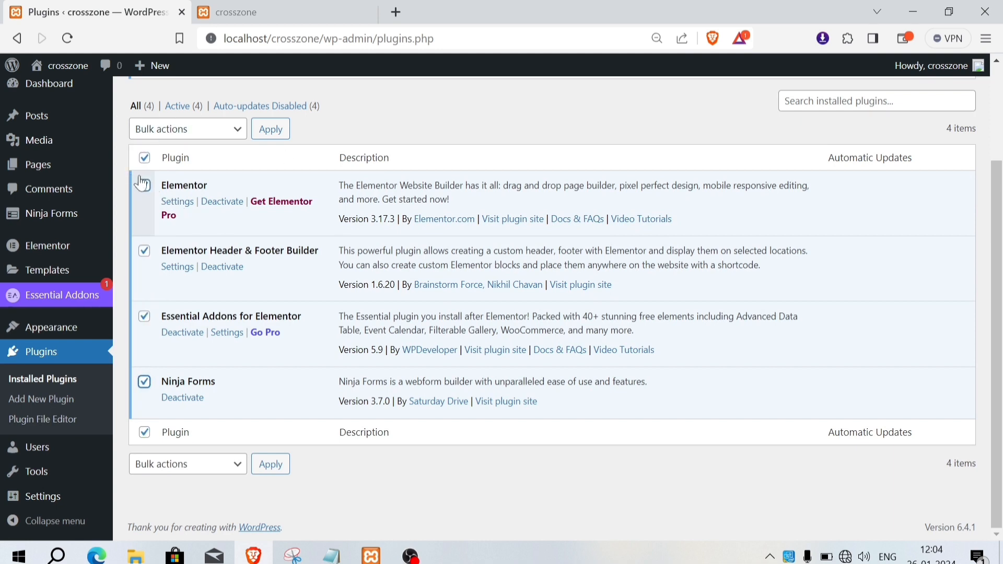
click(145, 158)
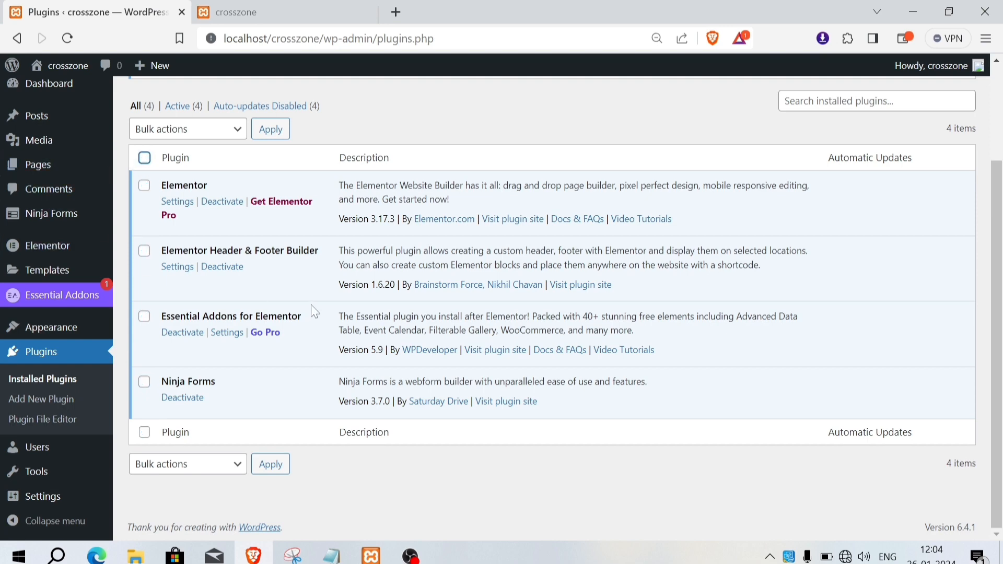
scroll(311, 305, up, 3)
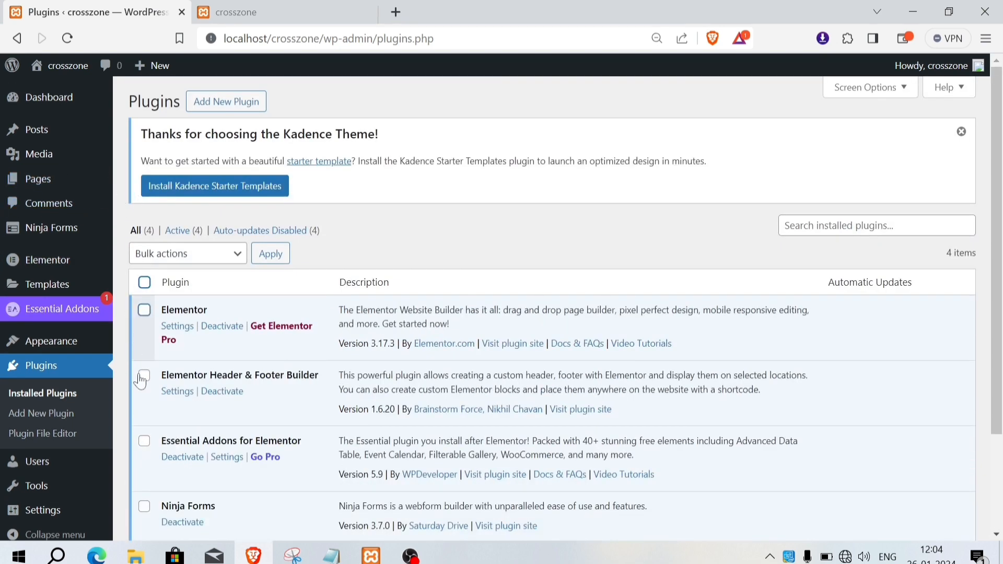
- Move the Sample Page and the Privacy Policy draft to the trash from the list of pages
mouse_move(43, 192)
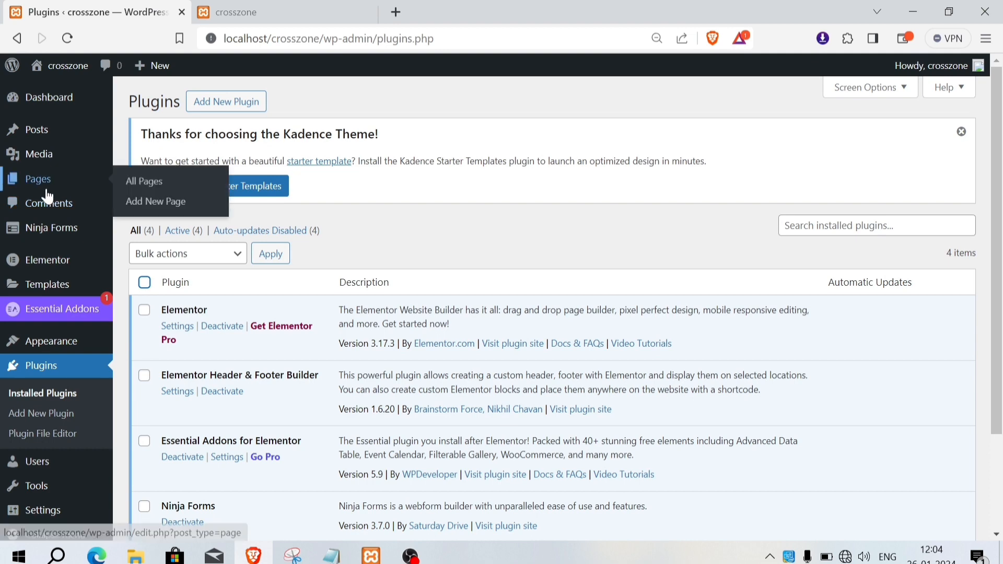
click(39, 189)
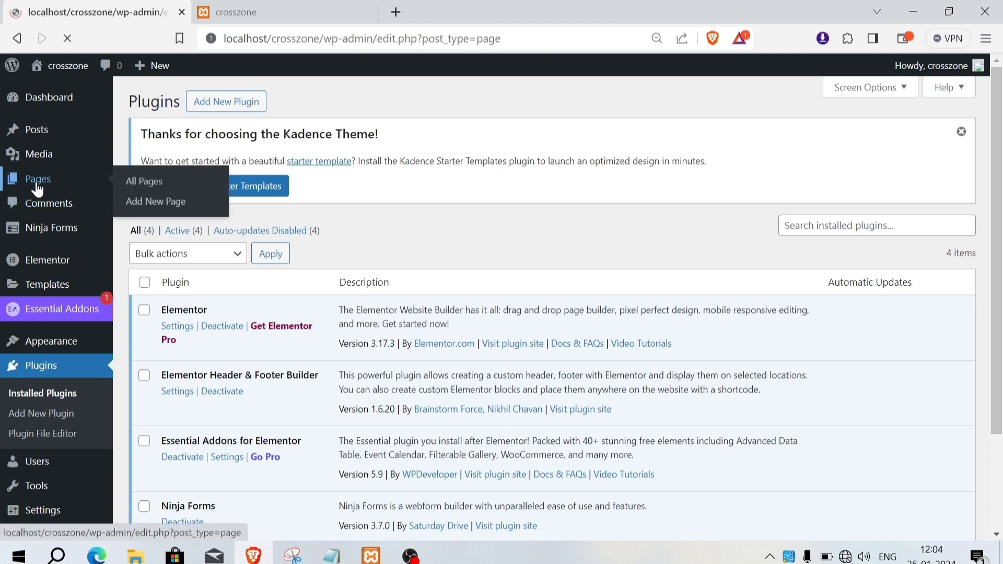
scroll(348, 407, down, 3)
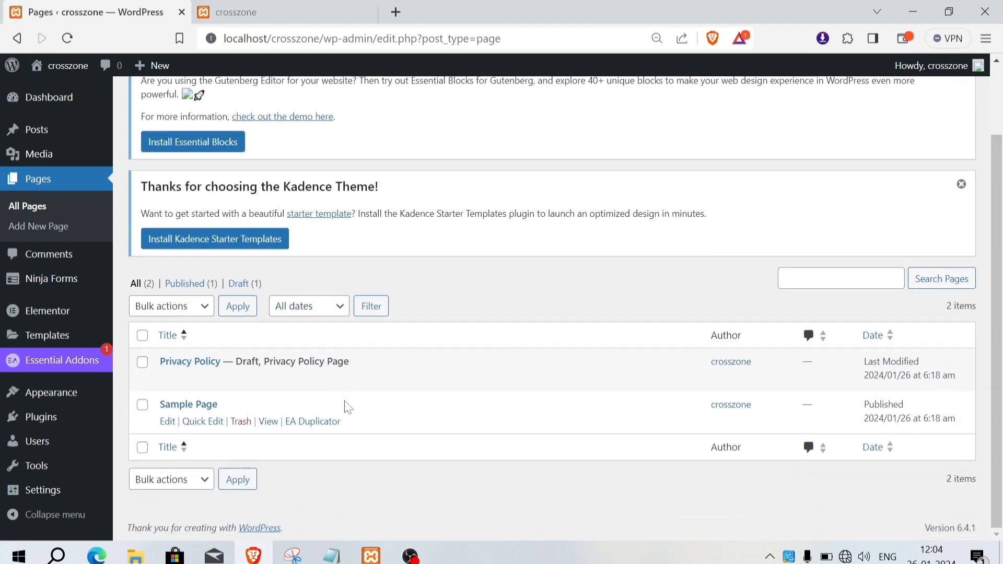
click(240, 423)
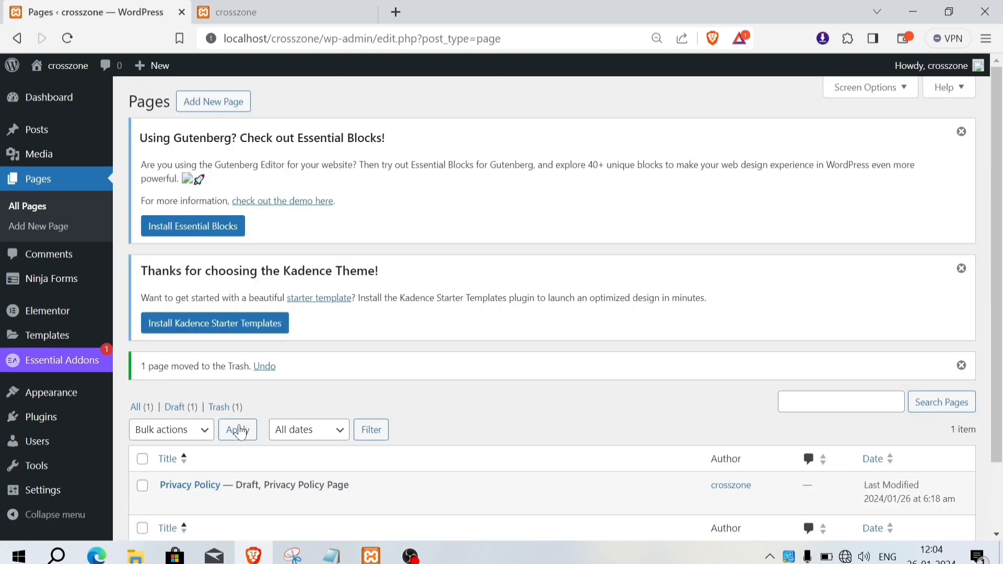
scroll(312, 442, down, 2)
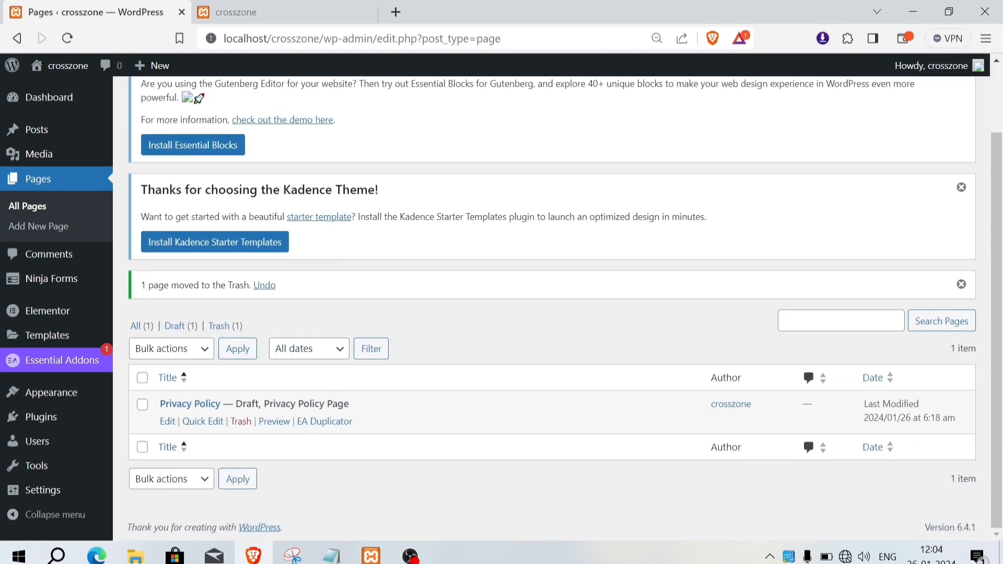
click(241, 421)
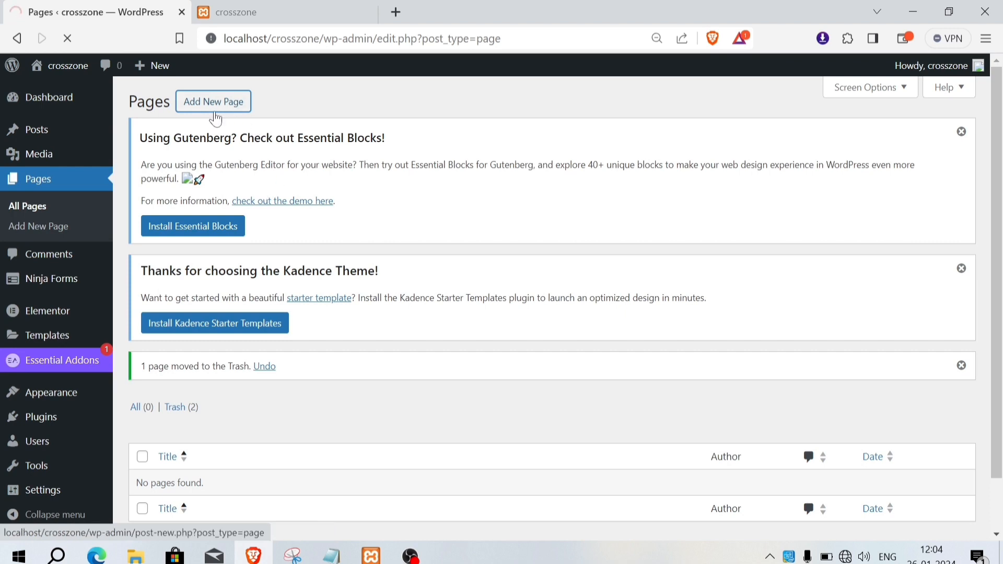
- Create a new page titled Home with the Elementor Full Width template and publish it
click(243, 102)
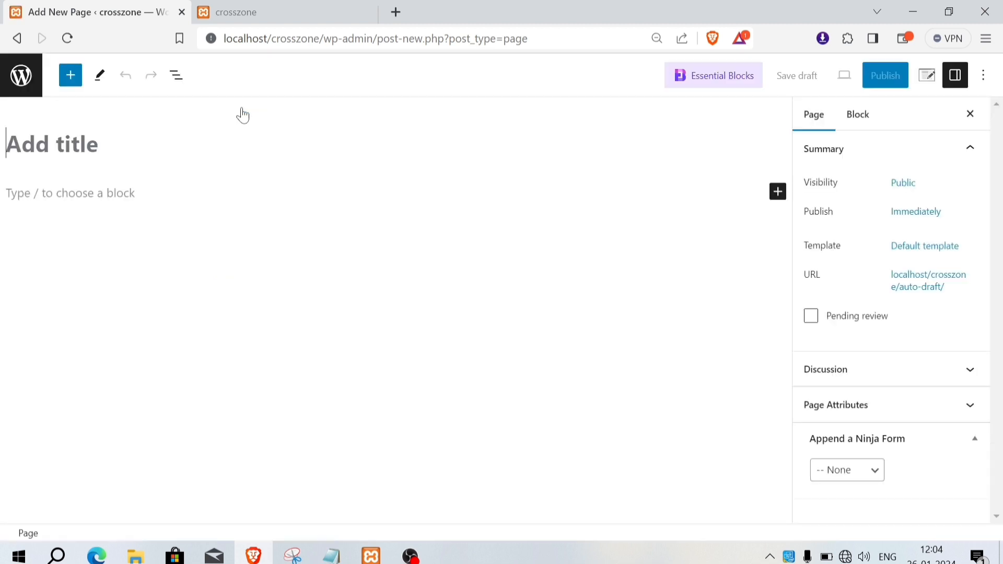
text(Home)
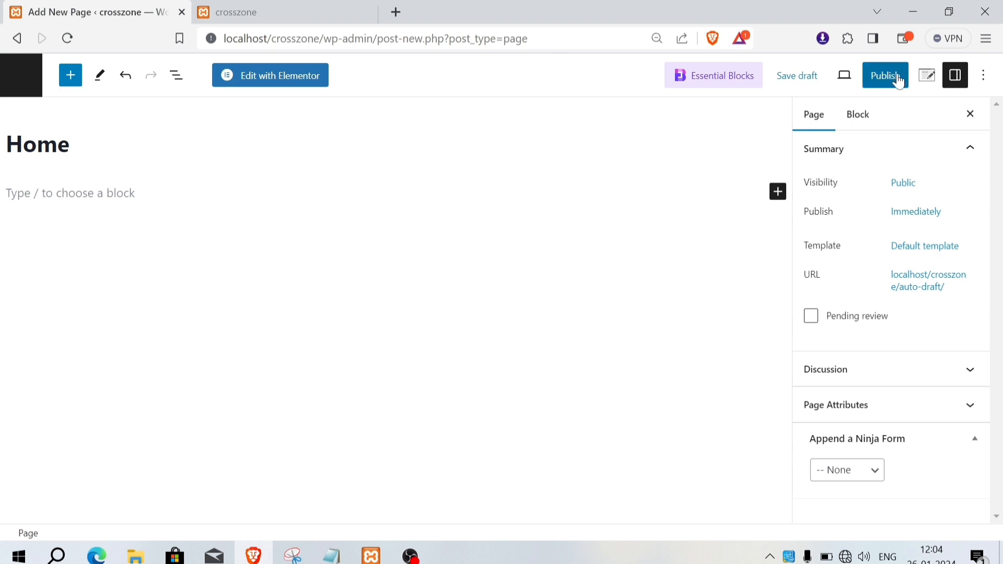
click(897, 244)
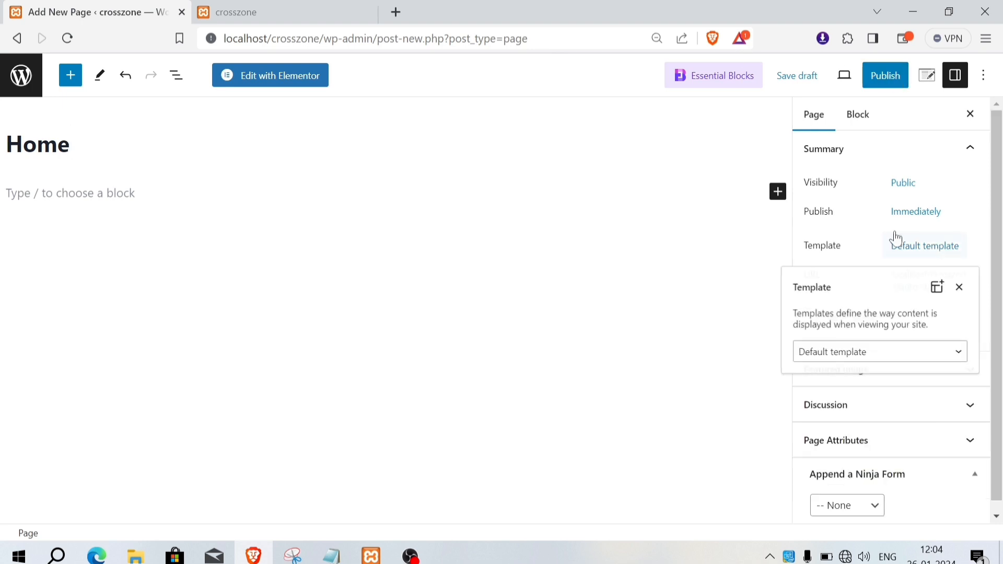
click(847, 353)
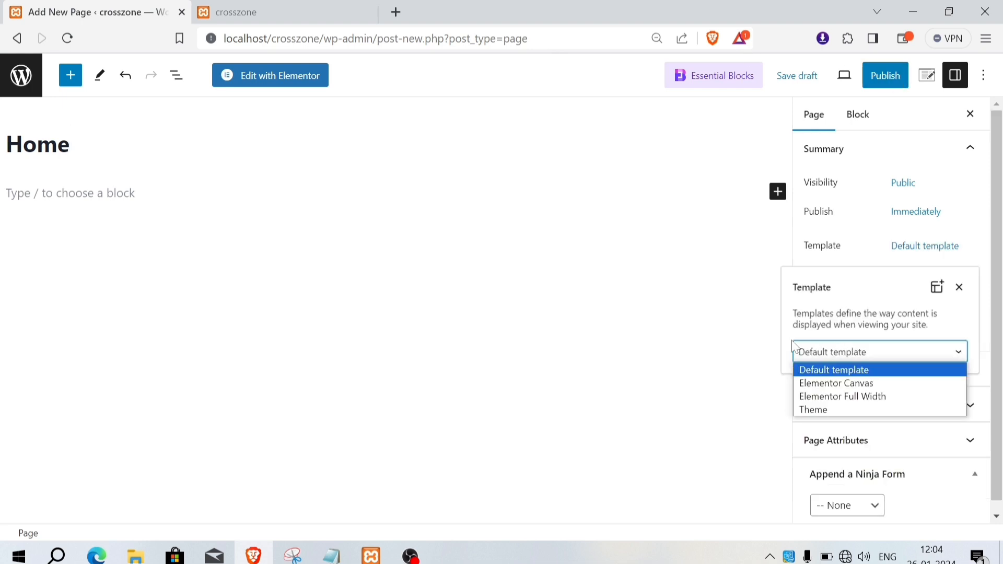
click(870, 402)
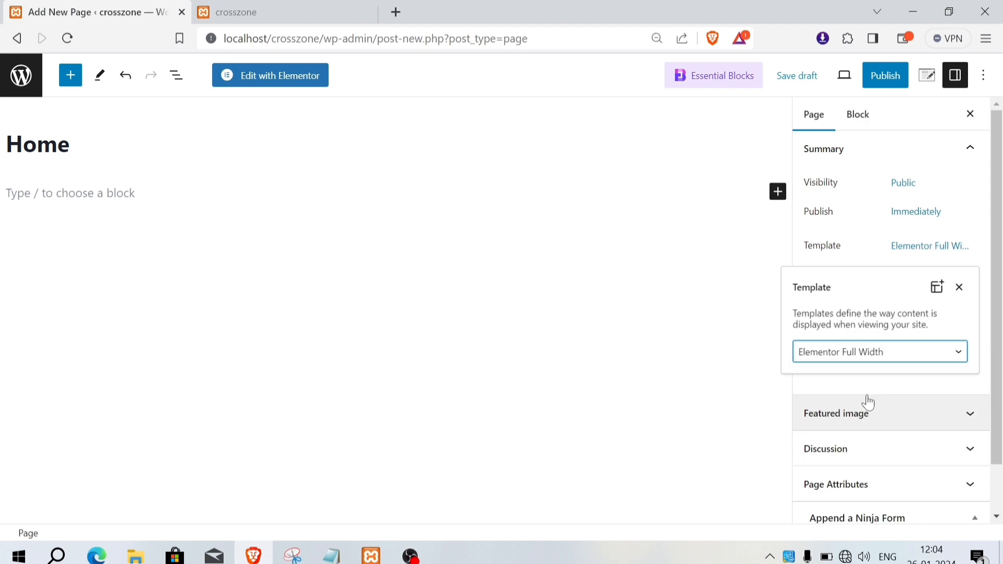
click(885, 77)
click(883, 74)
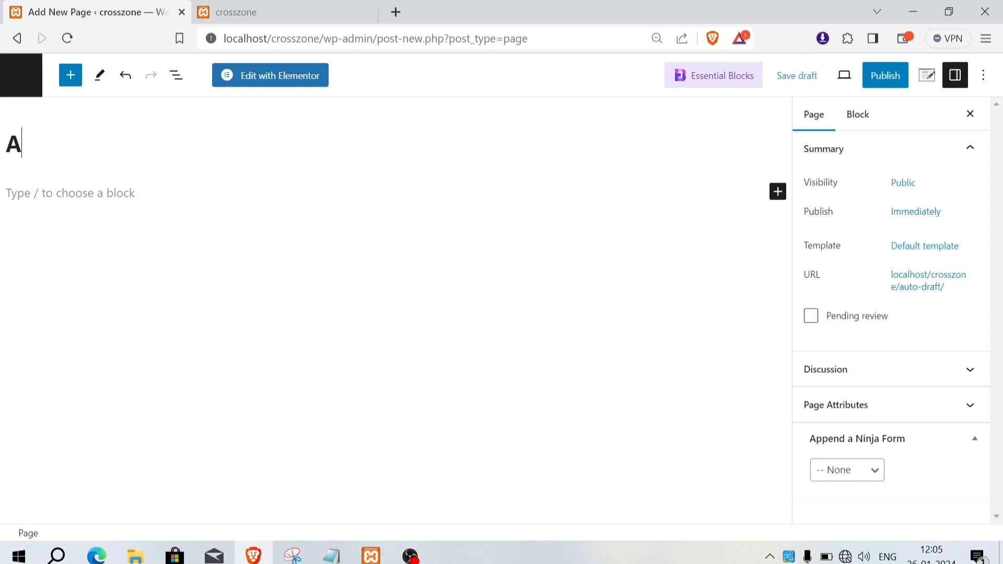
- Title the new page About, assign it the Elementor Full Width template and publish it
text(bout)
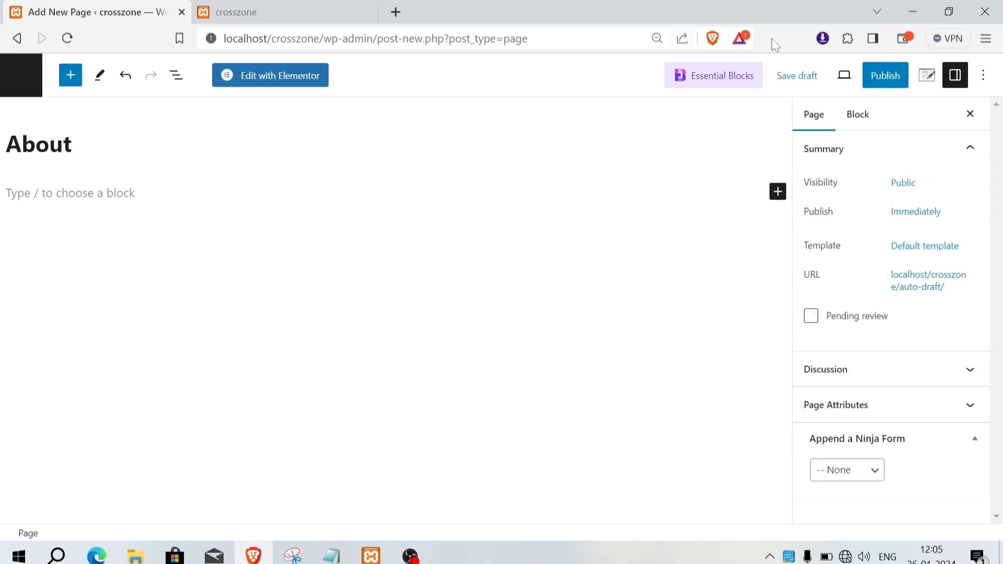
click(910, 247)
click(861, 354)
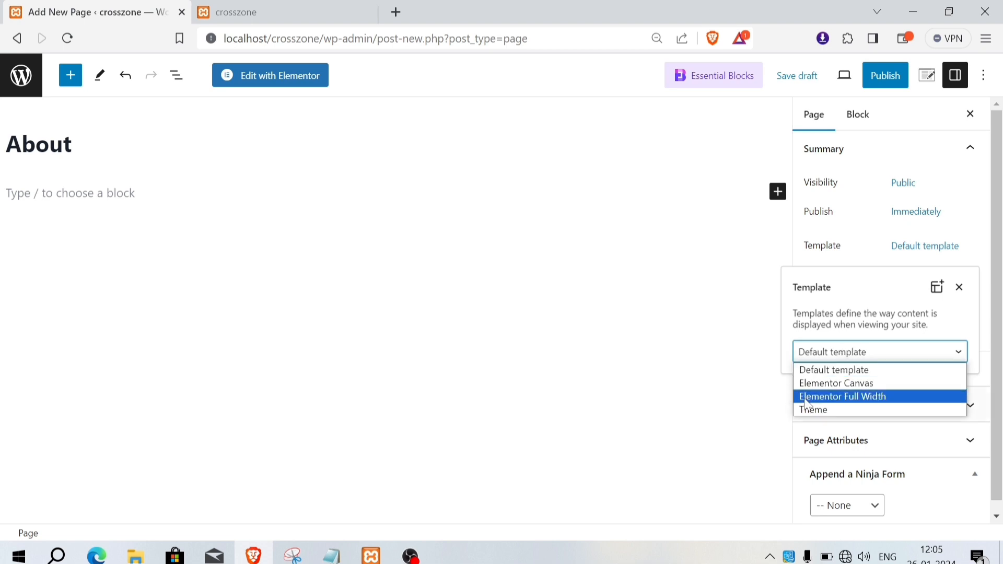
click(818, 395)
click(883, 87)
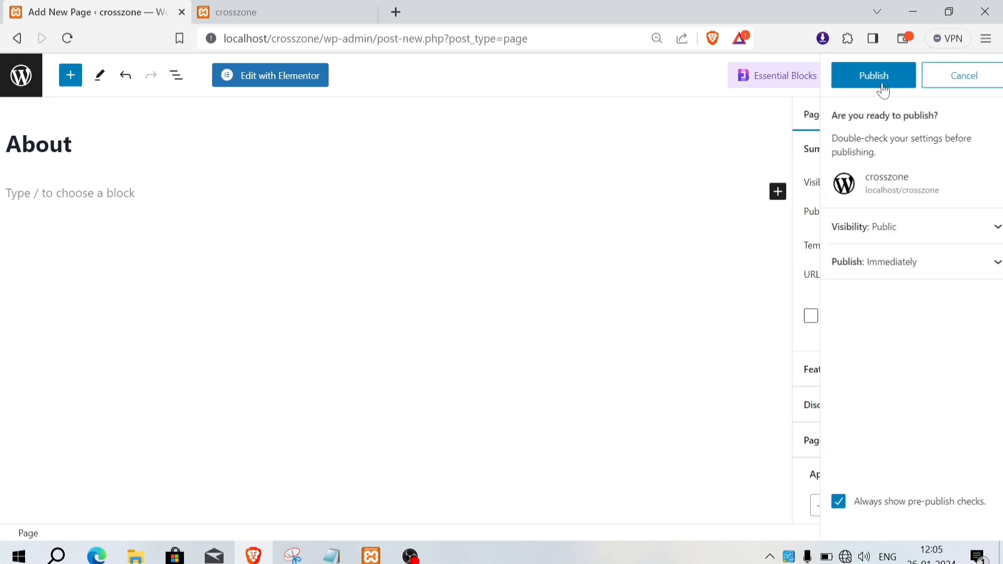
click(883, 84)
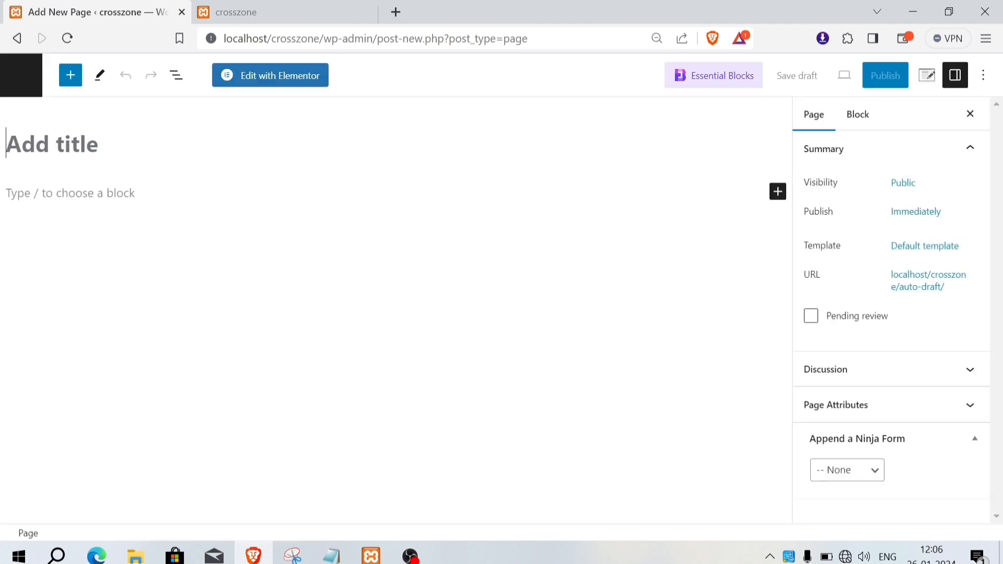
- Title the new page Services, assign it the Elementor Full Width template and publish it
text(Services)
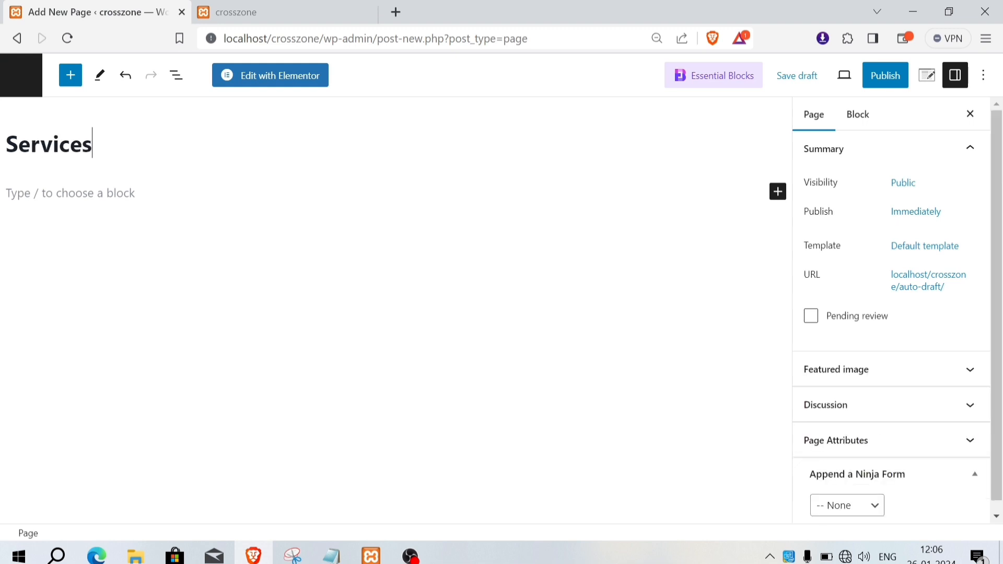
click(912, 249)
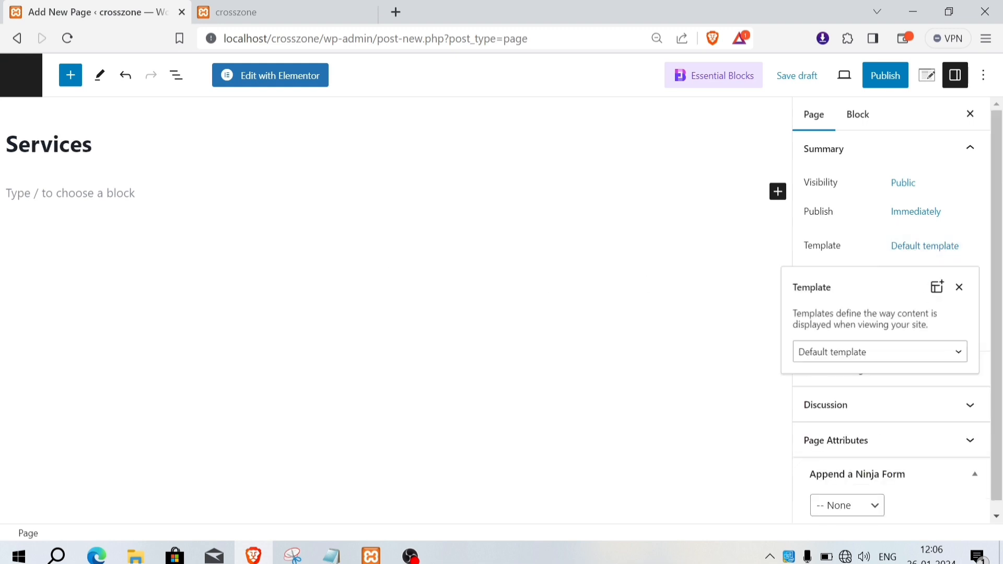
click(904, 352)
click(808, 398)
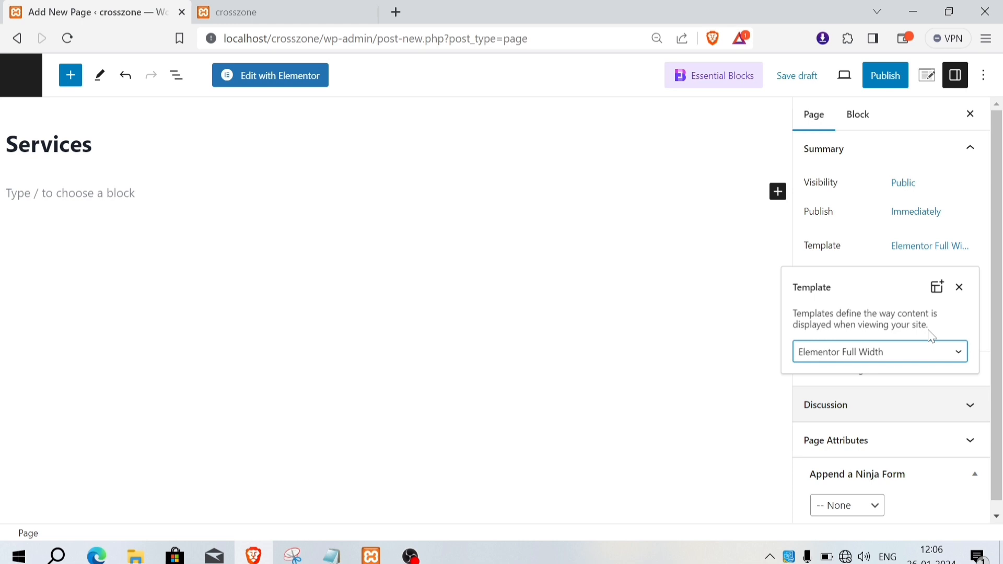
click(886, 83)
click(886, 84)
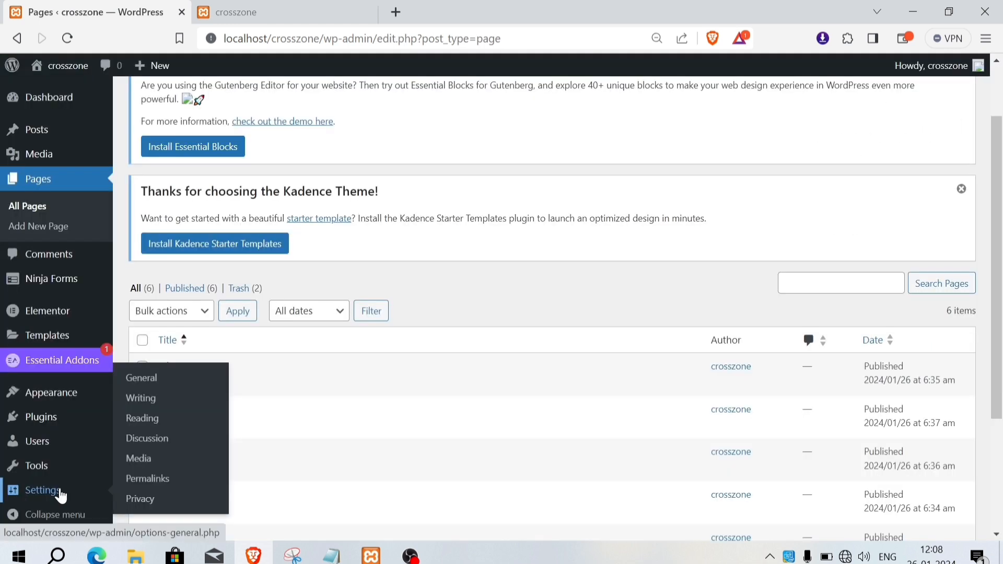
- In the Reading settings, make the homepage display a static page and choose Home as the homepage
click(139, 429)
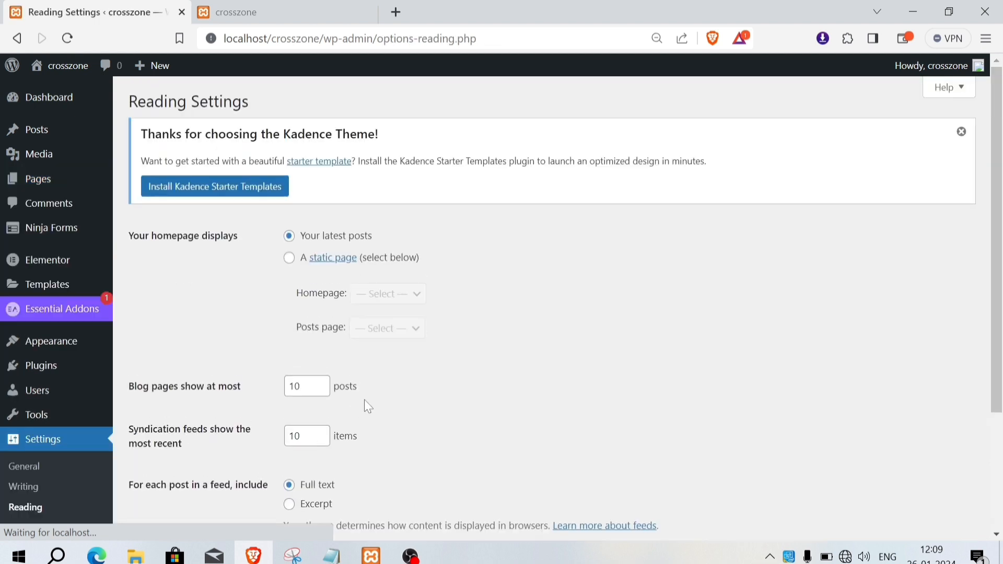
drag(128, 236, 239, 249)
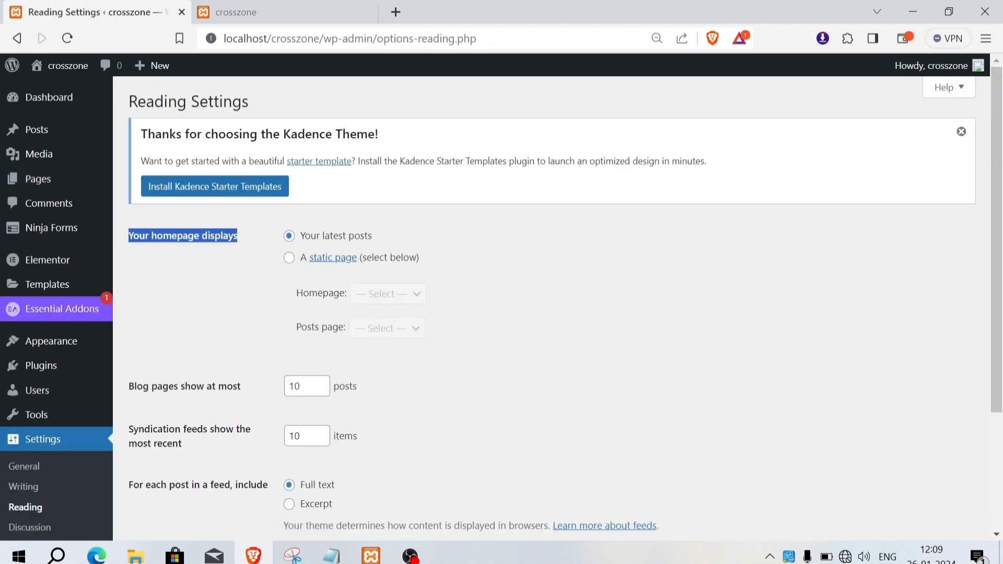
click(239, 251)
click(300, 265)
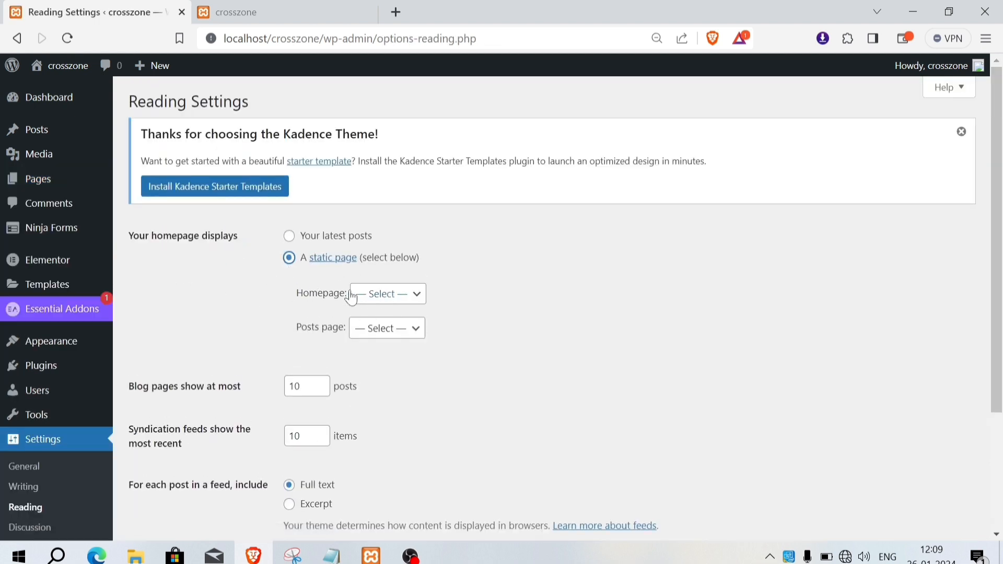
click(376, 294)
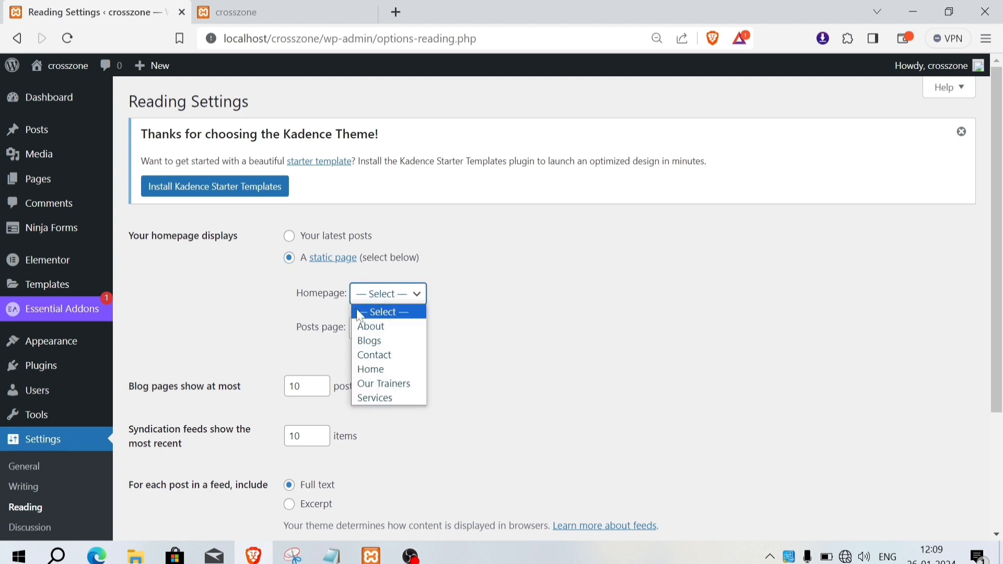
click(376, 371)
- Choose Blogs as the posts page and save the Reading settings
drag(302, 328, 332, 329)
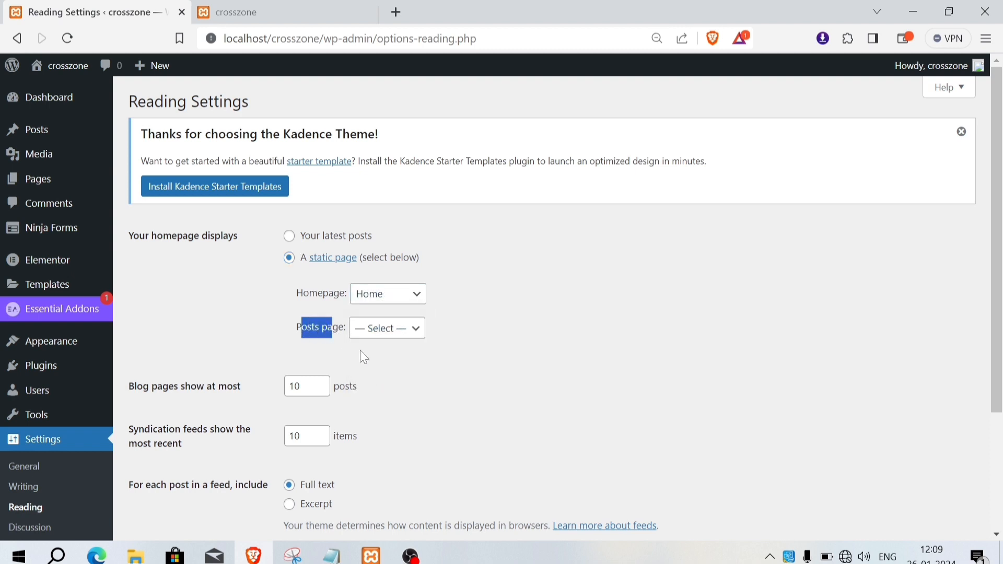
click(401, 329)
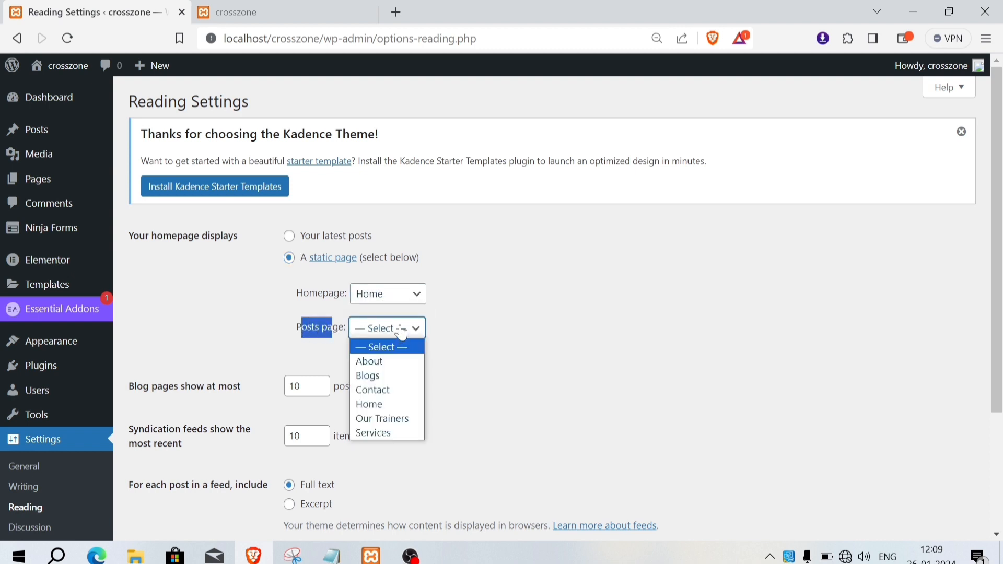
click(366, 377)
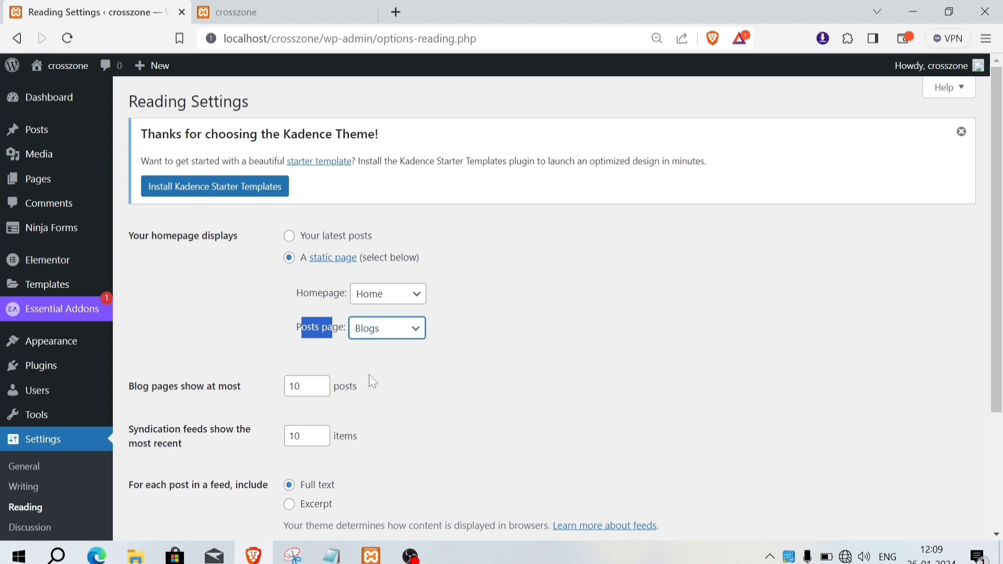
scroll(369, 375, down, 3)
click(179, 469)
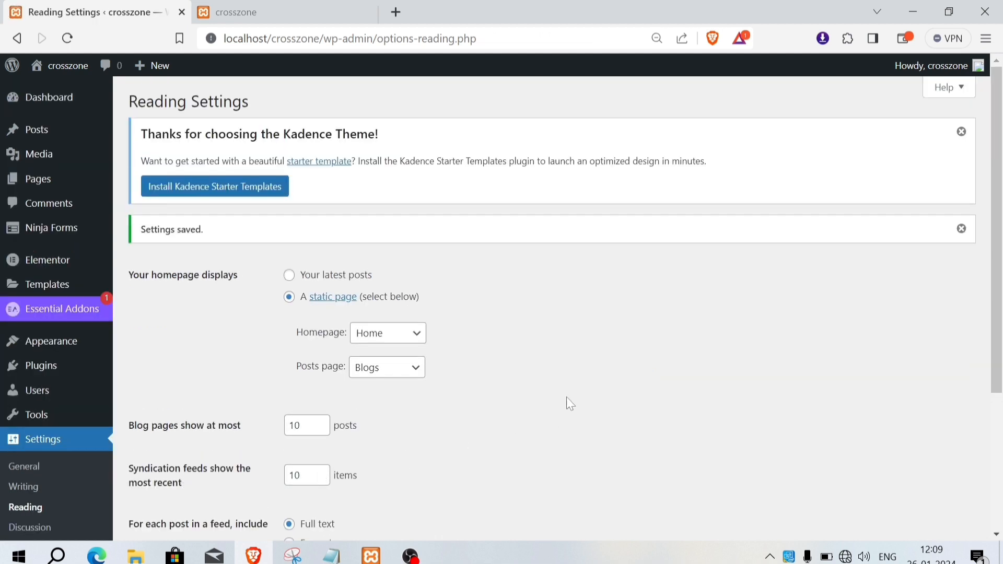
- Reload the site's front page to examine its header, and return to the WordPress admin
click(244, 18)
click(68, 38)
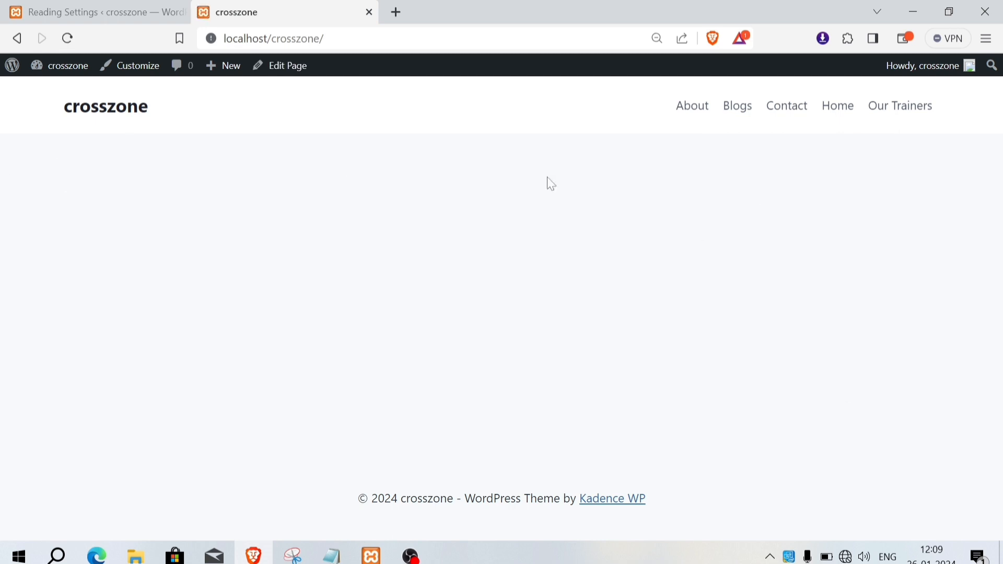
drag(57, 107, 927, 122)
click(921, 139)
click(3, 5)
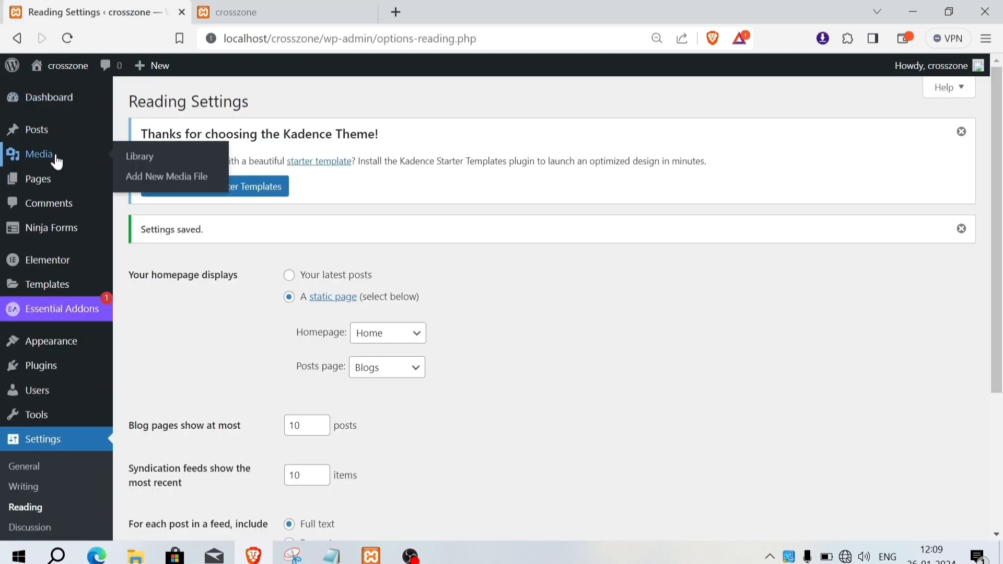
- Create a menu named menu1 that auto-adds new top-level pages and displays in the Primary, Secondary, Mobile and Footer locations
mouse_move(61, 346)
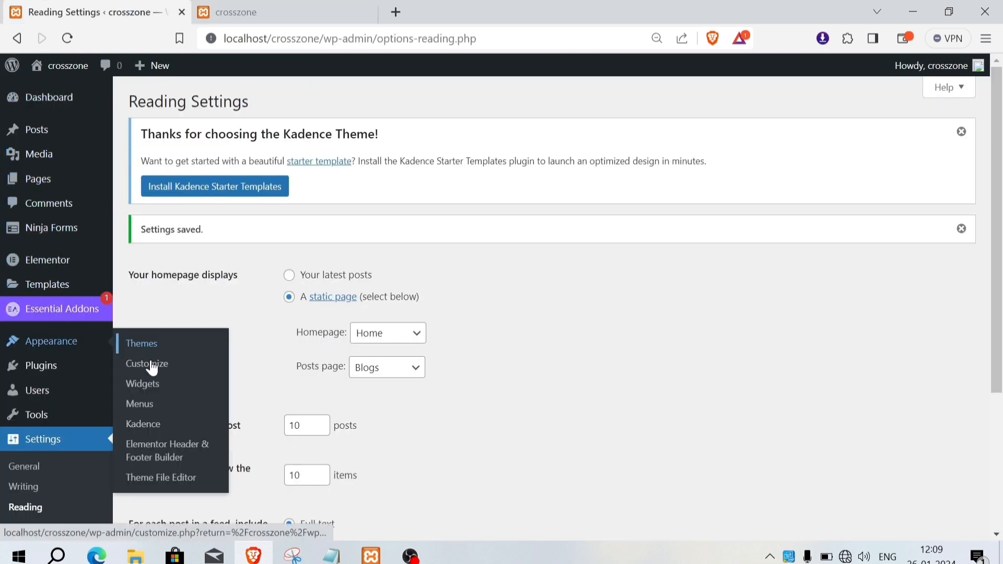
click(156, 411)
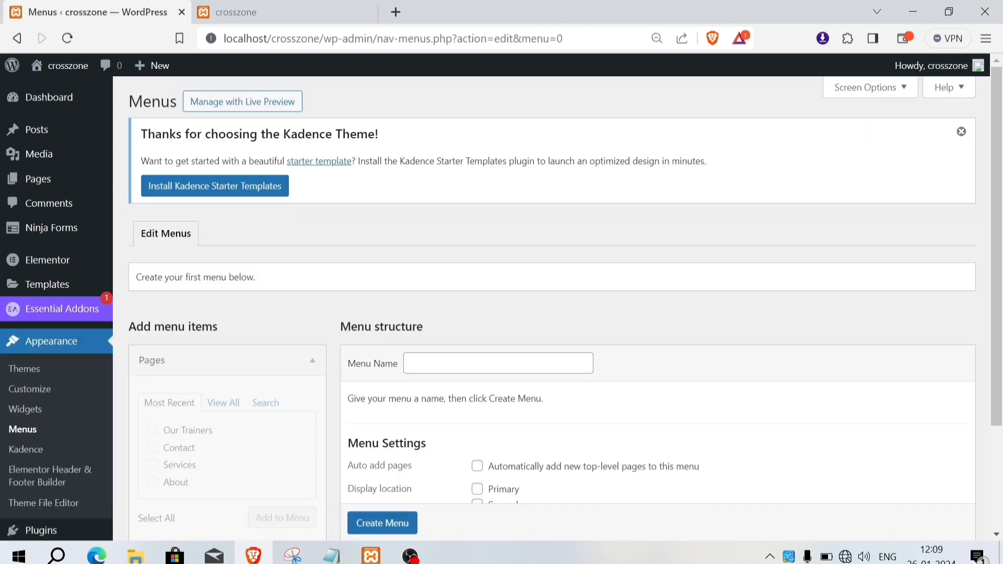
click(504, 398)
scroll(511, 402, down, 3)
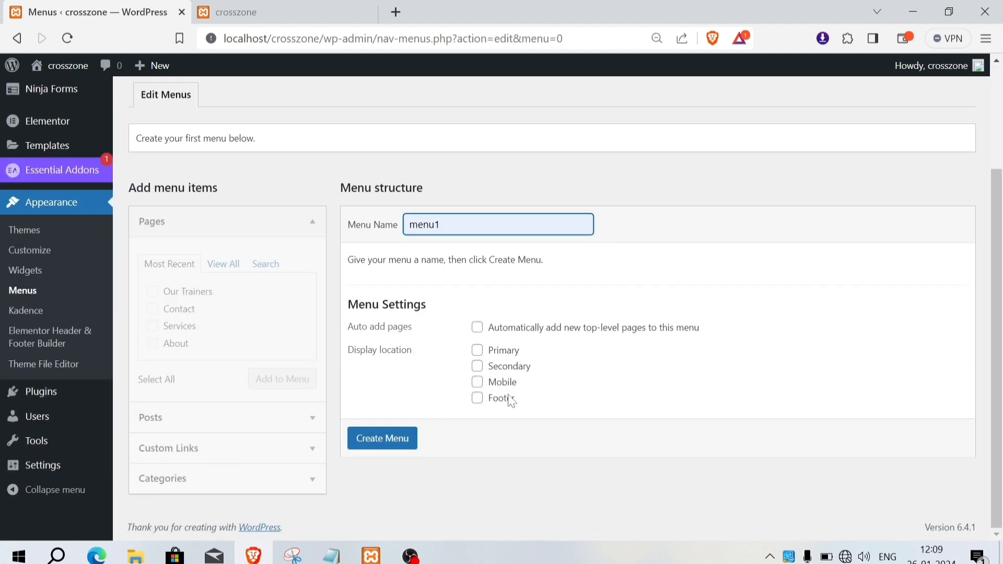
click(477, 328)
click(477, 350)
click(477, 366)
click(477, 382)
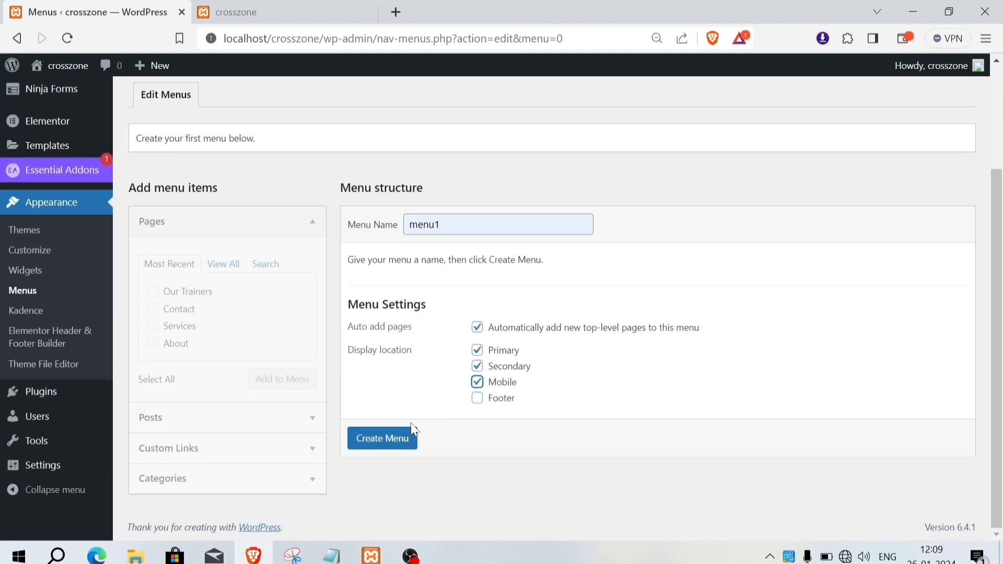
click(477, 398)
click(384, 442)
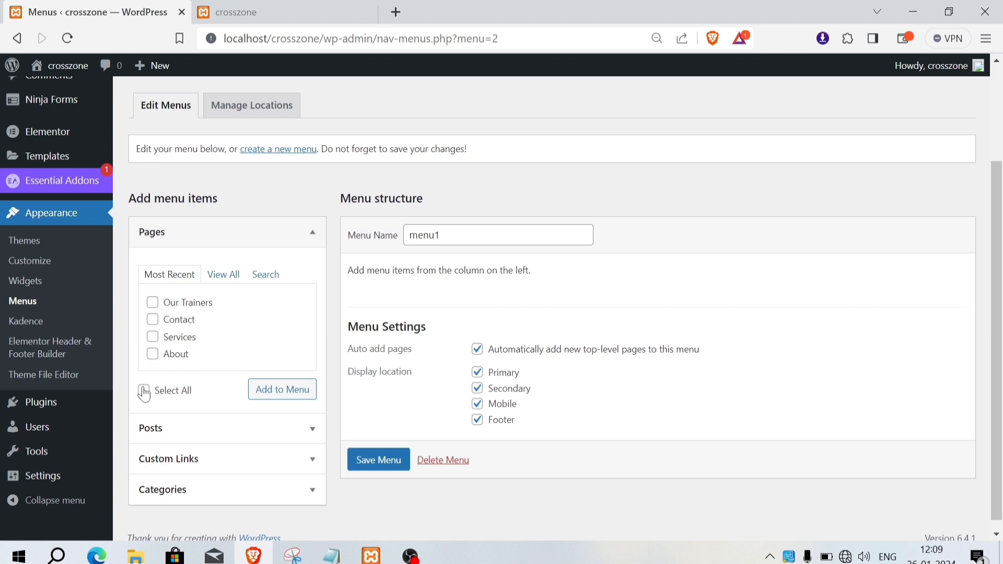
- Add all existing pages, including Home and Blogs, to menu1
click(227, 277)
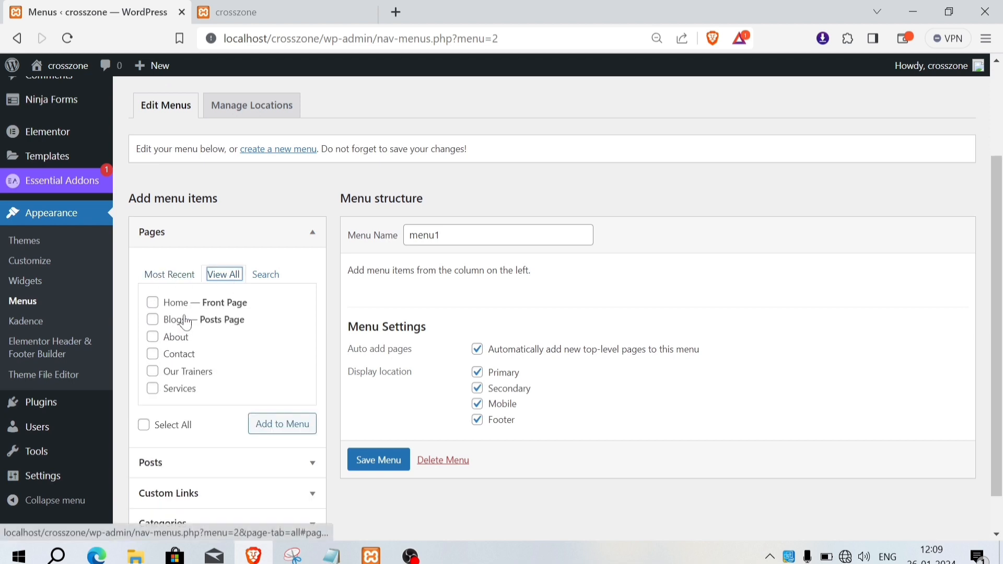
click(144, 425)
click(269, 420)
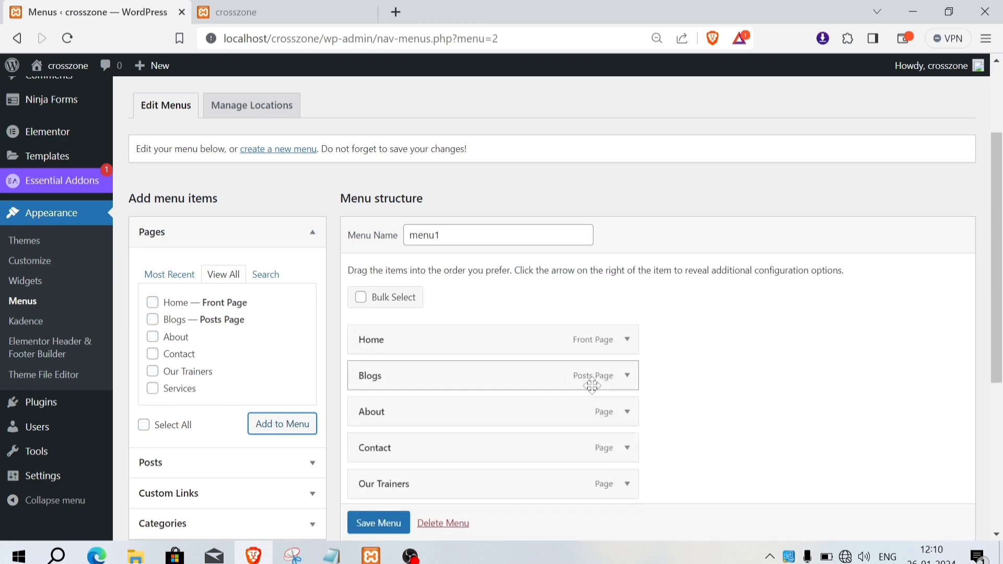
- Reorder the menu items as Home, About, Our Trainers, Services, Blogs, Contact and save the menu
scroll(641, 376, down, 3)
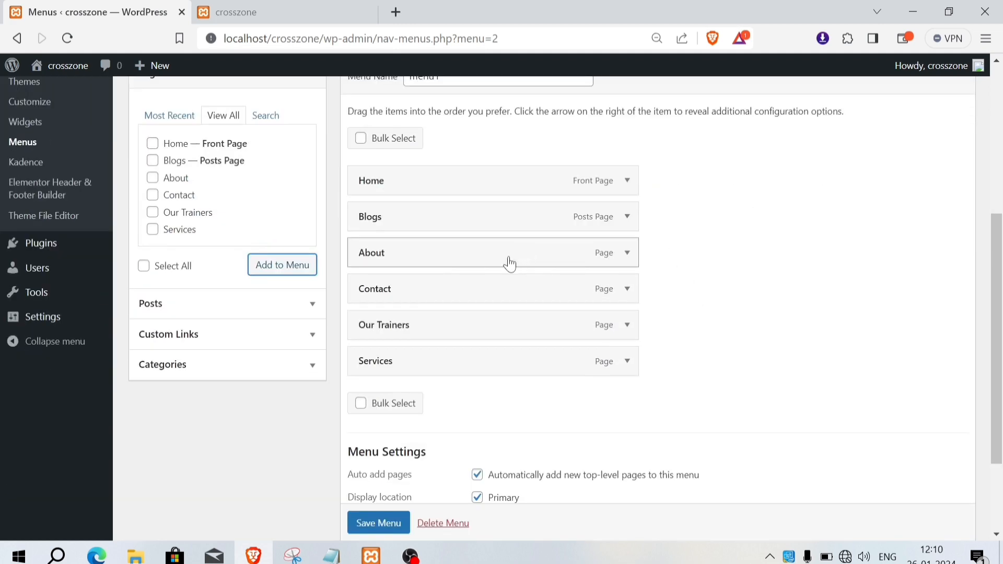
drag(506, 262, 494, 218)
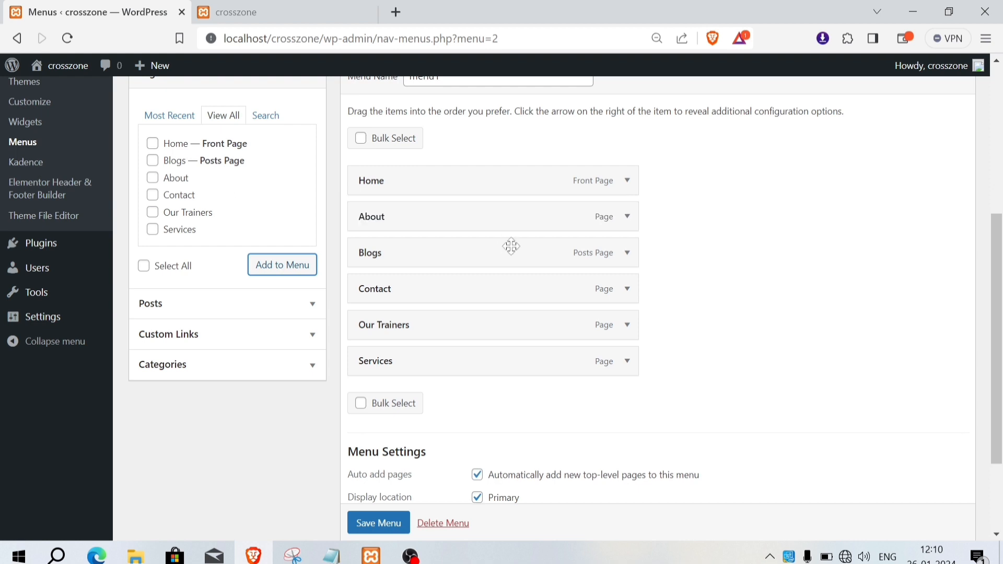
drag(445, 331, 439, 267)
drag(403, 359, 392, 334)
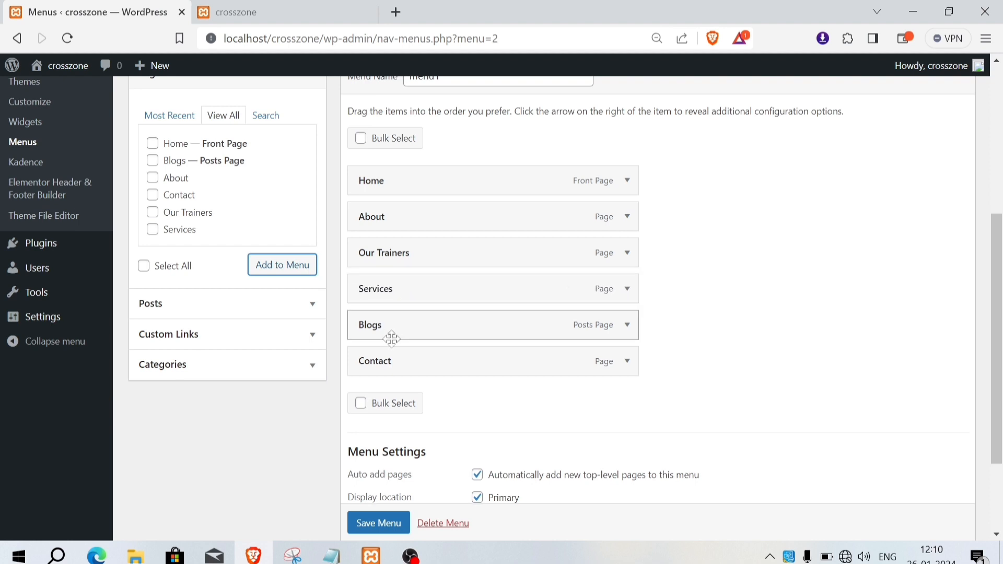
click(386, 523)
scroll(390, 523, down, 1)
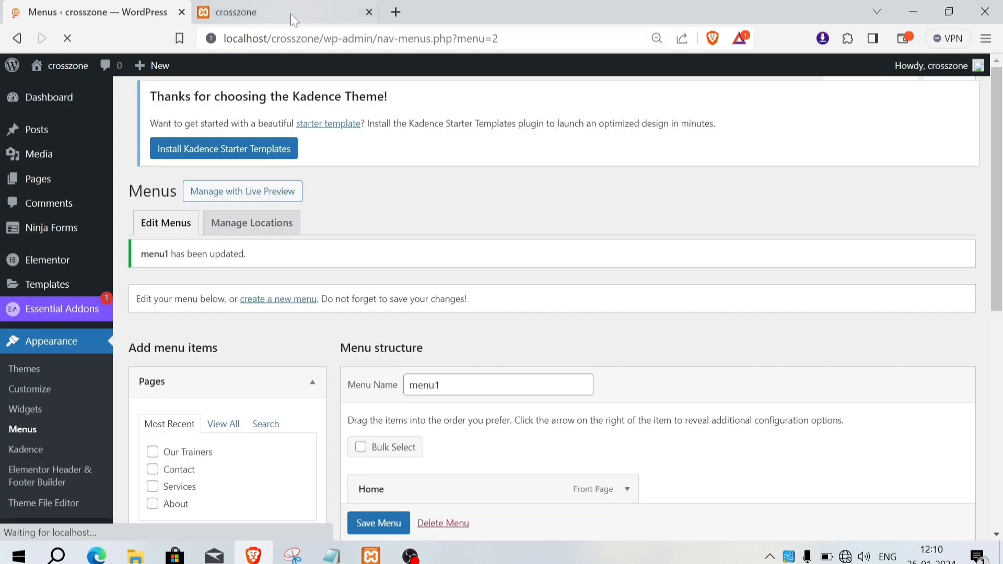
- Reload the live site to check the navigation order in the header, and return to the menu editor
click(291, 13)
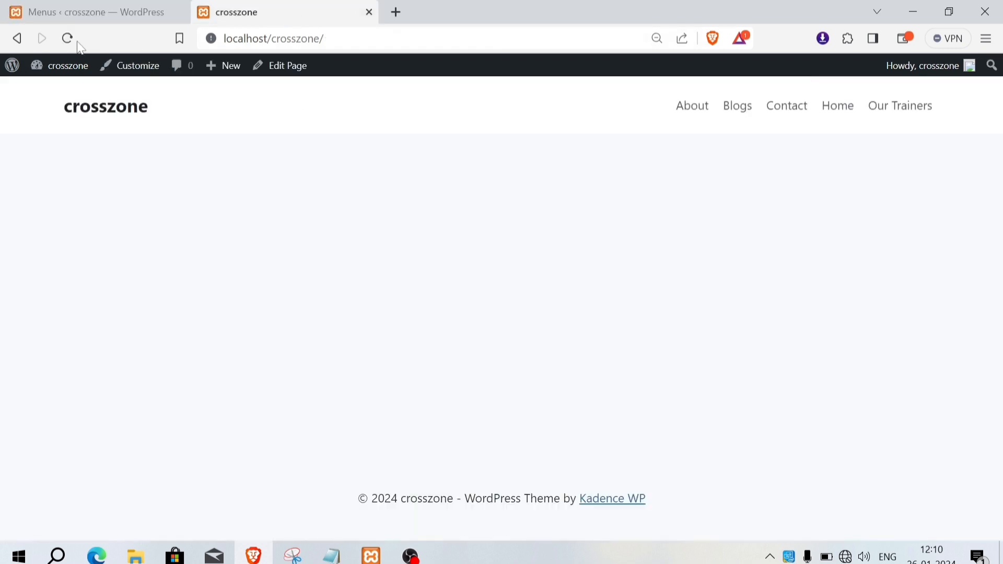
click(68, 39)
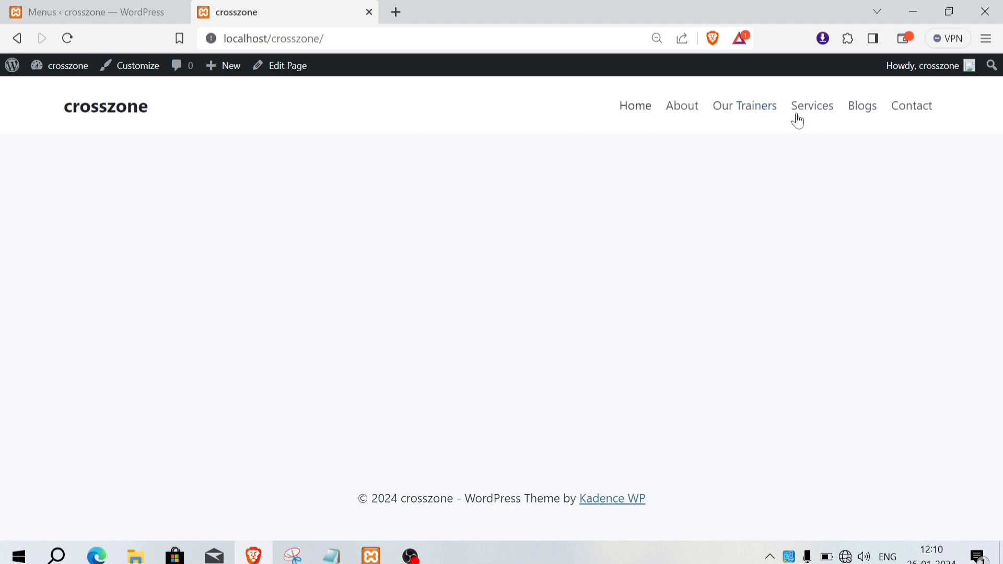
click(123, 17)
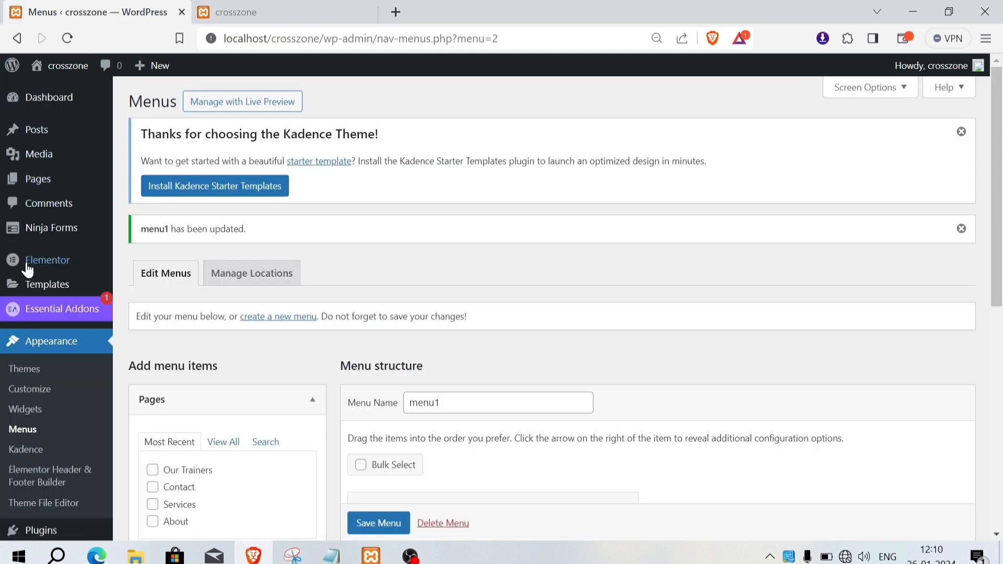
- Start a new template in the Elementor Header & Footer Builder, skipping its introductory questionnaire
scroll(32, 314, down, 3)
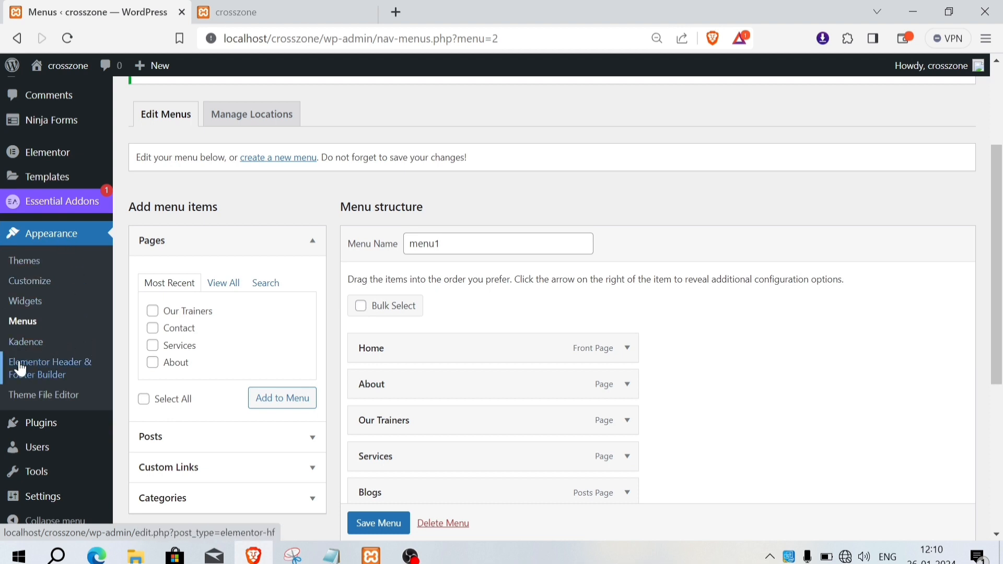
click(44, 373)
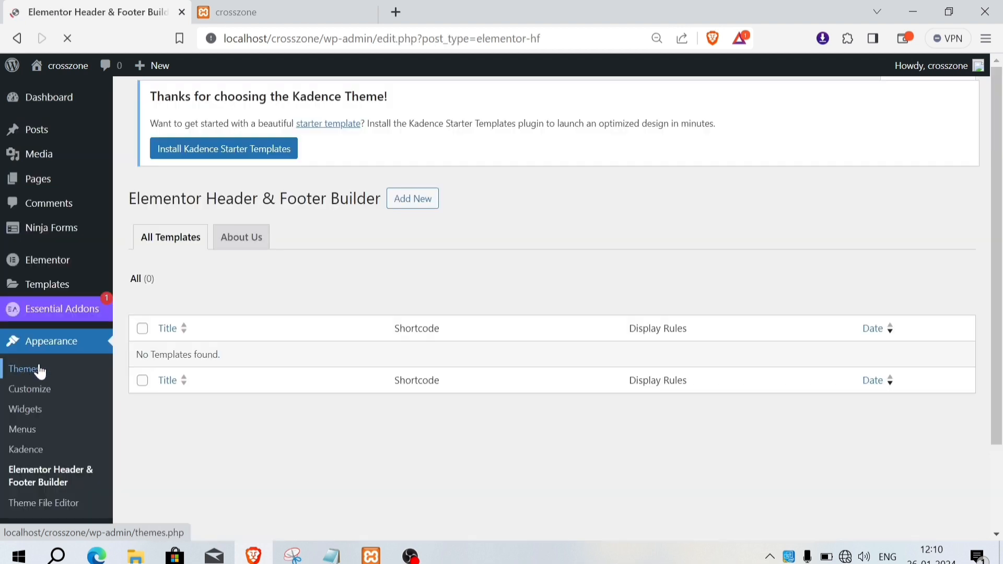
click(398, 94)
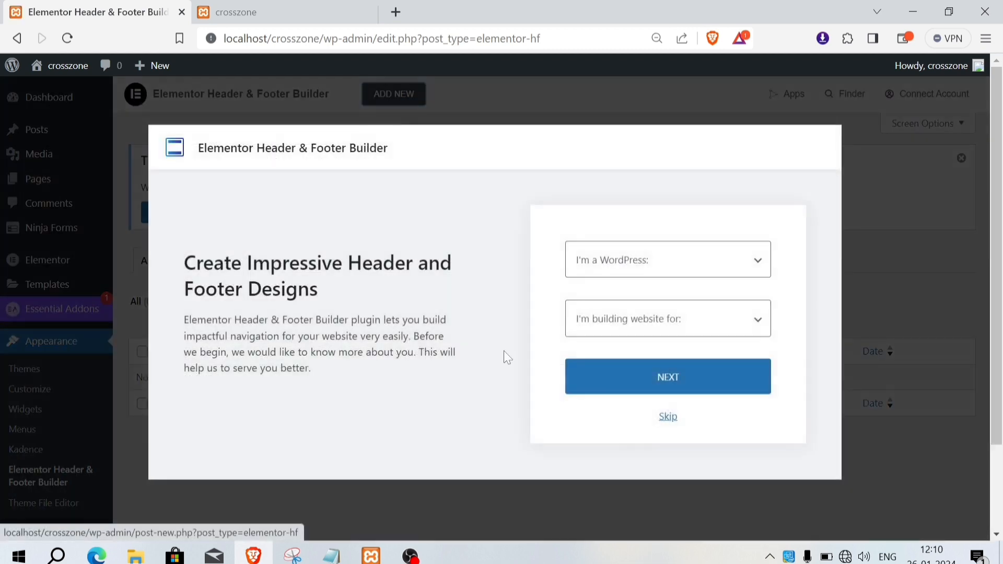
click(665, 415)
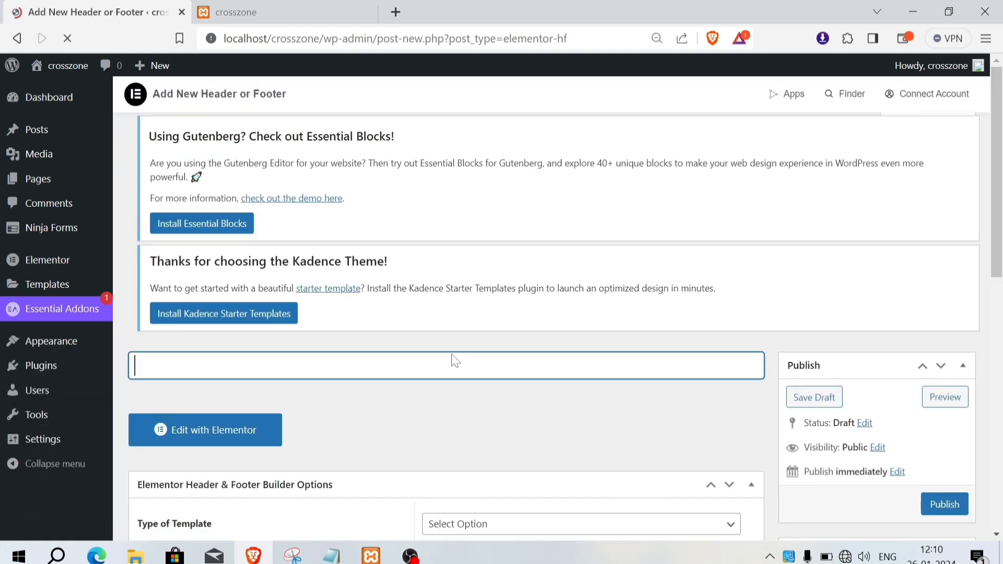
- Title the new template header and set its template type to Header
scroll(338, 407, down, 3)
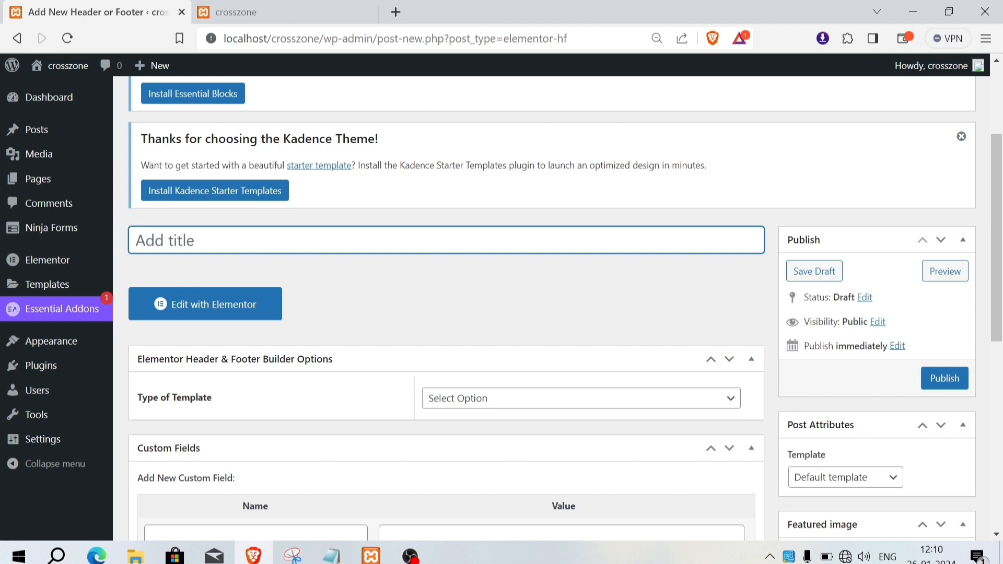
text(header)
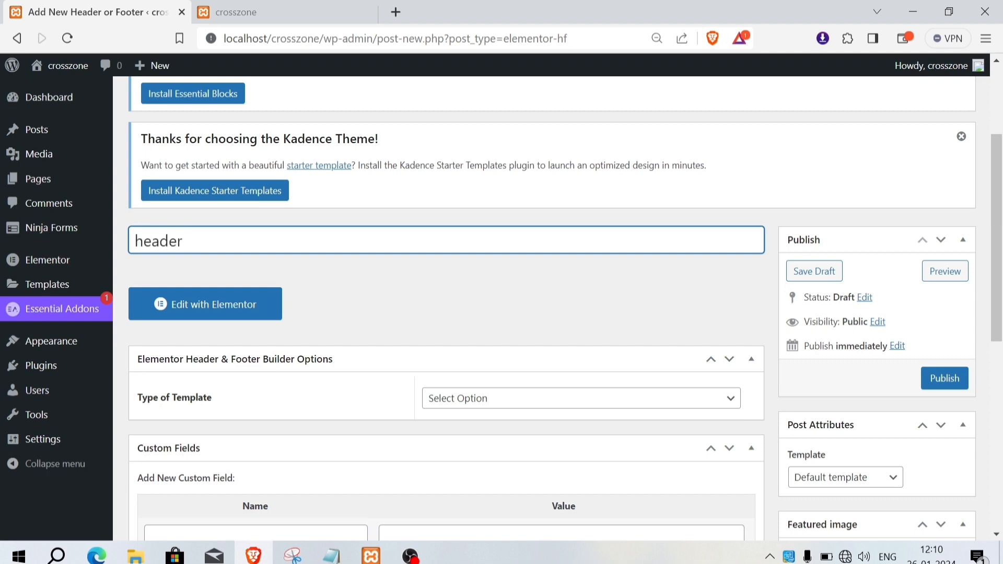
scroll(560, 365, down, 3)
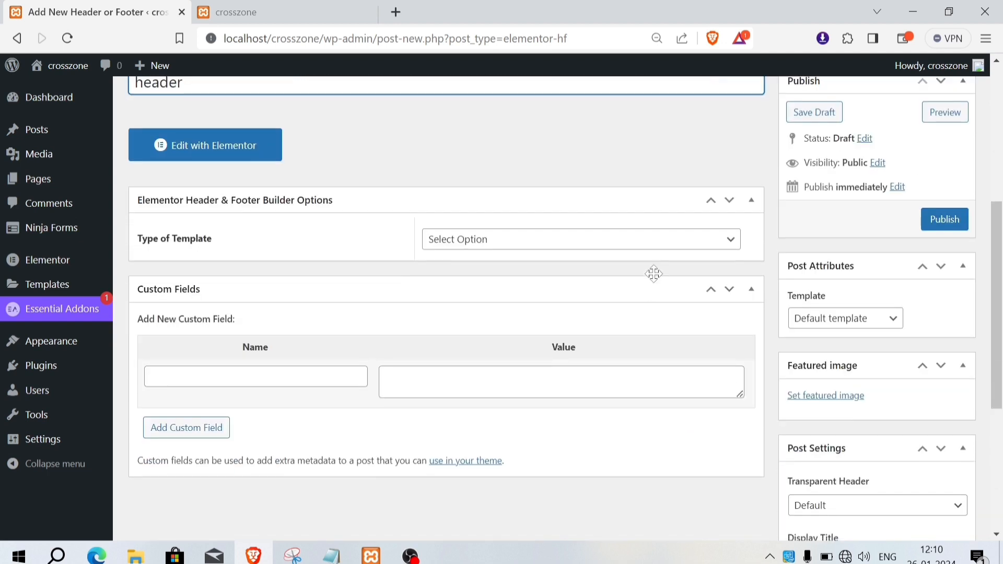
click(629, 241)
click(458, 274)
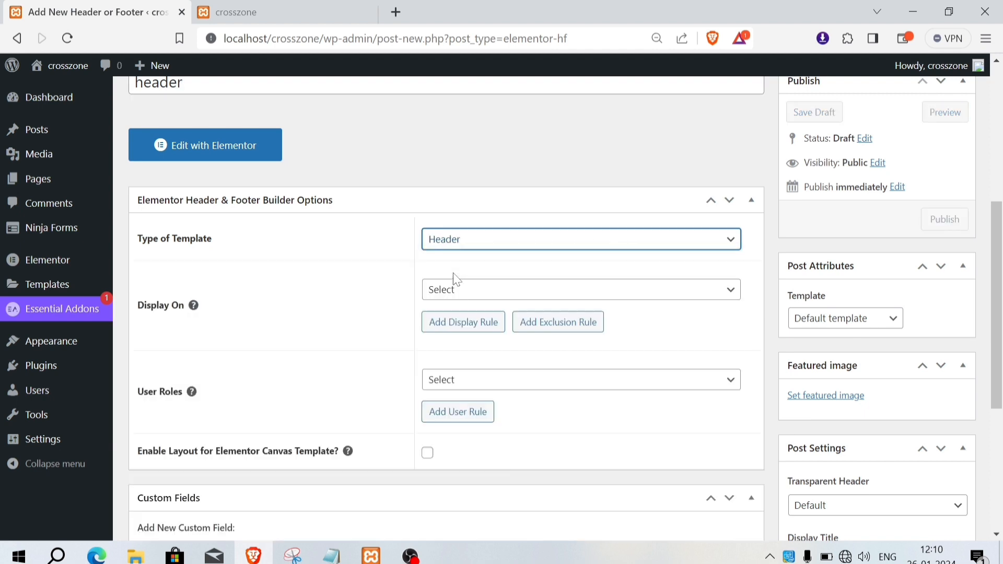
- Set the header template to display on the Entire Website for All user roles and publish it
click(438, 300)
click(497, 38)
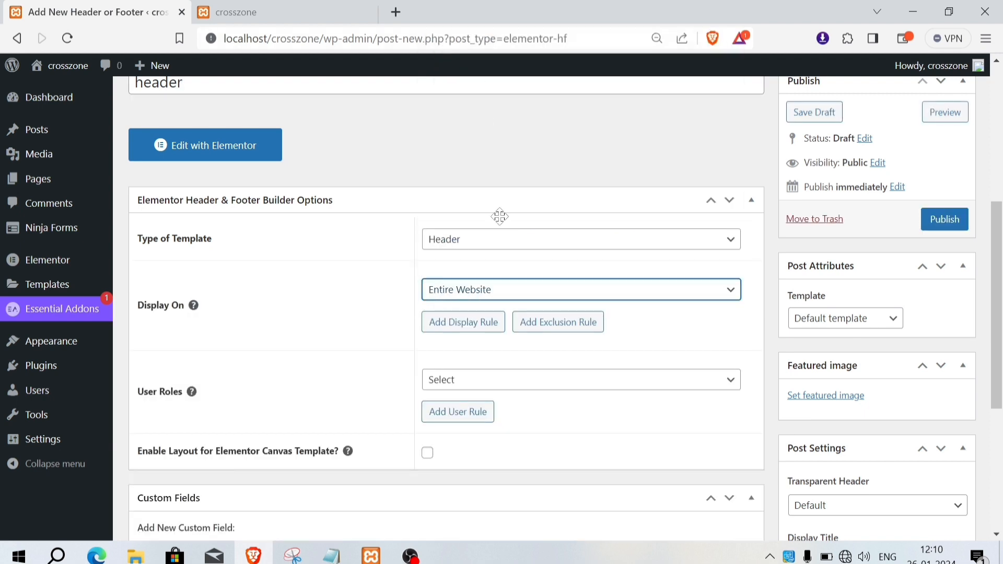
click(533, 381)
click(499, 254)
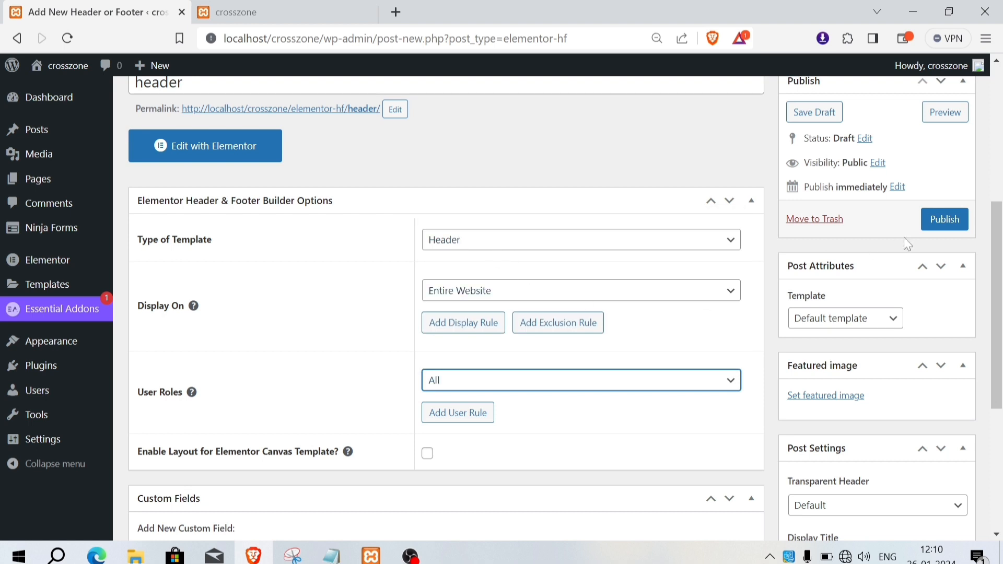
click(946, 219)
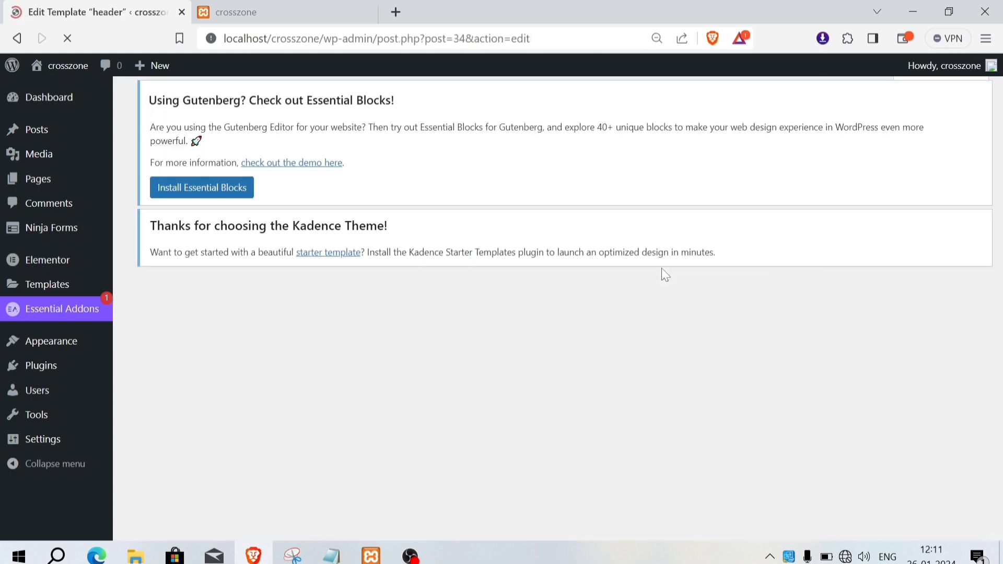
- Open the header template for editing with Elementor and dismiss the Elementor AI notification
scroll(346, 385, down, 2)
scroll(344, 388, down, 2)
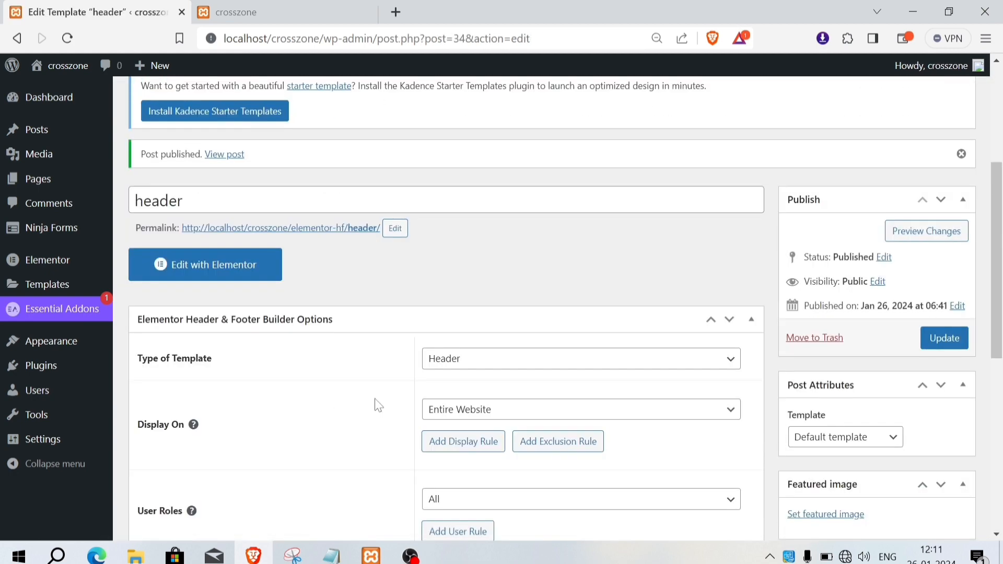
click(232, 269)
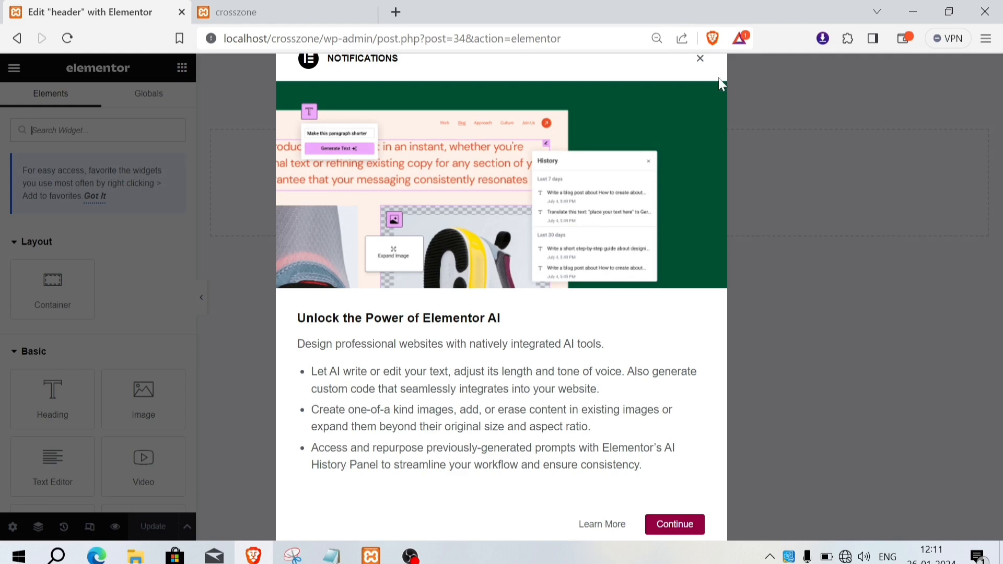
click(701, 59)
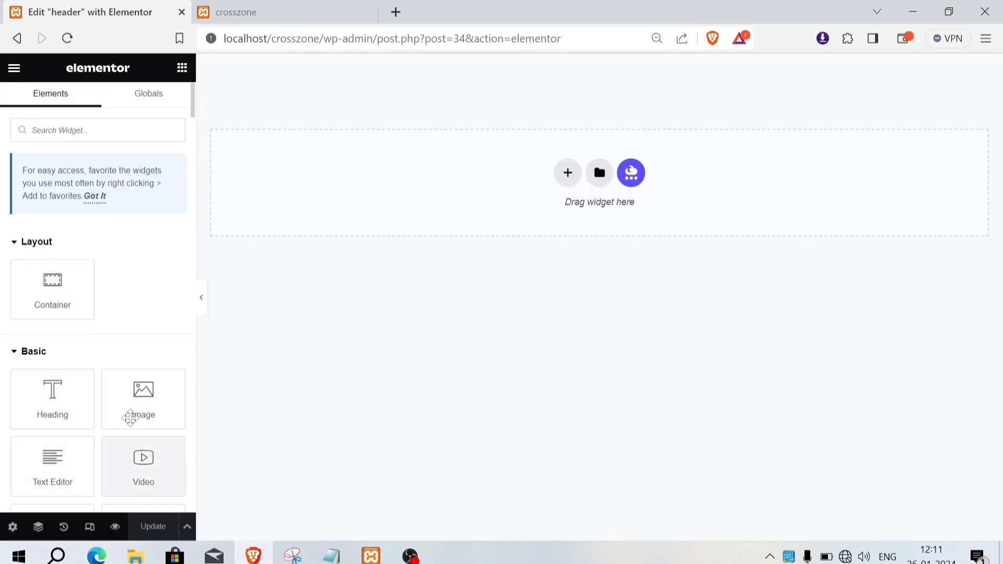
- Add a container with two equal columns to the header template and set its content width to Full Width
scroll(127, 412, down, 5)
scroll(90, 421, down, 8)
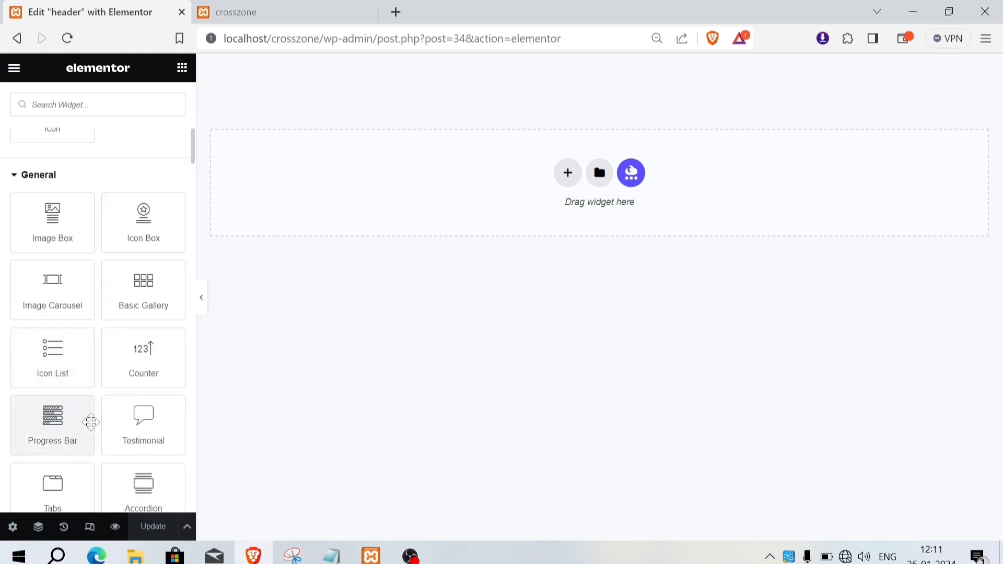
scroll(91, 422, up, 6)
scroll(91, 422, up, 6)
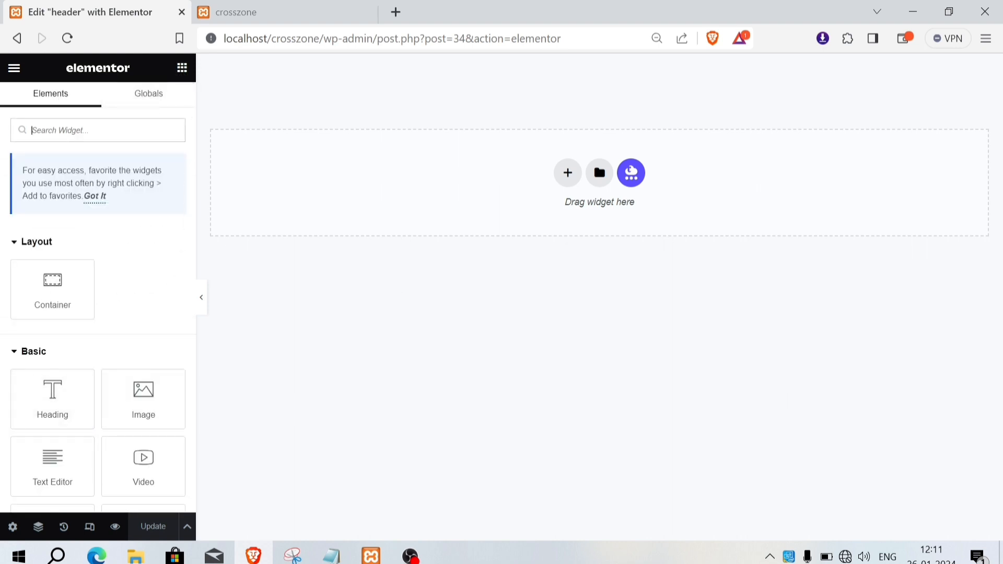
click(568, 175)
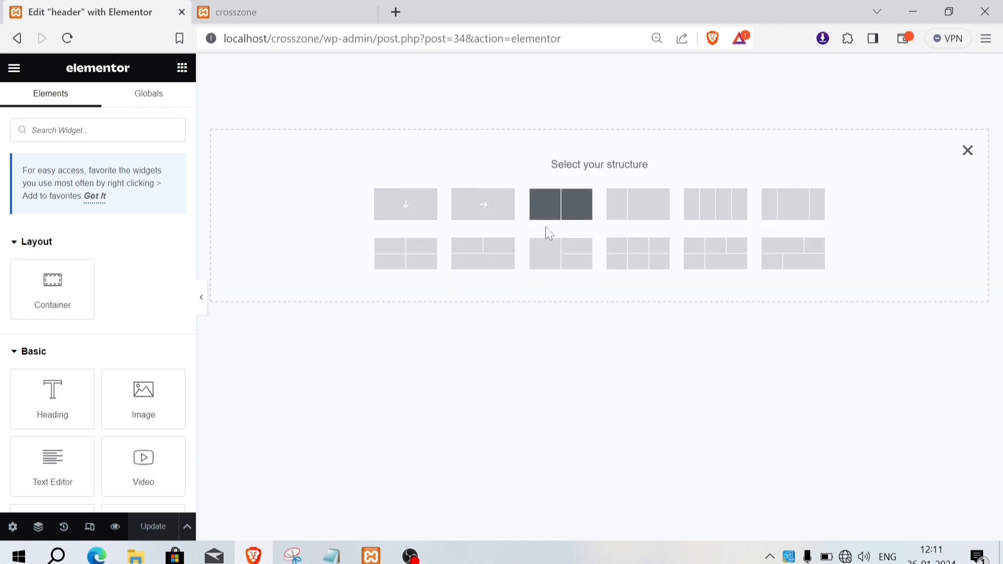
click(568, 215)
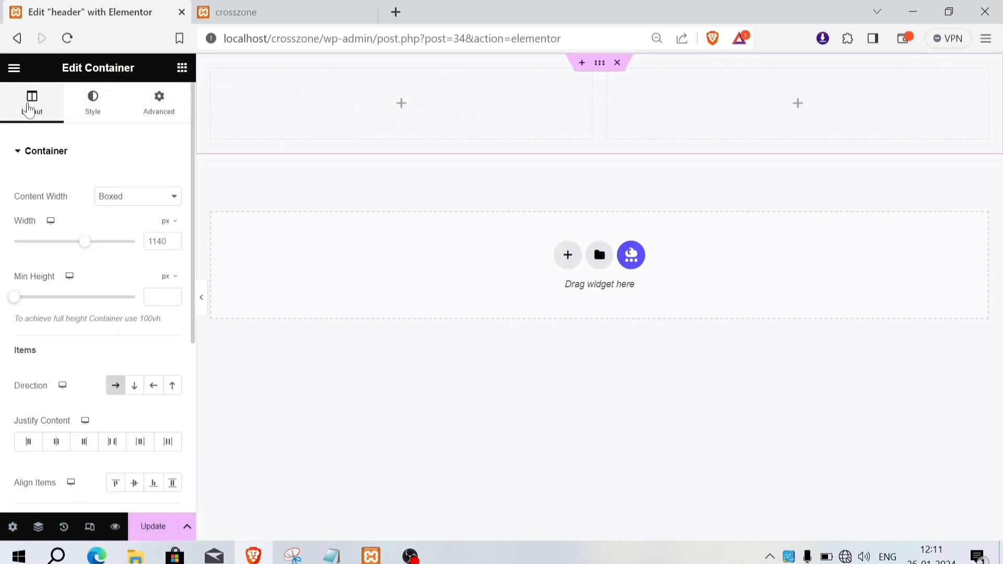
click(123, 199)
click(124, 222)
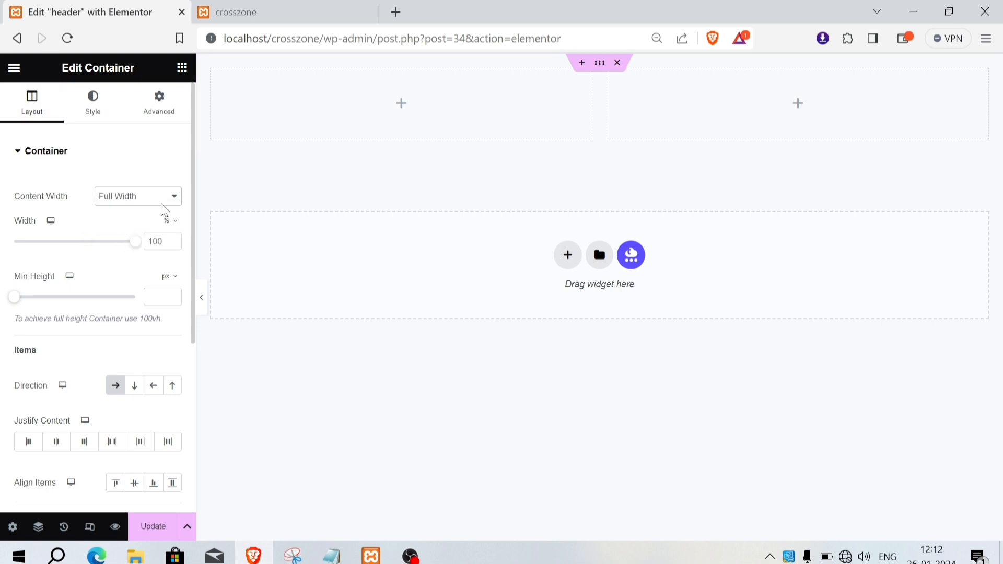
- Find the Icon widget by searching for "icon" and place it in the container's first column
click(181, 67)
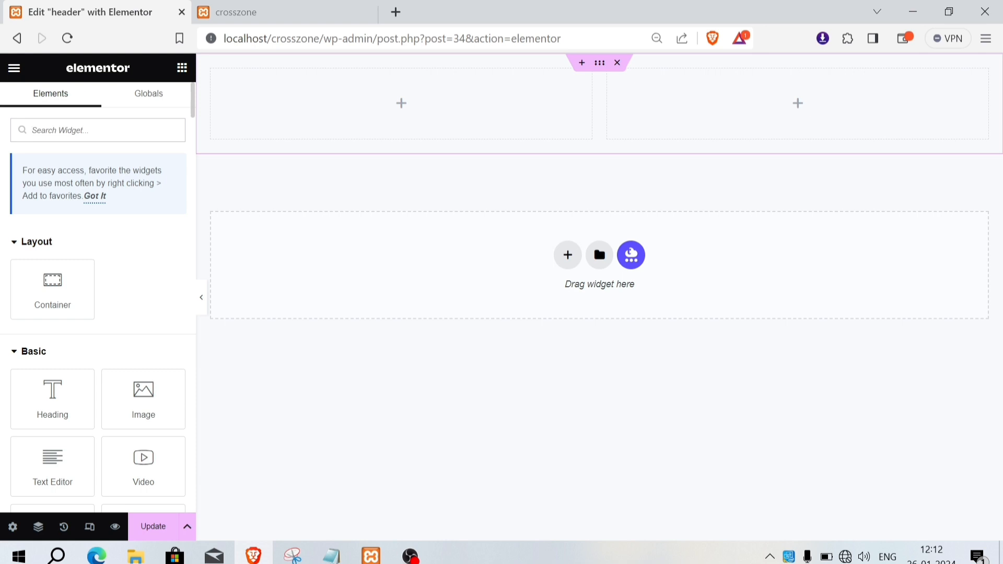
text(i)
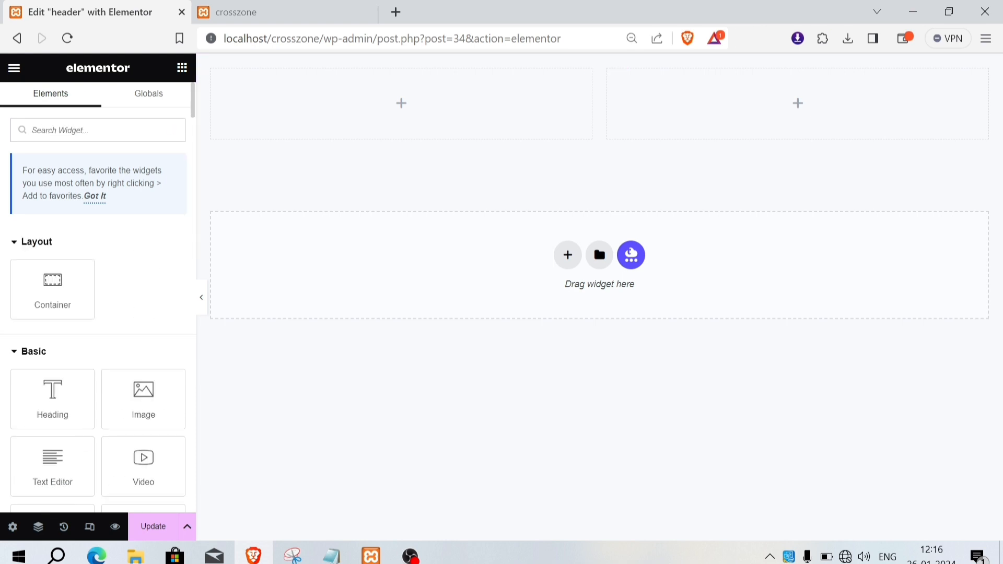
text(icon)
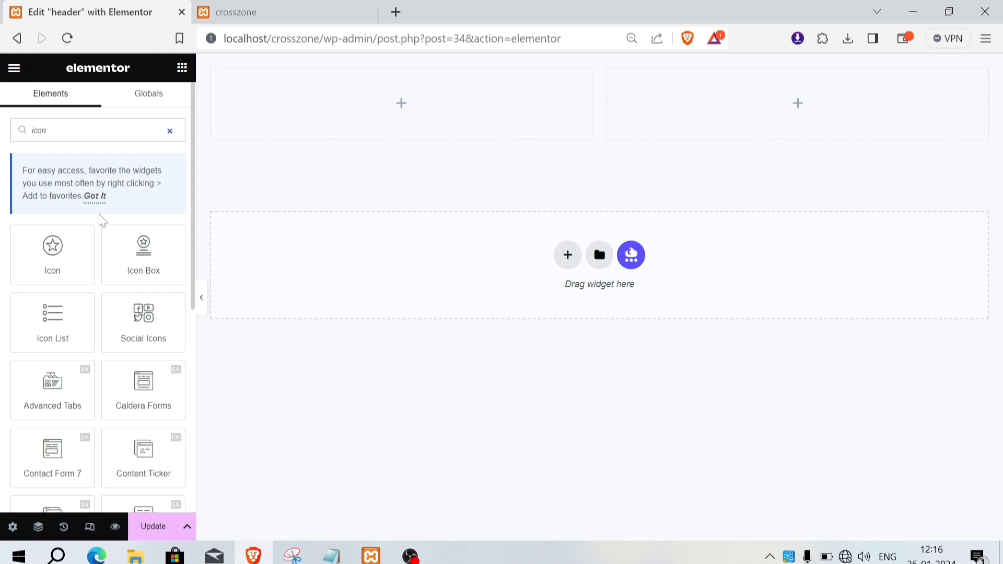
drag(55, 245, 388, 97)
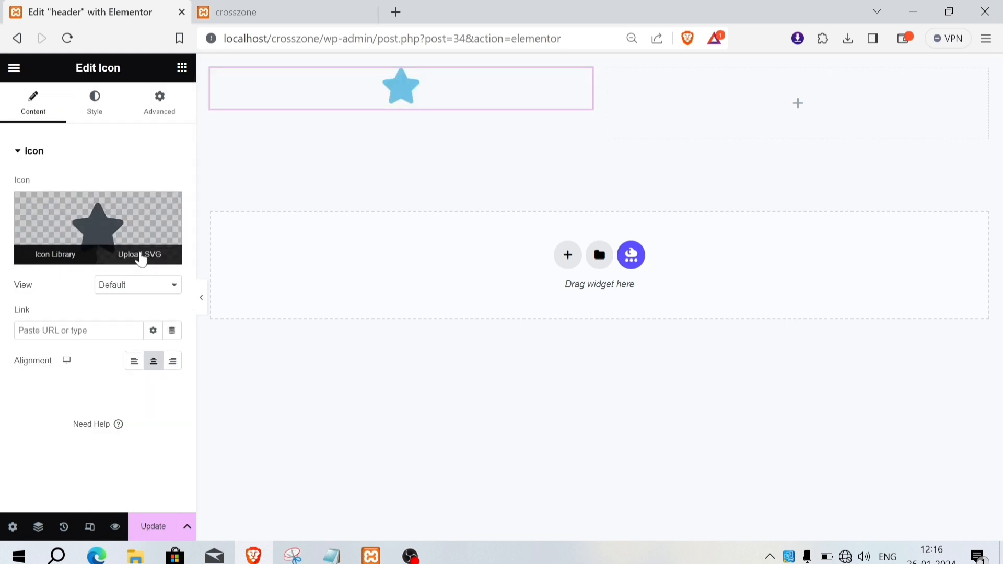
- Enable unfiltered file uploads, then upload the logo SVG from the crosszone folder and insert it as the icon
click(140, 256)
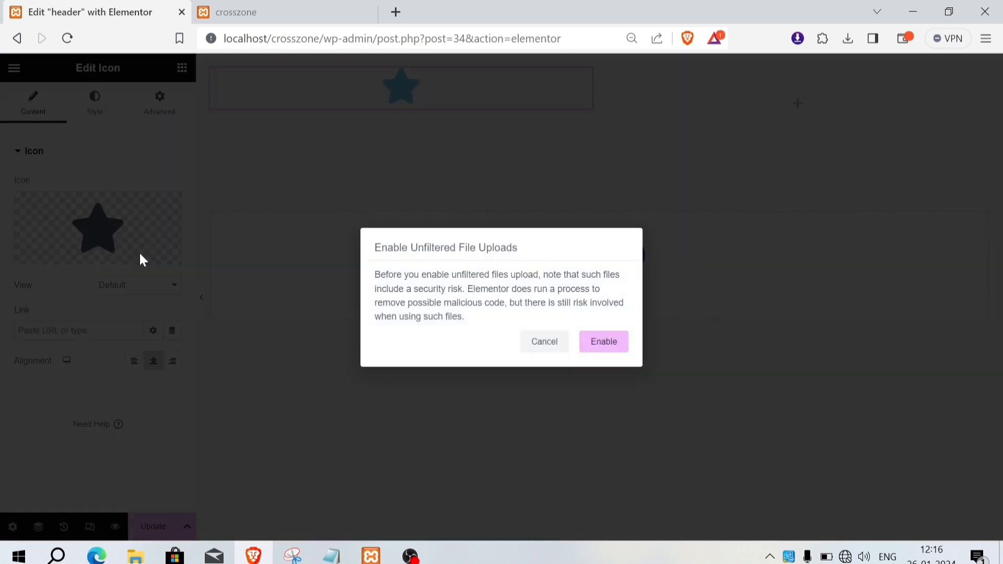
click(604, 342)
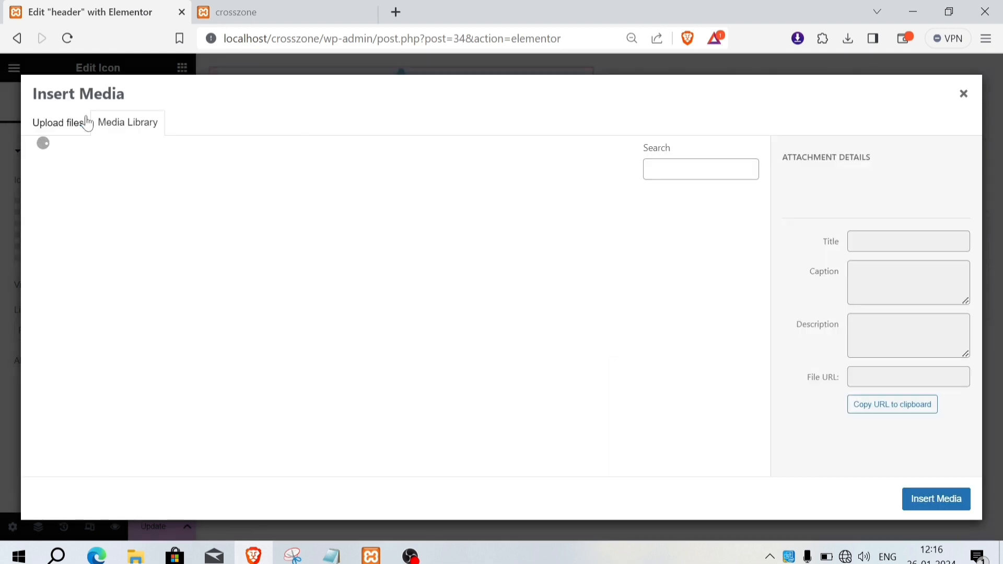
click(87, 123)
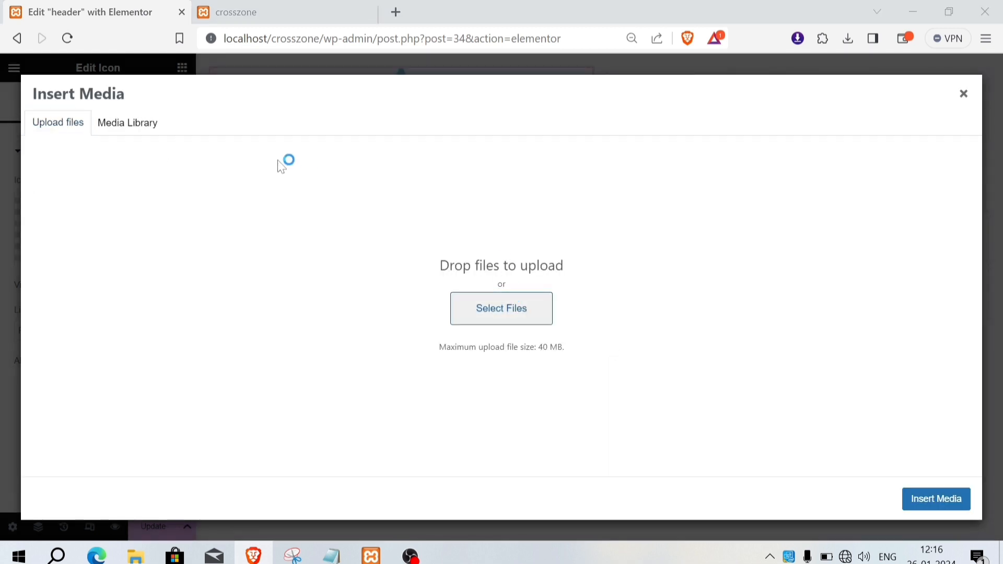
click(208, 156)
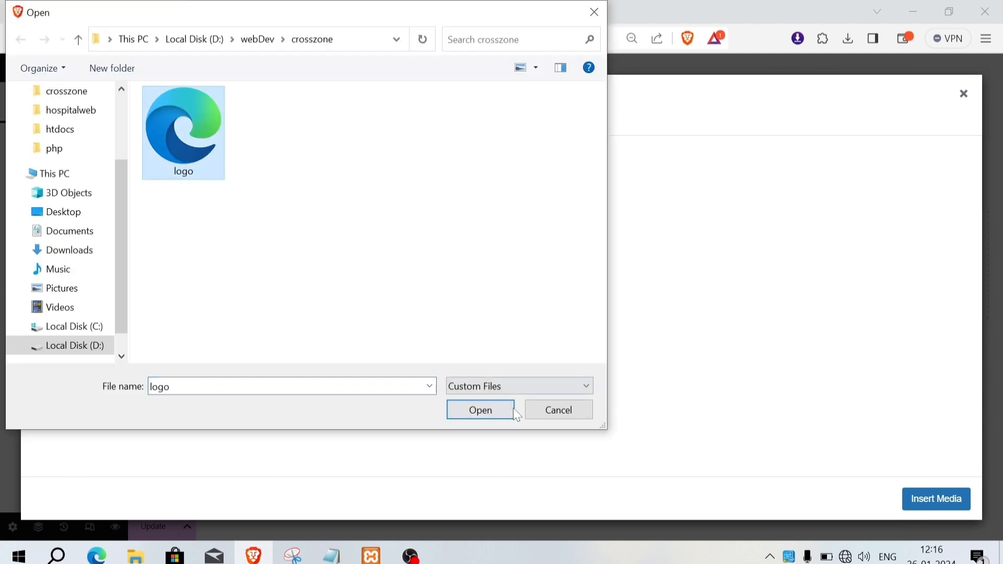
click(515, 411)
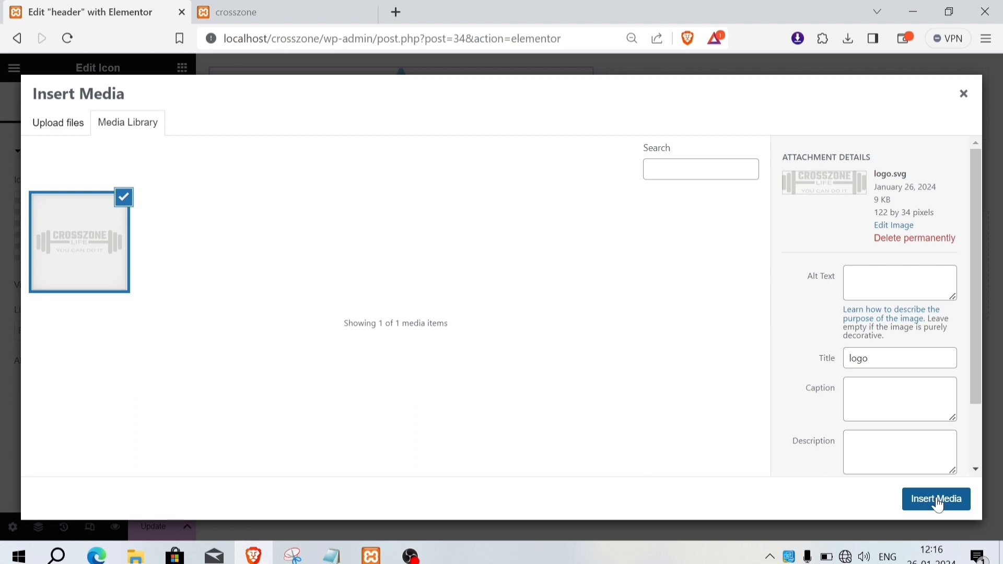
click(941, 500)
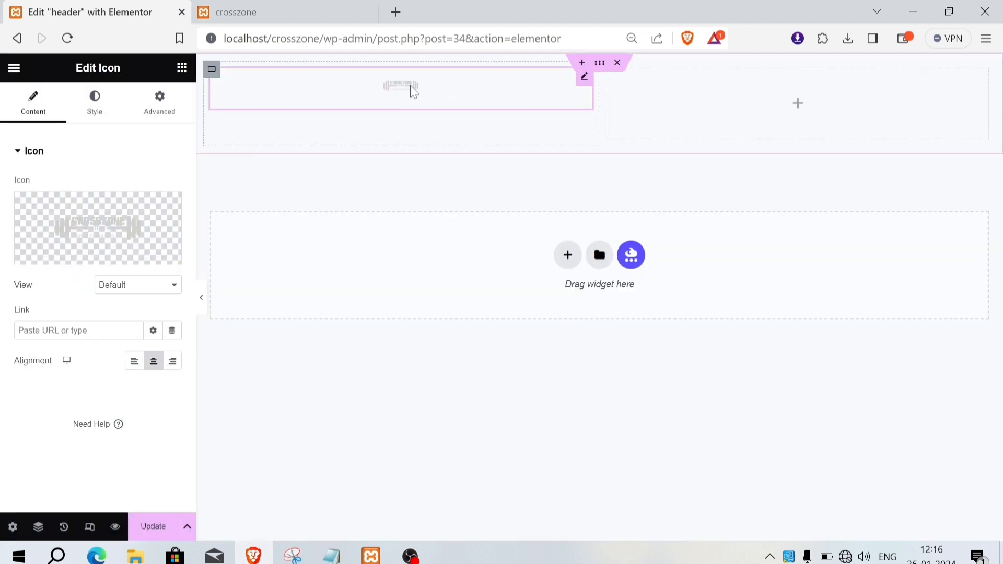
- Enlarge the logo icon to about 107 px and open its advanced layout settings
click(94, 103)
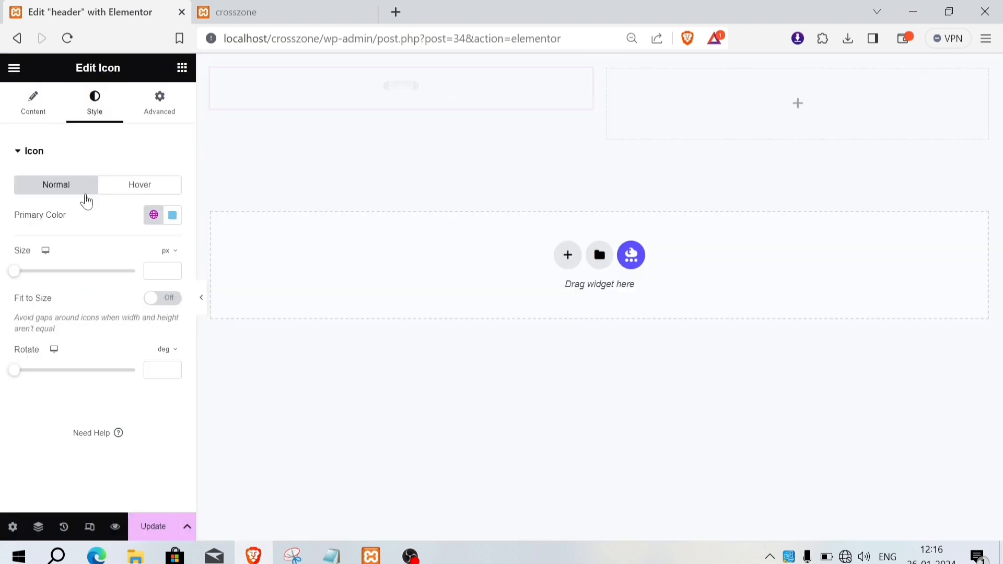
drag(18, 273, 61, 278)
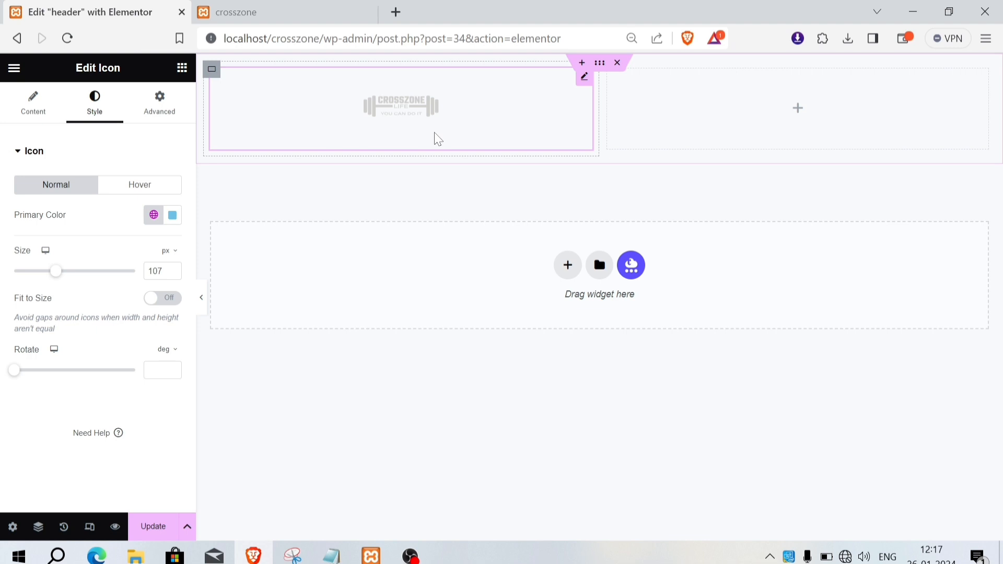
click(169, 118)
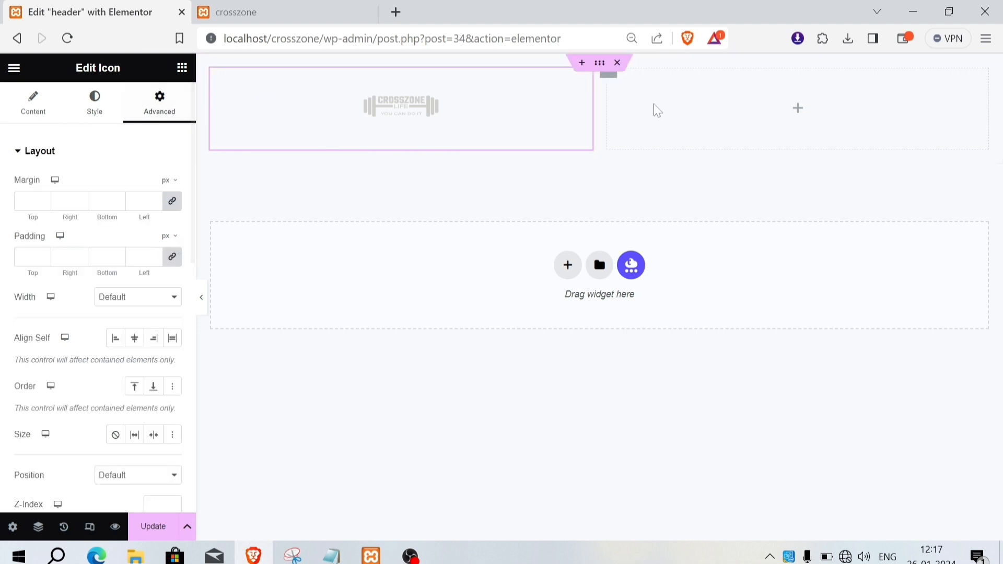
- Search the widgets for "menu" and place the Navigation Menu widget in the container's empty second column
click(803, 116)
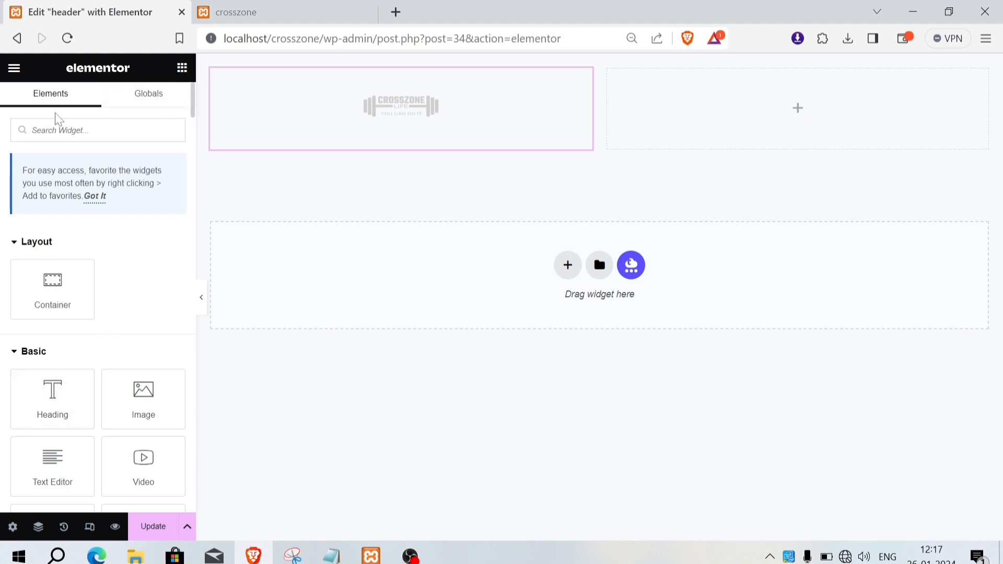
text(menu)
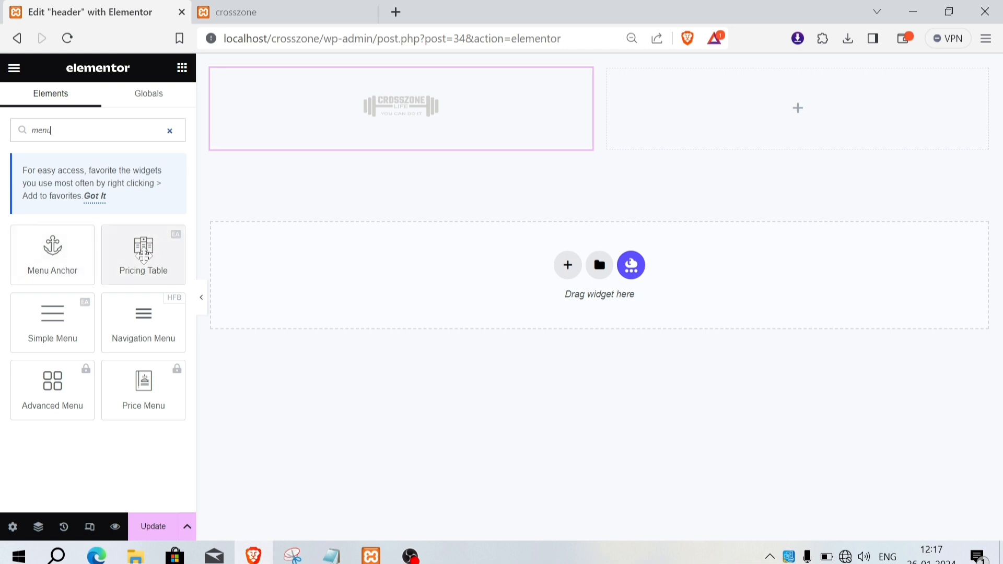
drag(147, 331, 785, 110)
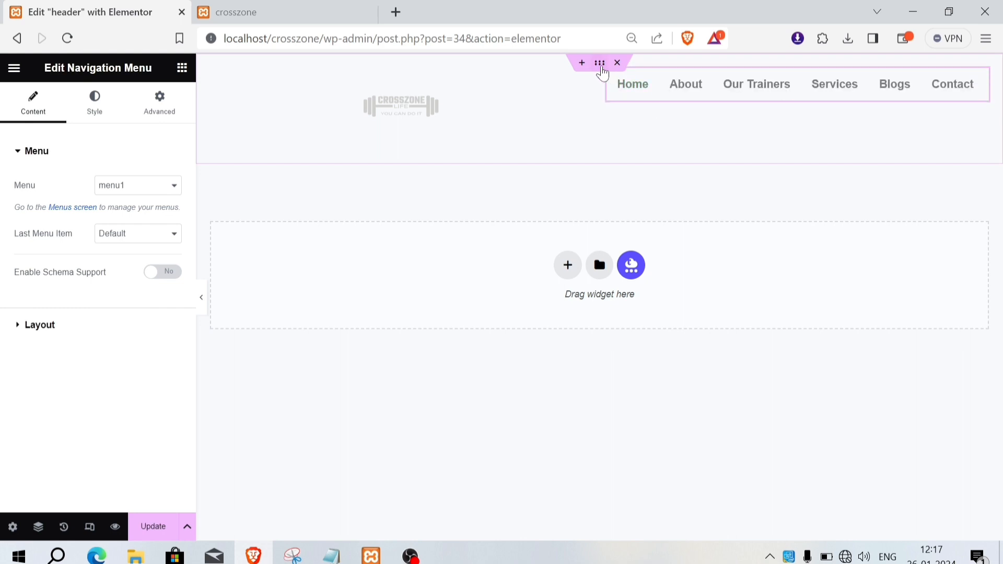
- Set both Justify Content and Align Items to Center for the outer header container
click(601, 68)
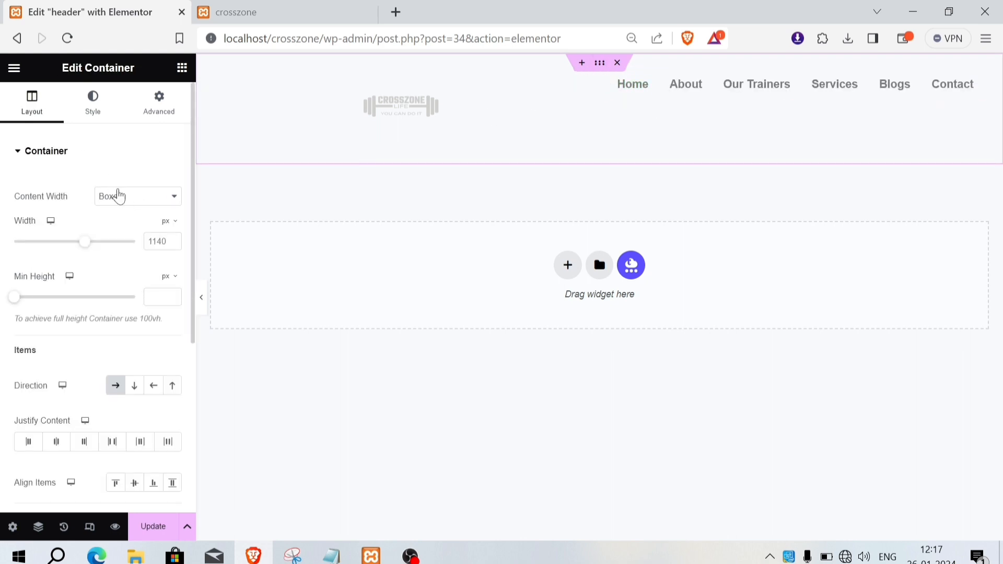
click(120, 196)
click(119, 196)
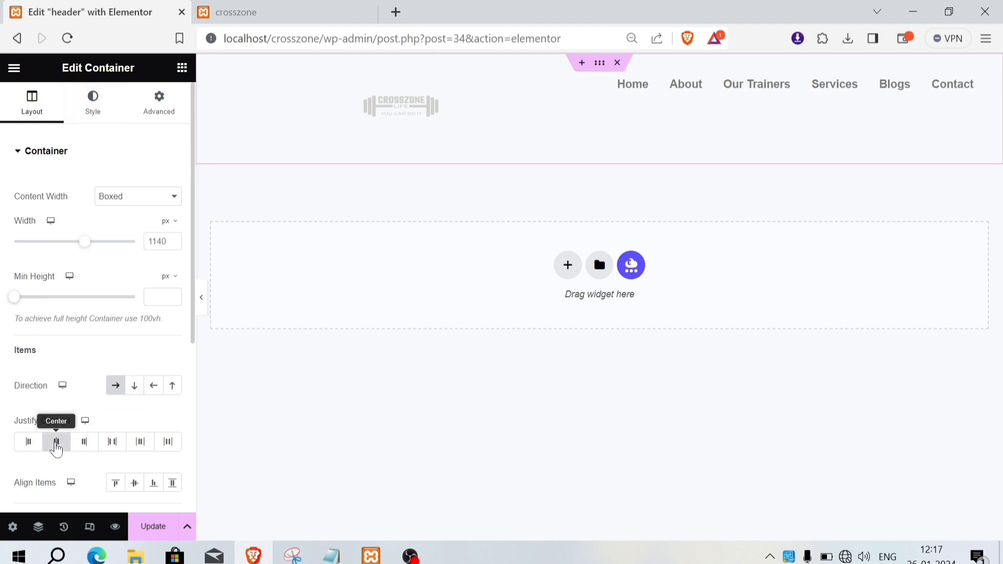
click(56, 443)
click(135, 483)
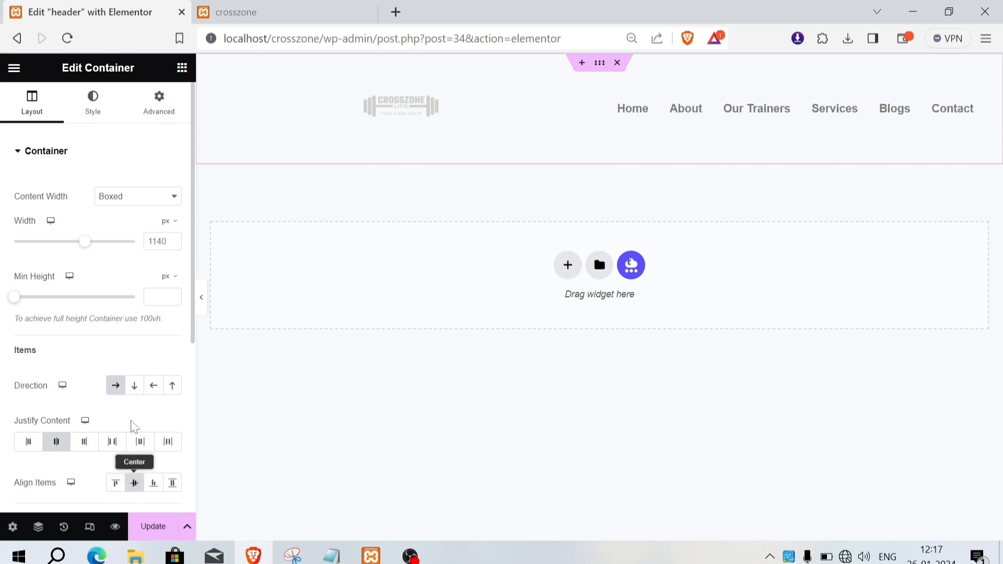
- Give the header container a classic background in near-black, #151515
click(92, 103)
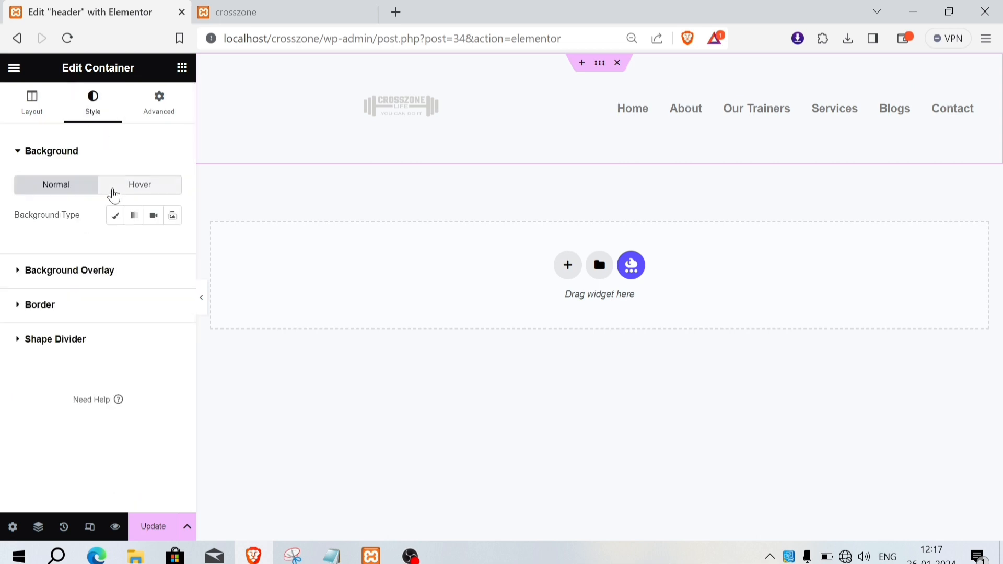
click(116, 215)
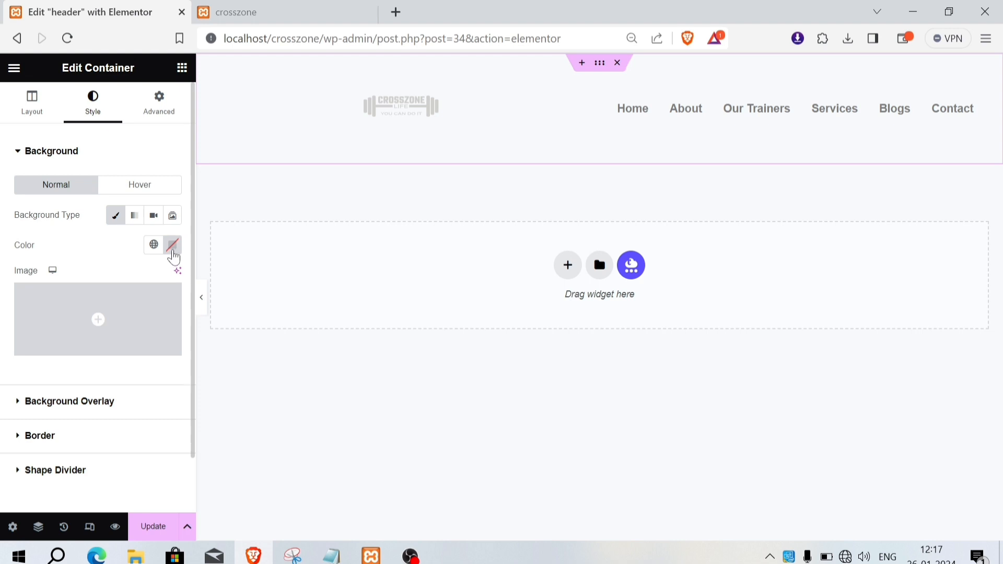
click(172, 245)
drag(125, 380, 77, 411)
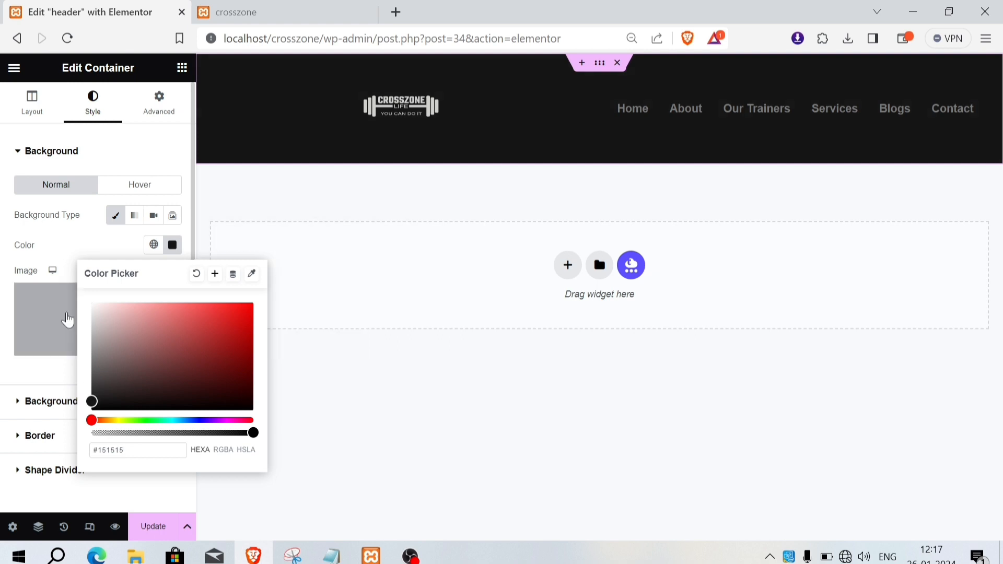
click(73, 251)
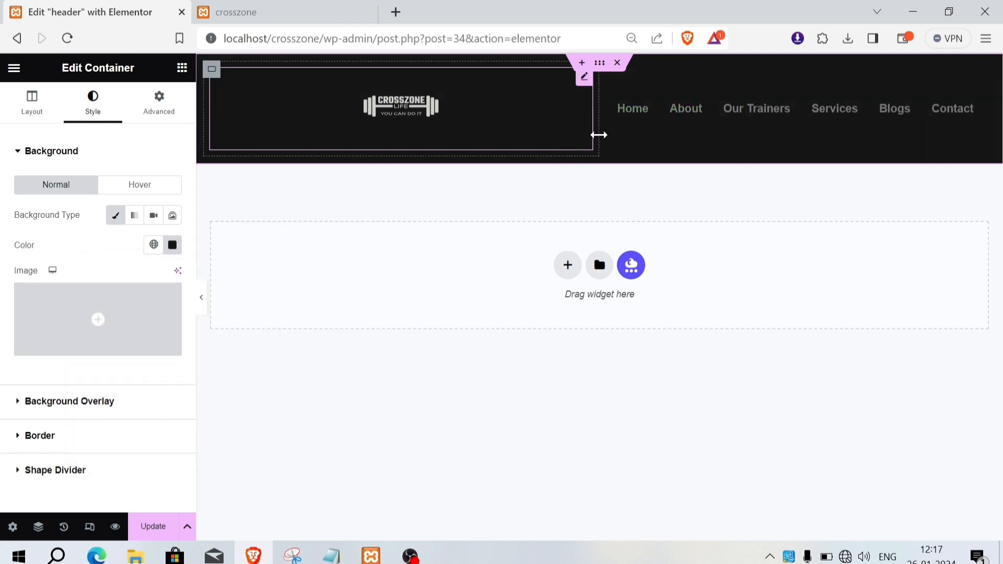
- Try a slightly larger minimum height for the header container, ending with it set to 0 px
click(31, 100)
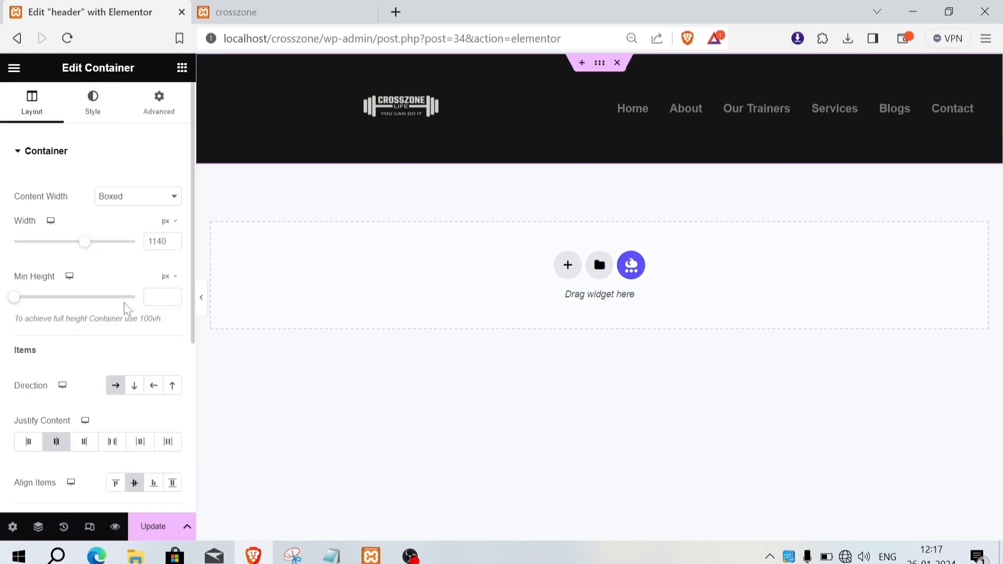
mouse_move(20, 303)
mouse_down()
mouse_move(35, 303)
mouse_move(26, 303)
mouse_up()
drag(18, 298, 12, 298)
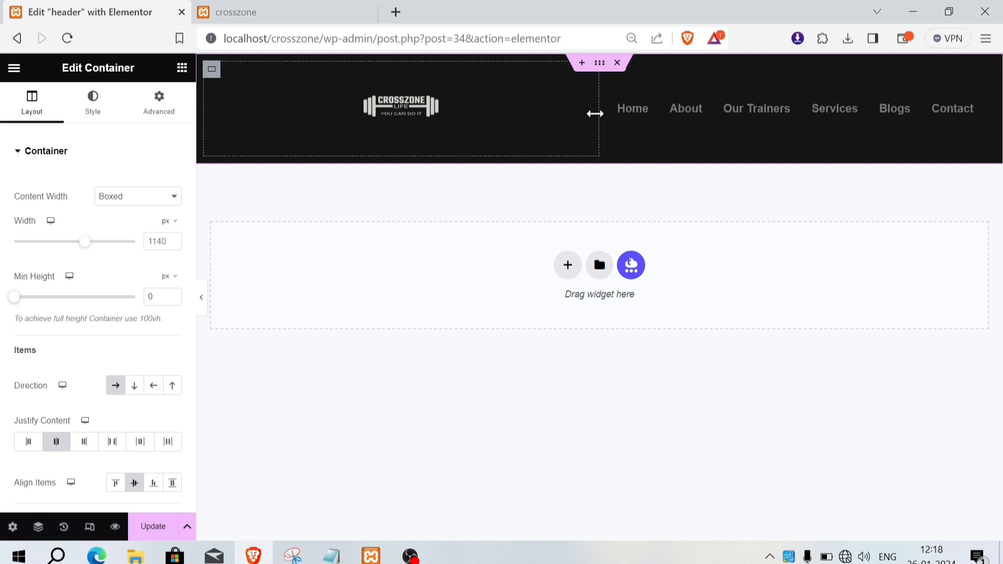
- Narrow the logo's column, reduce the logo icon widget to a custom width of about 25%, and select the widget
drag(595, 114, 549, 112)
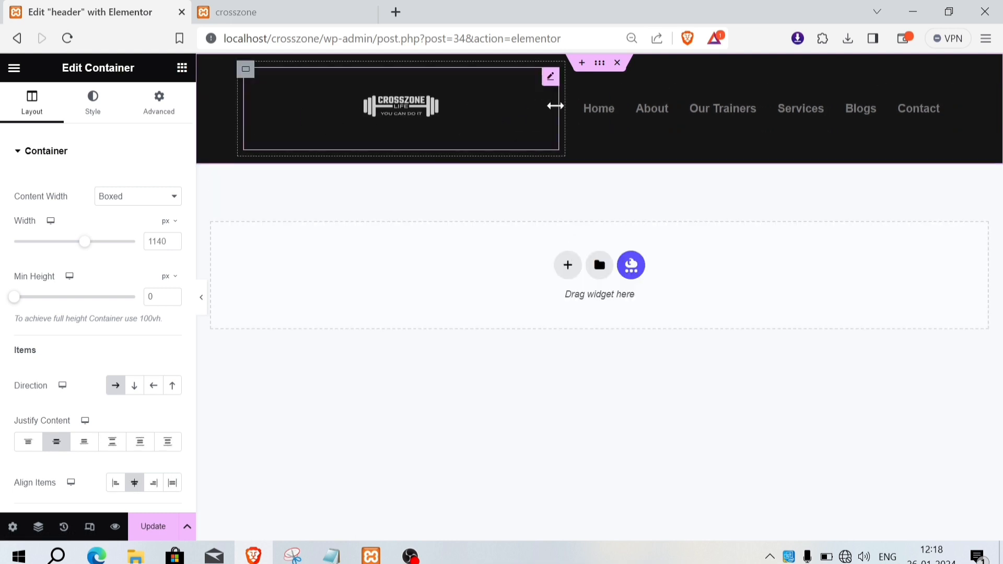
drag(537, 106, 321, 116)
click(313, 75)
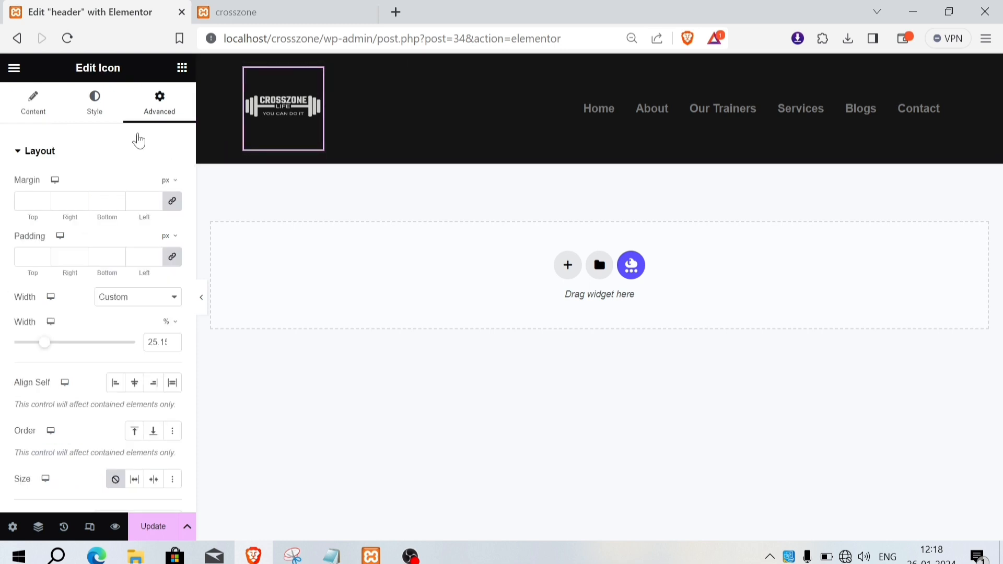
- Reduce the logo icon's size to 98 px and unlink the sides of its padding and margin
click(94, 107)
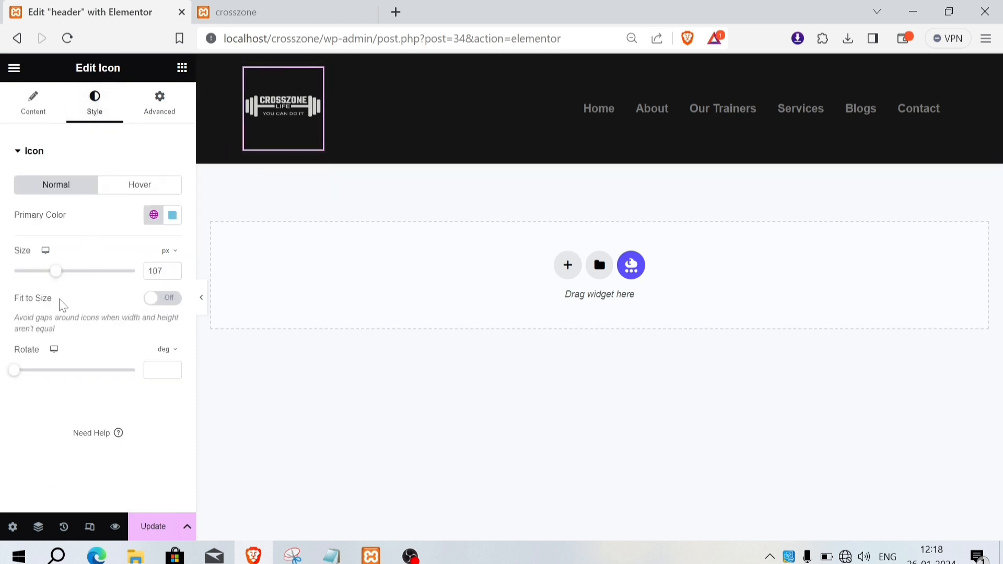
mouse_move(55, 271)
mouse_down()
mouse_move(10, 272)
mouse_move(51, 273)
mouse_up()
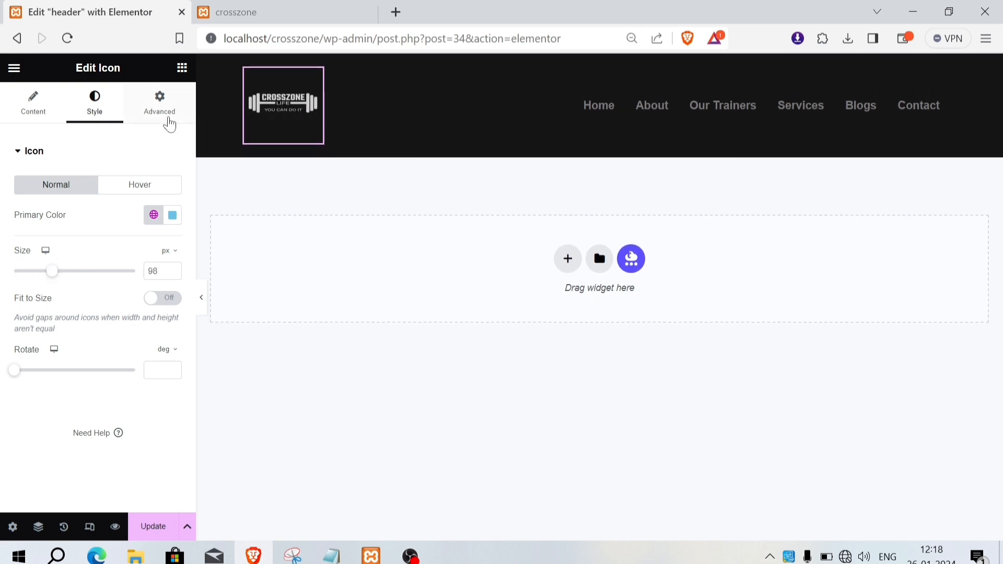
click(171, 119)
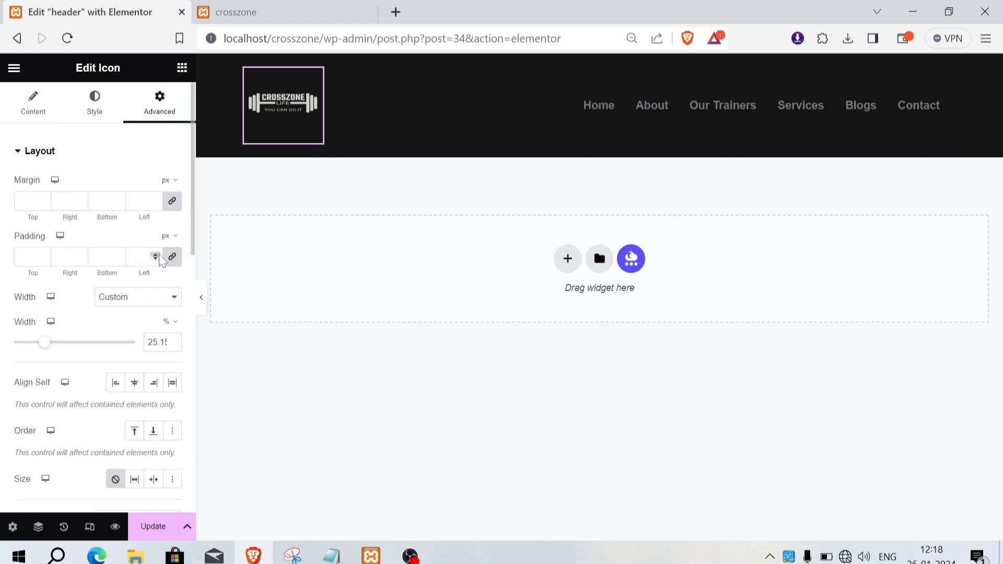
click(172, 258)
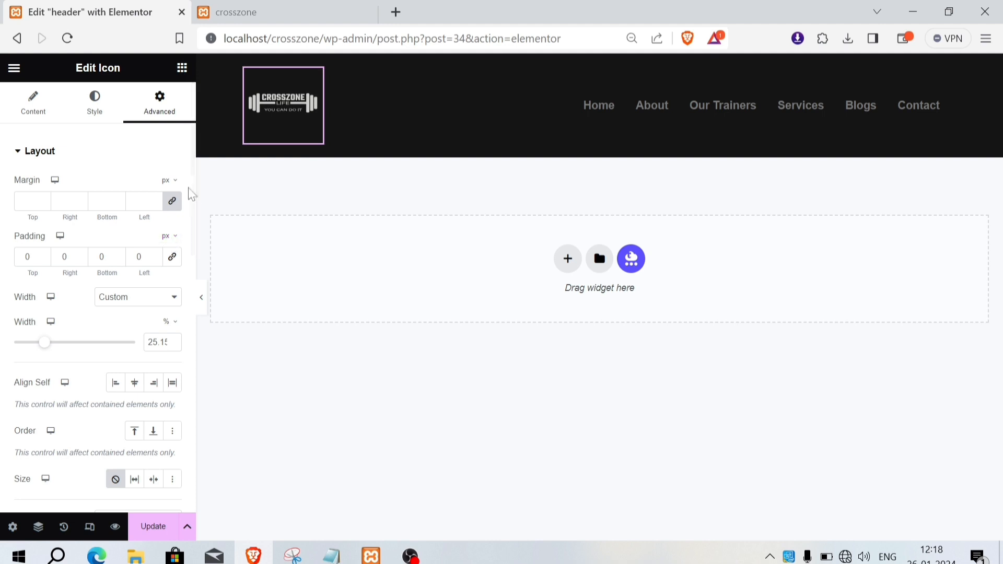
click(176, 205)
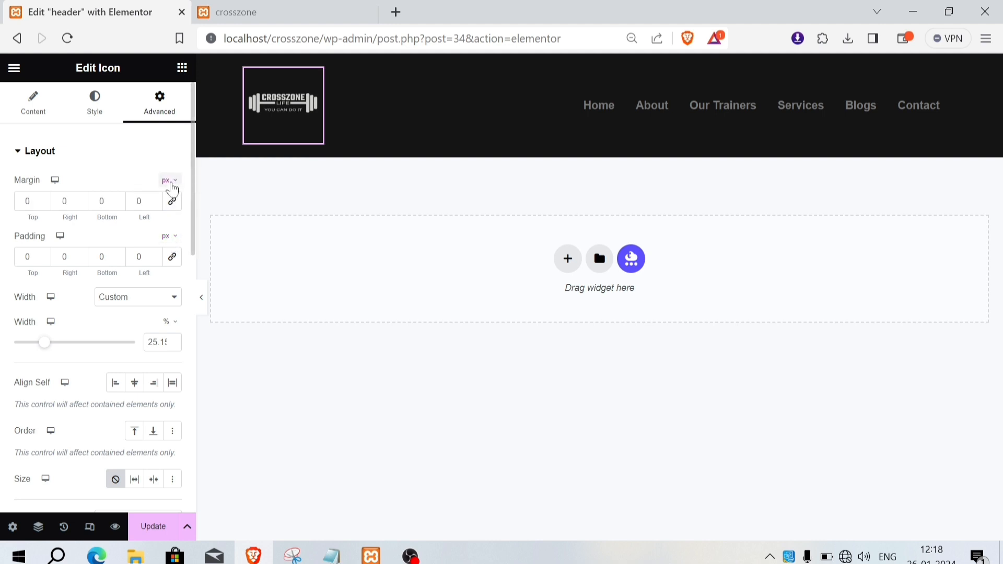
- Switch the logo icon's margin to percent and set it to -33 top and -37 bottom
click(168, 181)
click(166, 205)
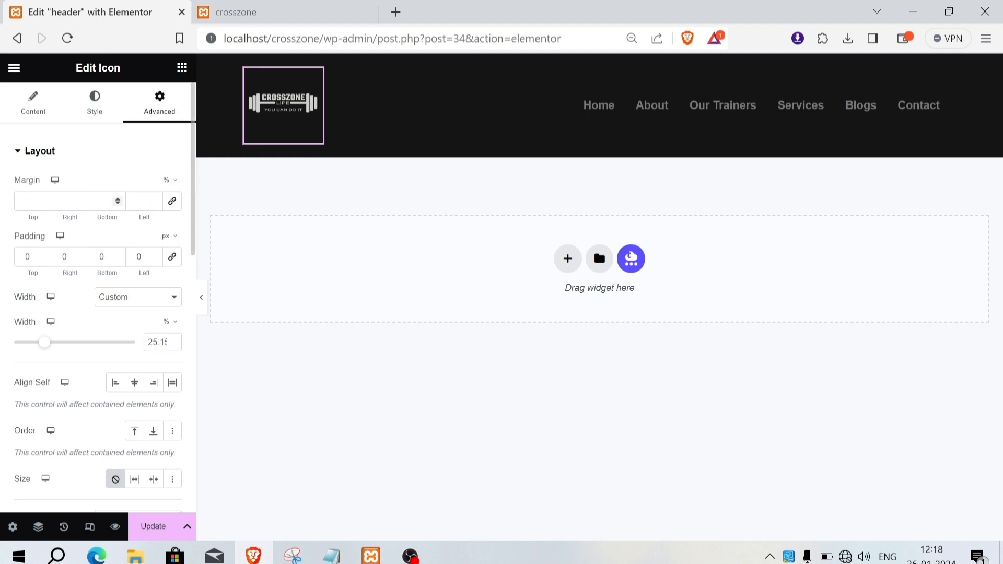
click(46, 205)
drag(46, 206, 46, 206)
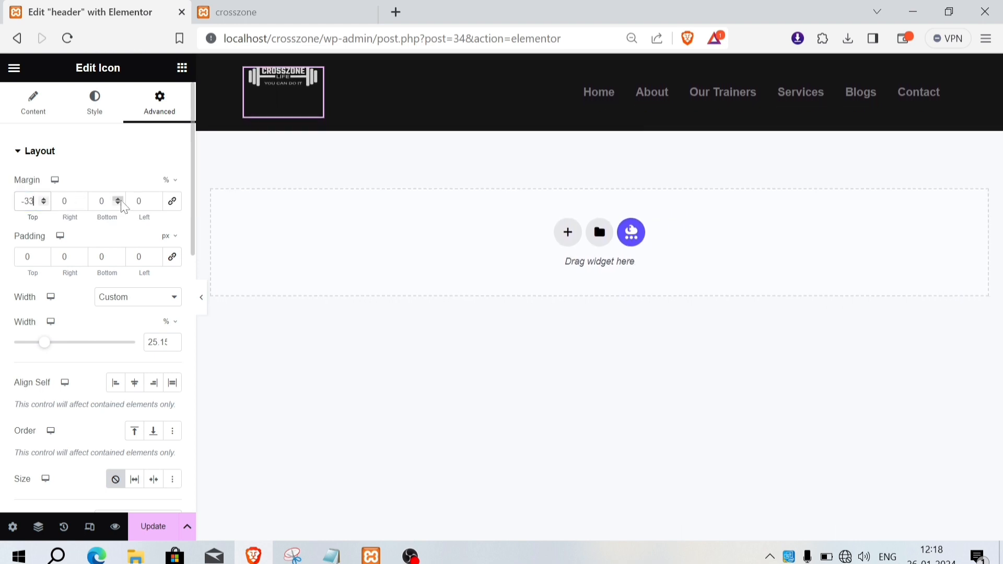
drag(120, 205, 119, 205)
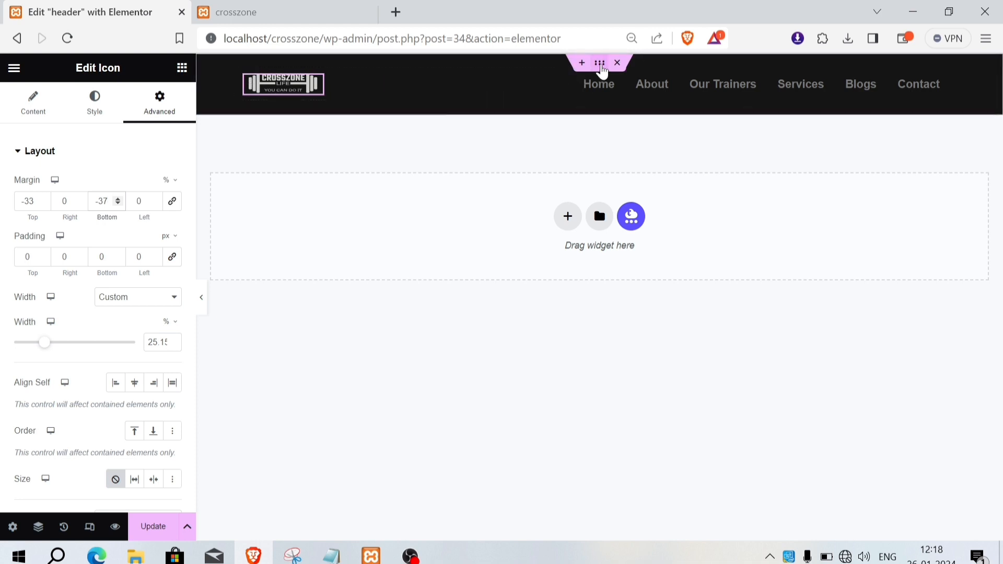
- Try a -1% margin on all sides of the outer header container and reset it to 0
click(601, 68)
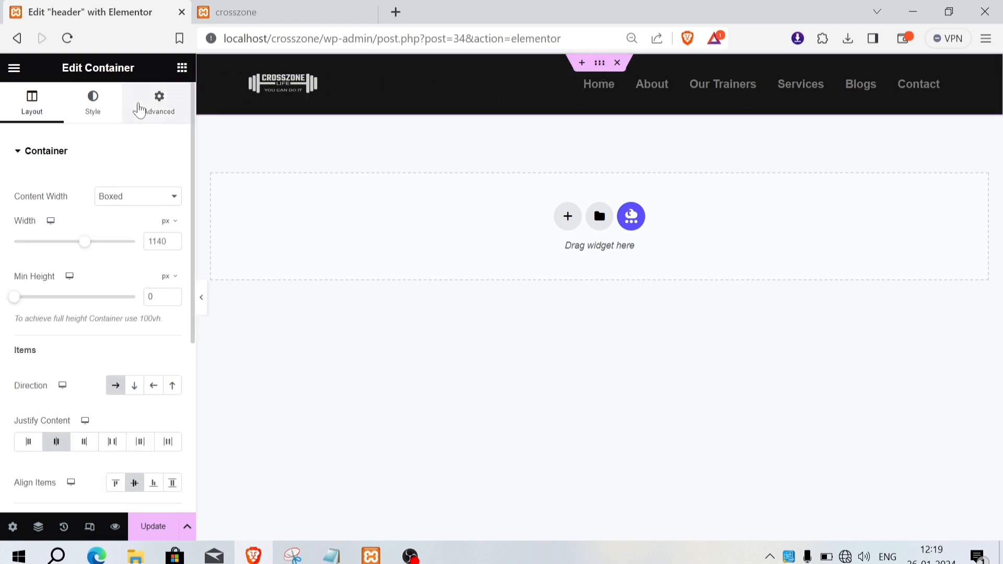
click(178, 121)
mouse_move(168, 183)
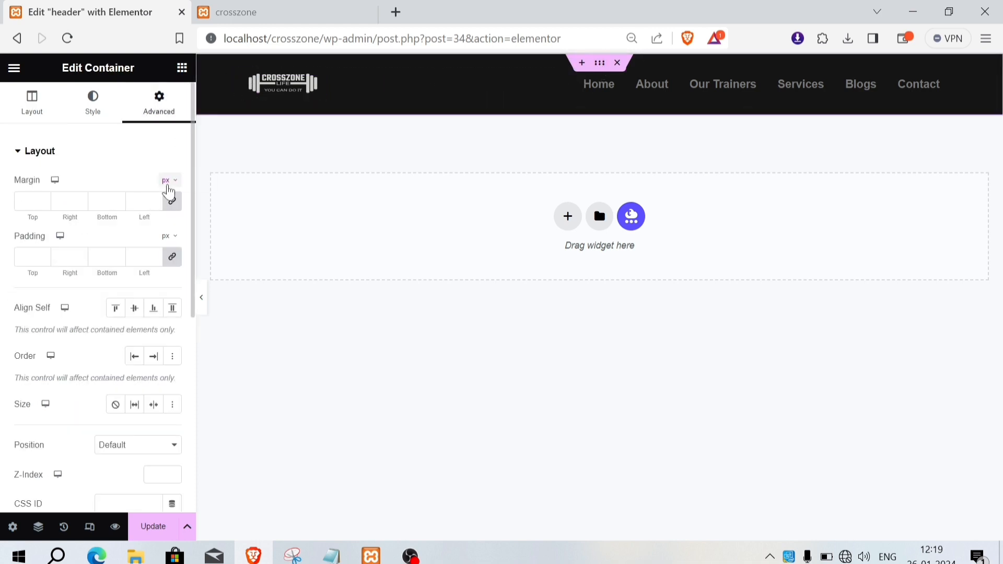
click(165, 201)
click(44, 204)
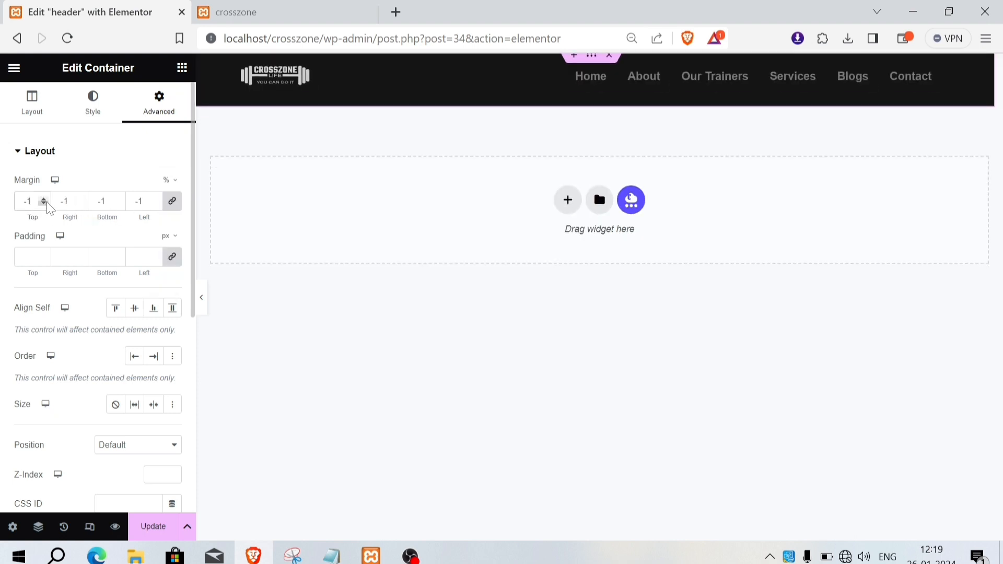
click(43, 199)
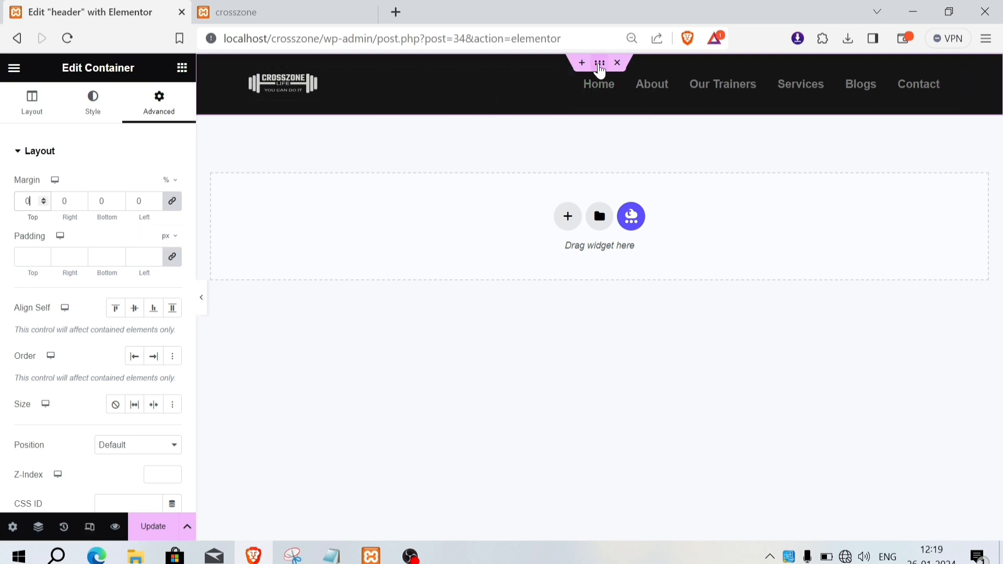
- Set the outer header container's Content Width to Full Width
click(32, 107)
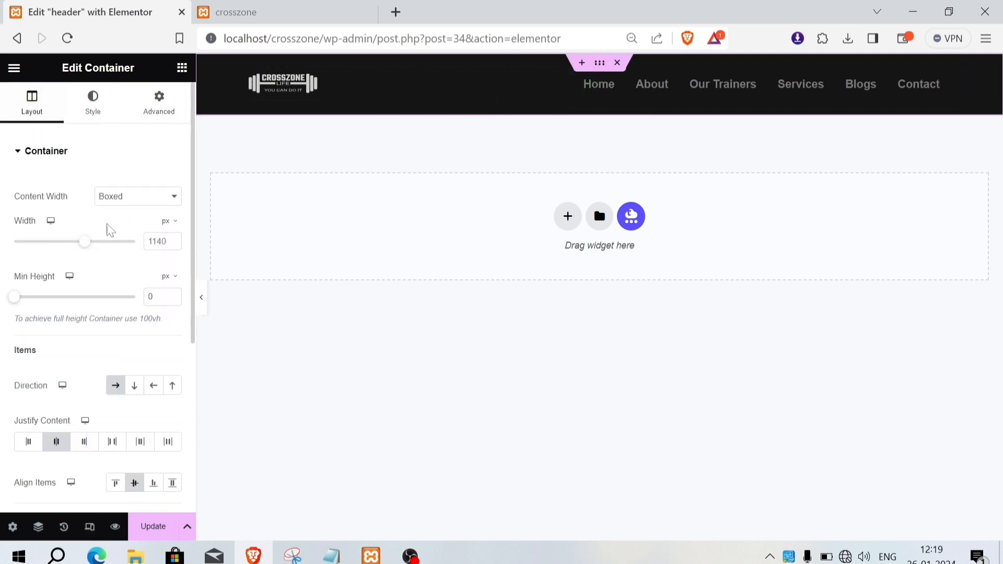
click(142, 200)
click(139, 220)
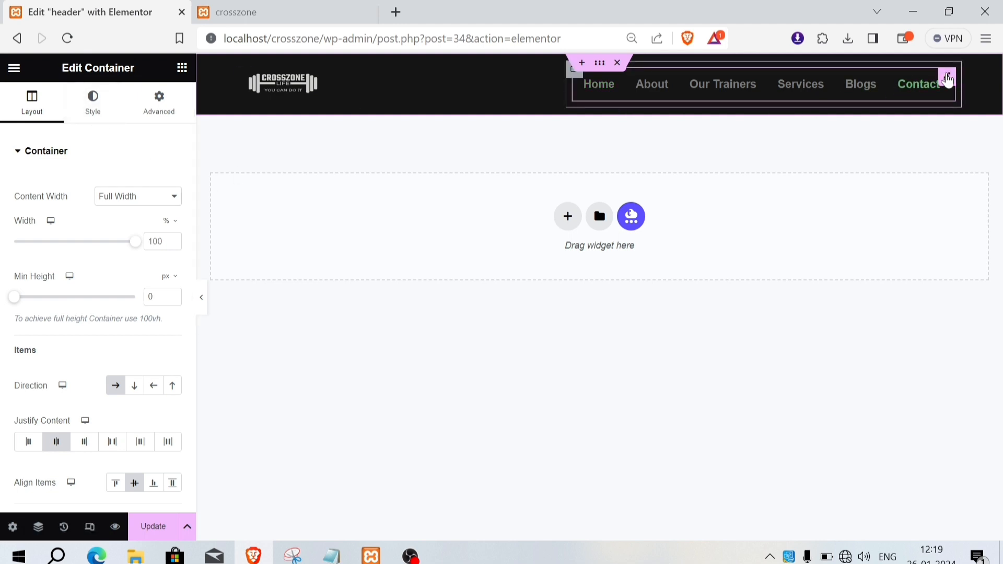
- Set the navigation menu's normal text color to near-white #FEFEFE and save the header
click(948, 78)
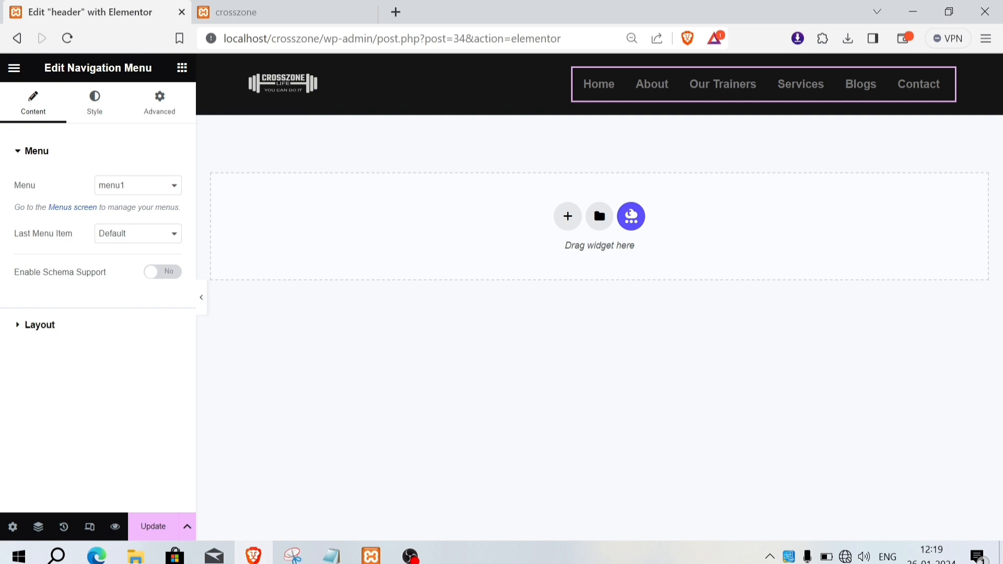
click(96, 109)
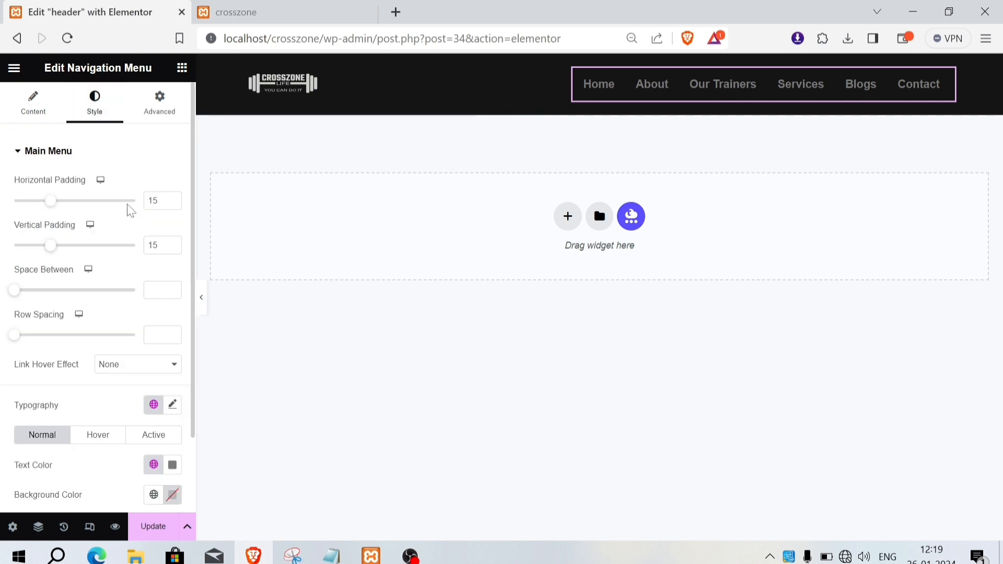
scroll(73, 442, down, 2)
click(173, 385)
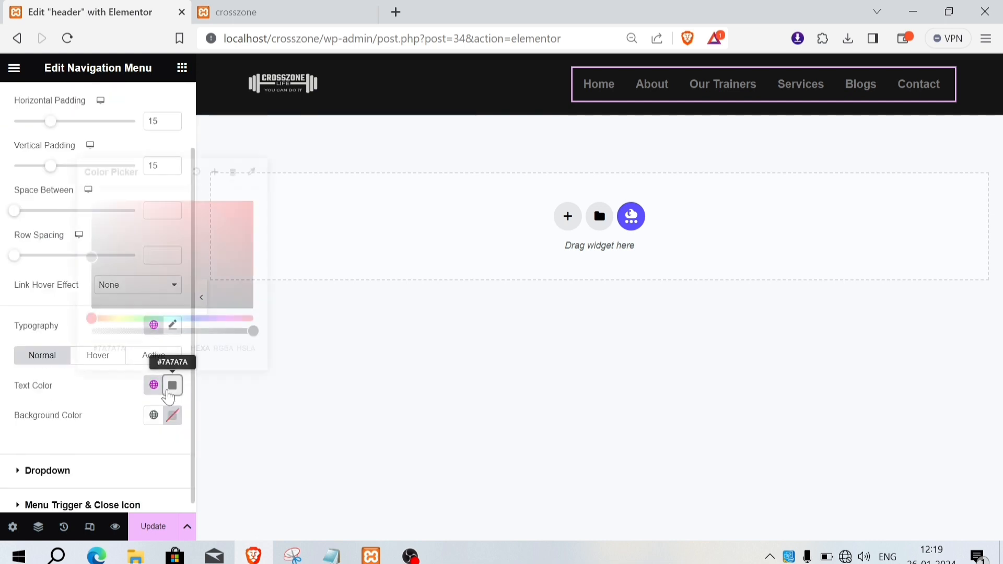
drag(108, 269, 73, 205)
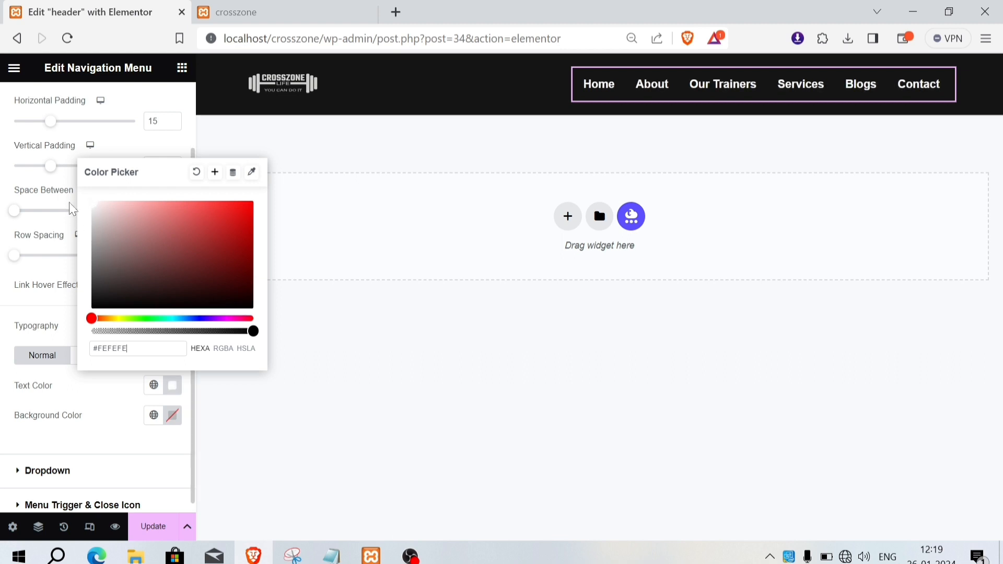
click(55, 437)
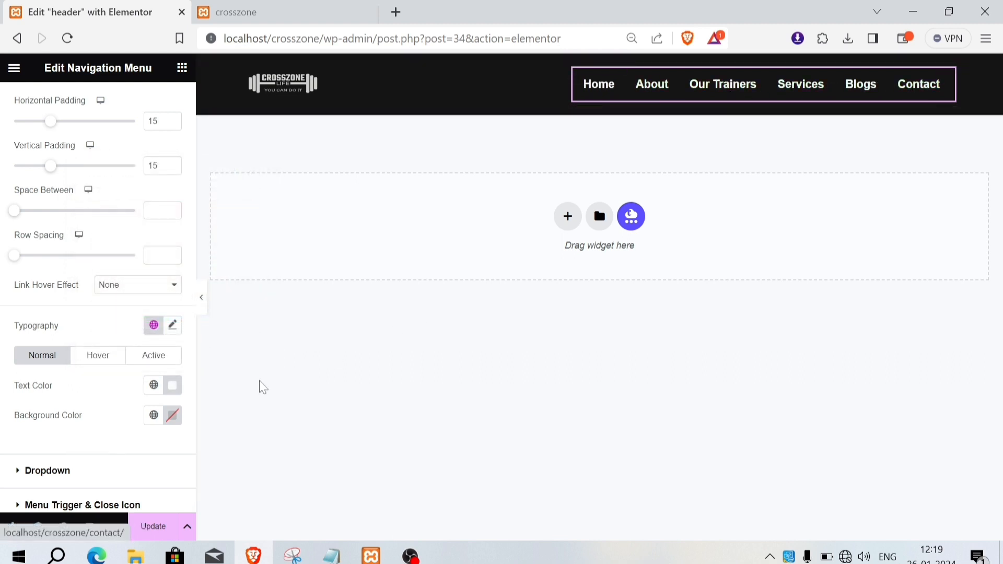
scroll(41, 442, down, 1)
scroll(41, 450, up, 2)
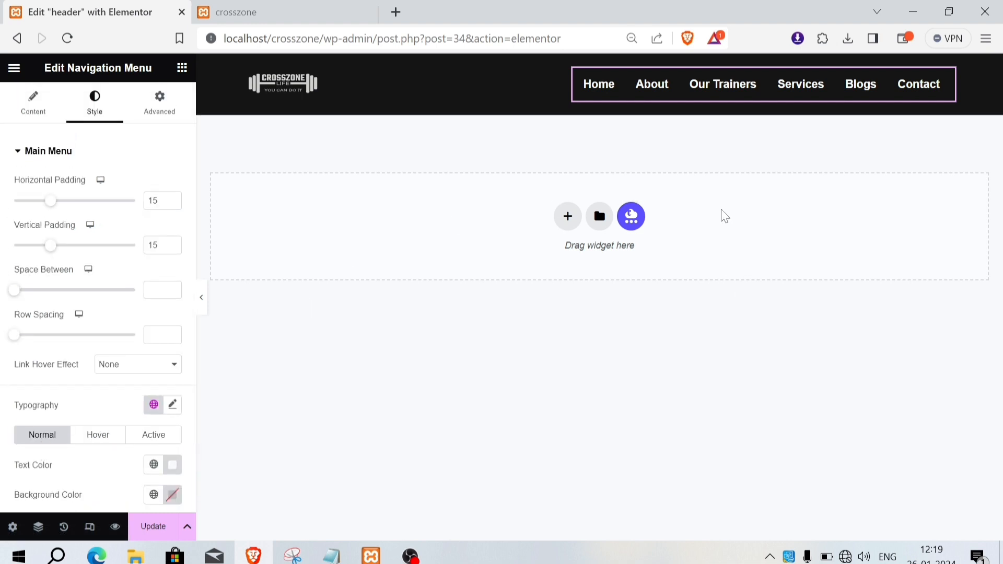
key(ctrl+s)
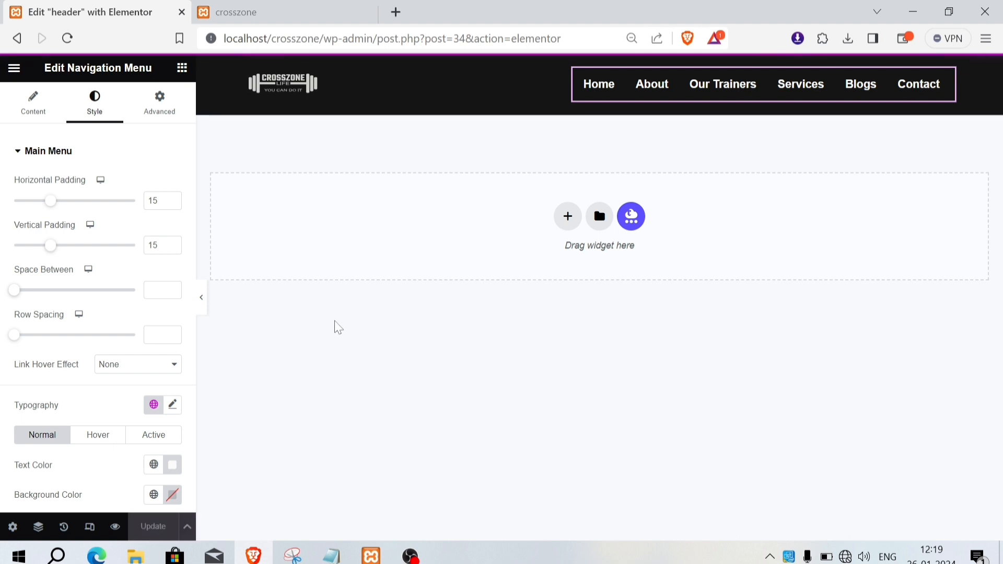
- Give the menu links an Underline hover effect with the Grow animation and save the header
scroll(62, 420, down, 2)
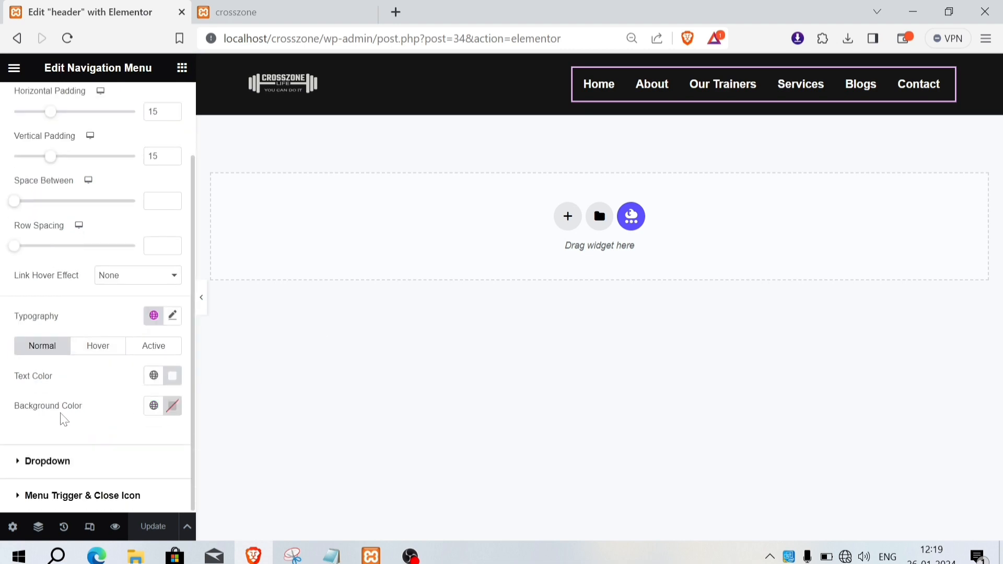
click(132, 277)
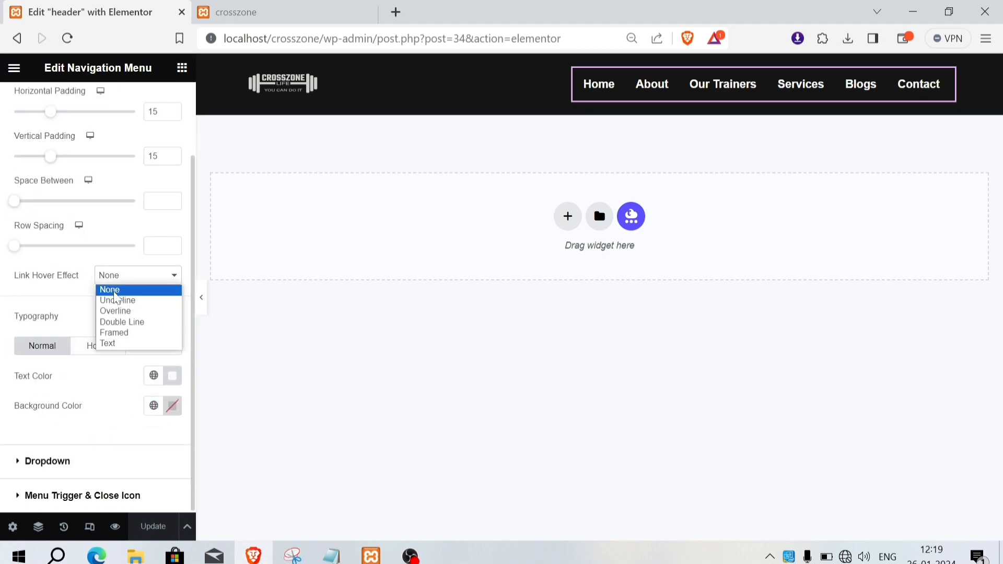
click(119, 301)
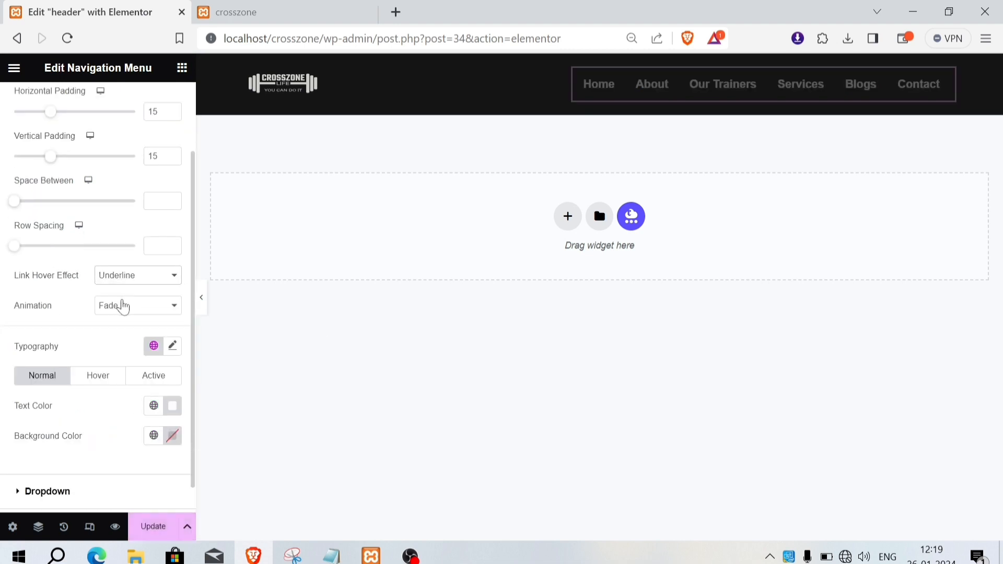
click(134, 308)
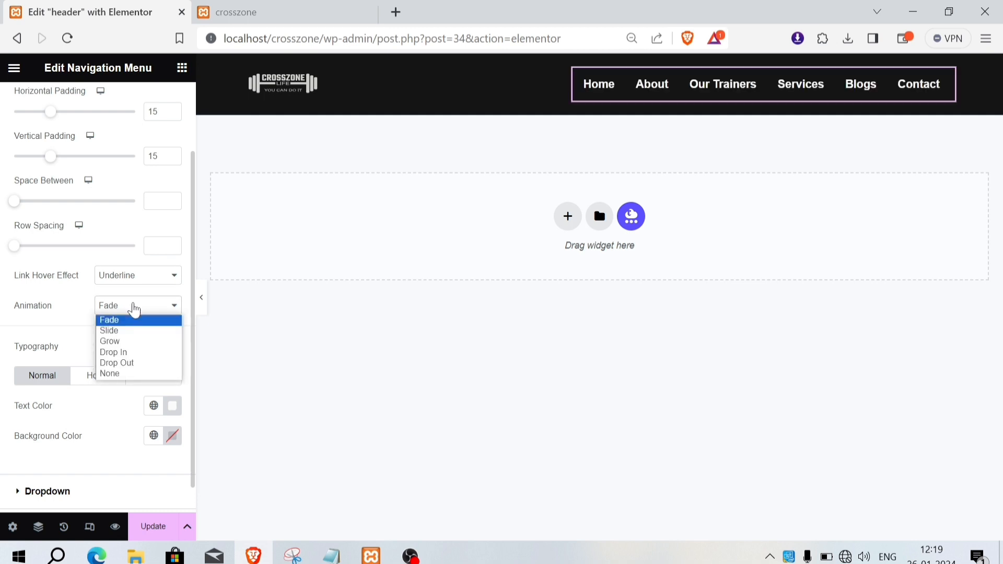
click(134, 309)
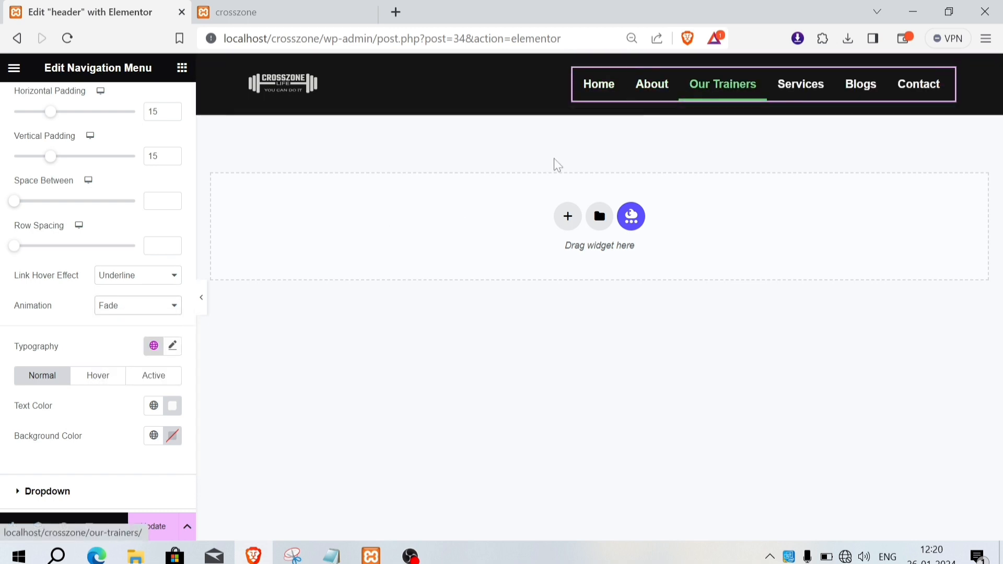
click(168, 304)
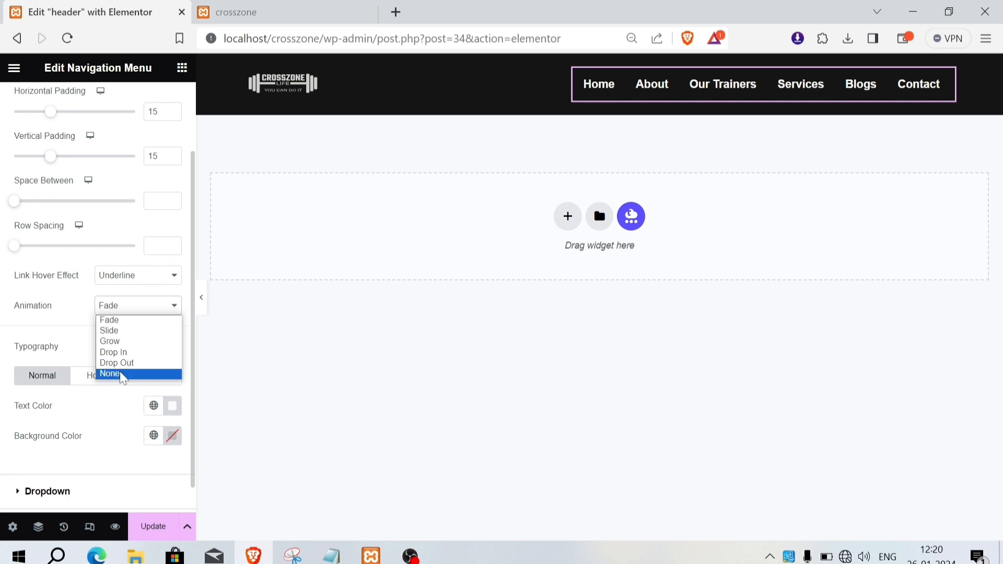
click(115, 341)
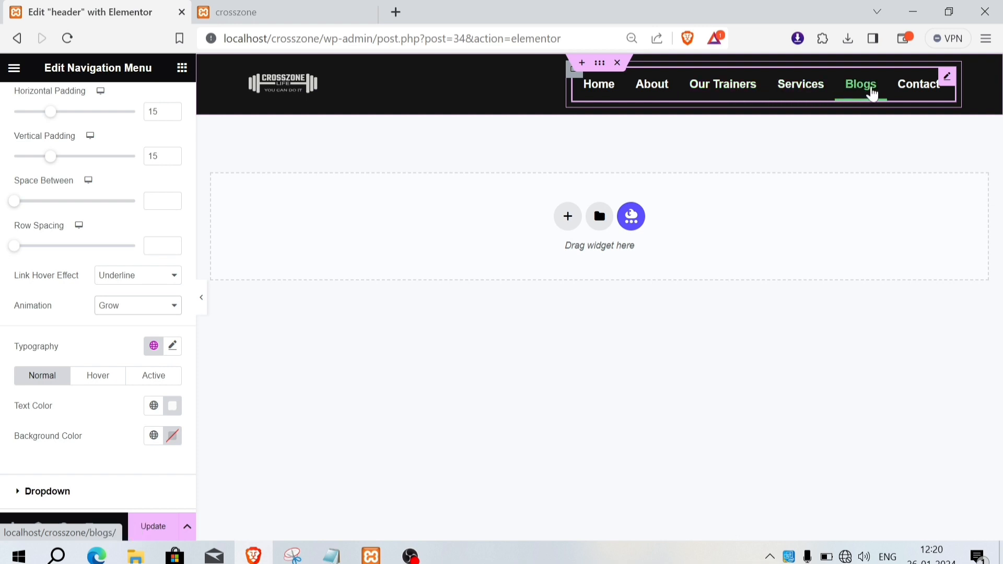
key(ctrl+s)
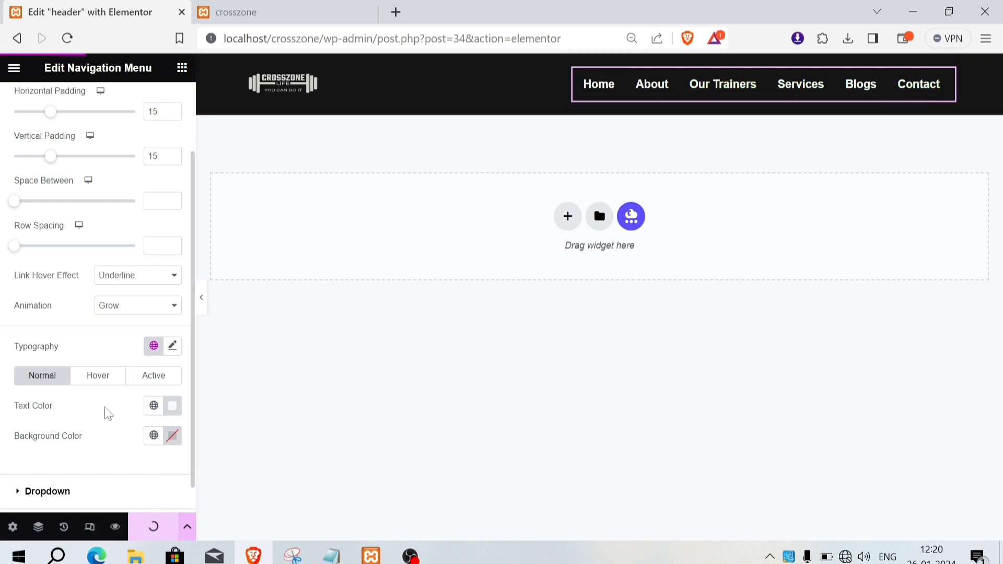
- Reload the live crosszone front page to check the saved header, and return to the header editor
click(254, 15)
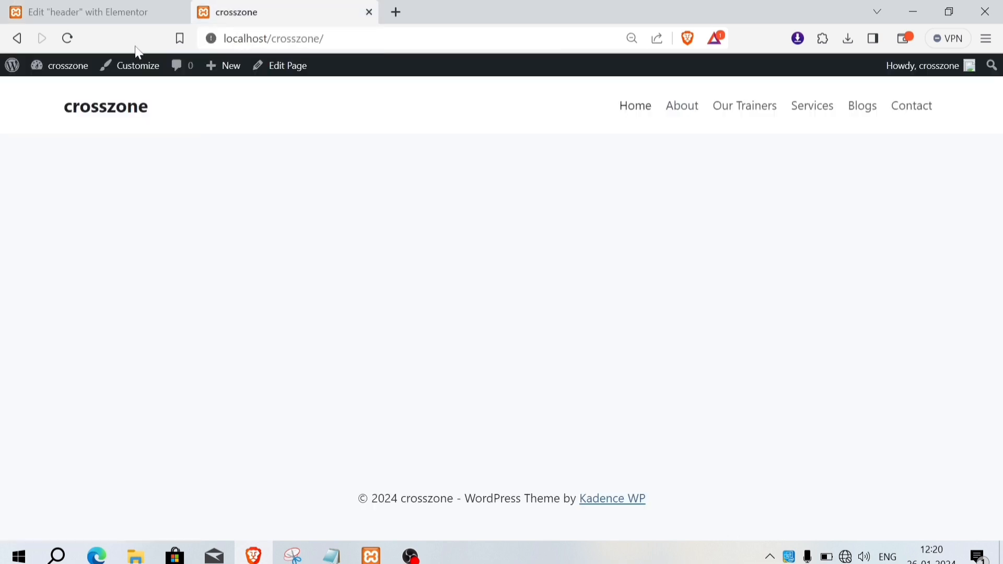
click(68, 39)
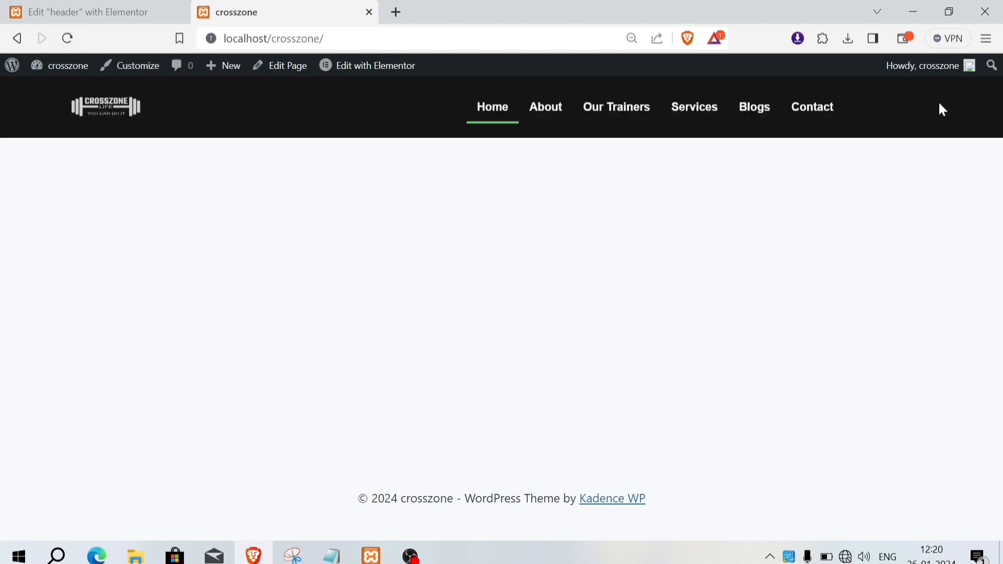
key(ctrl+Tab)
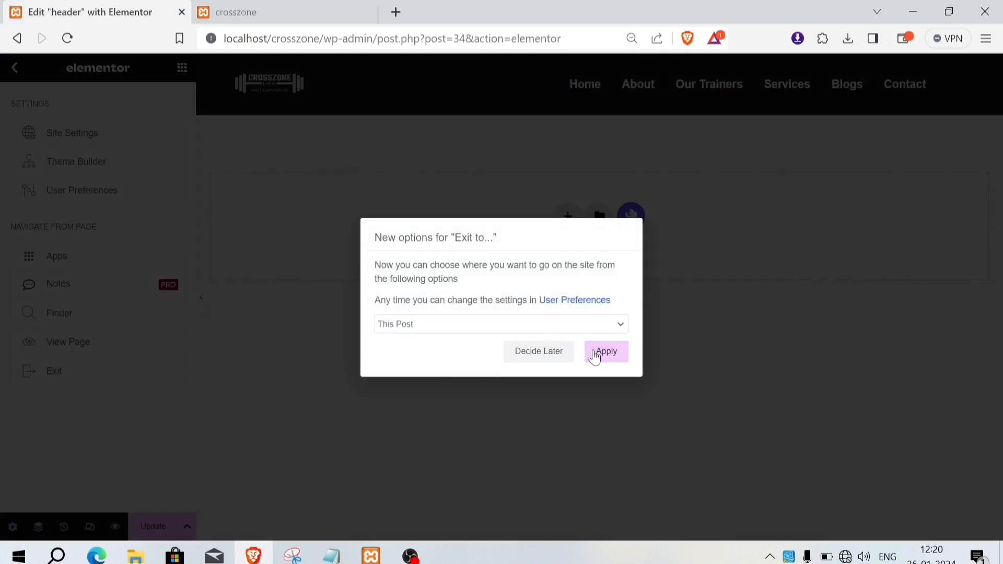
- Leave the header editor, postponing the exit-destination choice, and open the Home page for editing with Elementor
click(539, 351)
click(577, 126)
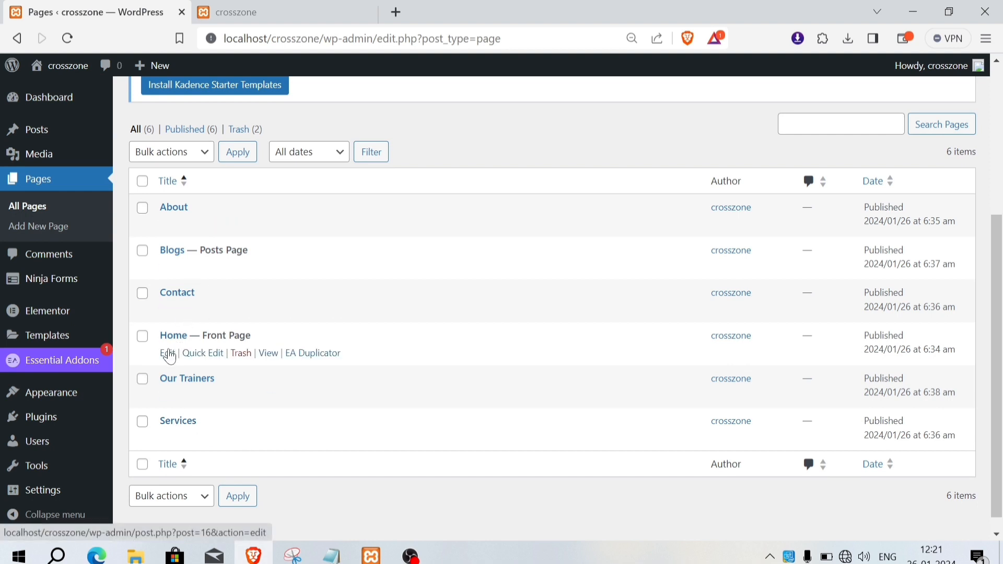
click(168, 355)
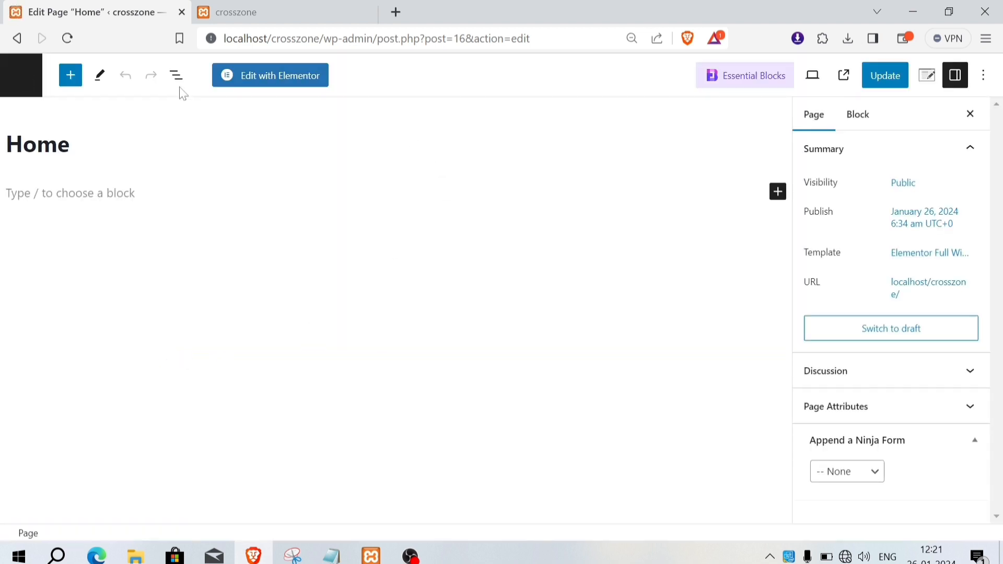
click(264, 82)
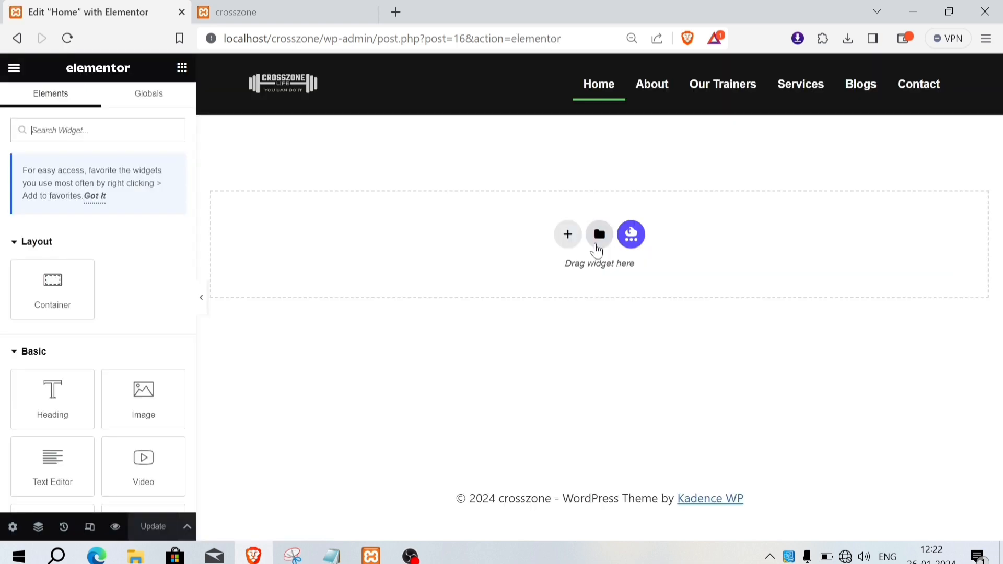
- Add a single-column container with vertical direction to the empty Home page
click(565, 235)
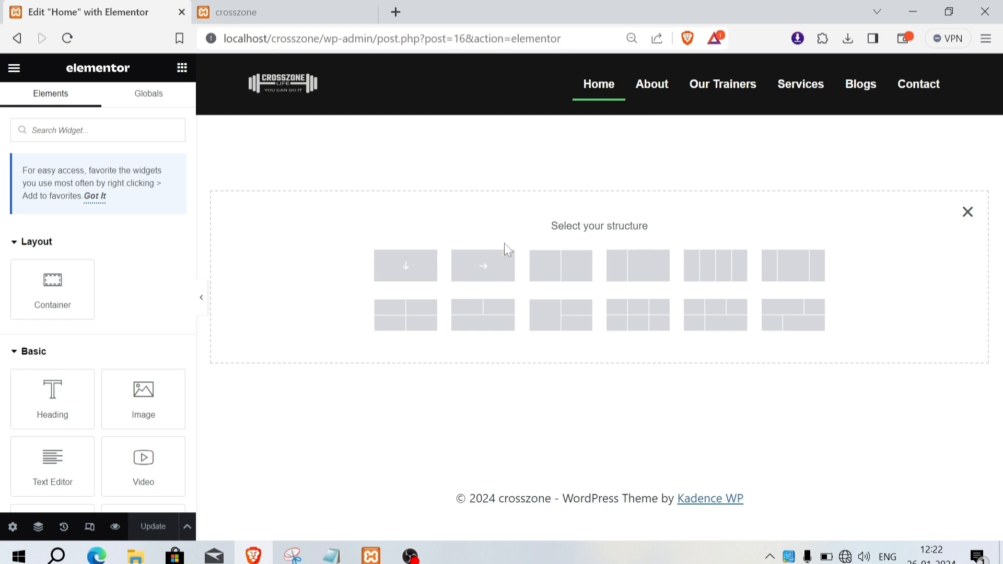
click(410, 268)
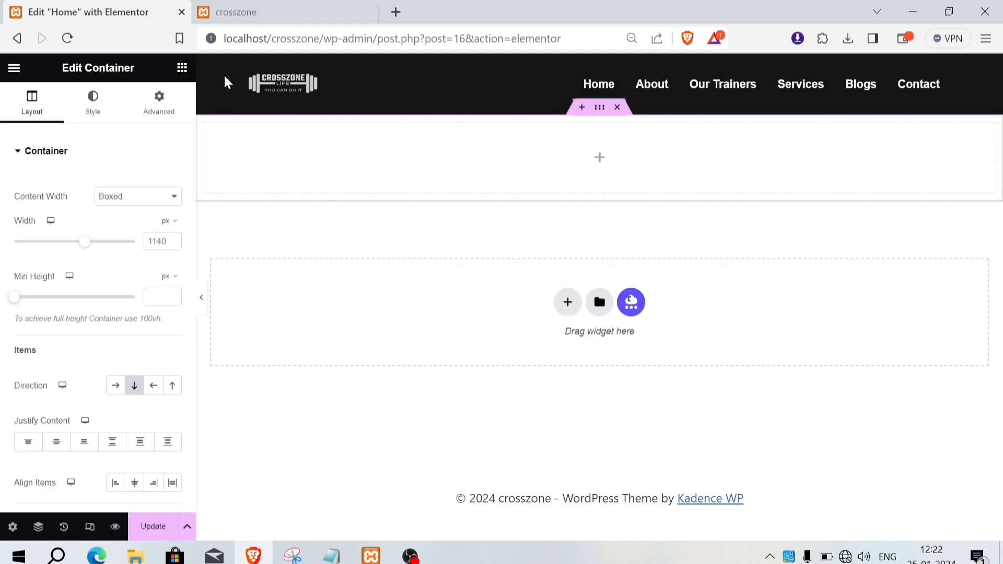
- Open the site-wide global colors and set the Primary system color to bright green #56E729
click(14, 67)
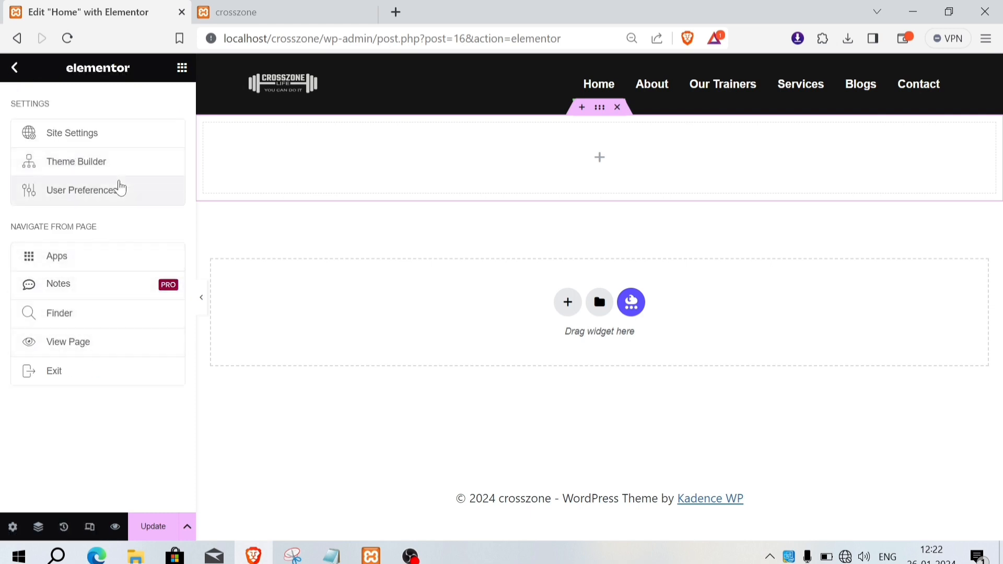
click(112, 133)
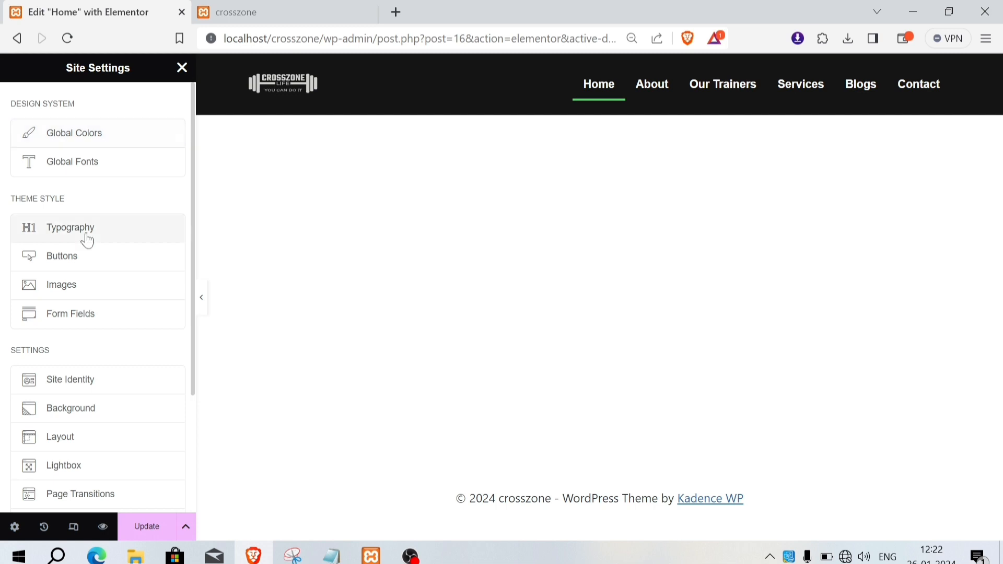
click(82, 145)
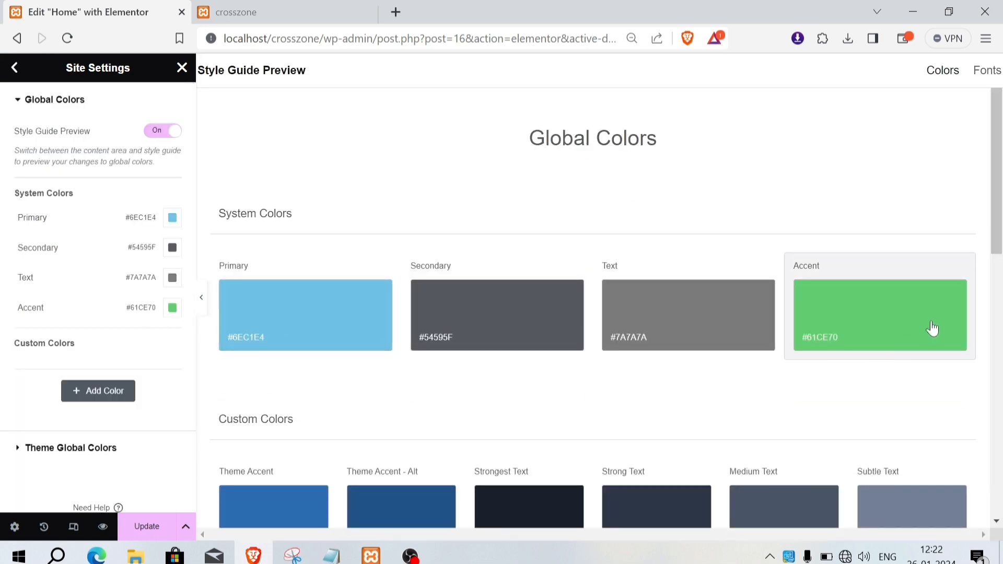
scroll(486, 355, down, 5)
scroll(478, 371, up, 5)
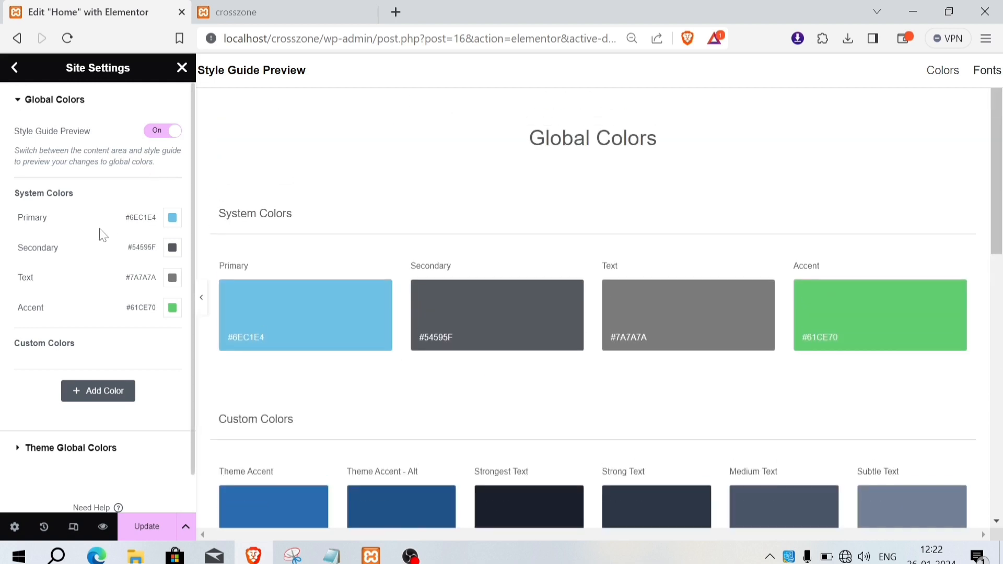
click(173, 217)
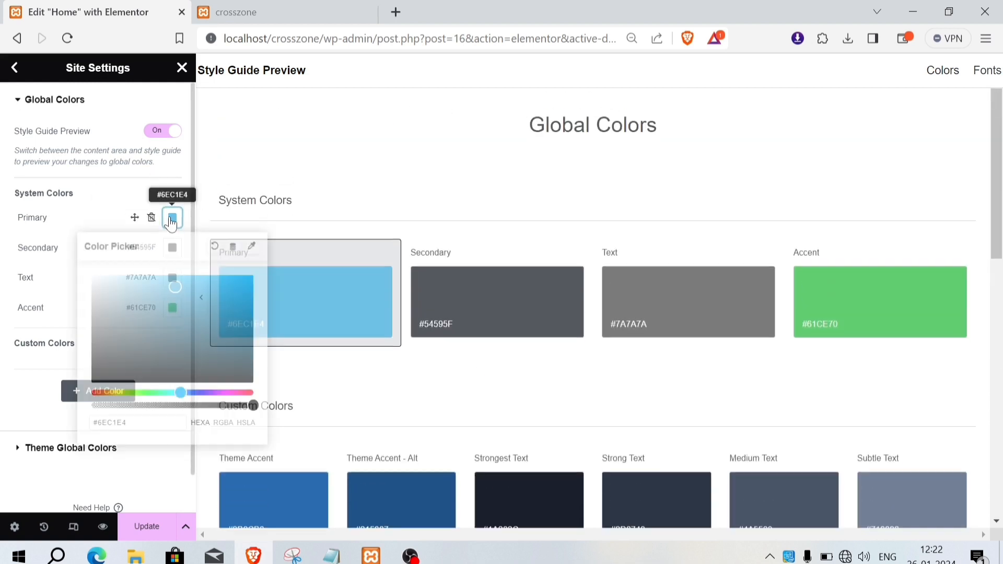
click(137, 392)
drag(136, 392, 139, 392)
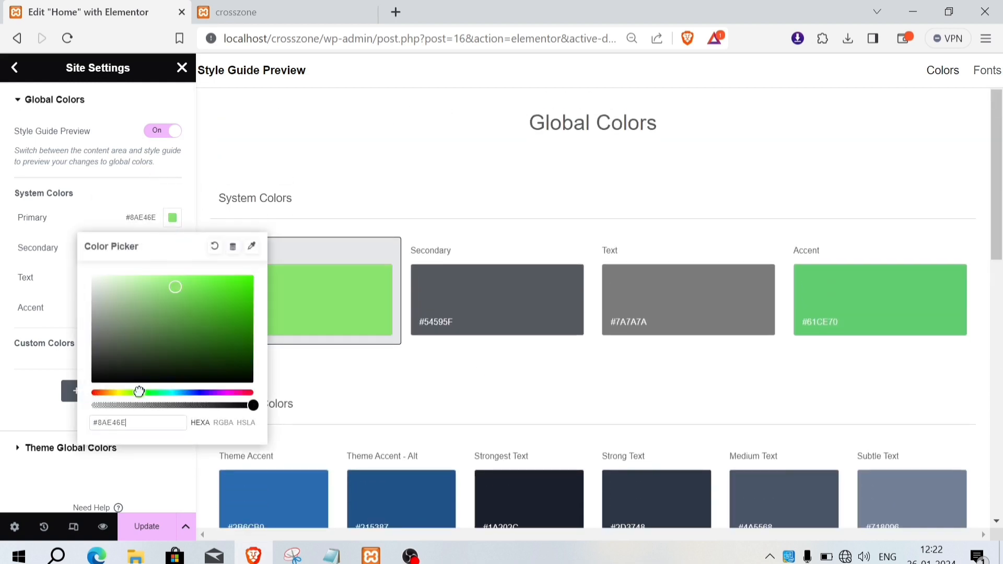
drag(175, 287, 225, 287)
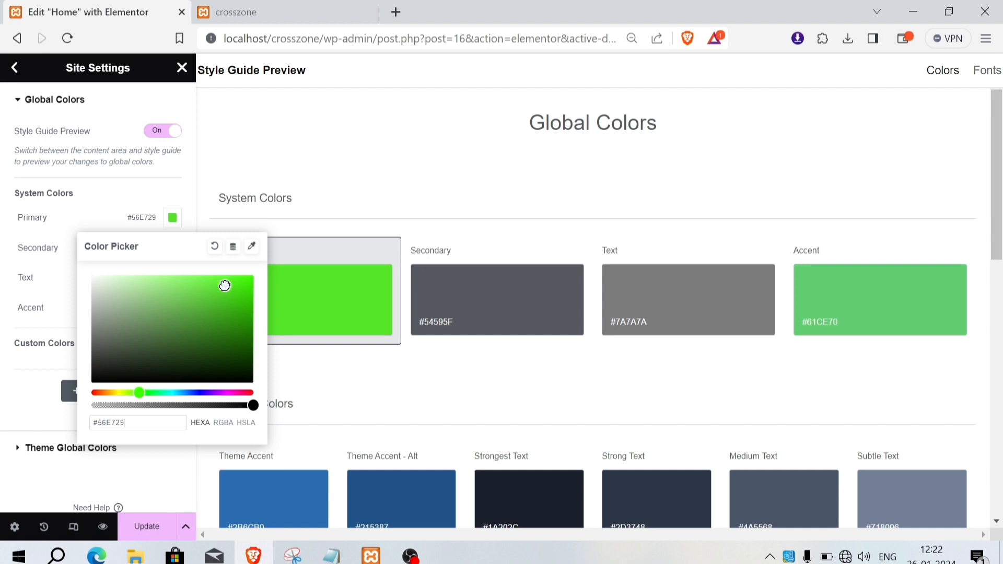
click(25, 367)
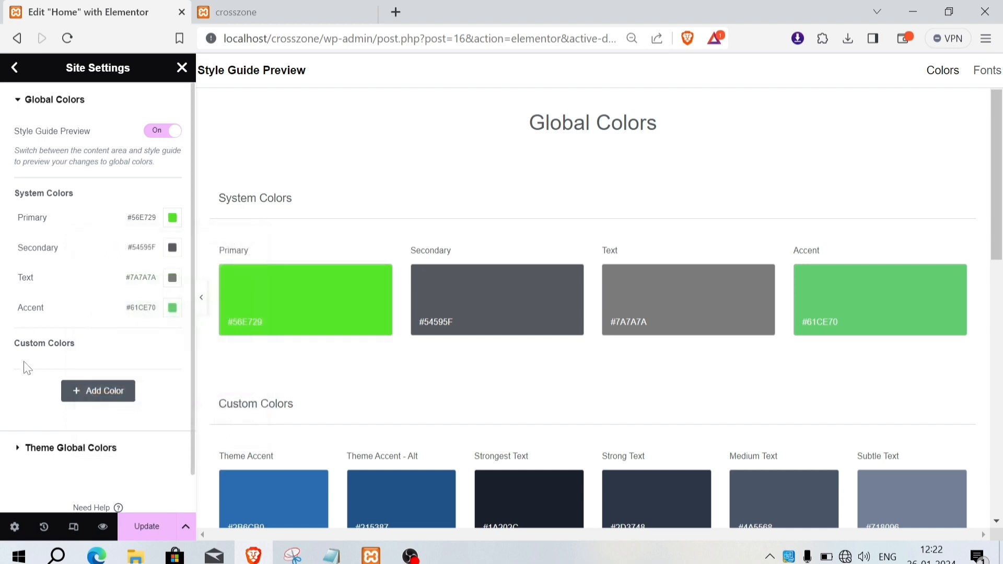
- Set the global Secondary color to light gray #F1F1F1 and the global Text color to #DBDBDB
click(173, 248)
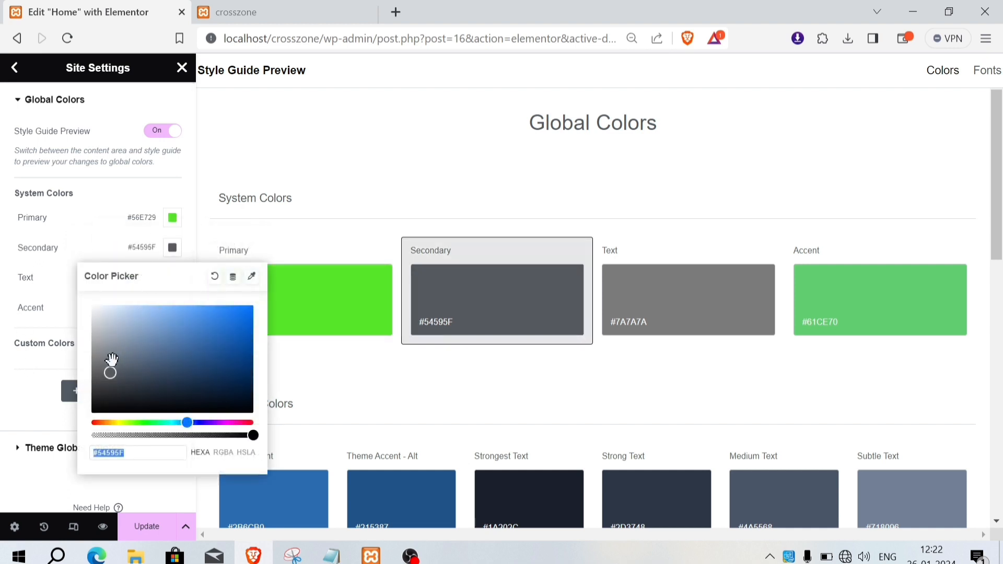
text(#ECECEC)
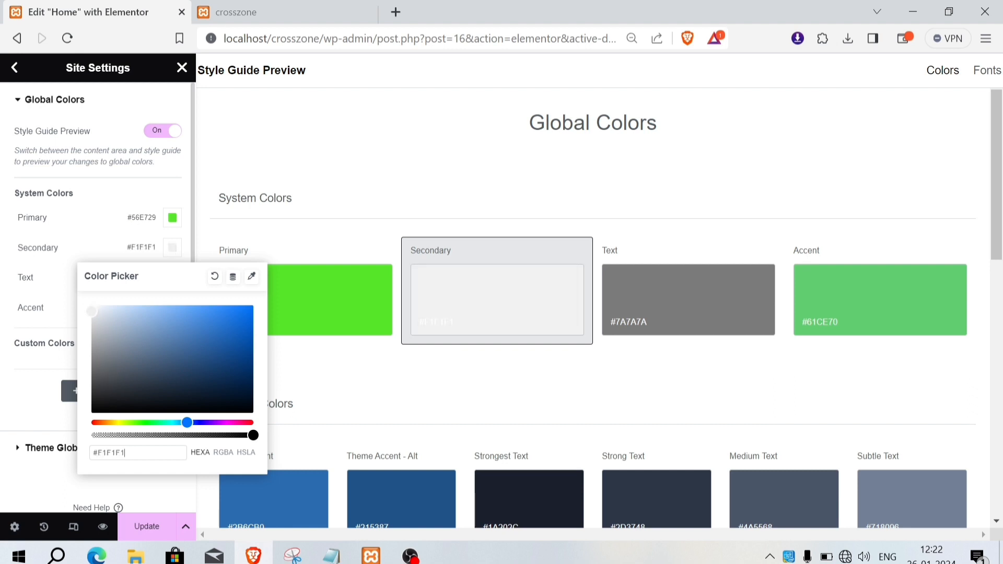
click(27, 409)
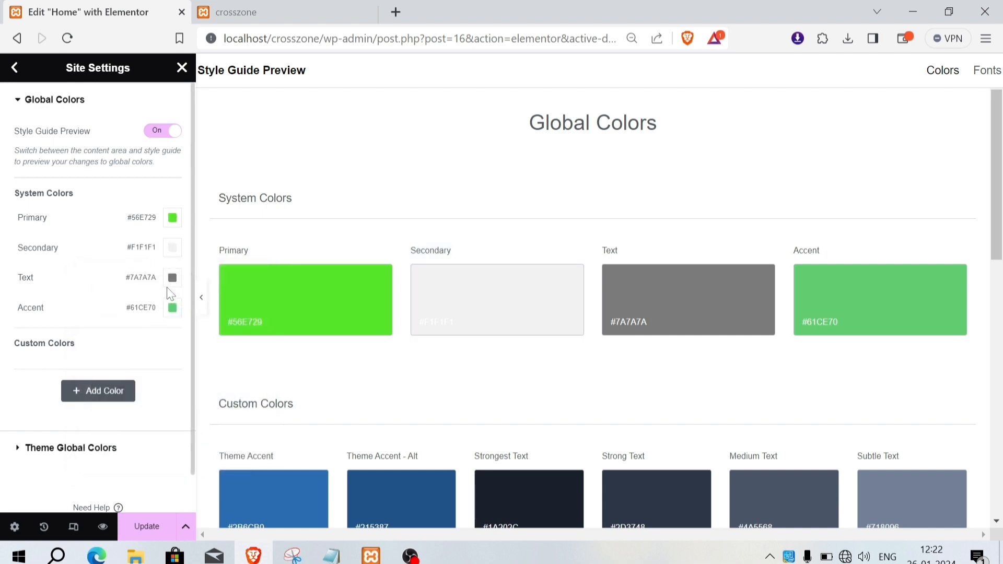
click(173, 278)
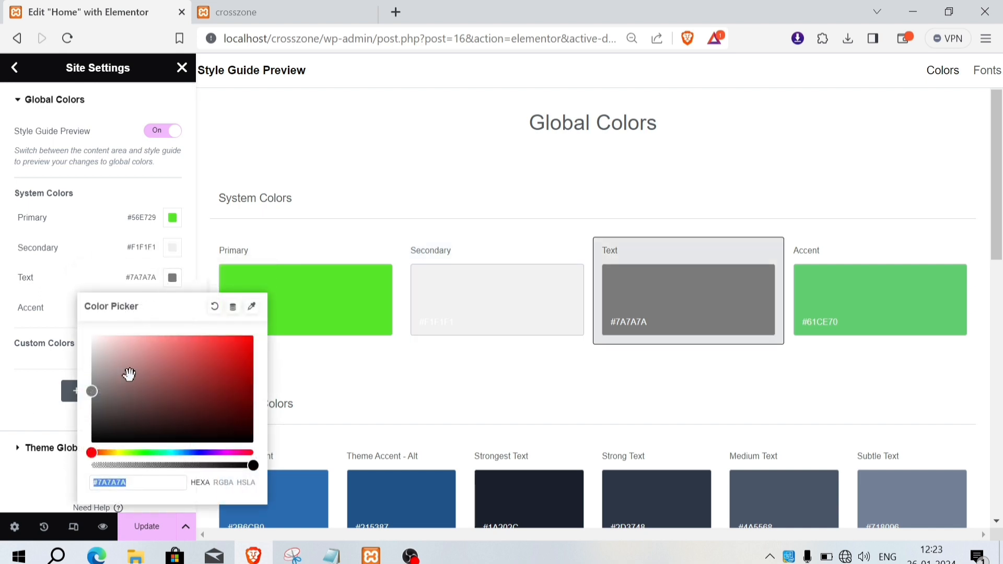
drag(129, 375, 86, 351)
click(27, 381)
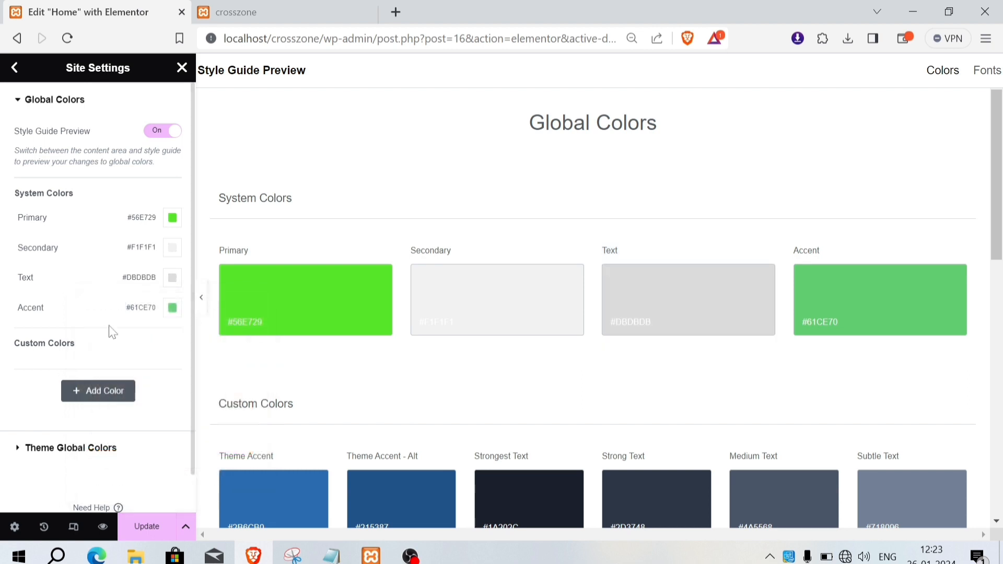
- Set the global Accent color to green #2ECC43 and save the site settings
click(169, 311)
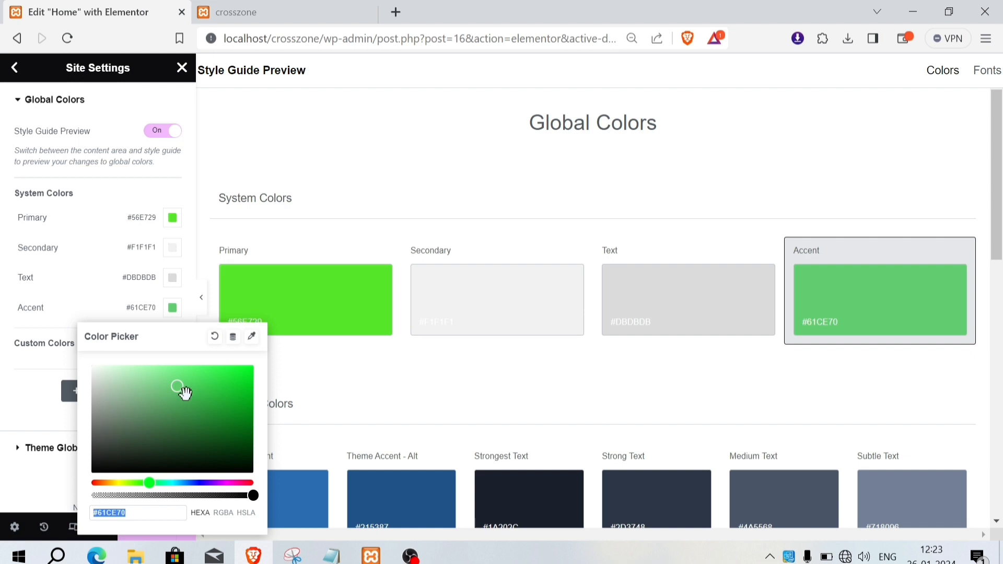
drag(178, 387, 218, 388)
click(39, 421)
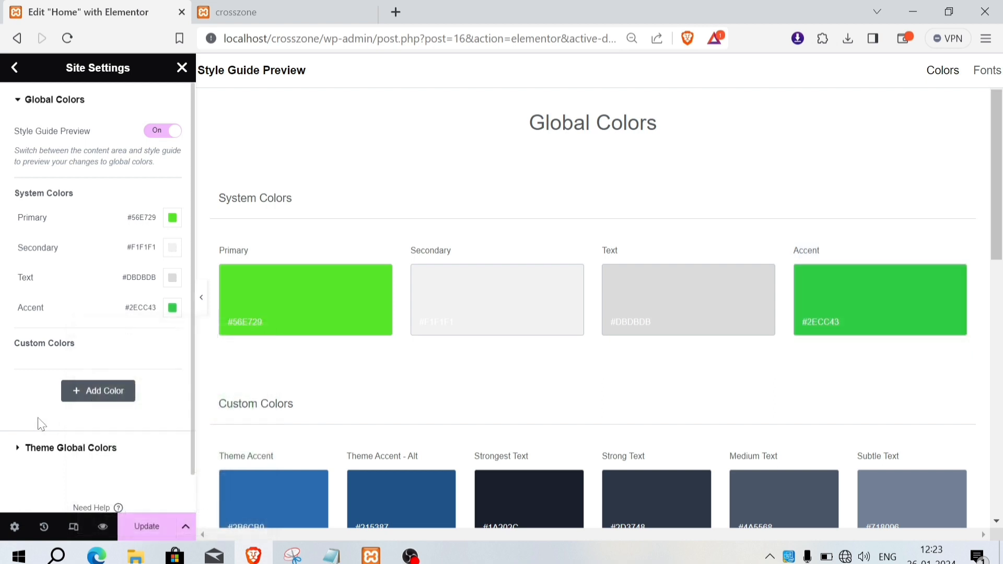
click(143, 525)
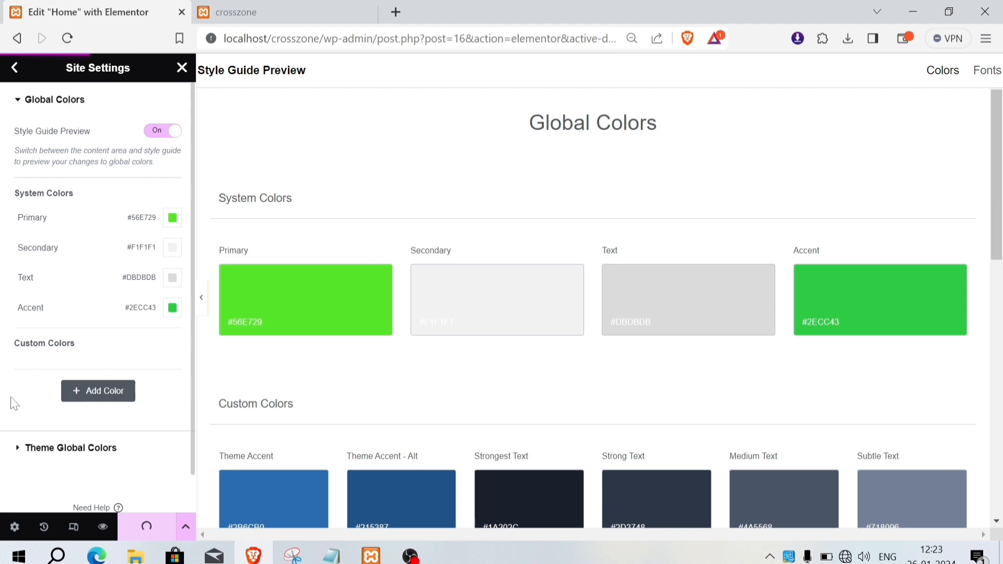
- Leave the global colors, look over the remaining site settings categories, and return to editing the Home page
click(18, 103)
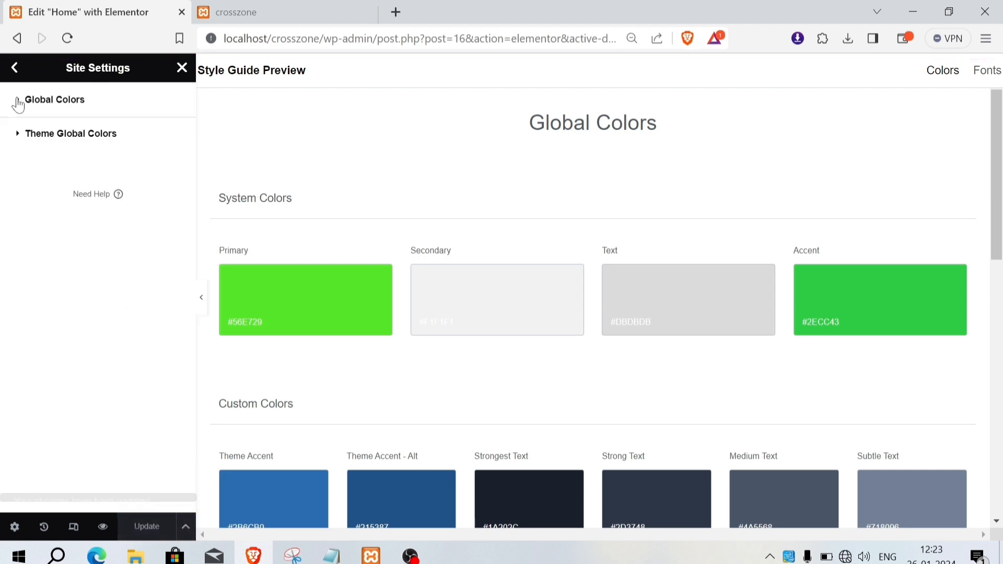
click(16, 69)
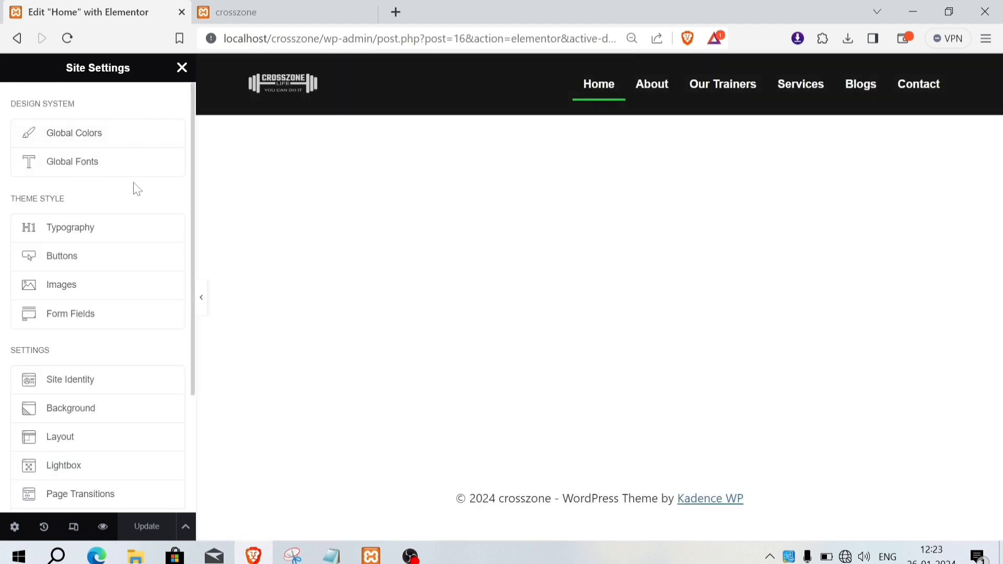
scroll(80, 408, down, 3)
scroll(108, 435, up, 3)
click(182, 68)
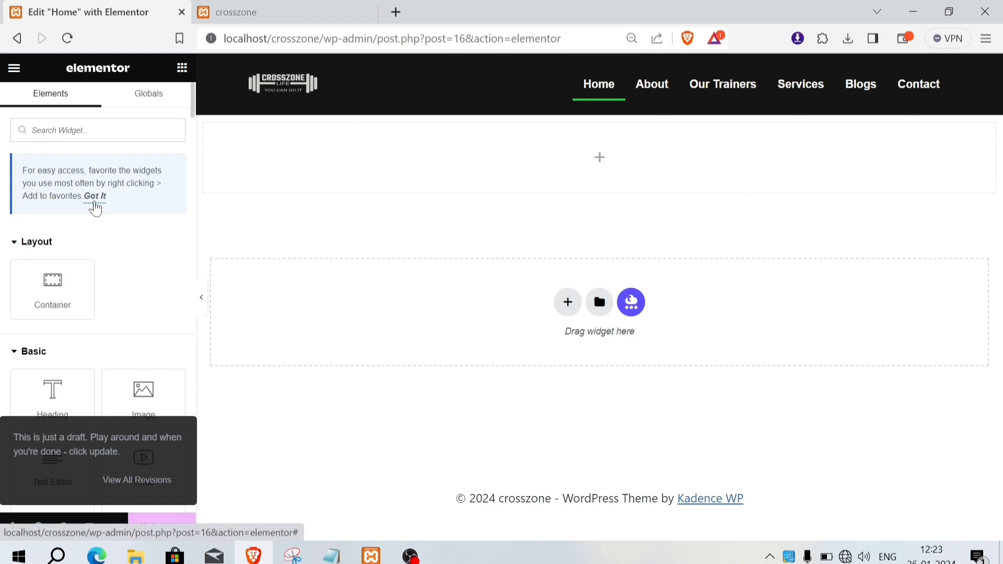
- Try adding a second single-column container below the first one
click(567, 302)
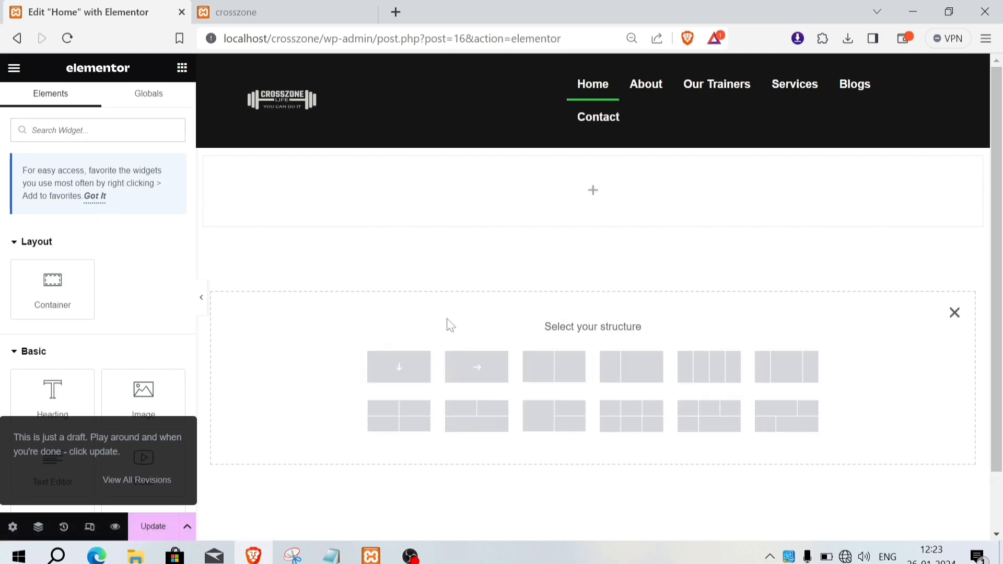
click(408, 357)
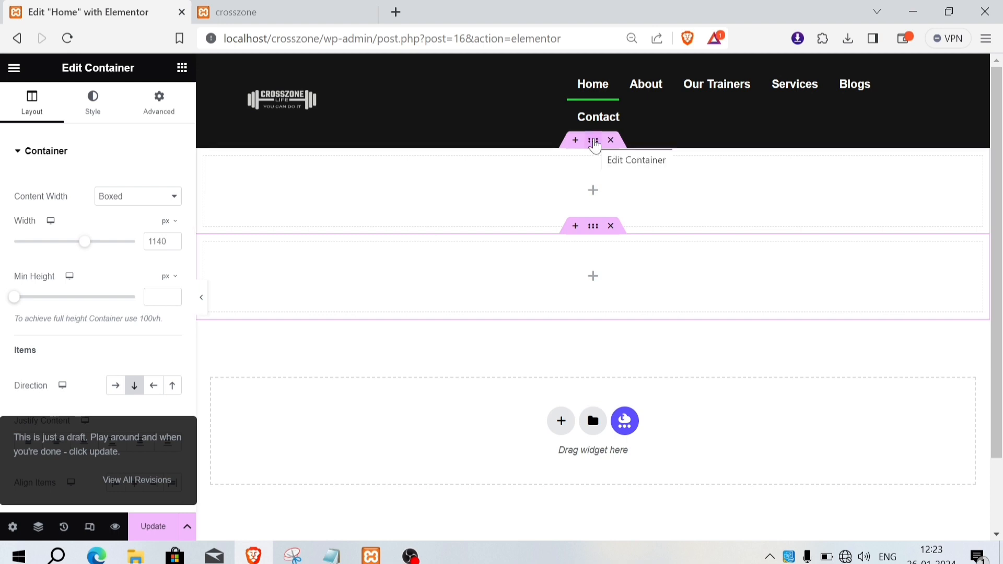
- Give the Home page's first container a near-black background color of #131313 after checking the available global colors
click(170, 246)
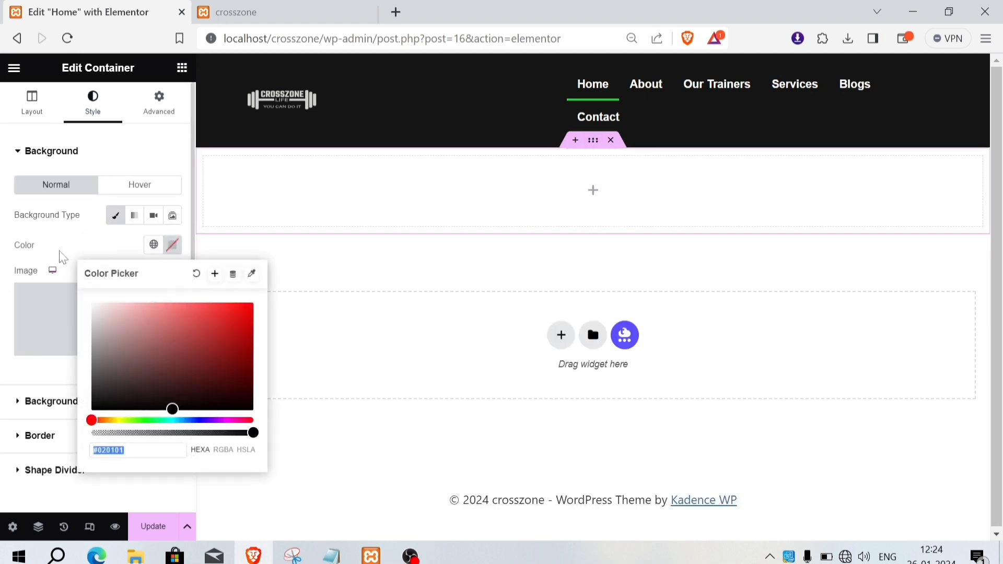
click(152, 244)
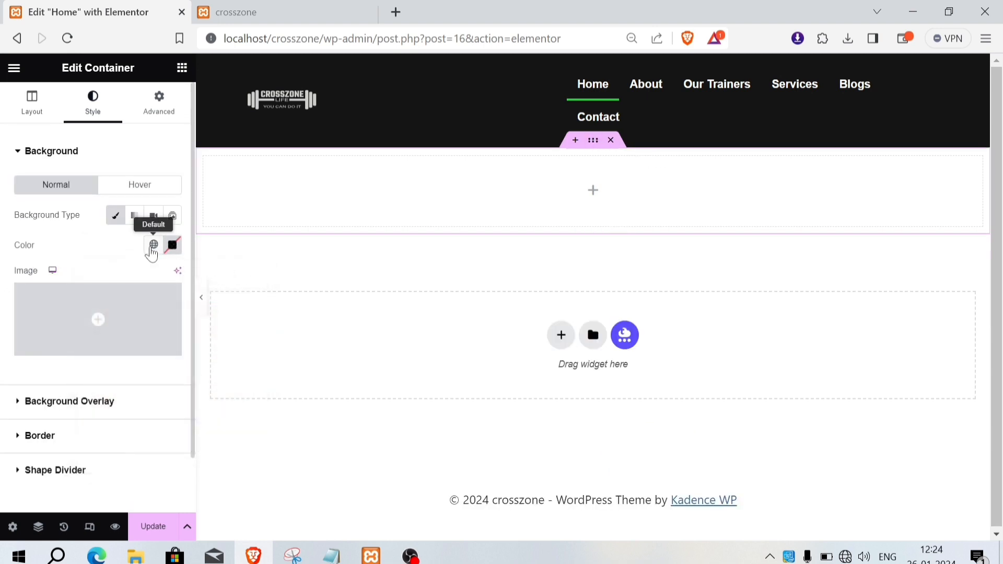
scroll(69, 437, down, 1)
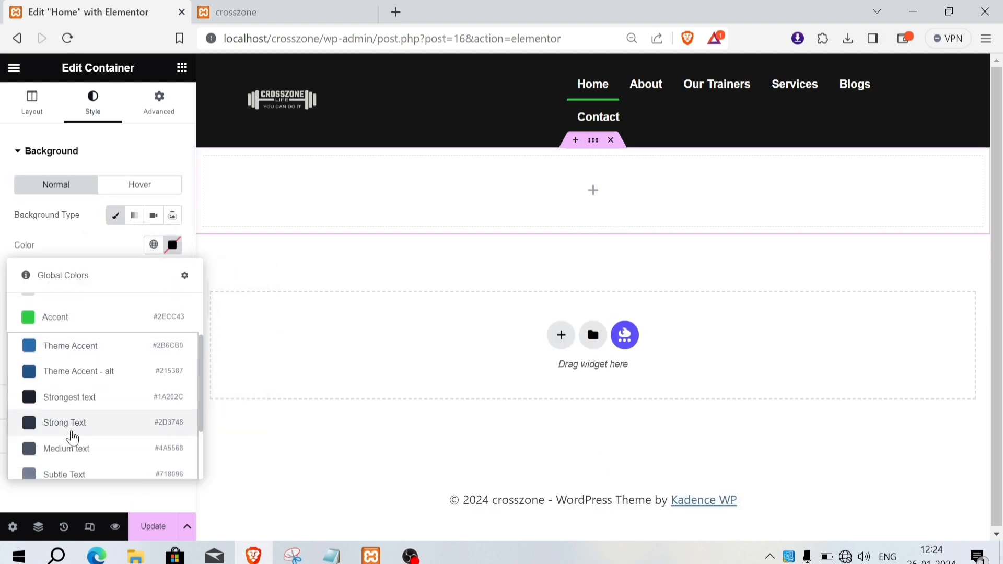
scroll(72, 438, down, 1)
scroll(73, 418, up, 4)
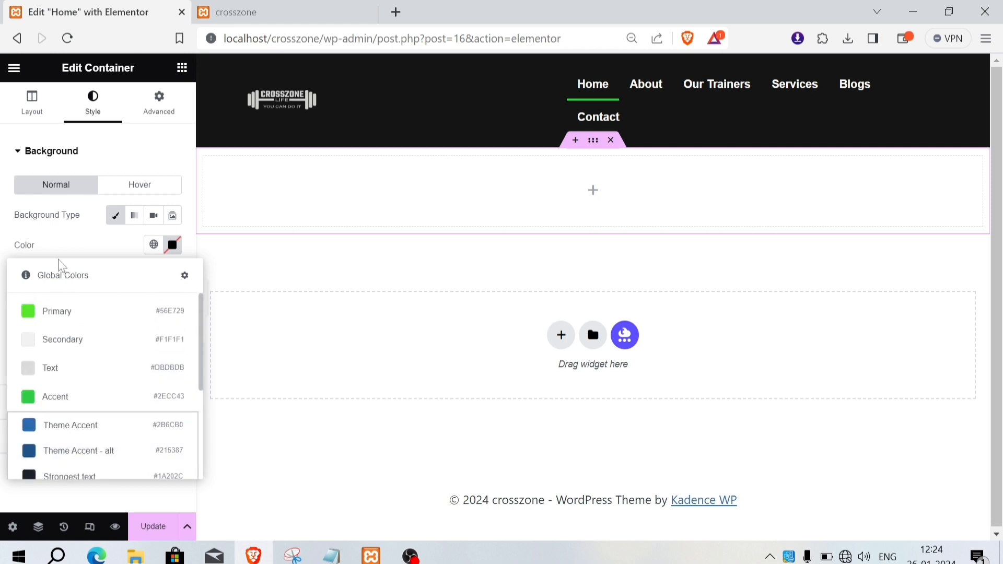
click(55, 245)
click(173, 245)
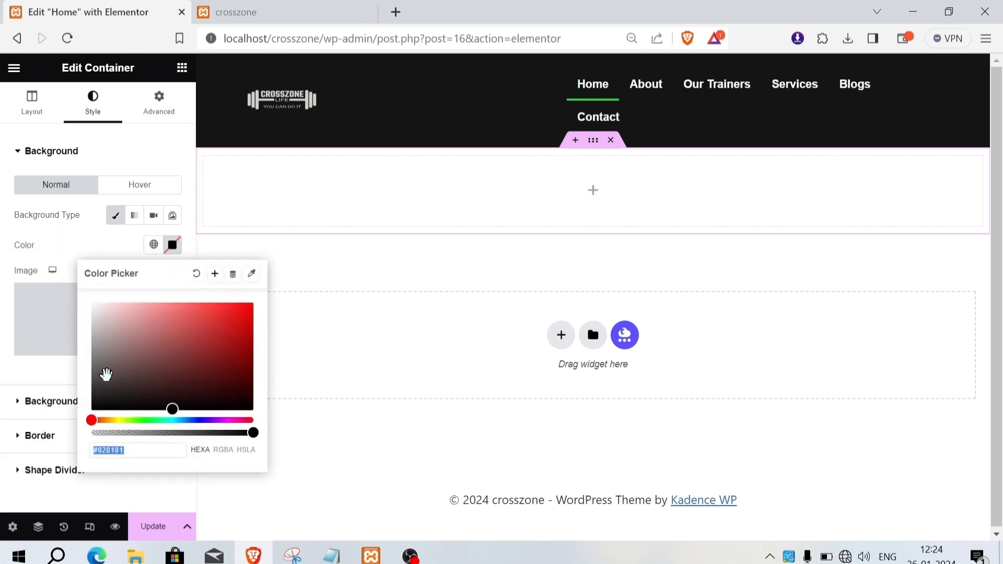
drag(94, 392, 90, 401)
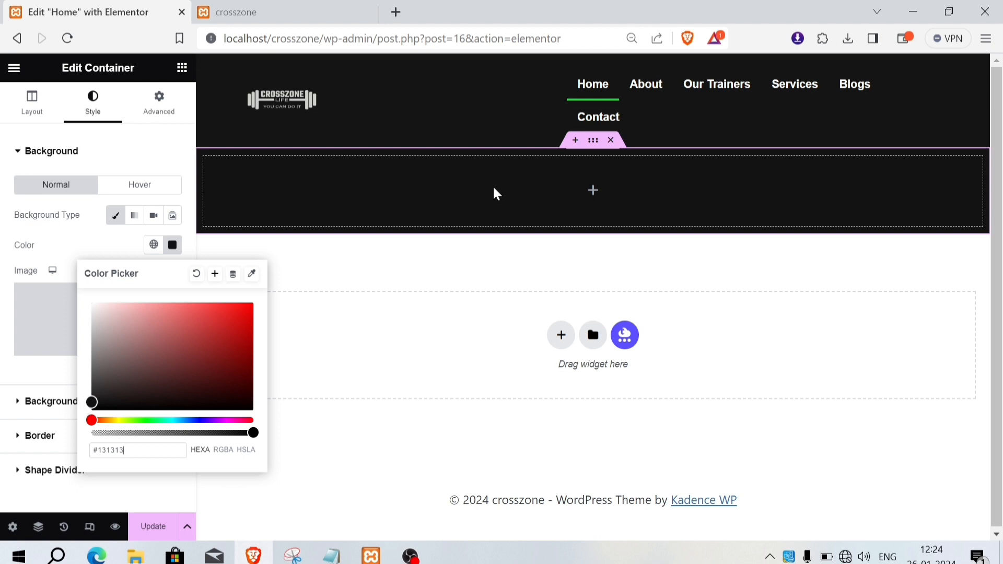
drag(128, 452, 84, 454)
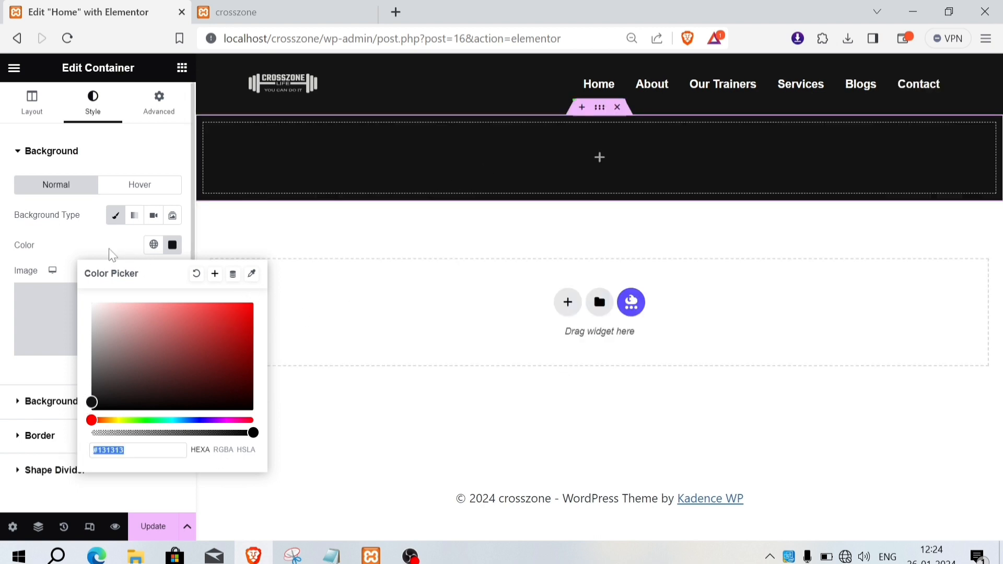
click(42, 248)
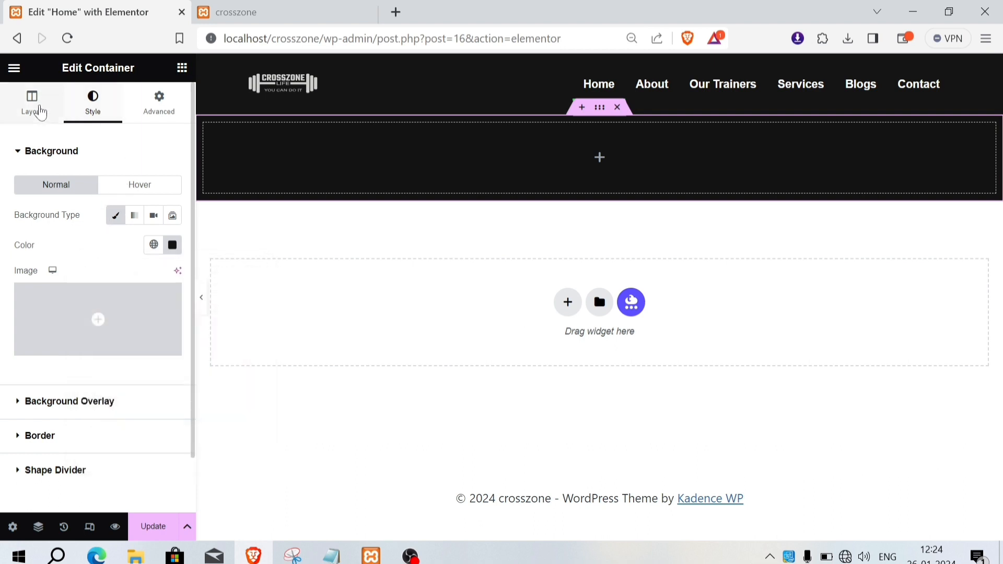
- Upload the hero image file from the crosszone folder and use it as the first container's background image
click(41, 112)
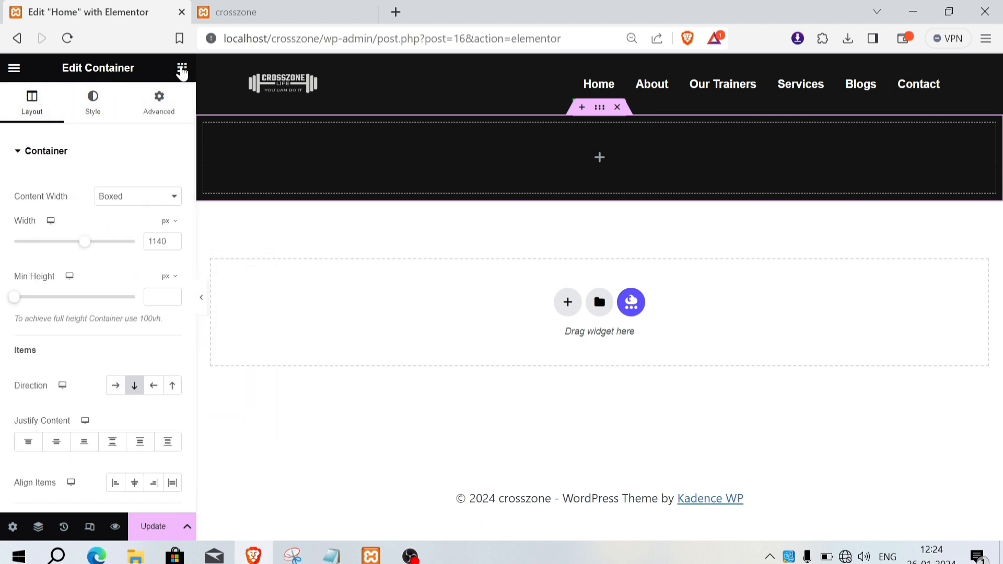
click(97, 103)
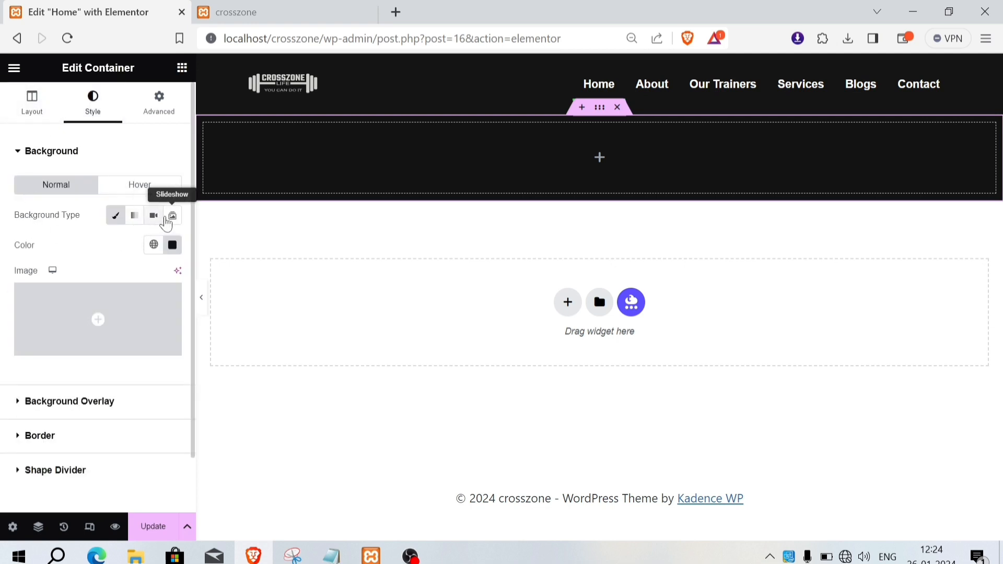
click(105, 316)
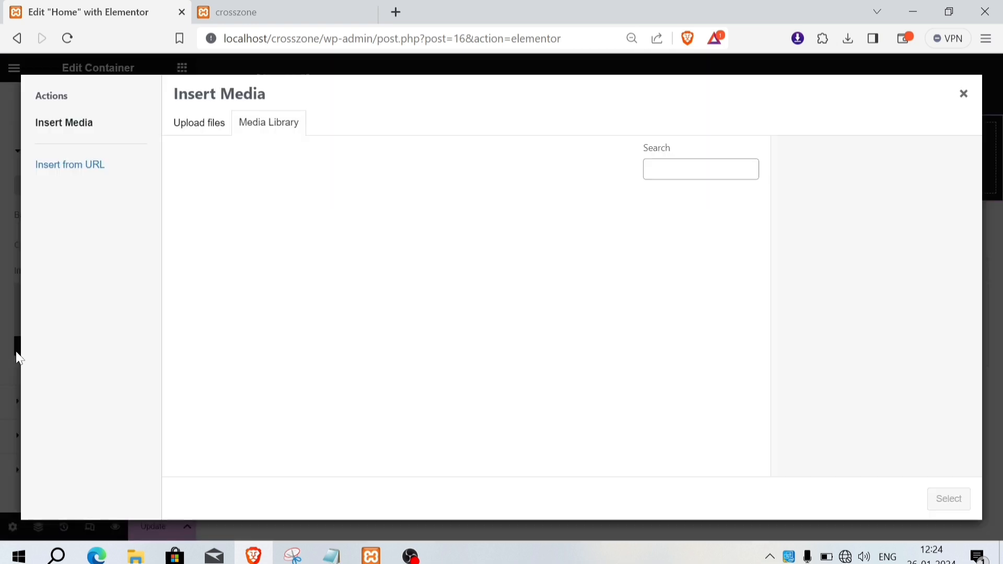
click(216, 130)
click(528, 308)
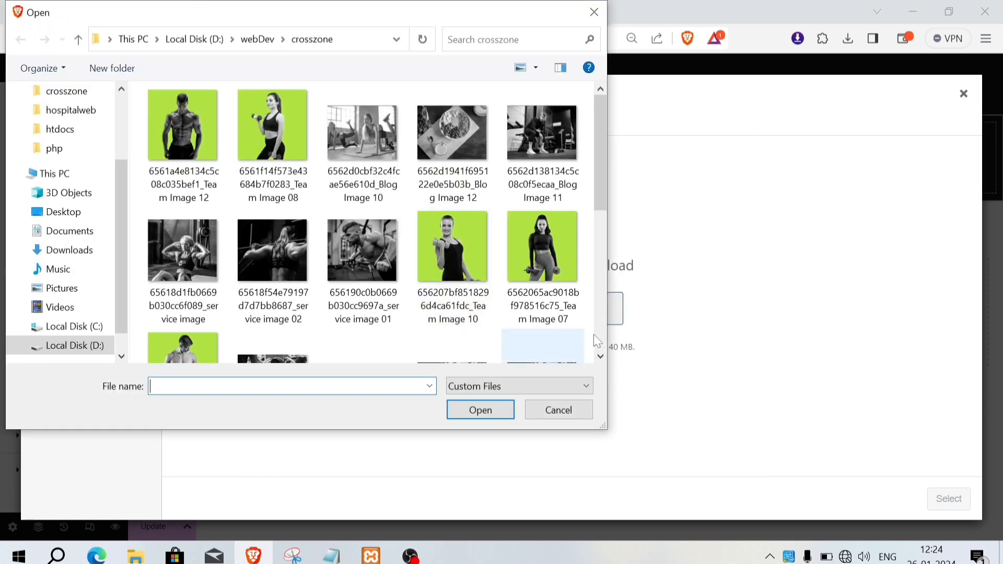
scroll(394, 327, down, 5)
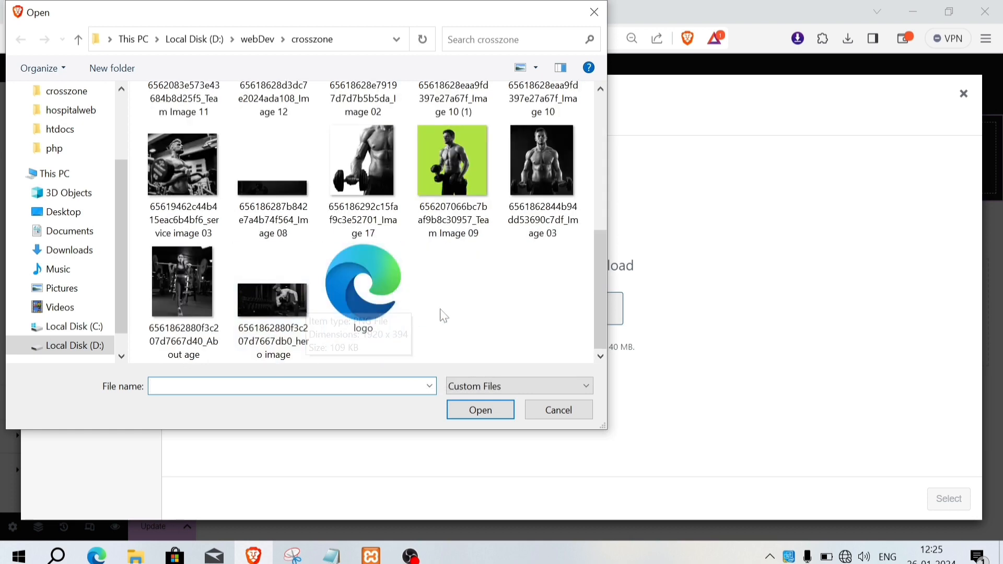
click(293, 303)
click(479, 411)
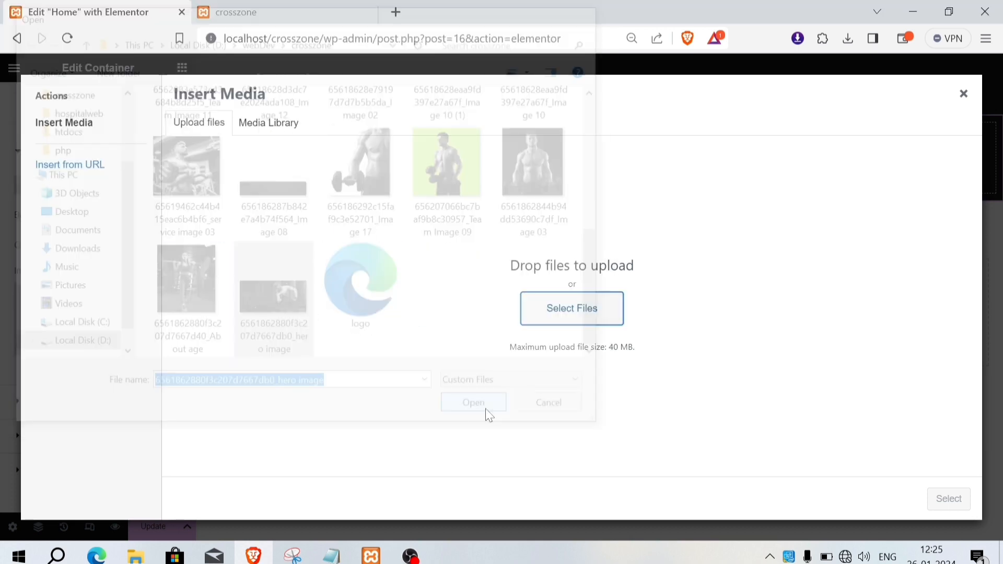
click(950, 502)
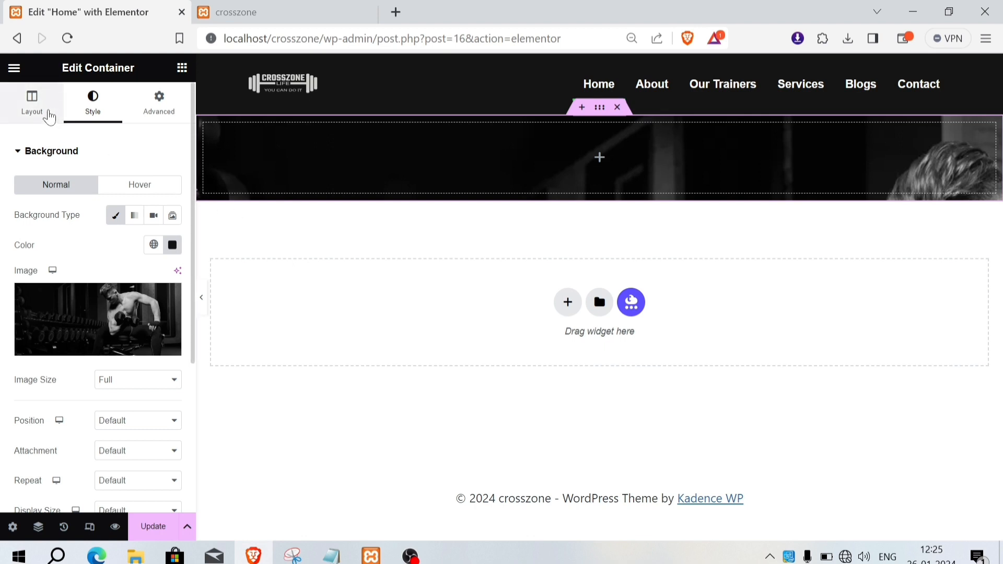
- Set the container's content width to Full Width and its minimum height to 100 vh
click(47, 110)
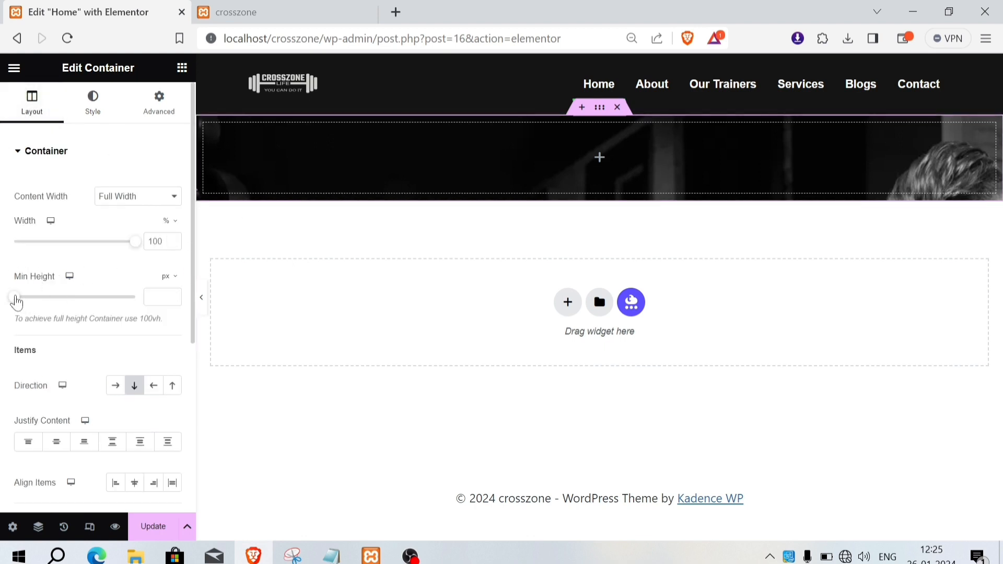
drag(16, 297, 44, 299)
click(166, 276)
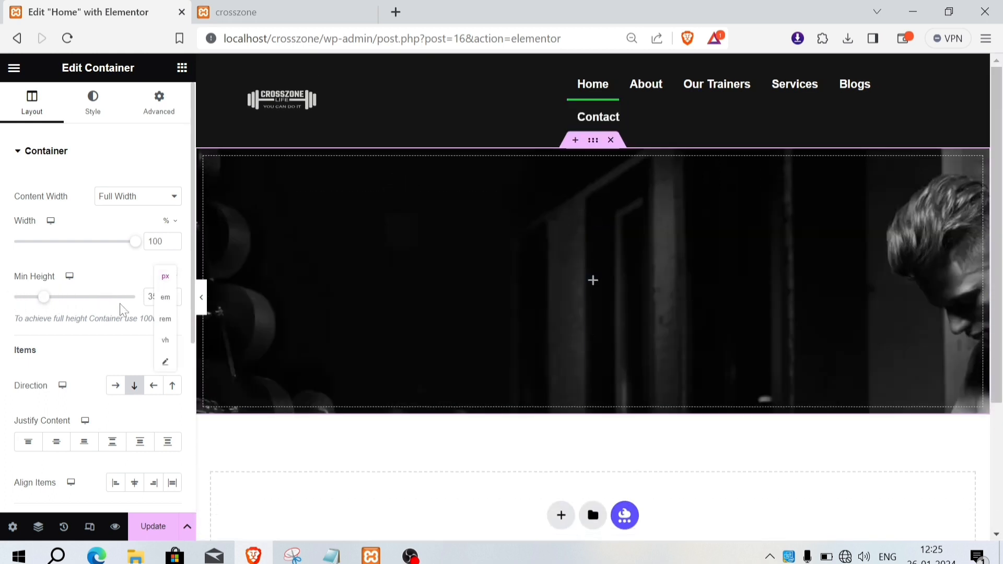
click(166, 341)
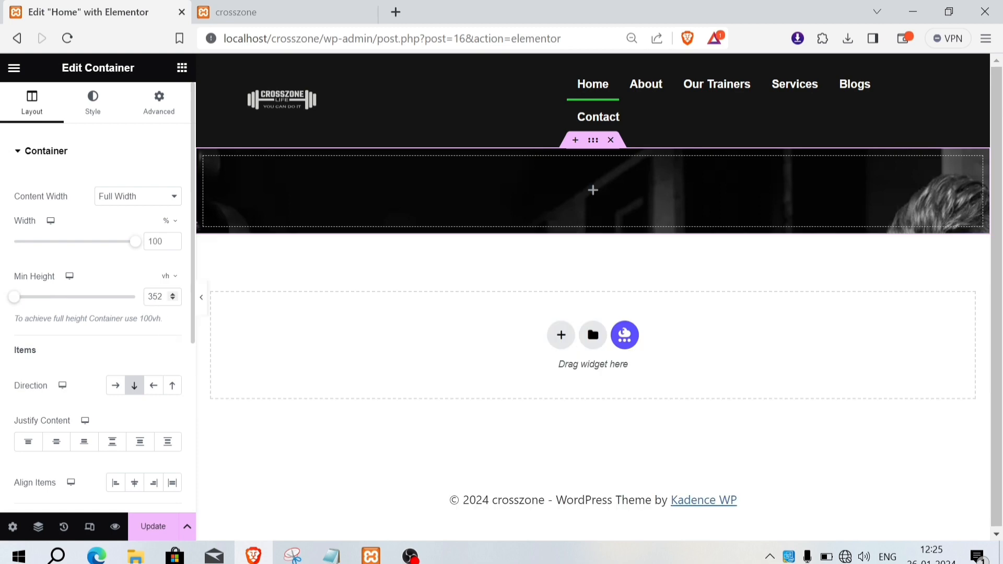
drag(163, 298, 135, 300)
text(100)
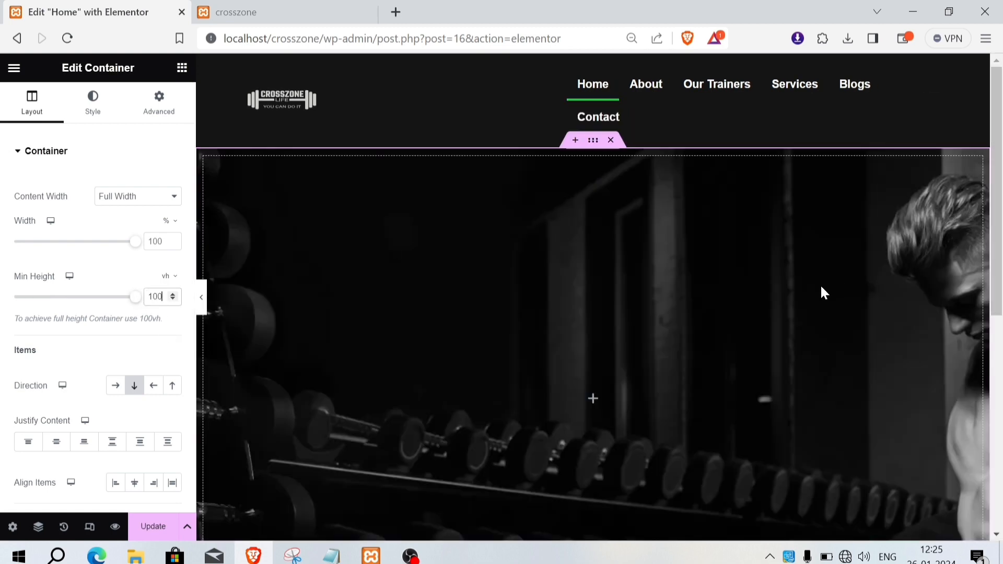
scroll(810, 319, down, 5)
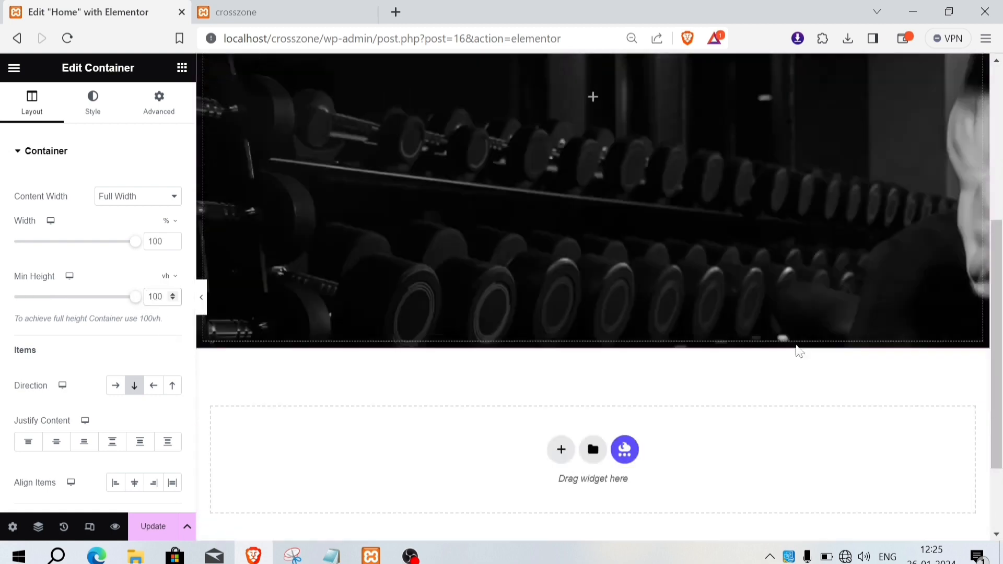
scroll(789, 366, up, 5)
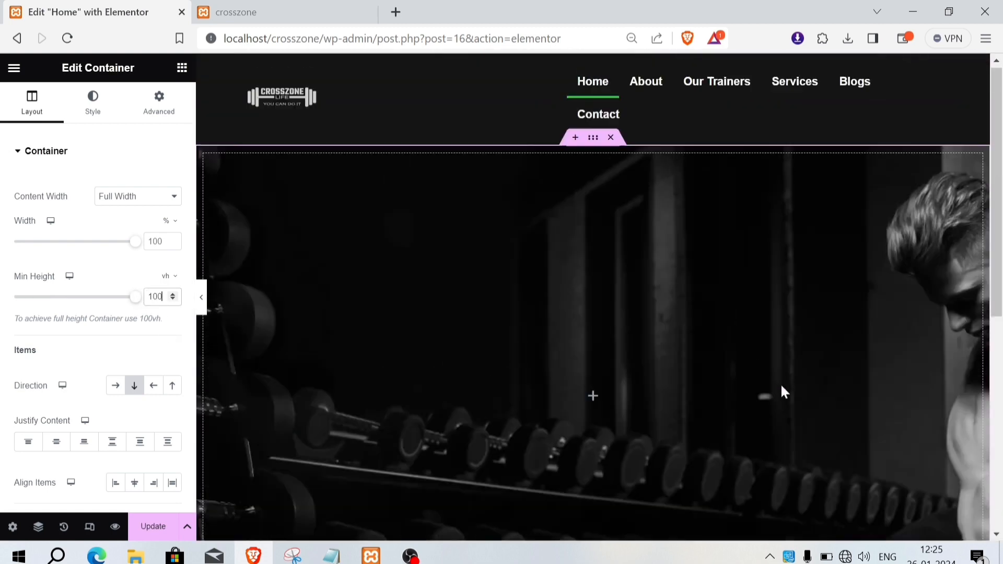
- Set the background image's position to Center Center, attachment to Fixed, repeat to No-repeat and display size to Cover
click(94, 116)
scroll(69, 396, down, 2)
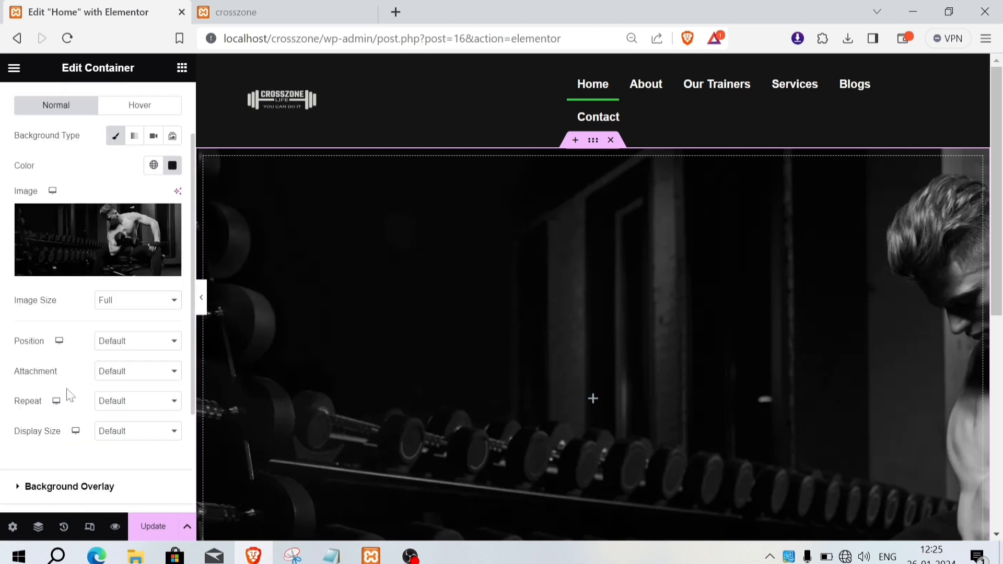
click(122, 300)
click(122, 300)
click(124, 345)
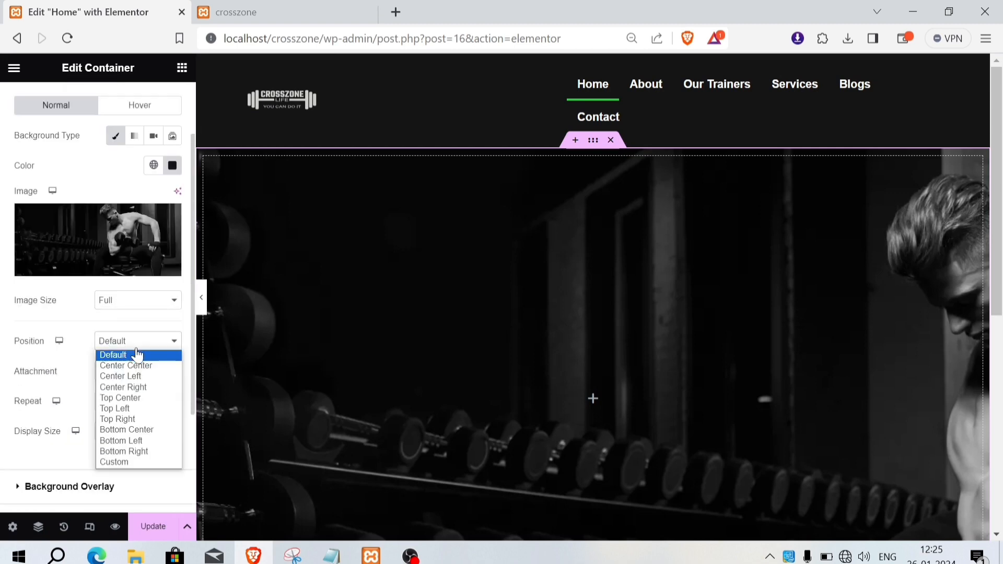
click(136, 366)
click(141, 380)
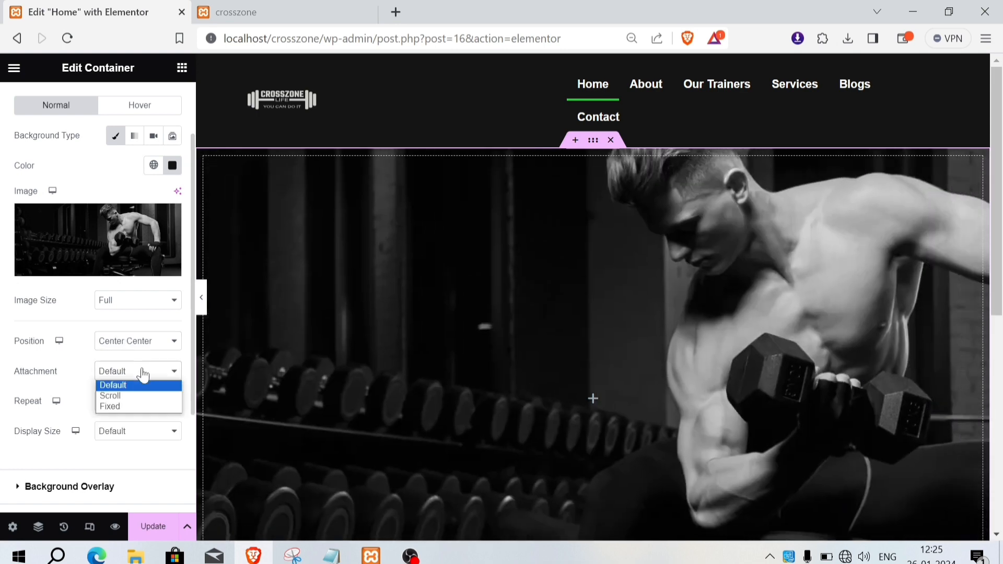
click(138, 407)
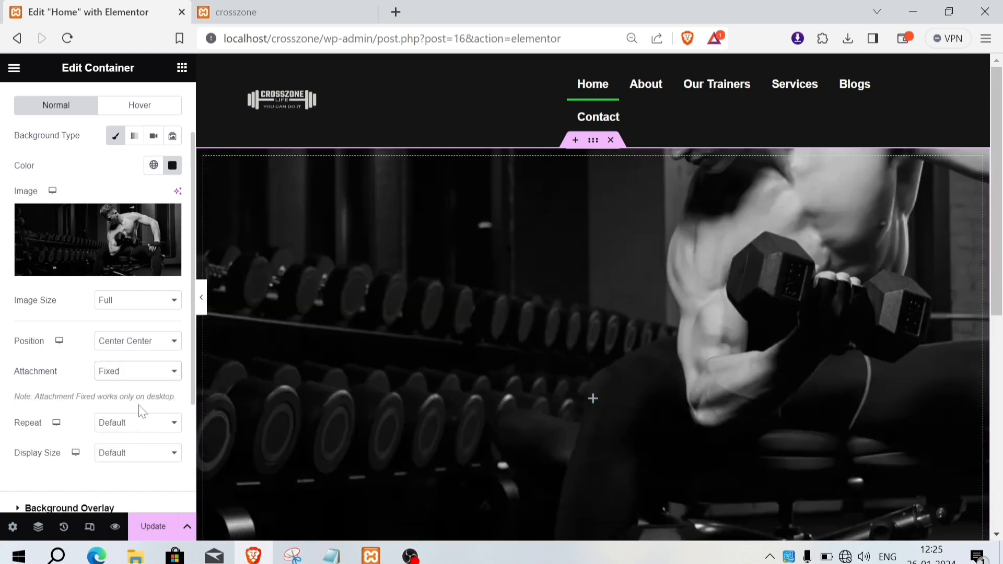
click(139, 429)
click(126, 443)
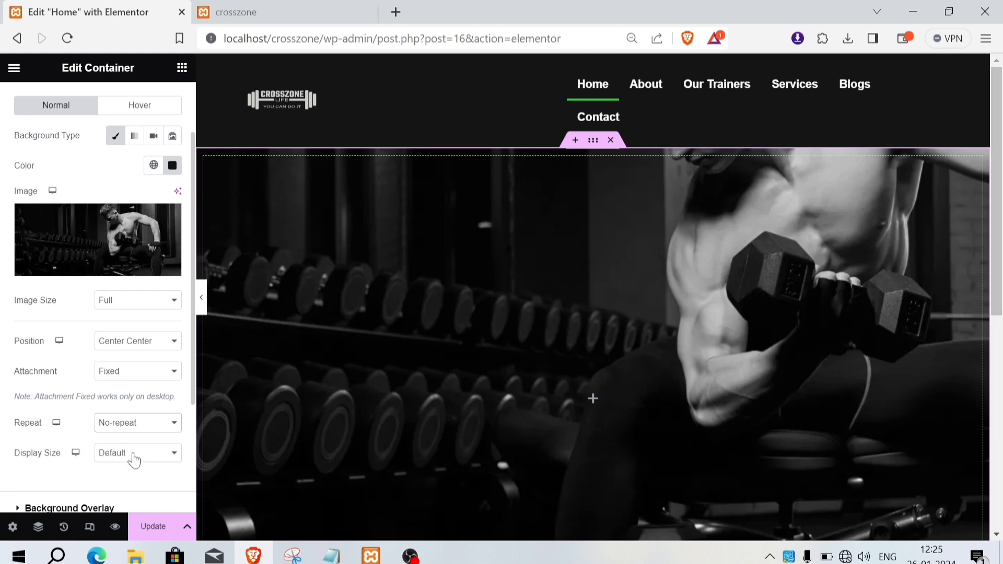
click(130, 455)
click(111, 489)
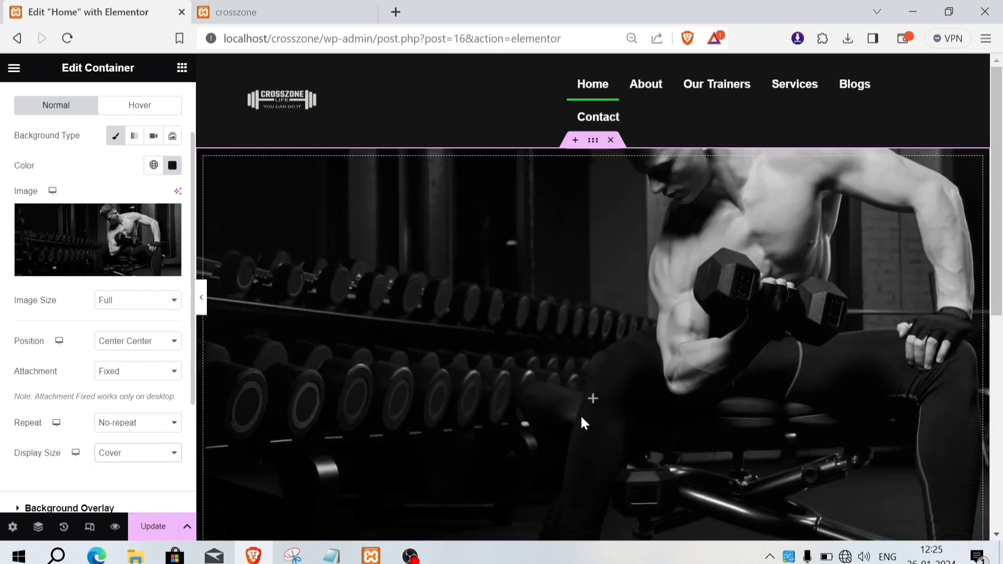
scroll(681, 403, down, 5)
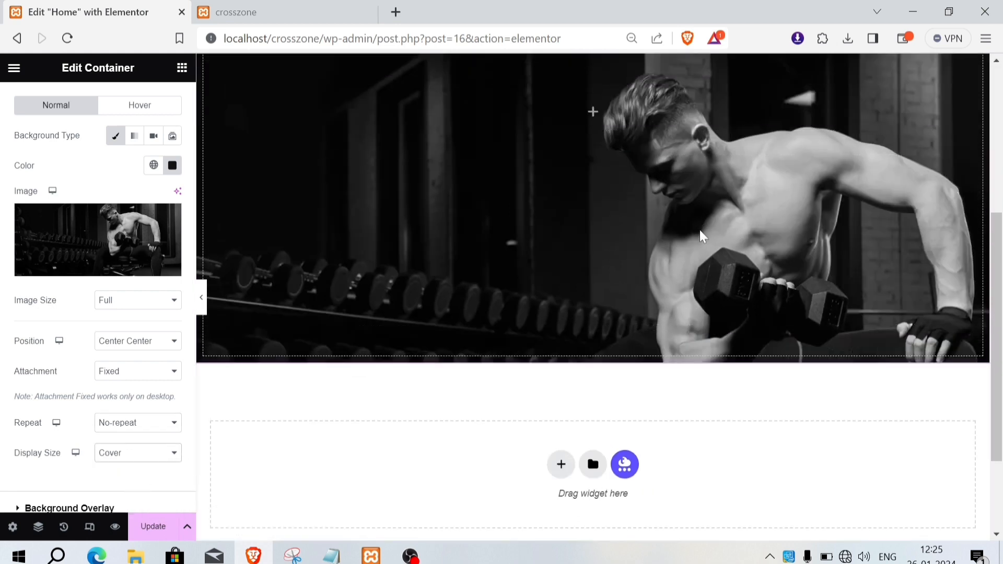
scroll(702, 262, up, 5)
scroll(626, 296, down, 2)
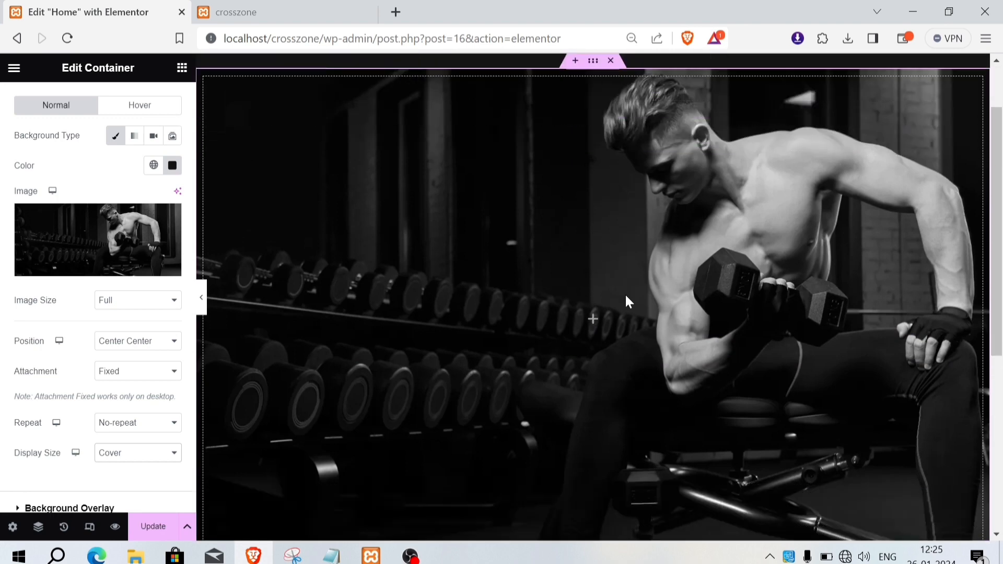
- Try the Top Center, Bottom Center, Bottom Left and Bottom Right background positions, and return to Center Center
click(141, 345)
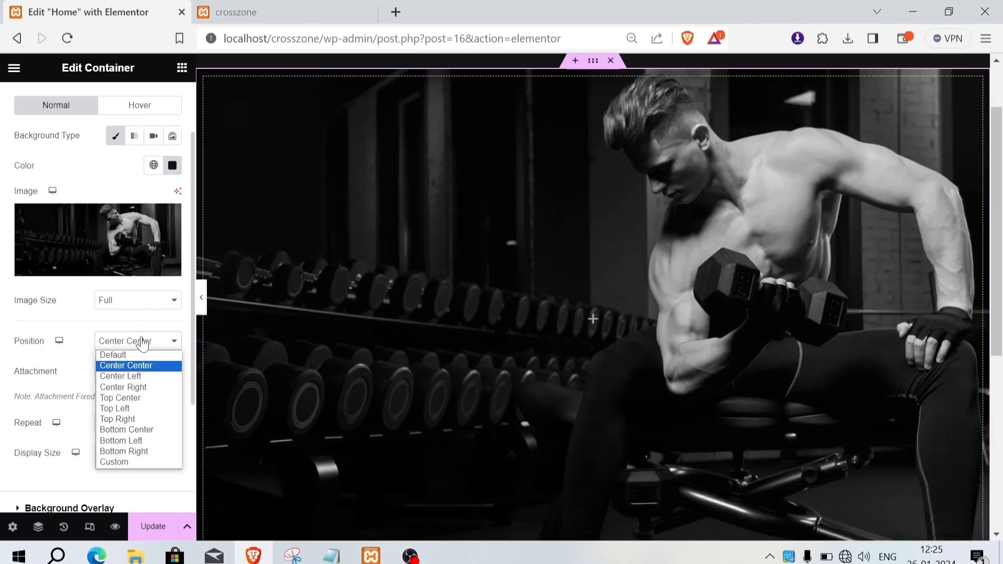
click(142, 400)
scroll(470, 405, up, 2)
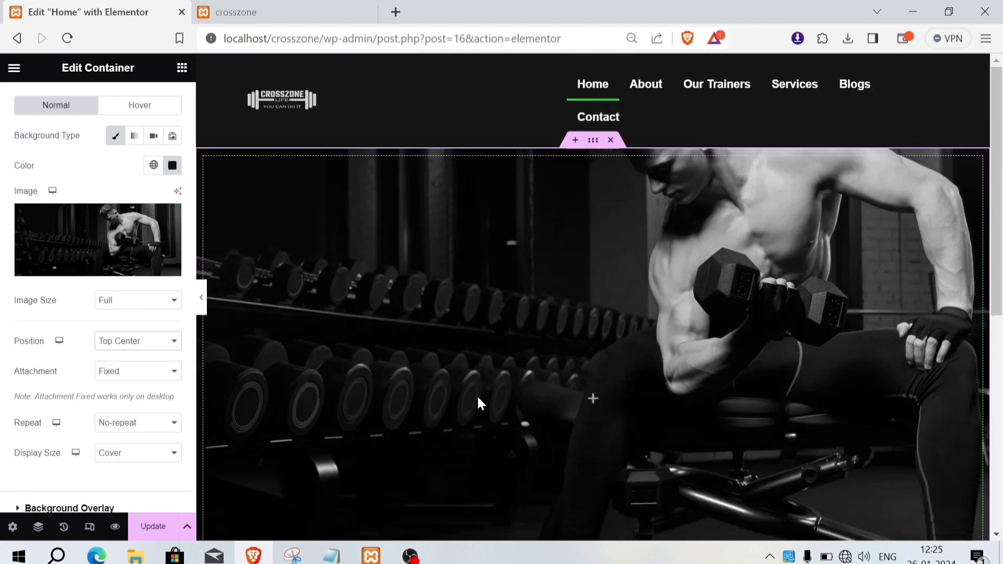
click(140, 344)
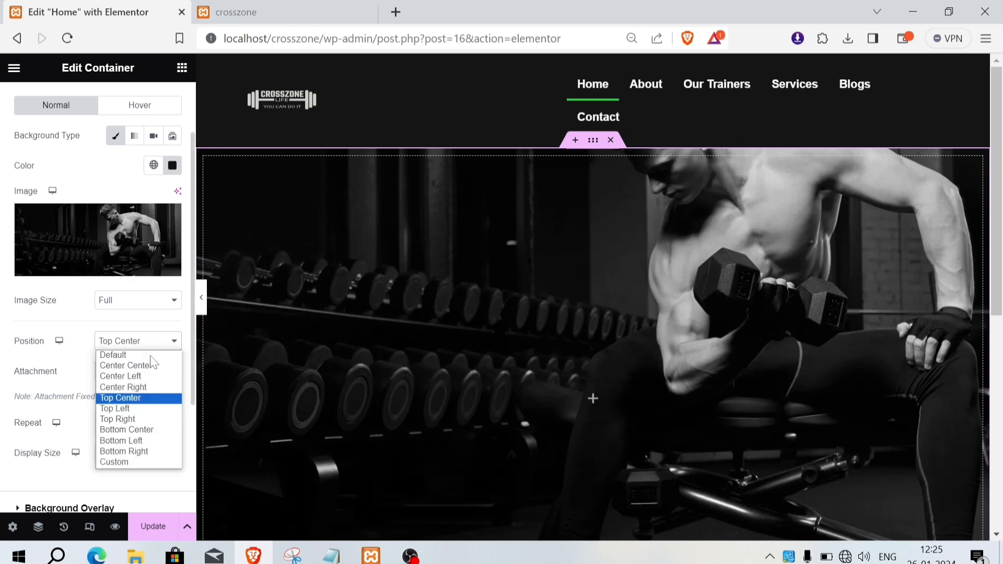
click(153, 430)
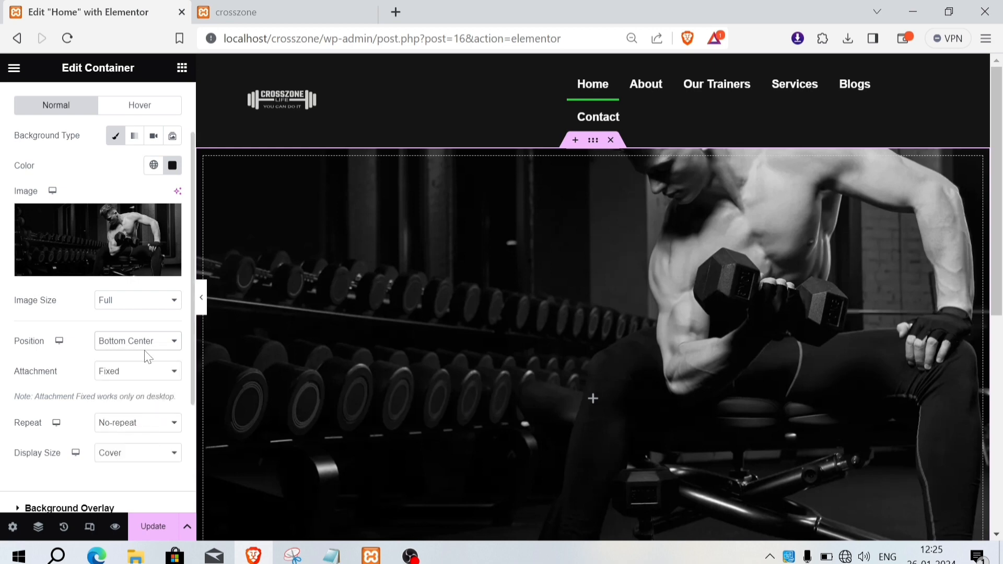
click(146, 345)
click(155, 441)
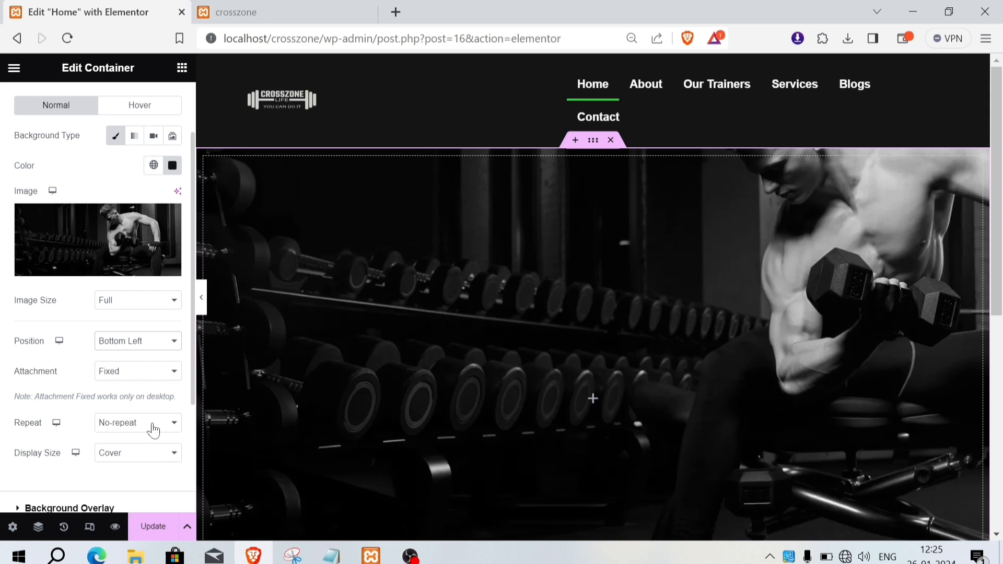
click(143, 345)
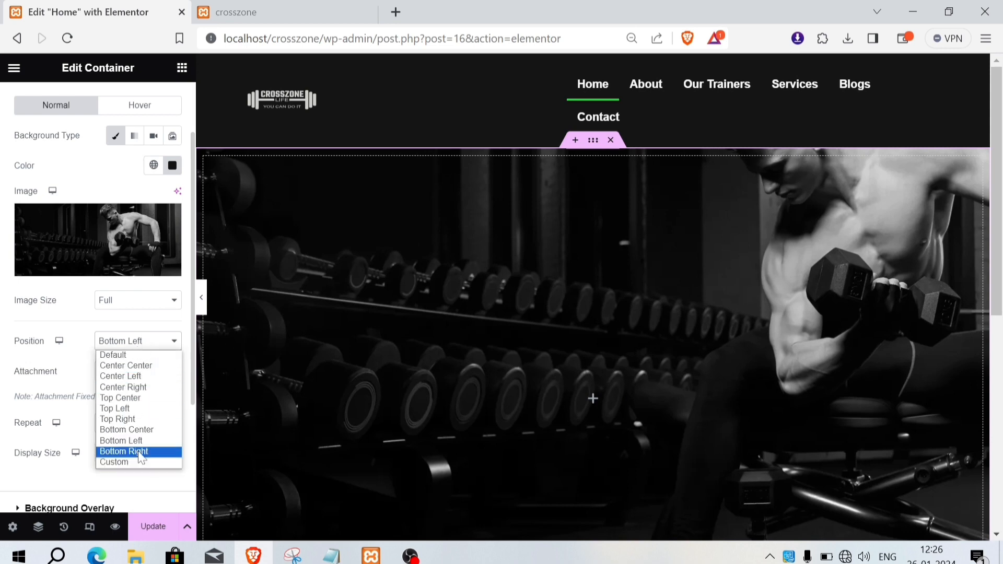
click(123, 451)
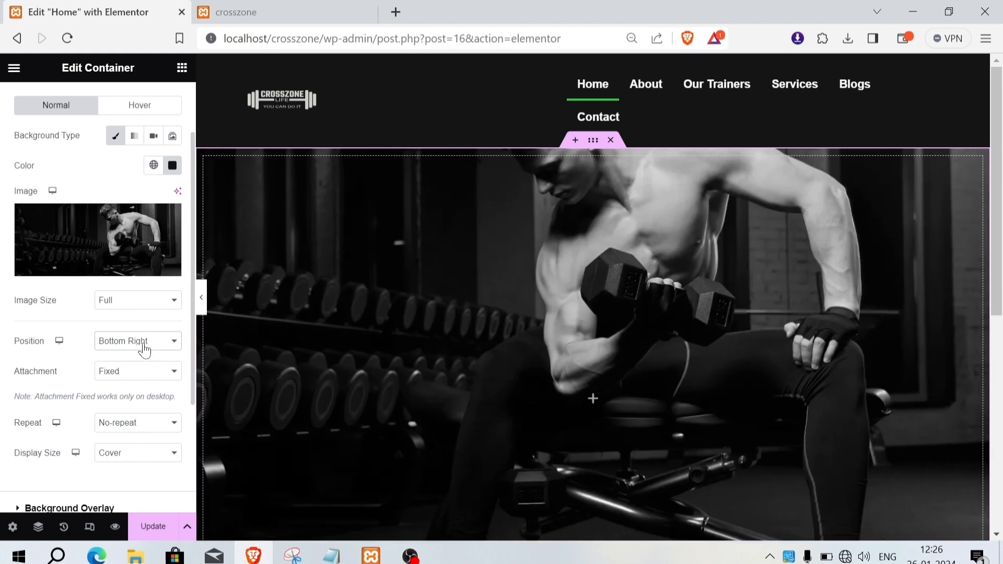
click(144, 350)
click(141, 366)
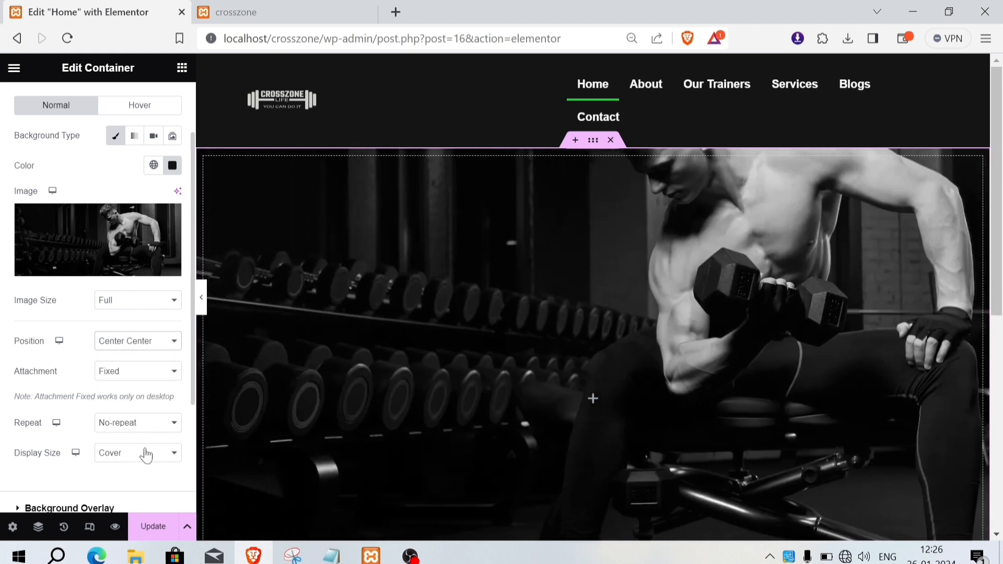
- Try the Contain display size for the background image, and return to Cover
click(146, 453)
click(130, 500)
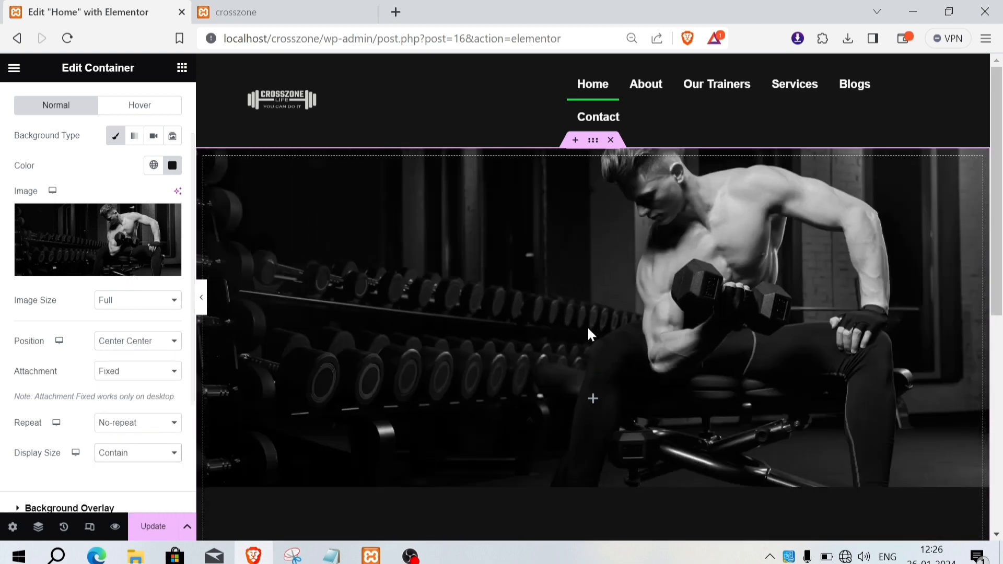
scroll(625, 381, down, 2)
scroll(625, 381, up, 2)
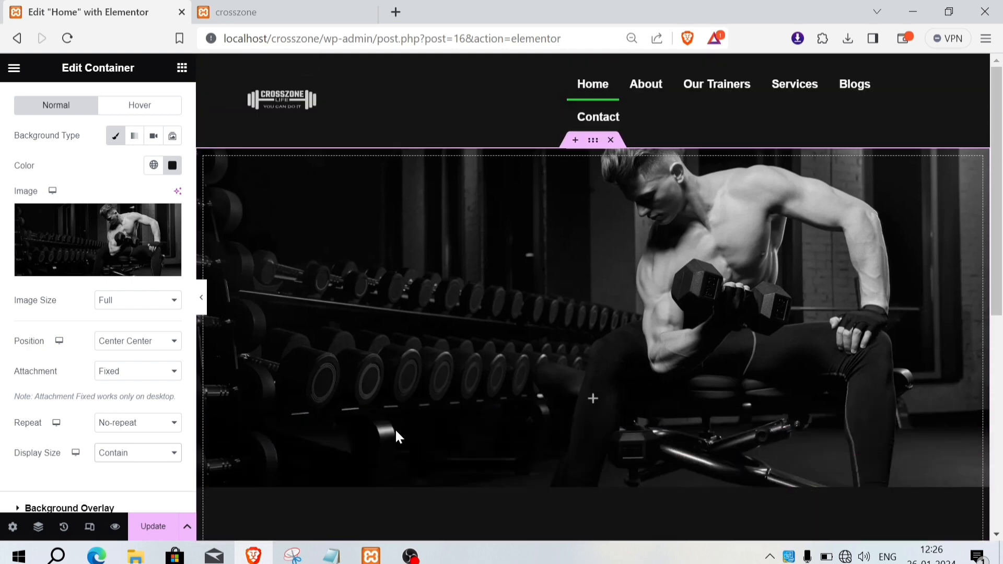
click(167, 453)
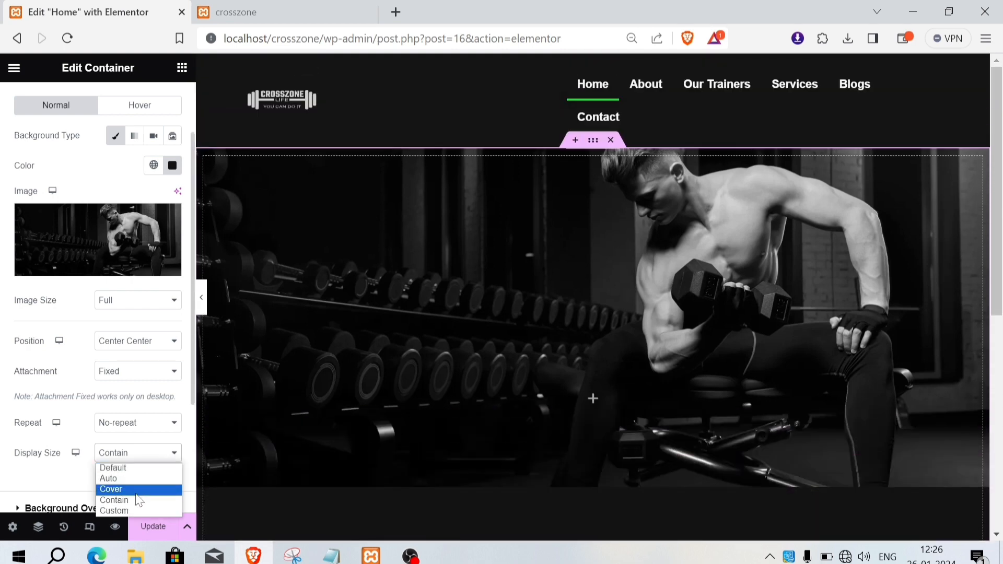
click(131, 489)
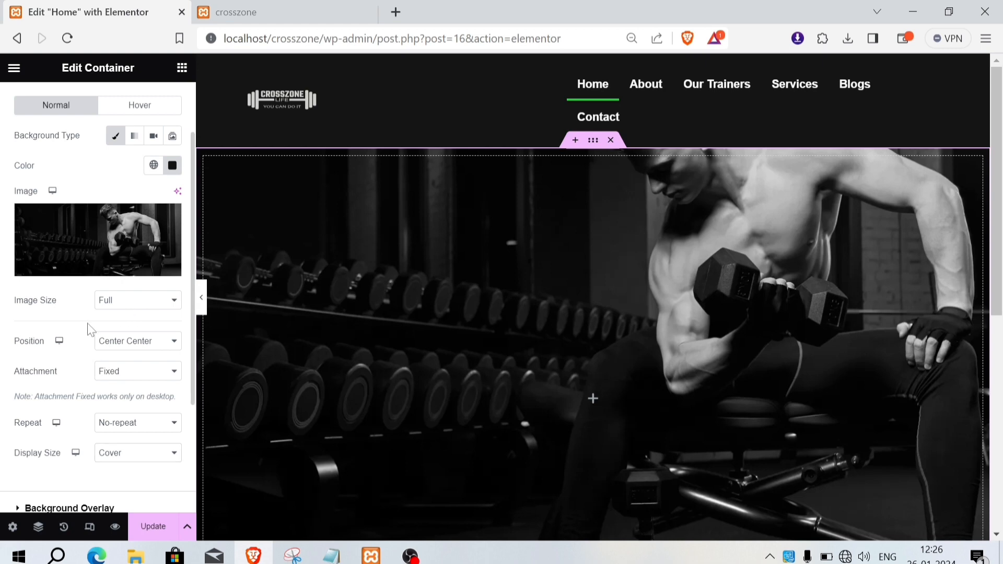
- Add a Heading widget to the hero container and clear its placeholder title
click(182, 68)
drag(53, 397, 477, 376)
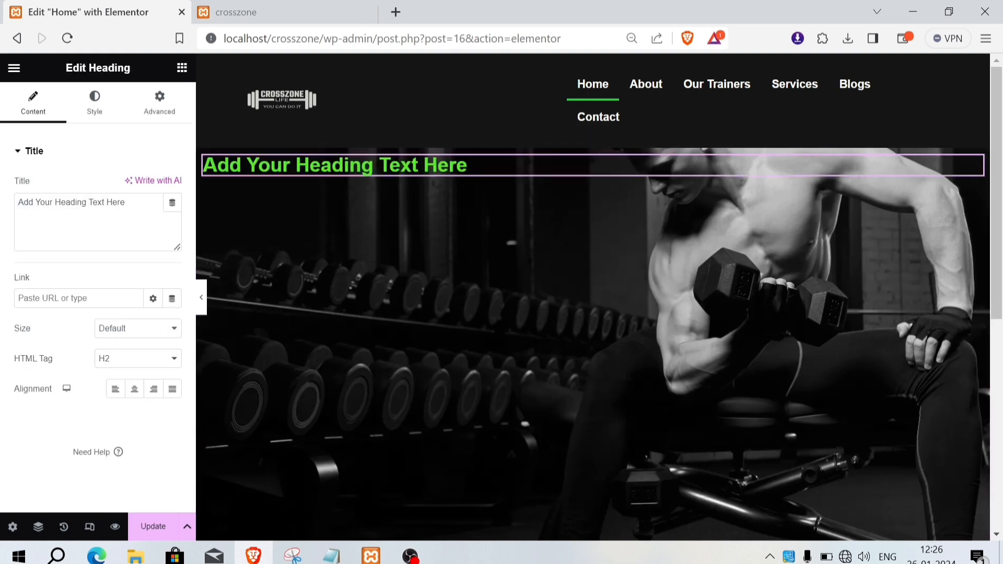
drag(131, 204, 13, 212)
key(BackSpace)
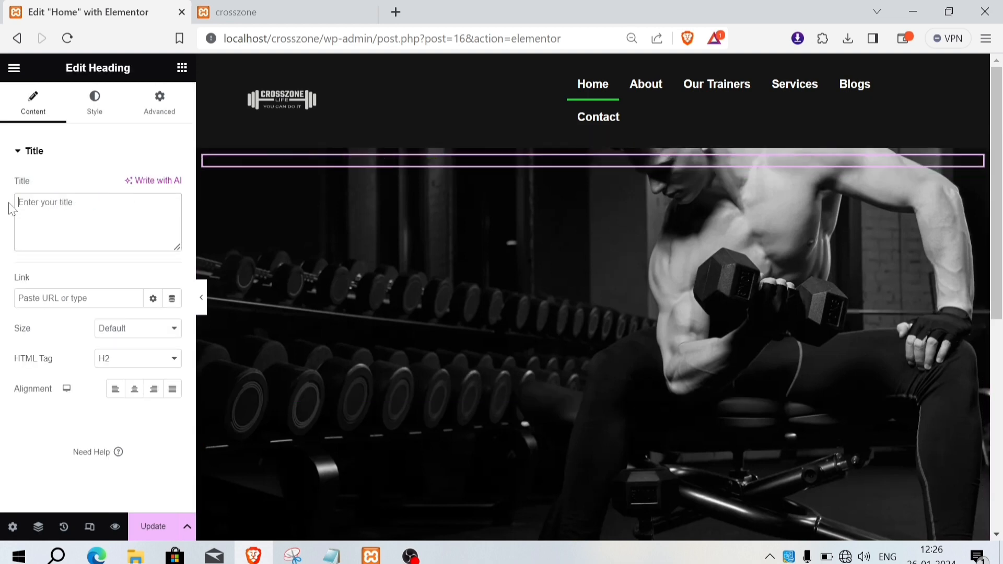
- Copy "TRANSFORM YOUR BODY" from the hero section of the Notepad notes and paste it as the heading's title
click(331, 556)
scroll(496, 271, up, 4)
scroll(496, 272, up, 3)
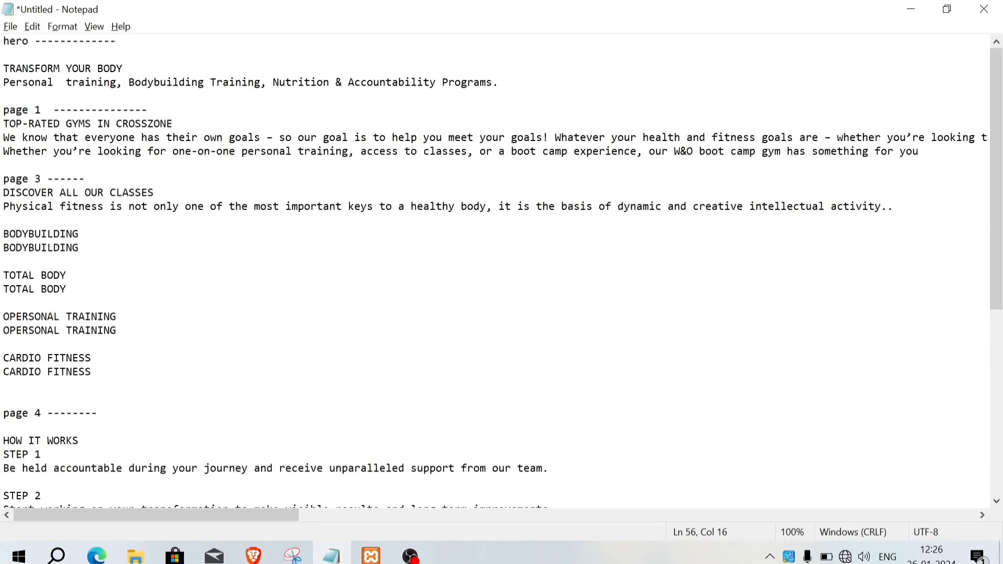
drag(123, 68, 3, 69)
key(ctrl+c)
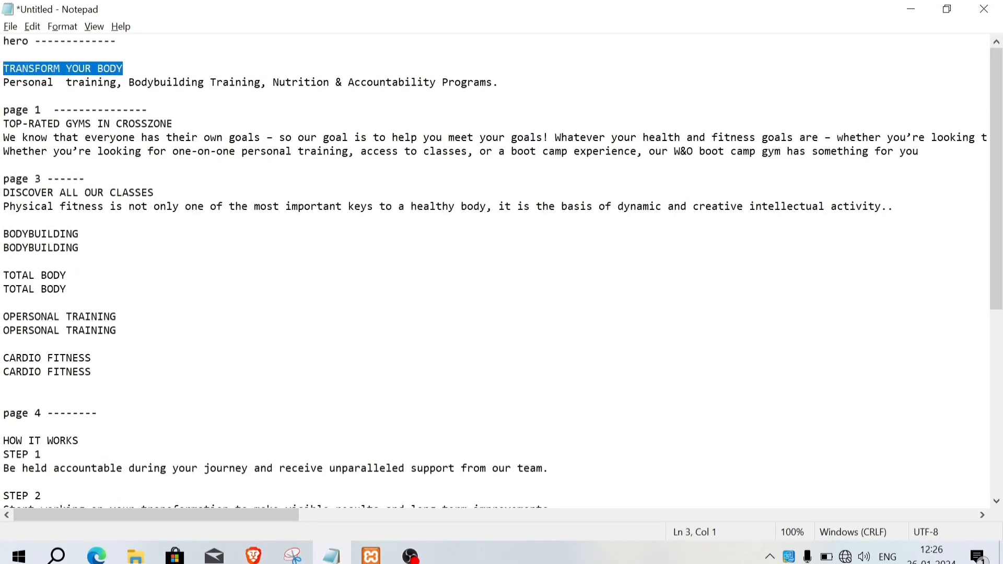
key(alt+Tab)
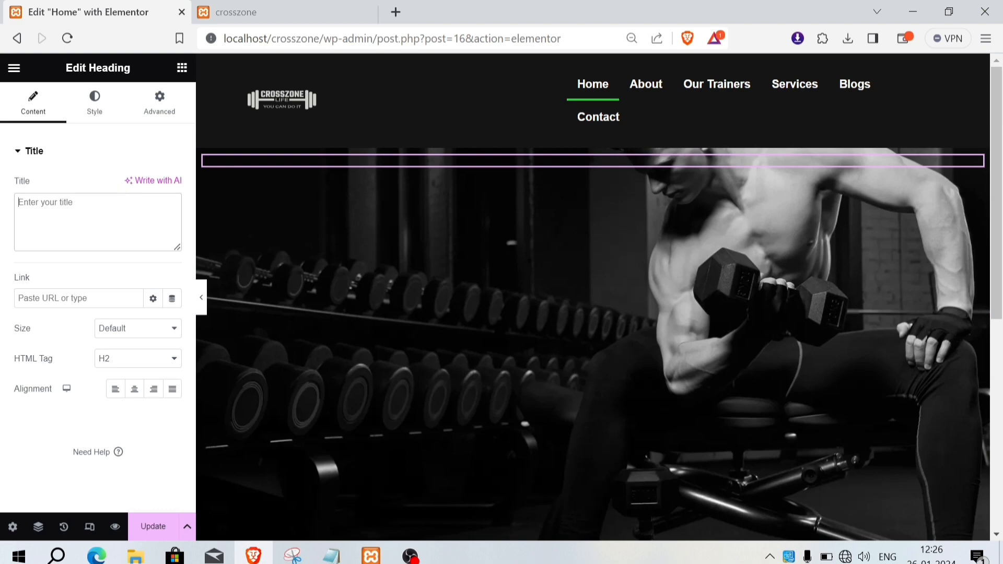
key(ctrl+v)
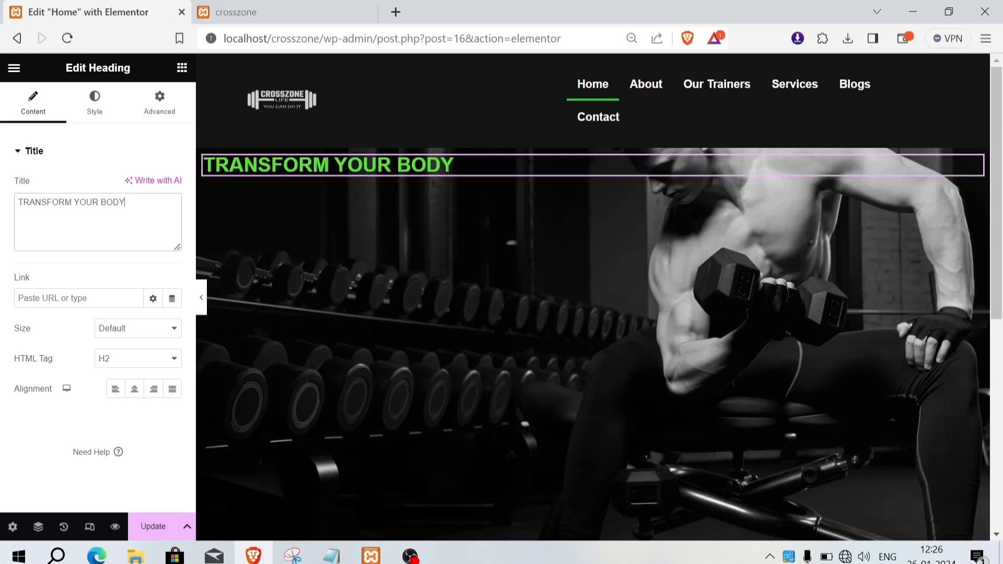
- Add a Text Editor widget below the heading containing Notepad's line "Personal training, Bodybuilding Training, Nutrition & Accountability Programs."
key(alt+Tab)
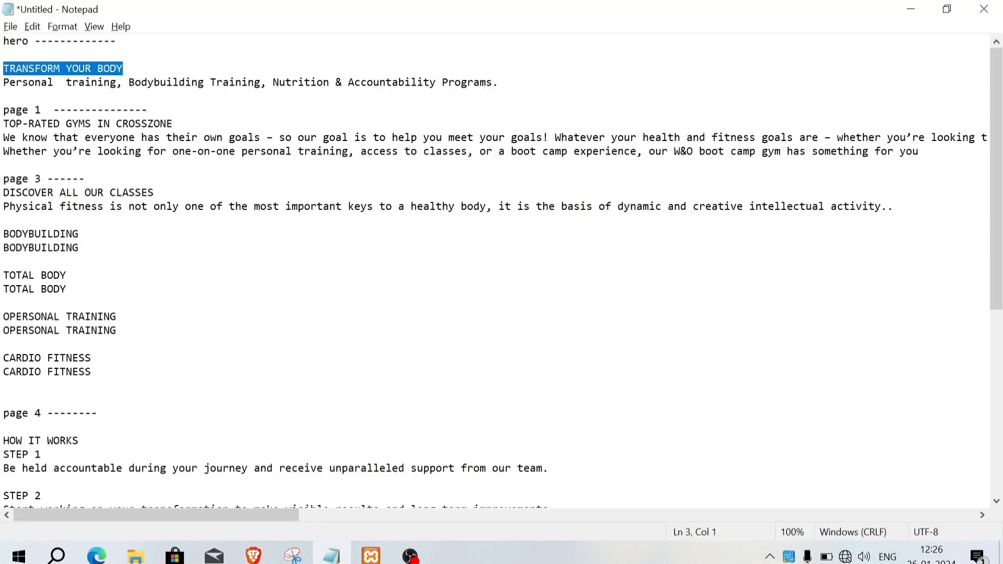
drag(499, 82, 16, 82)
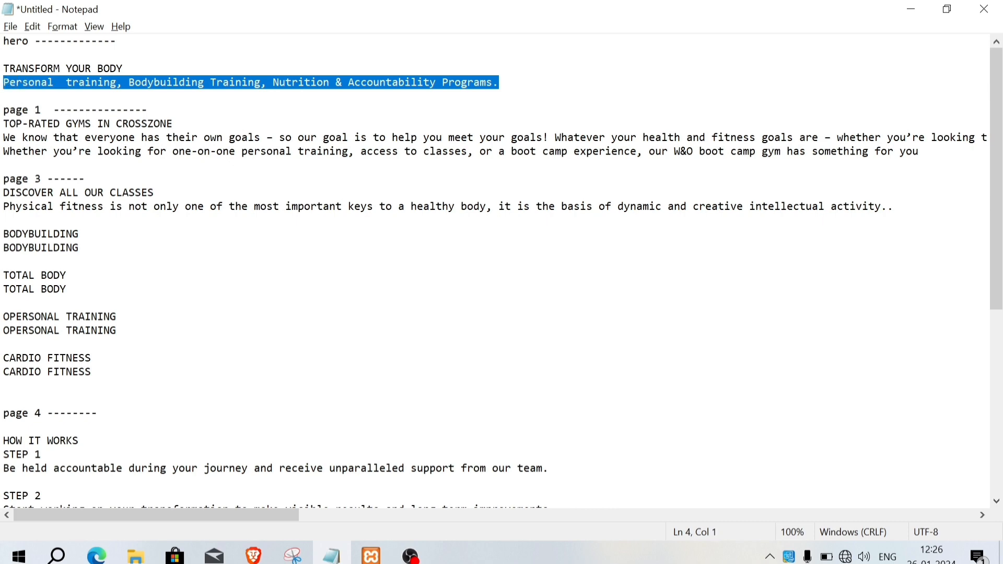
key(alt+Tab)
click(186, 73)
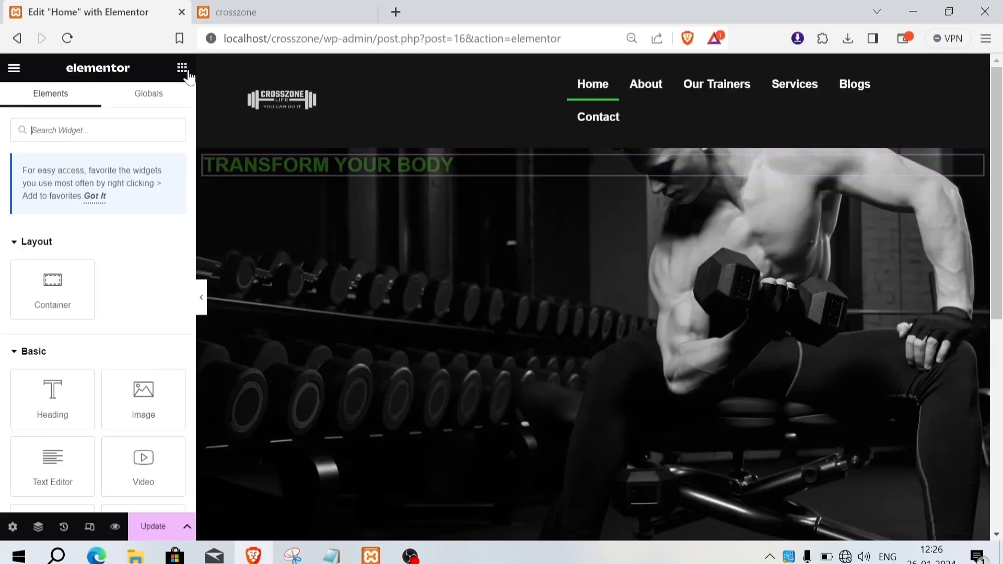
drag(74, 466, 439, 199)
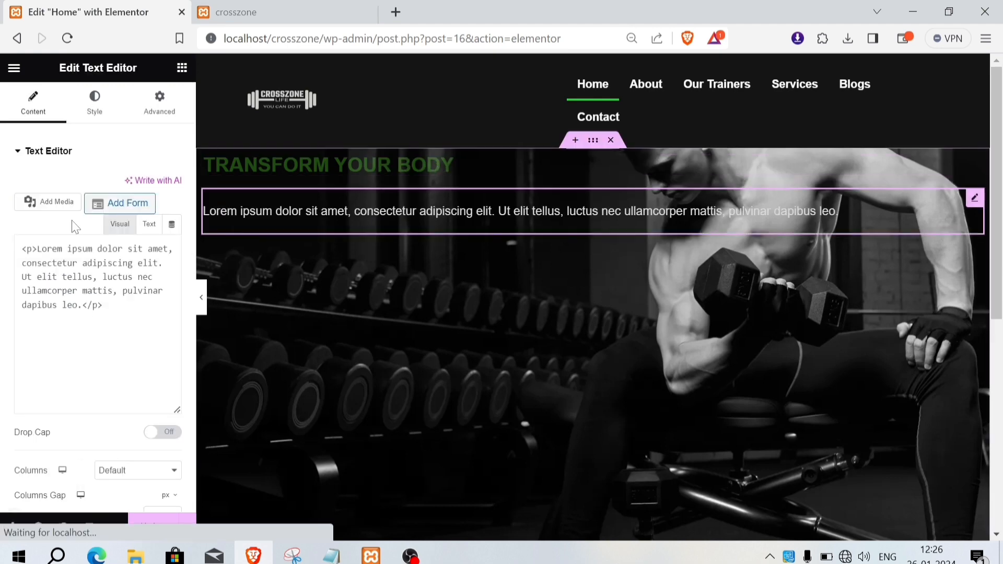
key(ctrl+a)
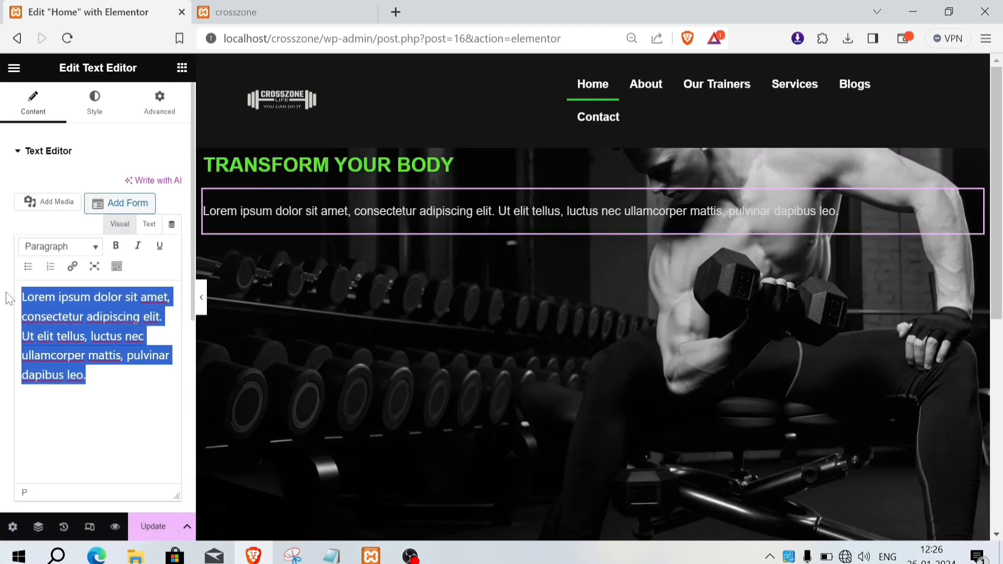
text(Personal training, Bodybuilding Training, Nutrition & Accountability Programs.)
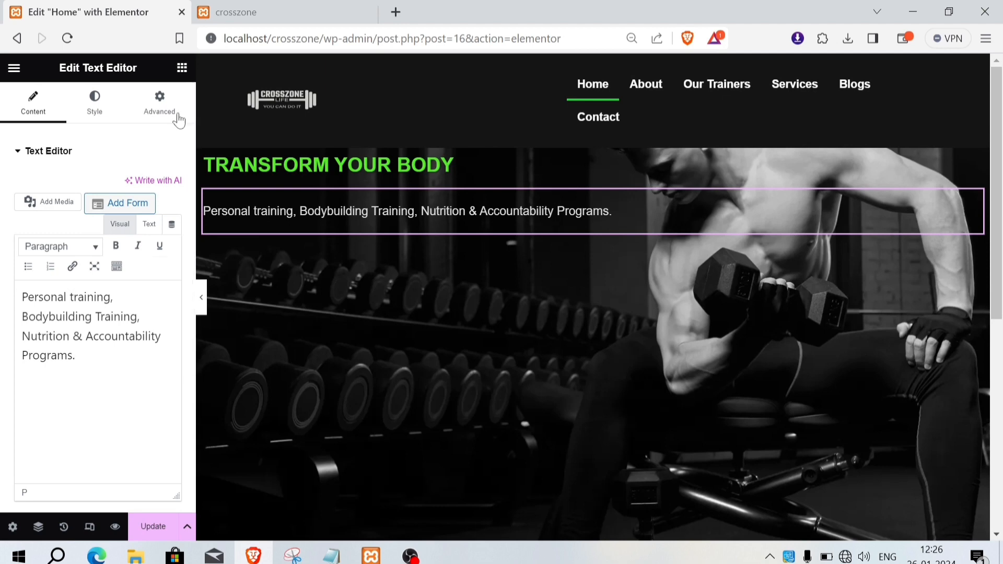
- Center the "TRANSFORM YOUR BODY" heading and set its text color to the global Secondary color
mouse_move(344, 177)
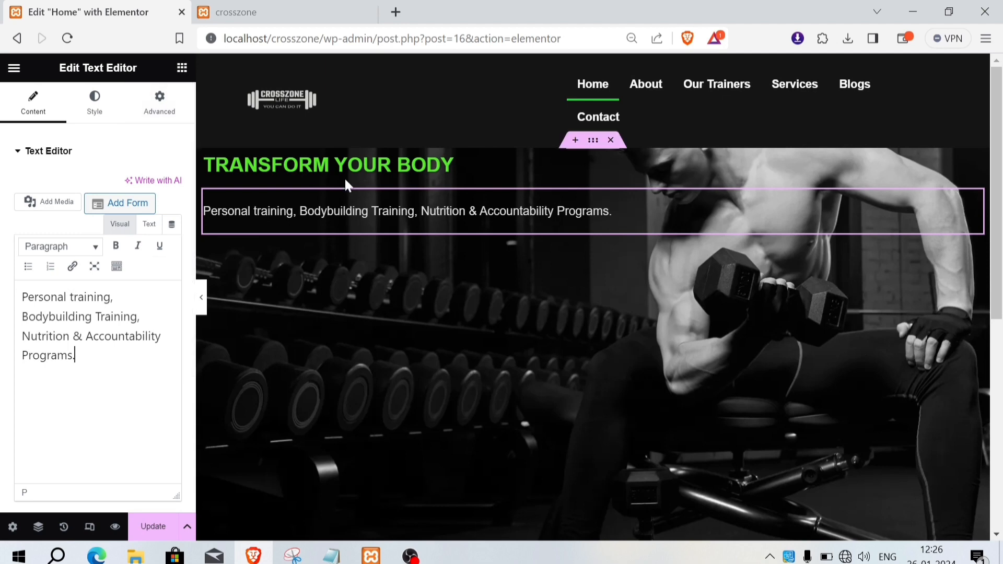
click(463, 167)
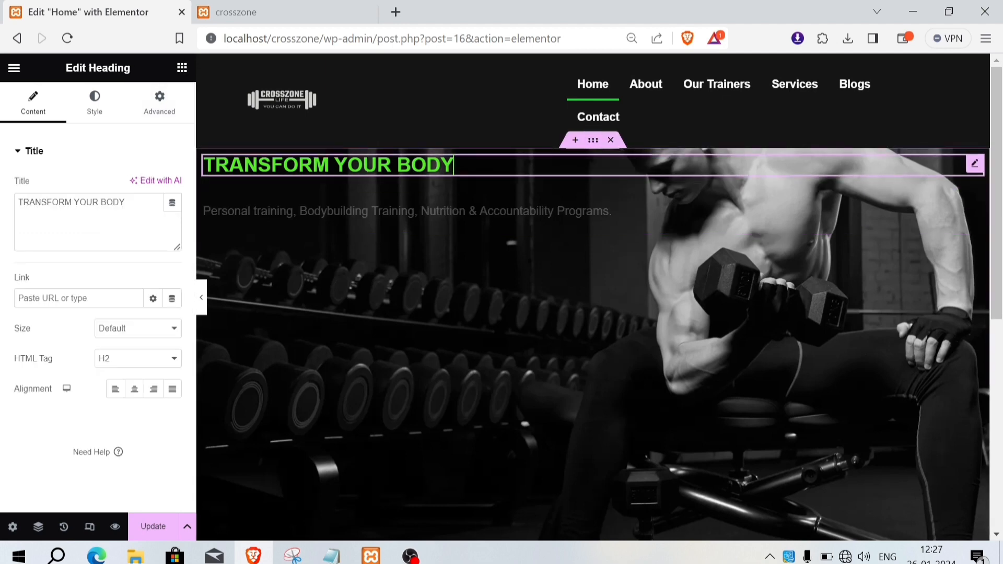
click(134, 389)
click(94, 102)
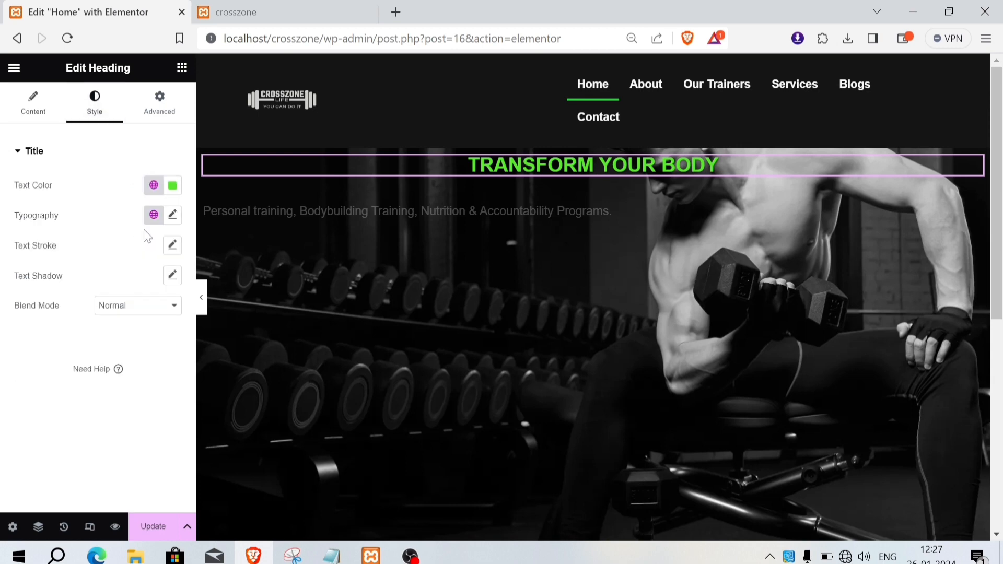
click(154, 185)
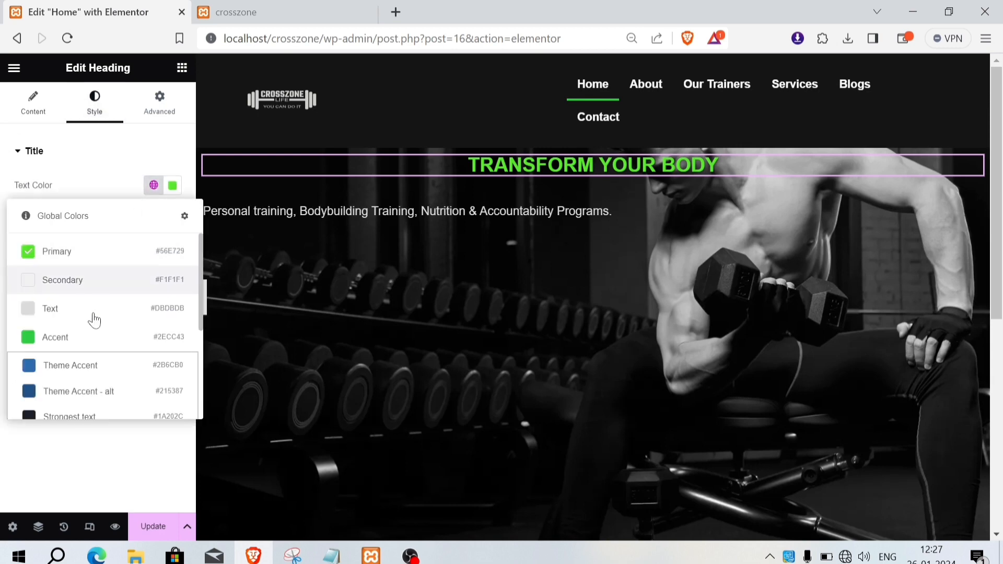
click(32, 284)
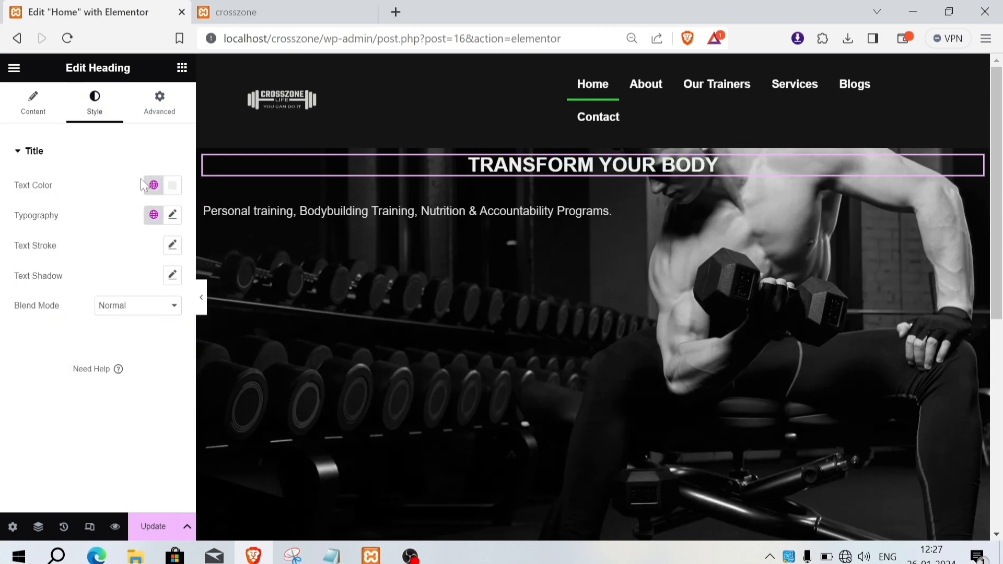
- Set the heading's typography to the Poppins font family with a size of 58 px
click(173, 215)
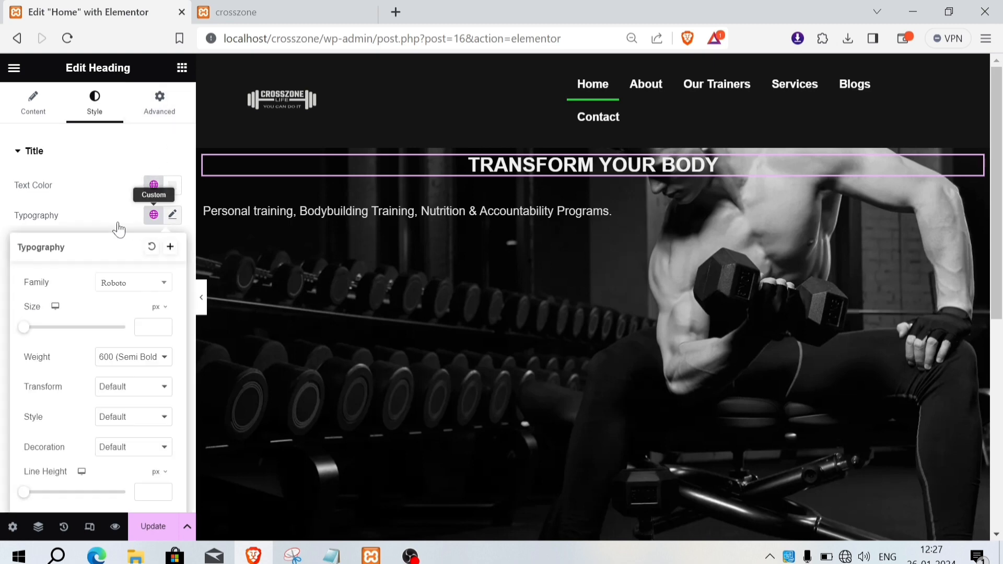
click(132, 287)
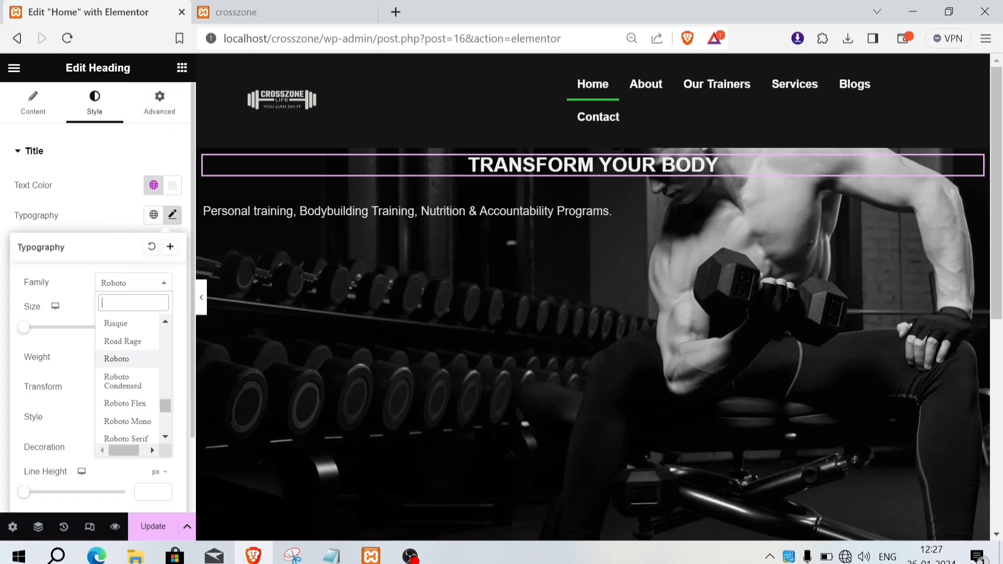
text(pop)
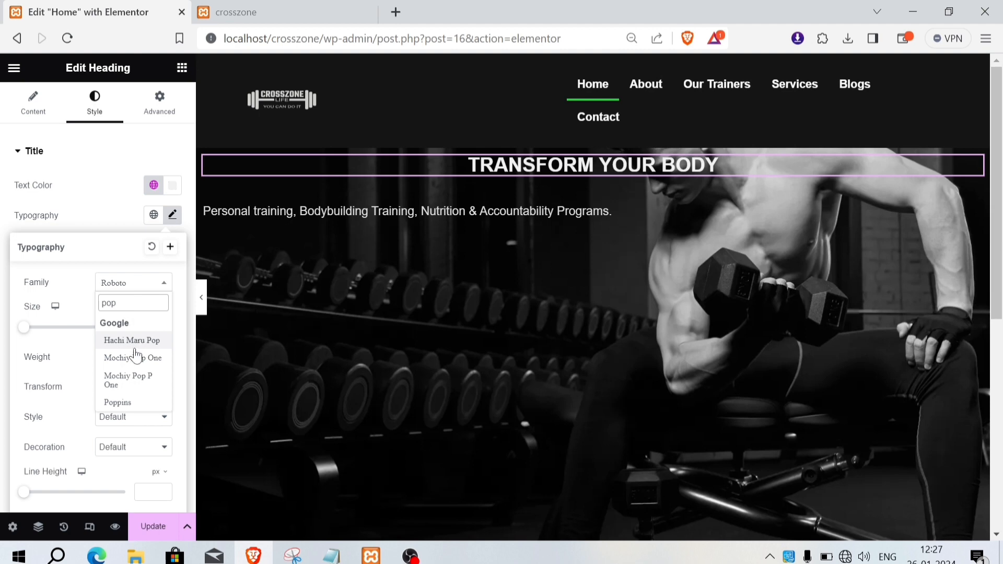
click(128, 403)
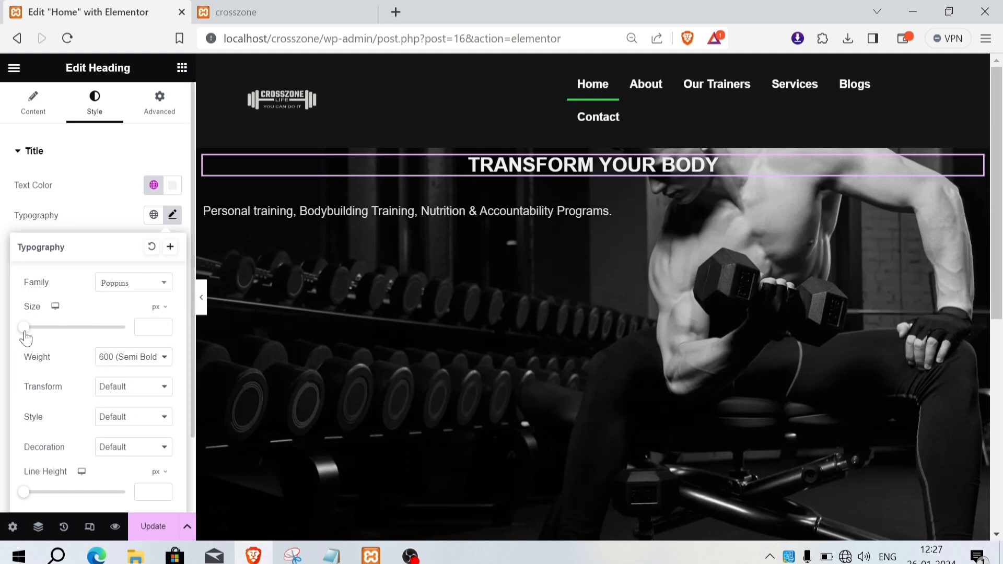
drag(23, 331, 53, 336)
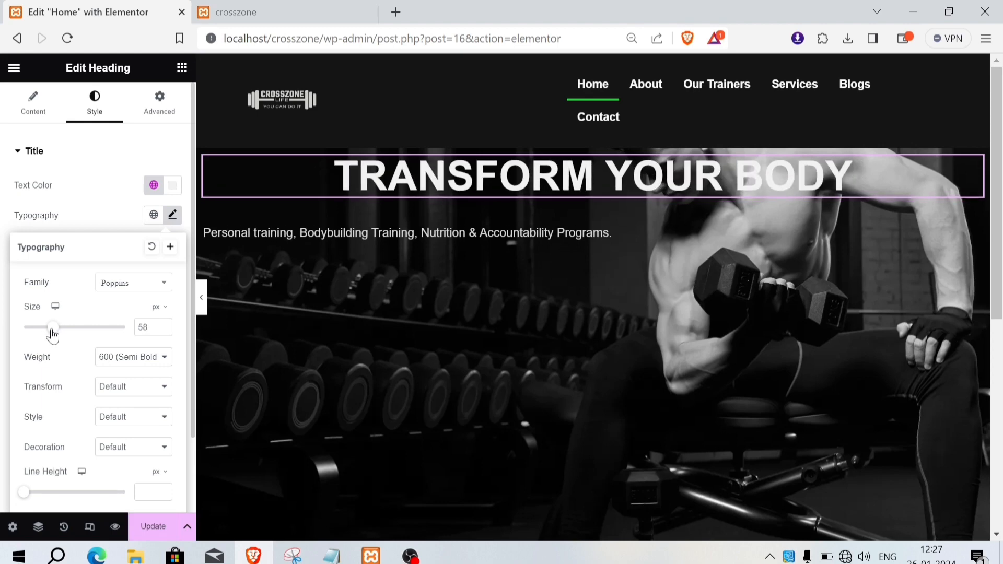
- Center-align the paragraph text below the heading
click(424, 230)
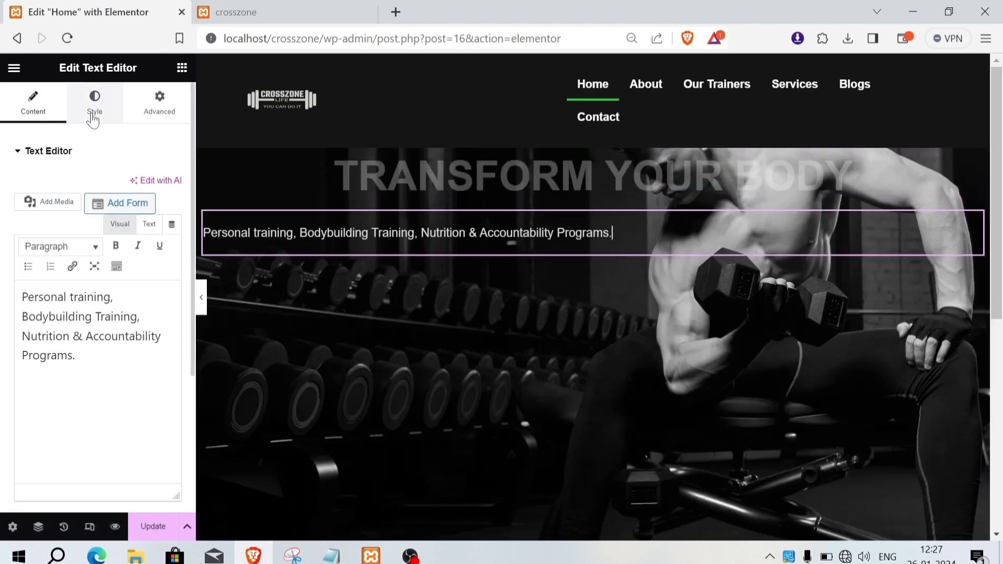
click(111, 124)
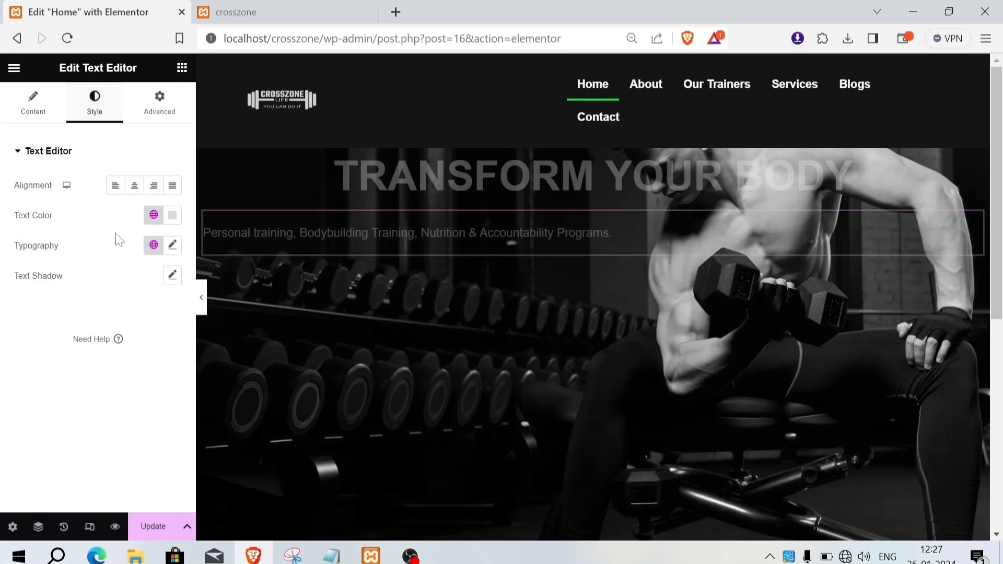
click(134, 185)
- Set the paragraph's font size to 25 px and its line height to 1 px
click(173, 245)
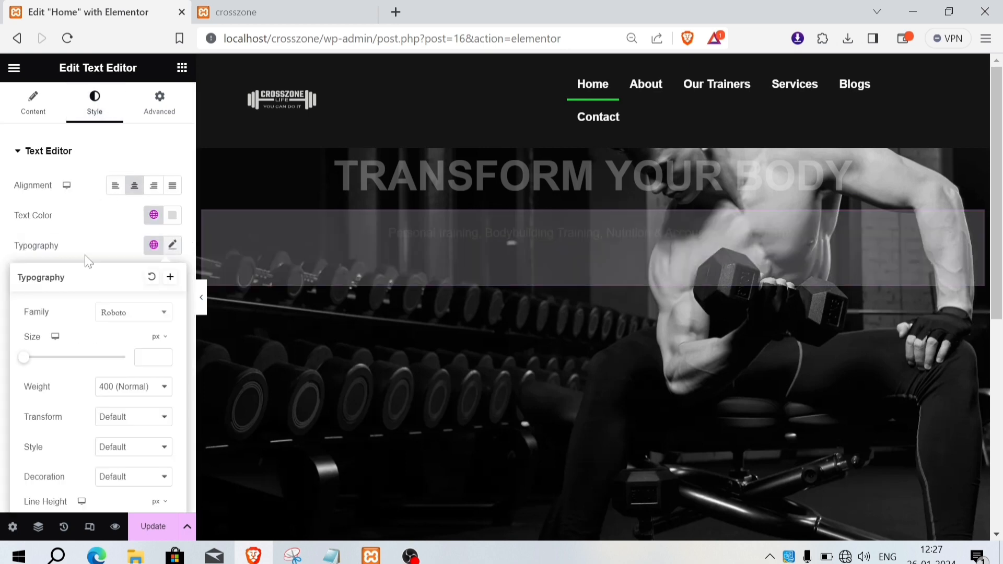
drag(26, 361, 46, 361)
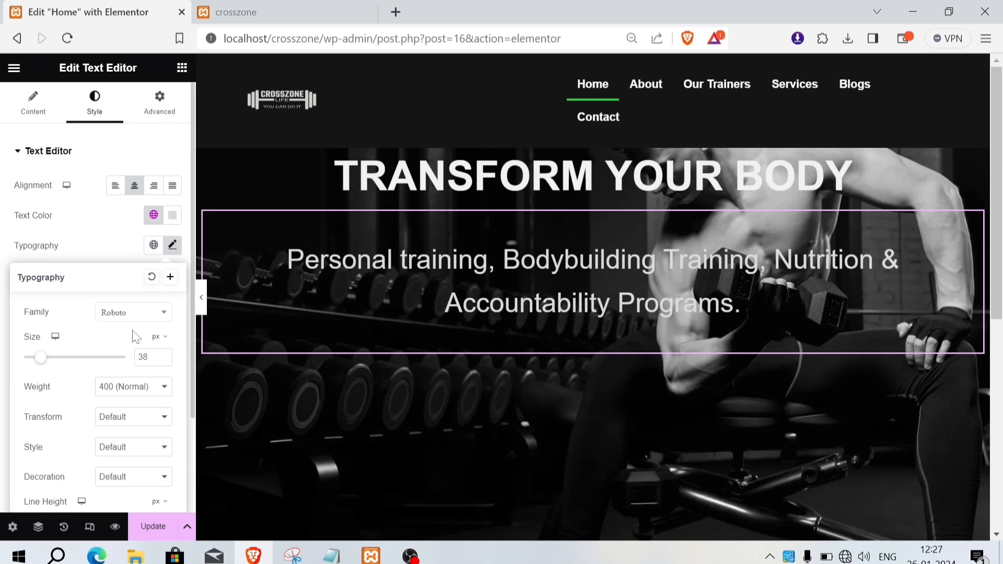
click(164, 361)
click(164, 361)
click(163, 360)
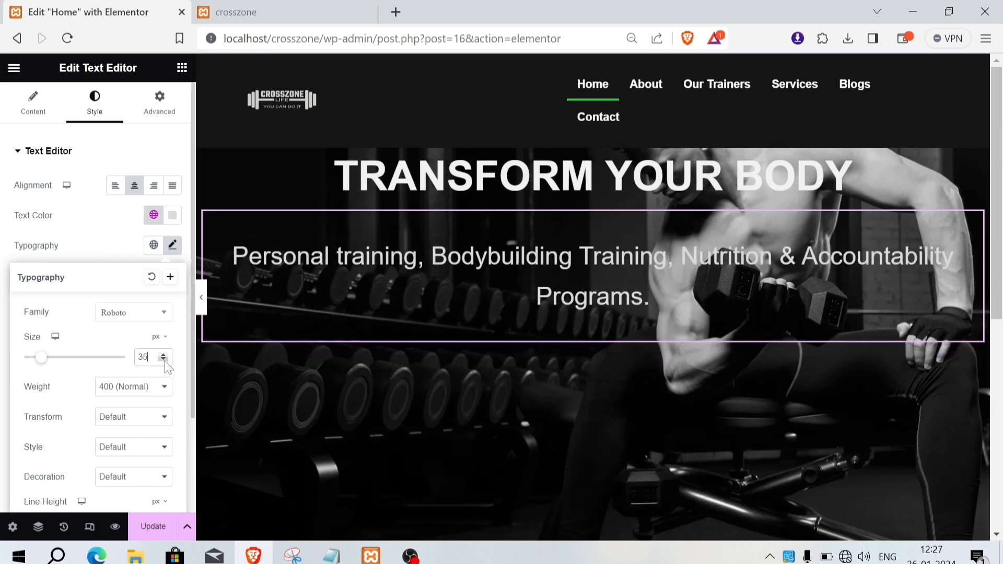
click(163, 361)
click(164, 360)
click(163, 361)
click(164, 361)
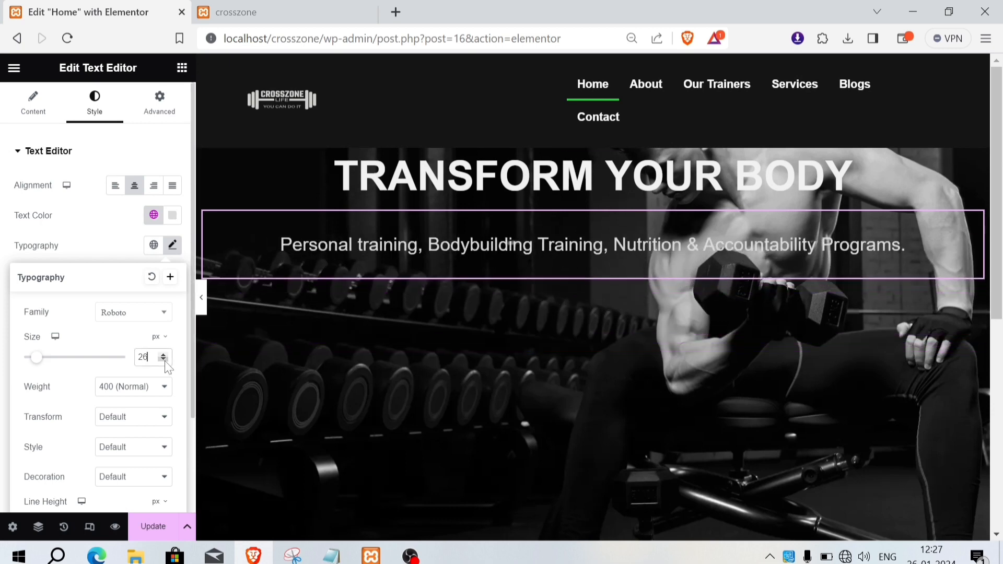
click(164, 361)
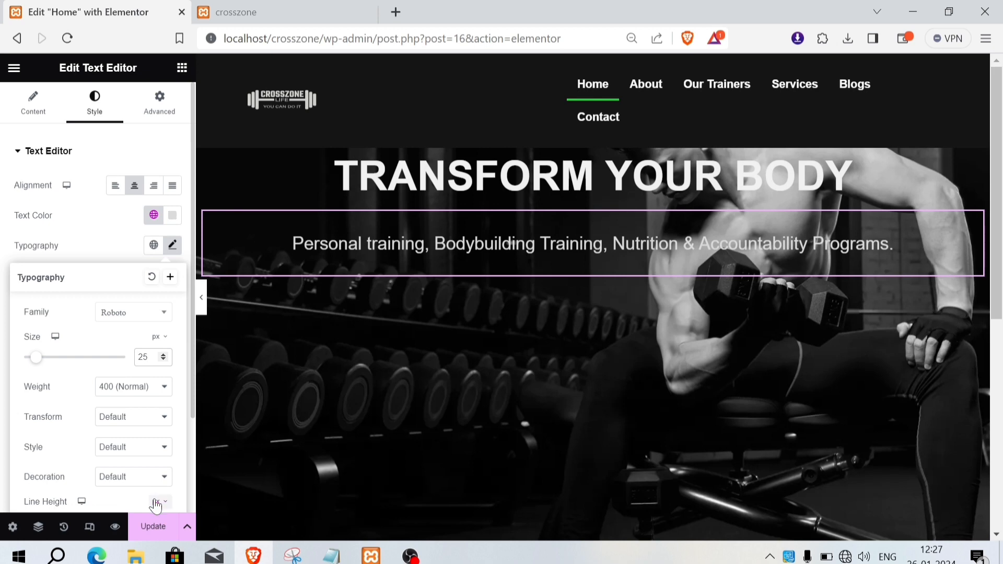
scroll(73, 499, down, 2)
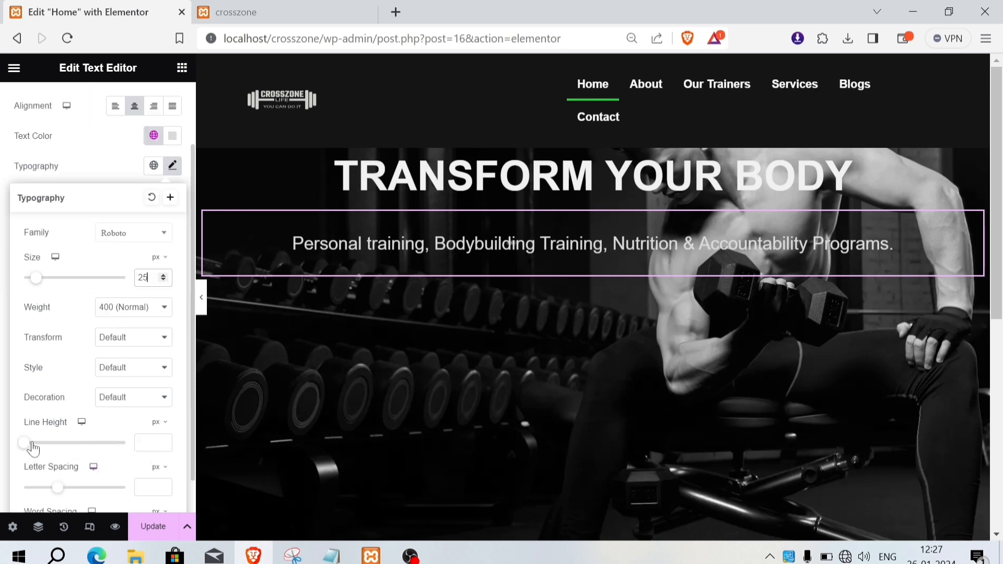
drag(30, 445, 21, 447)
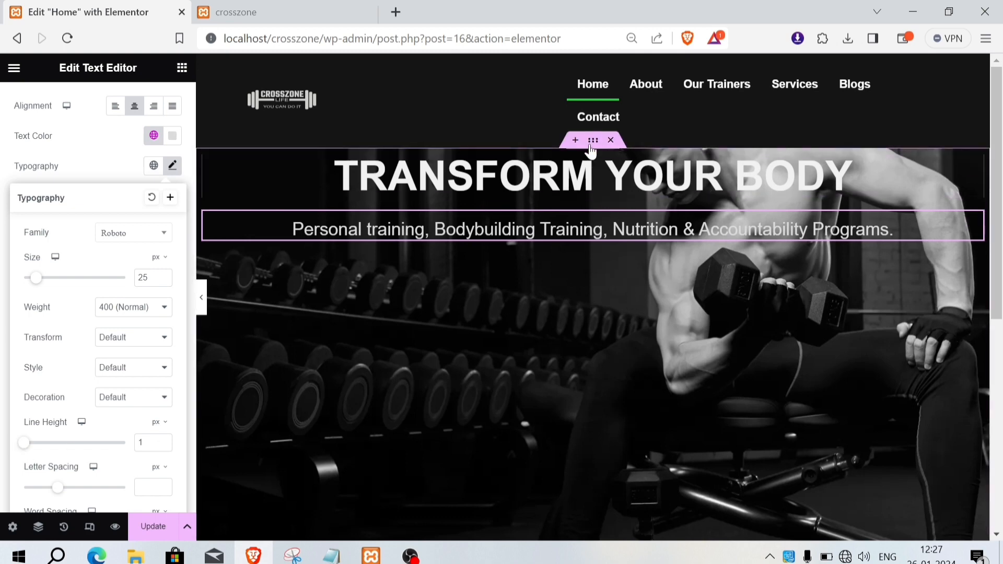
- Set the hero container's Justify Content to Center so the heading and paragraph sit mid-height over the background image
click(593, 142)
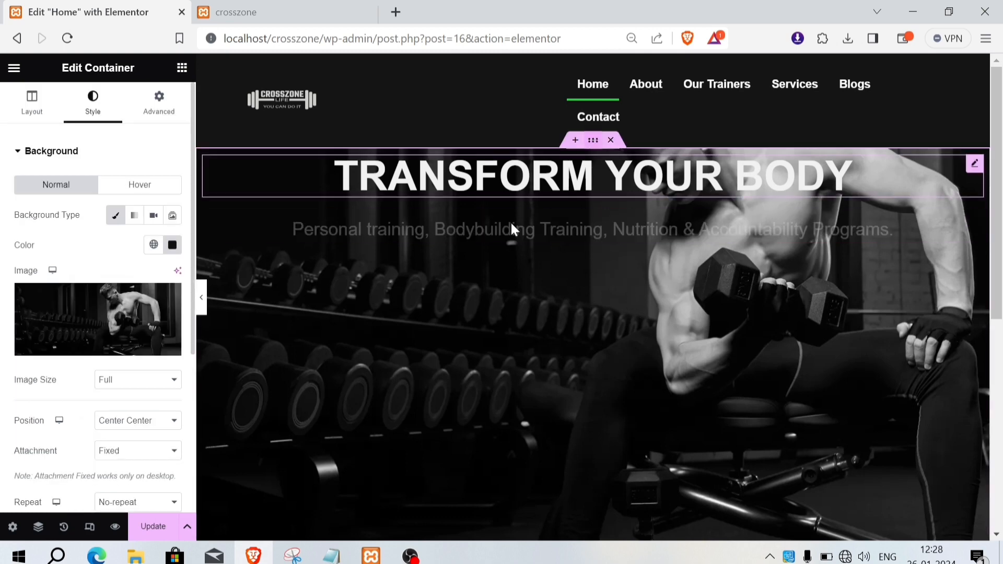
click(32, 102)
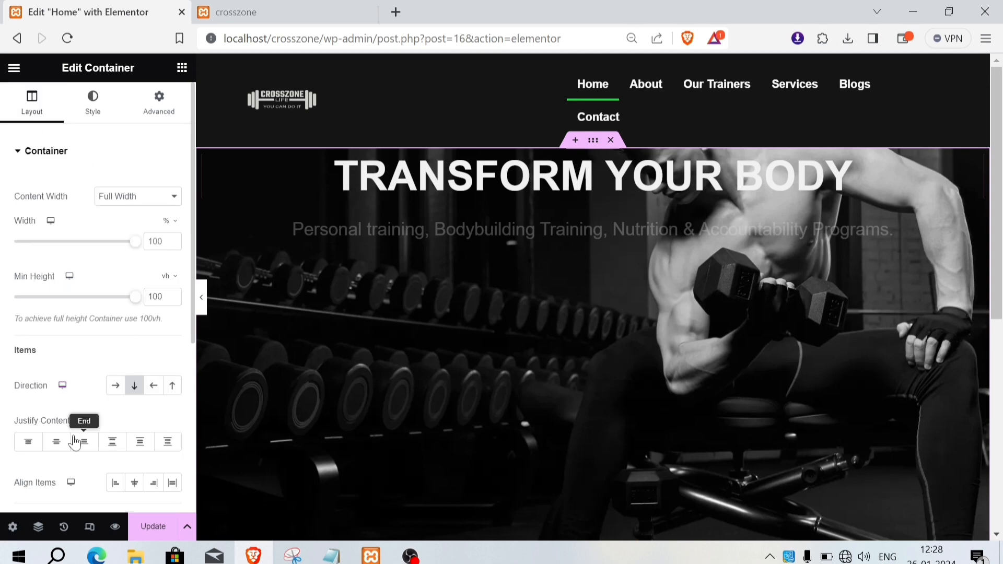
click(56, 442)
scroll(738, 409, down, 5)
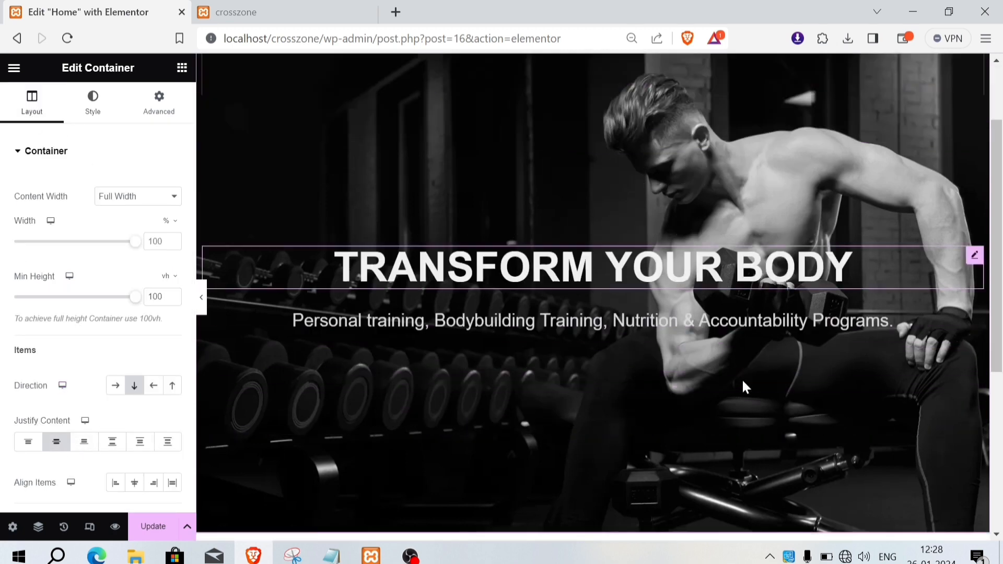
scroll(735, 377, up, 3)
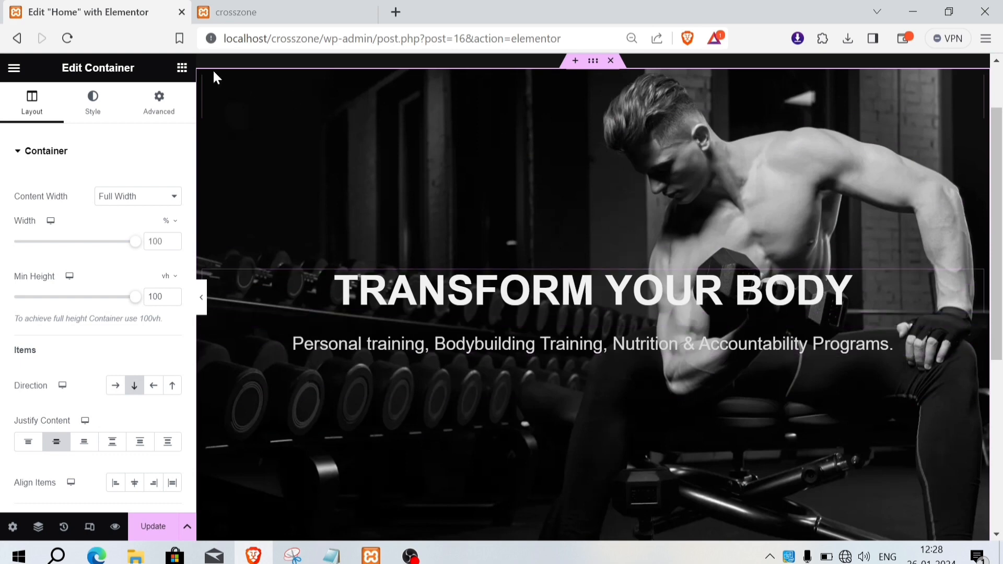
- Add a Button widget below the hero paragraph and set its text to "Book Now"
click(182, 67)
scroll(61, 381, down, 3)
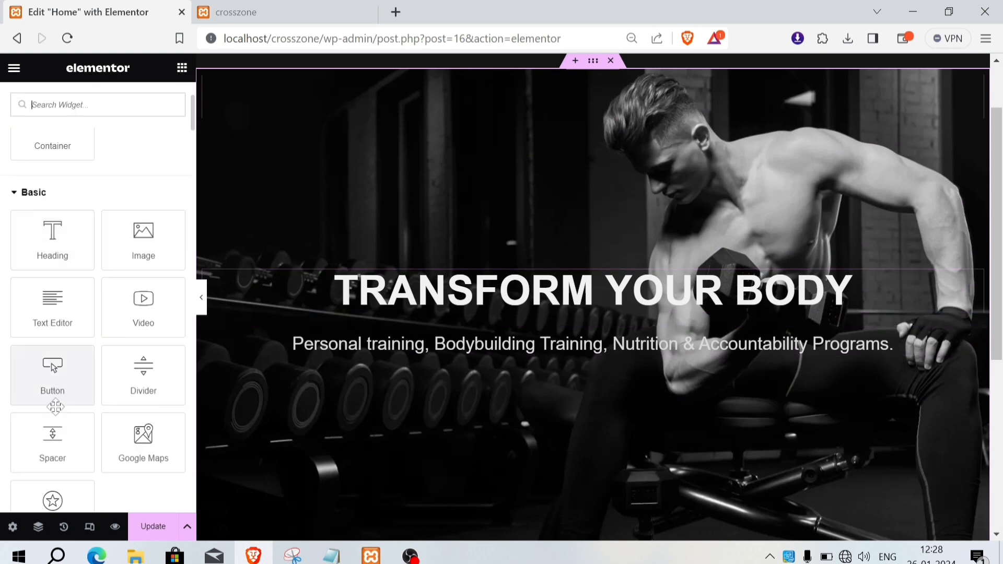
drag(53, 376, 601, 340)
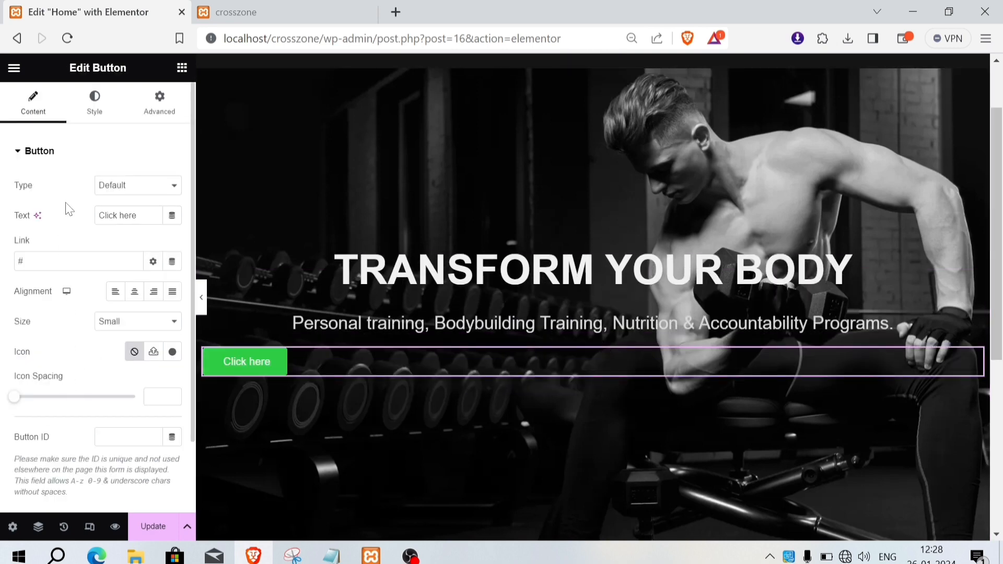
triple_click(126, 216)
key(BackSpace)
text(Boo)
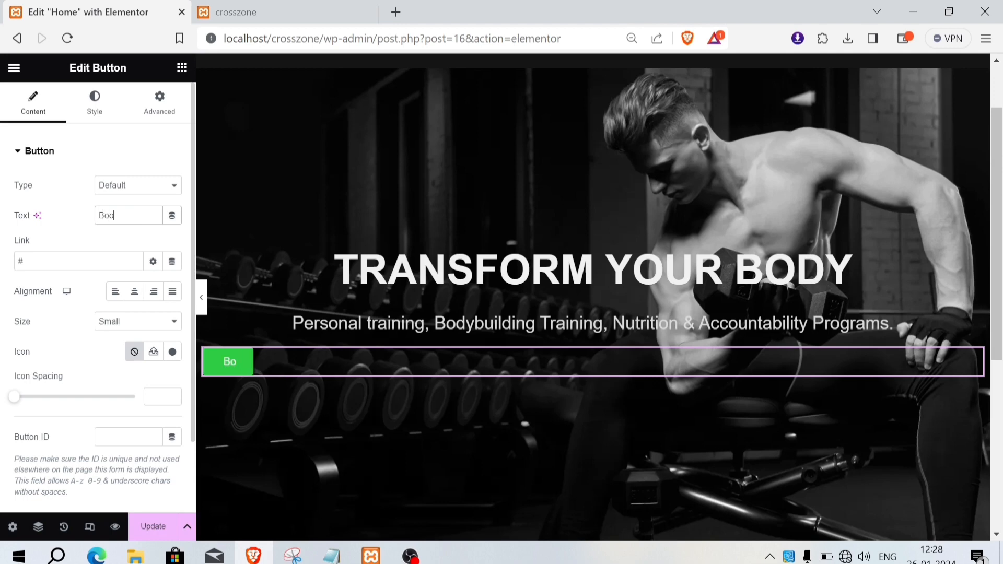
text(k Now)
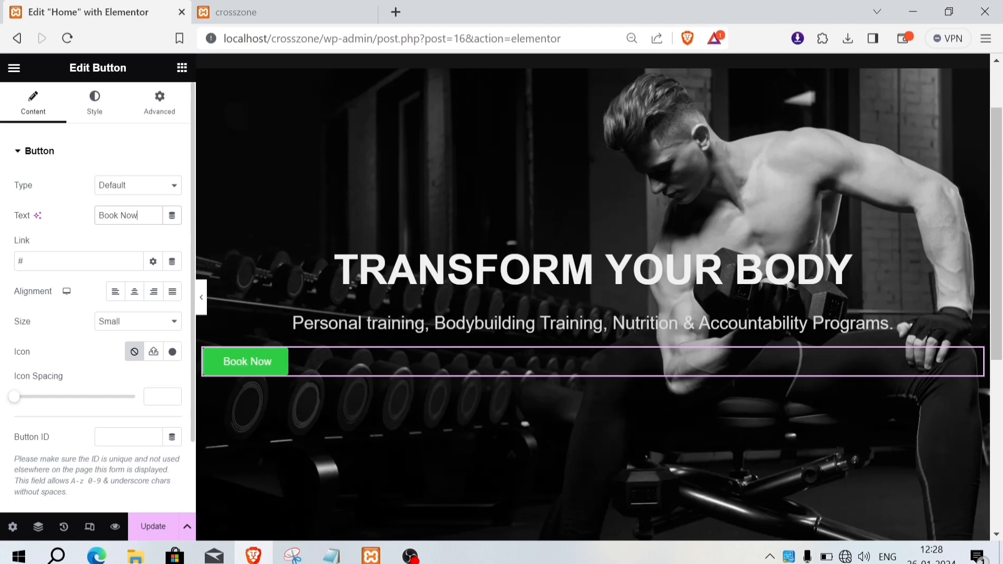
- Center-align the Book Now button and set its size to Medium
click(97, 104)
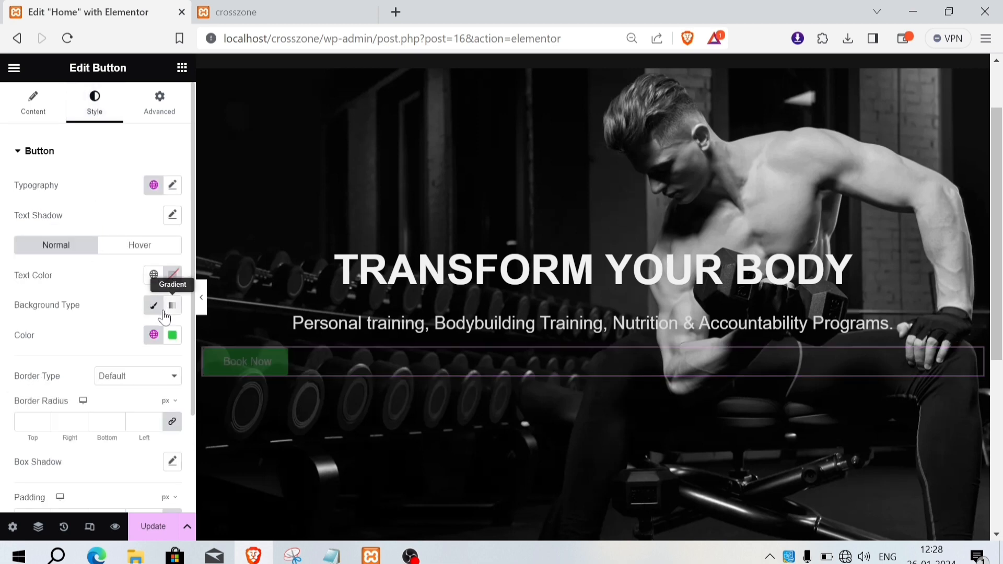
click(31, 110)
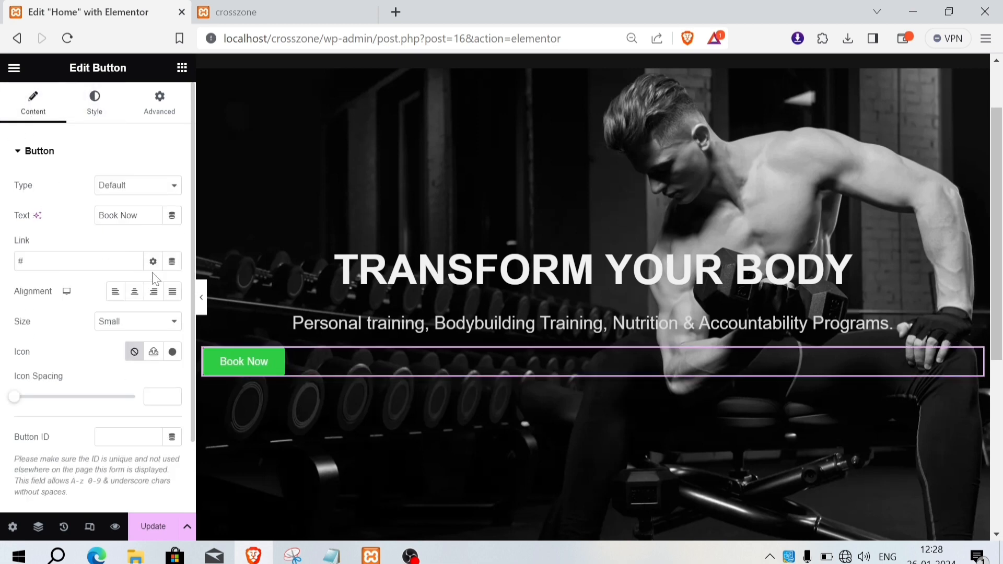
click(135, 296)
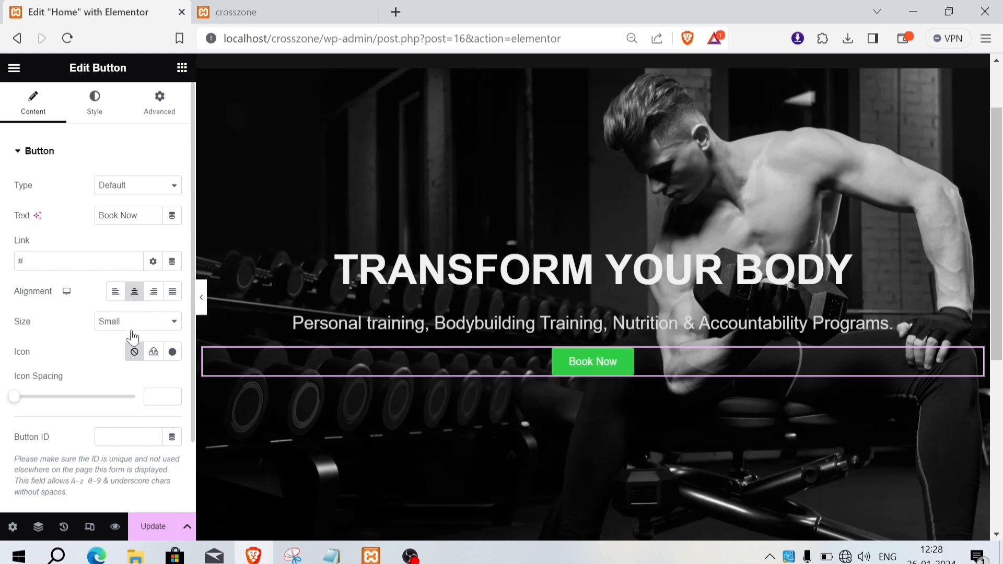
click(133, 323)
click(124, 357)
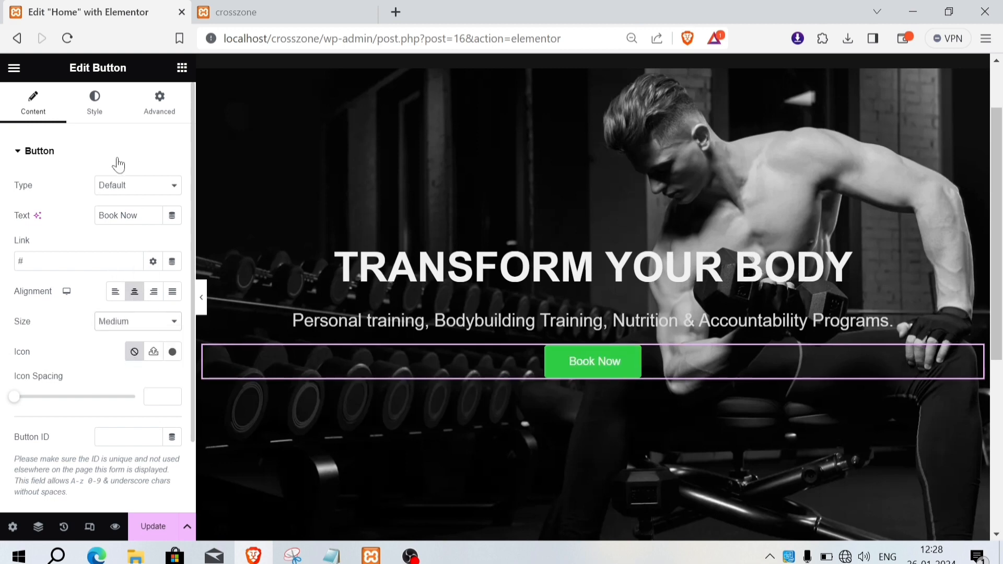
- Set the Book Now button's background to the global Primary color #56E729
click(94, 105)
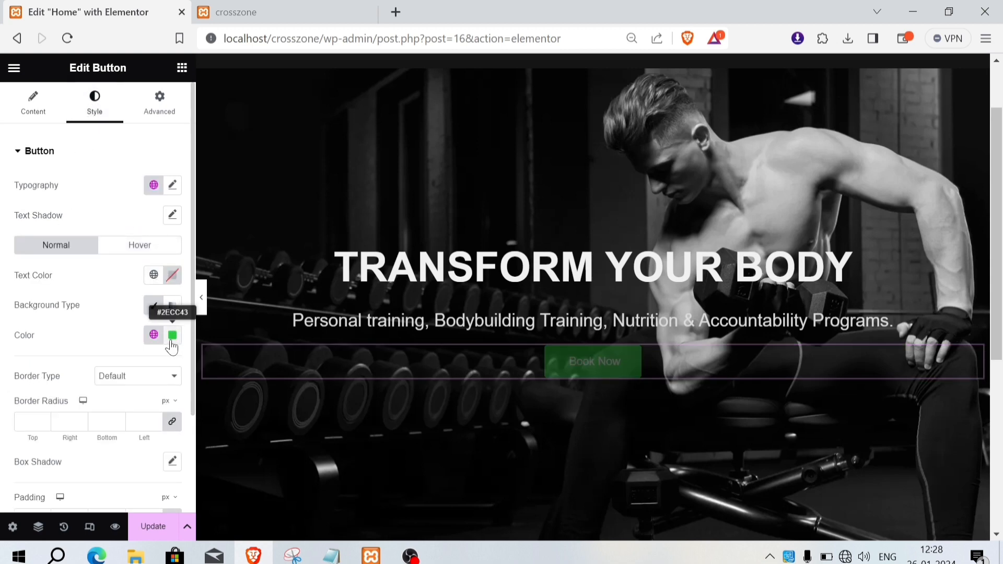
click(154, 335)
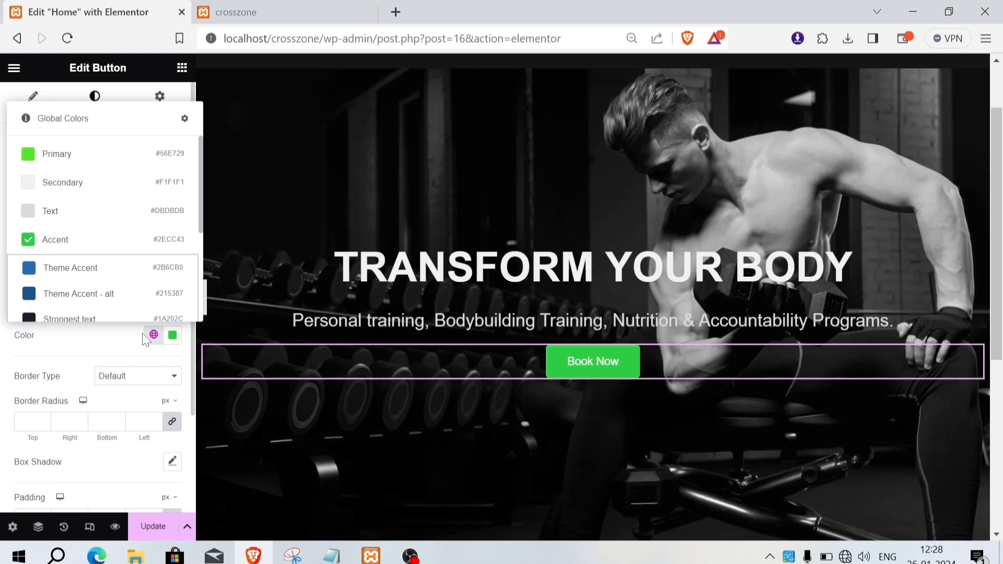
click(45, 164)
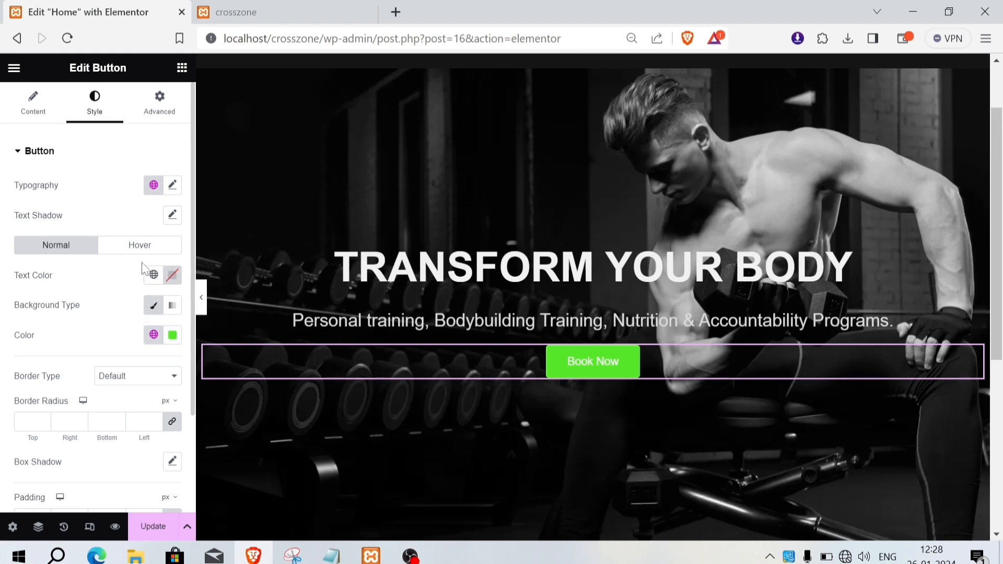
- Set the button's typography size to 26 px
click(173, 186)
drag(28, 307, 38, 308)
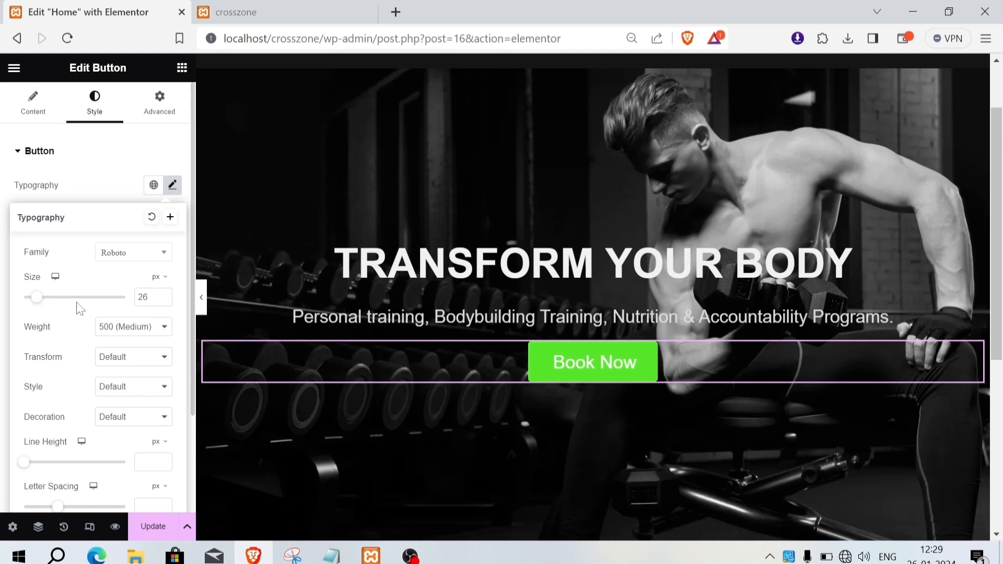
click(83, 173)
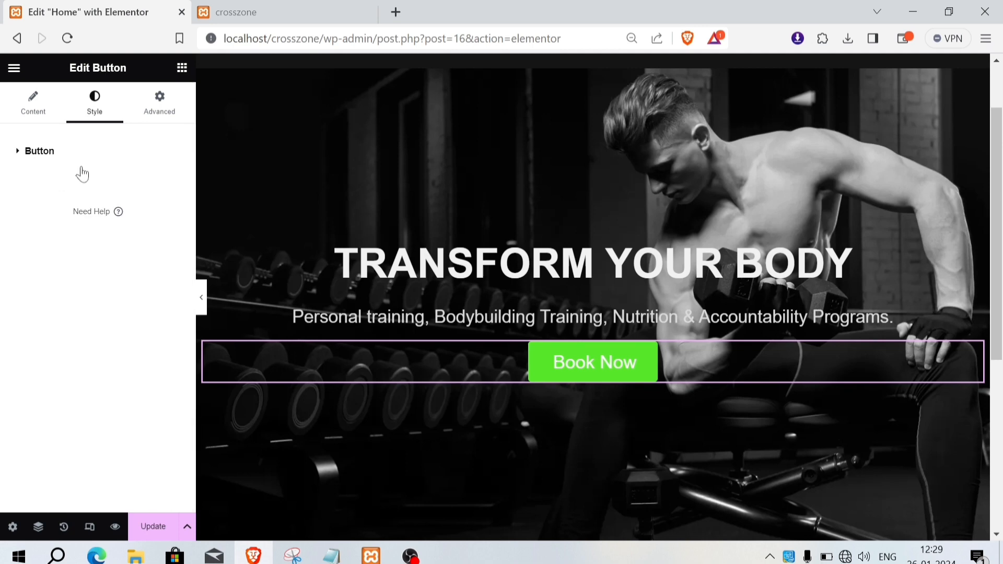
click(35, 166)
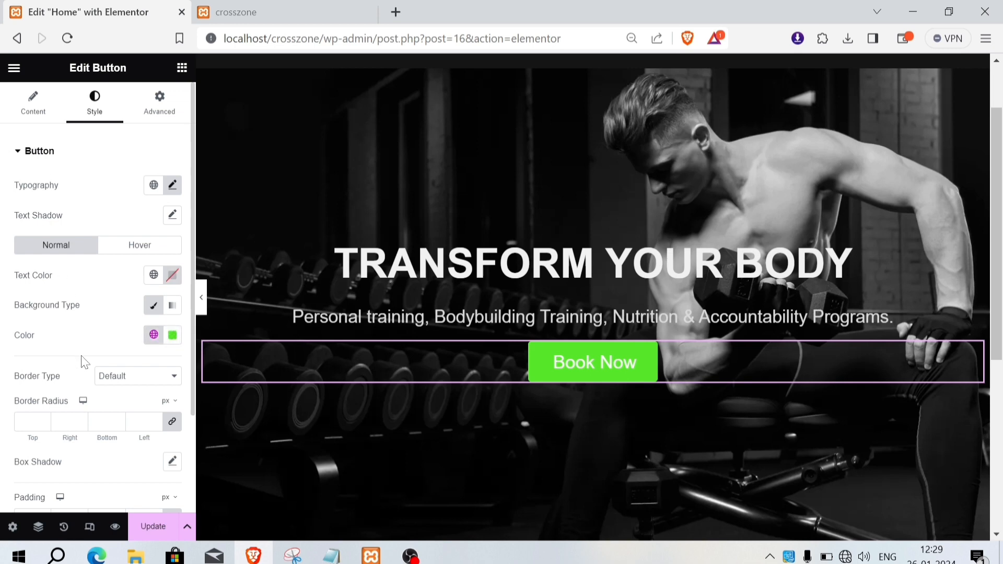
- Give the Book Now button the Grow hover animation and a border radius of 3 px on all corners
scroll(75, 380, down, 2)
click(149, 172)
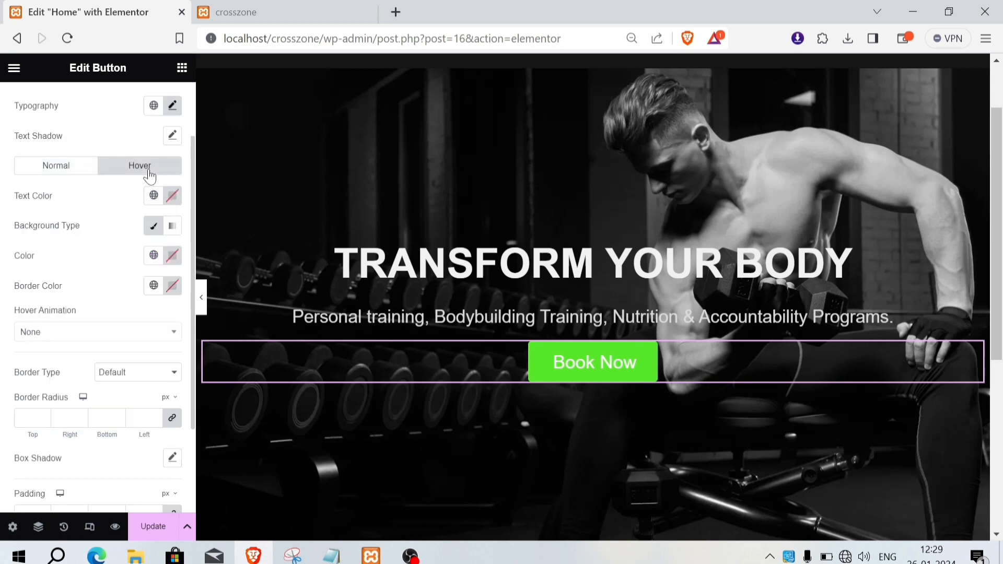
click(61, 335)
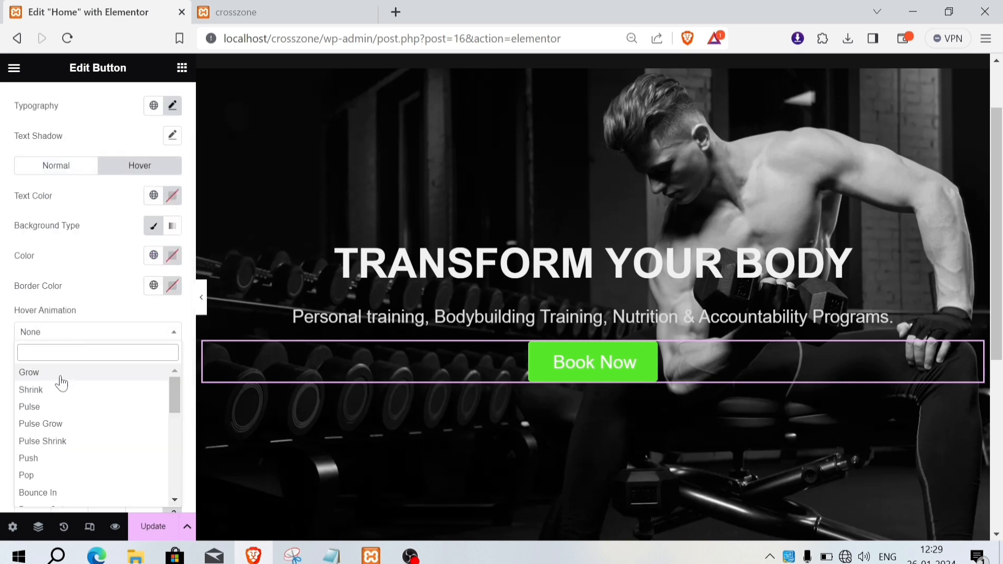
click(44, 377)
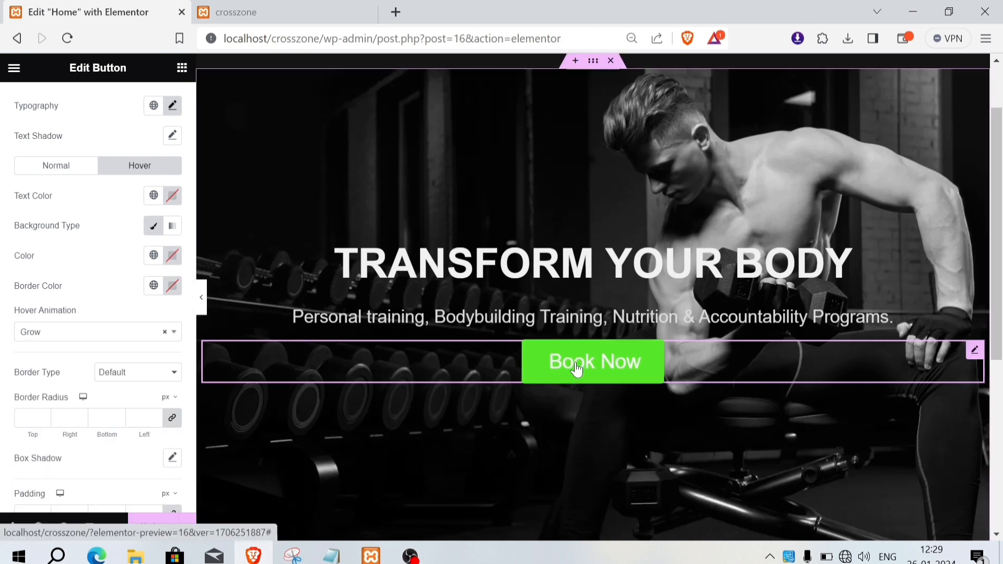
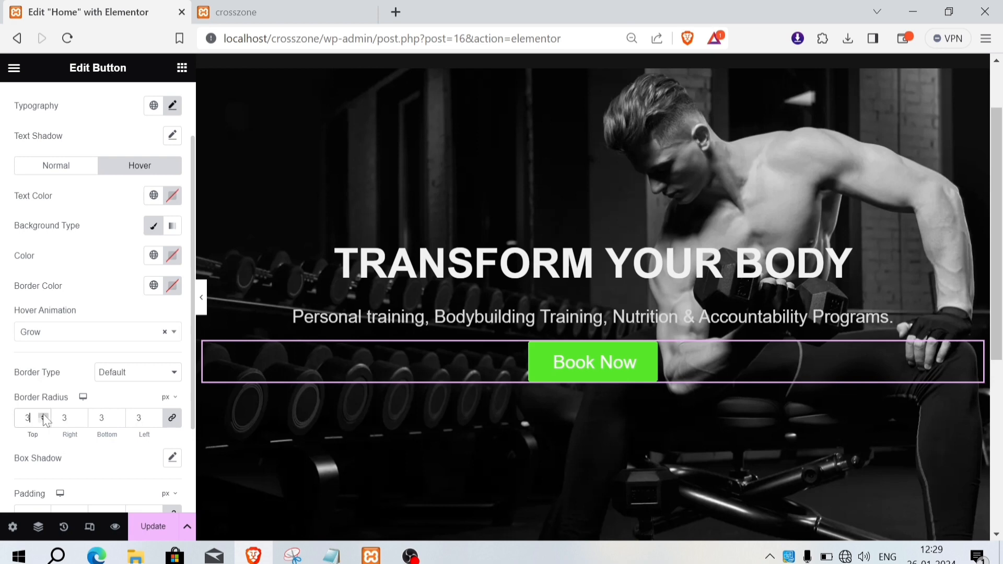
scroll(67, 328, up, 2)
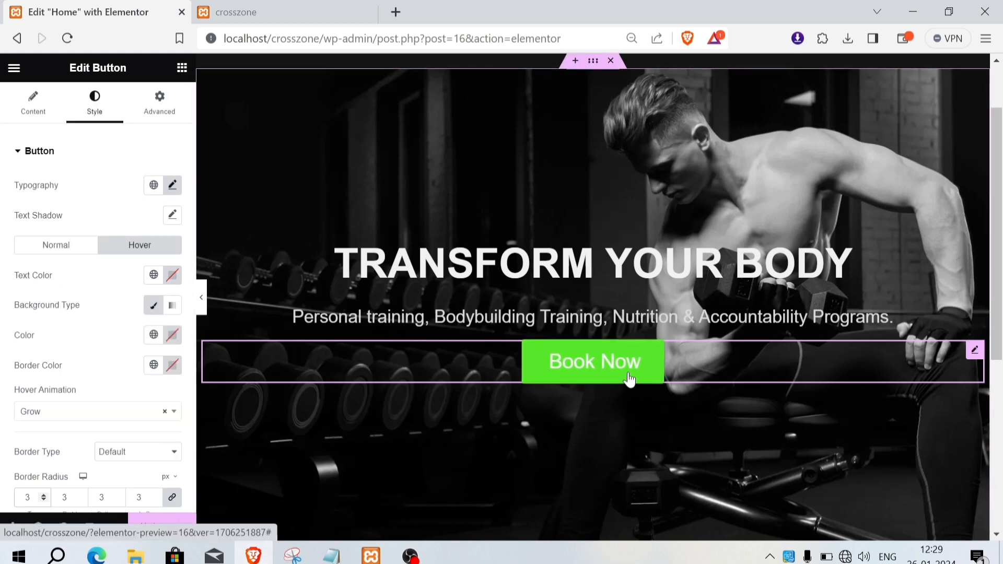
- Review the hero section and page at full width with the editing panel hidden, and then restore the panel
scroll(661, 385, down, 3)
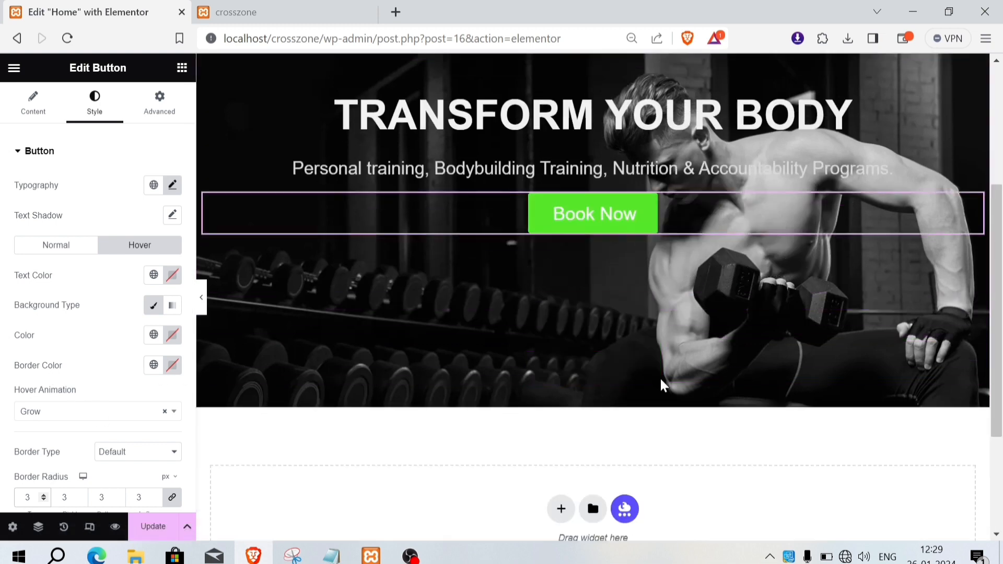
scroll(628, 385, up, 3)
click(202, 298)
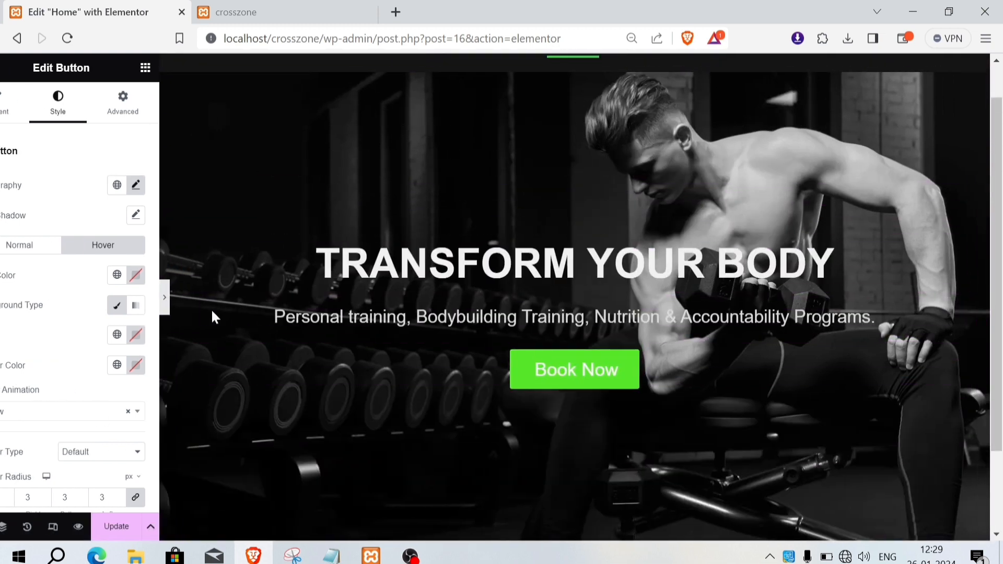
scroll(447, 334, up, 1)
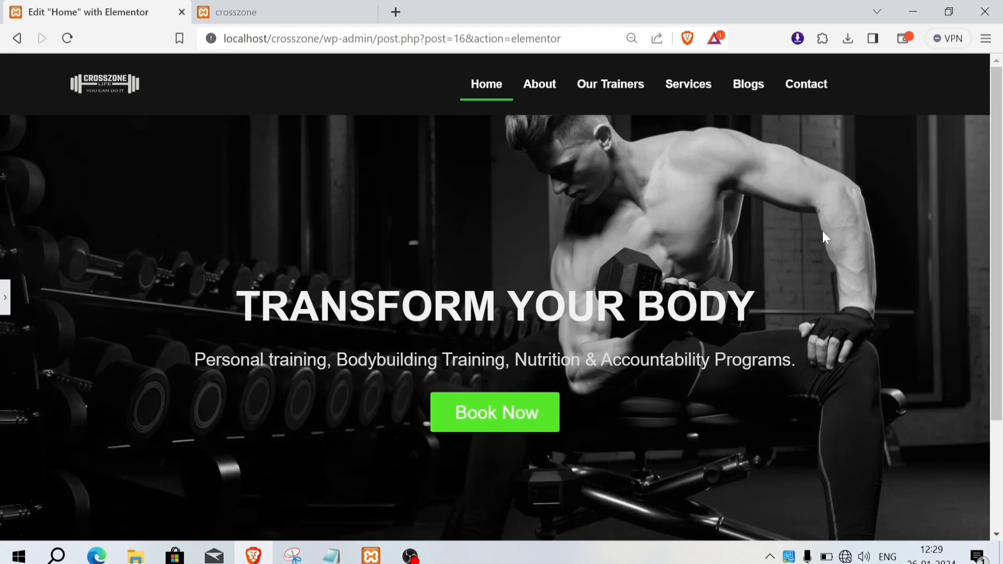
scroll(823, 233, down, 3)
scroll(784, 285, up, 3)
scroll(784, 286, down, 3)
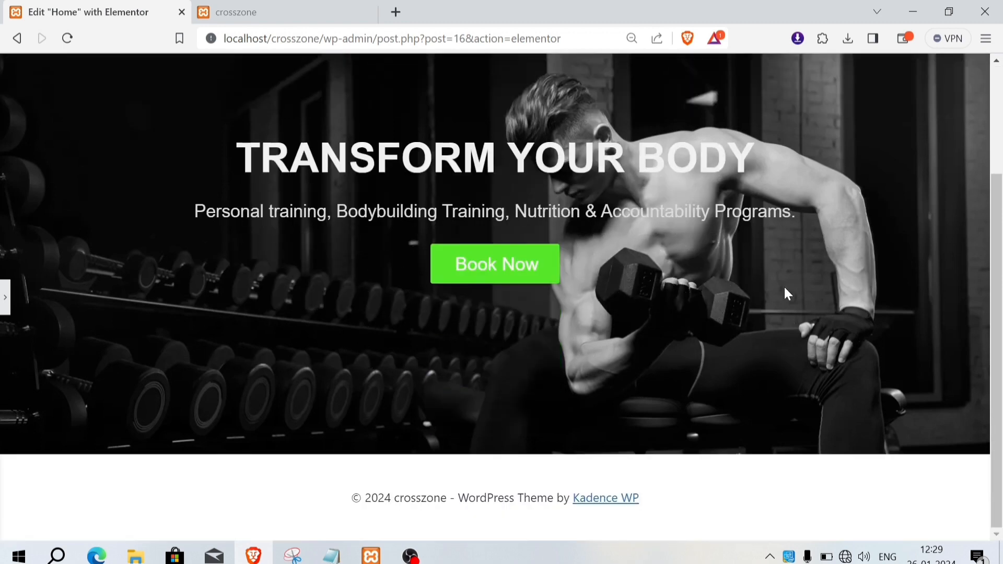
scroll(785, 289, up, 3)
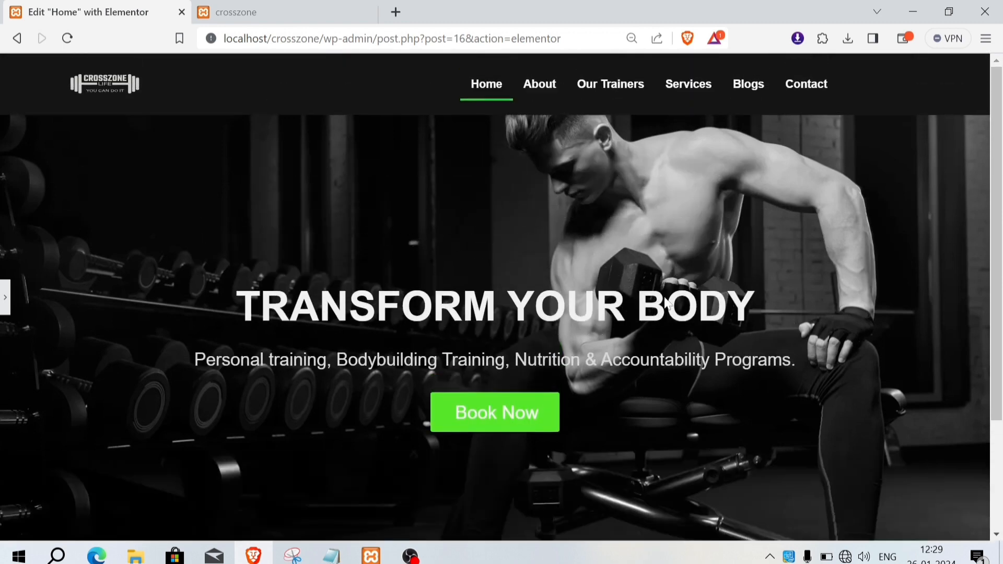
click(4, 300)
- Add a container with two equal side-by-side columns below the hero section and set its Content Width to Full Width
scroll(681, 446, down, 4)
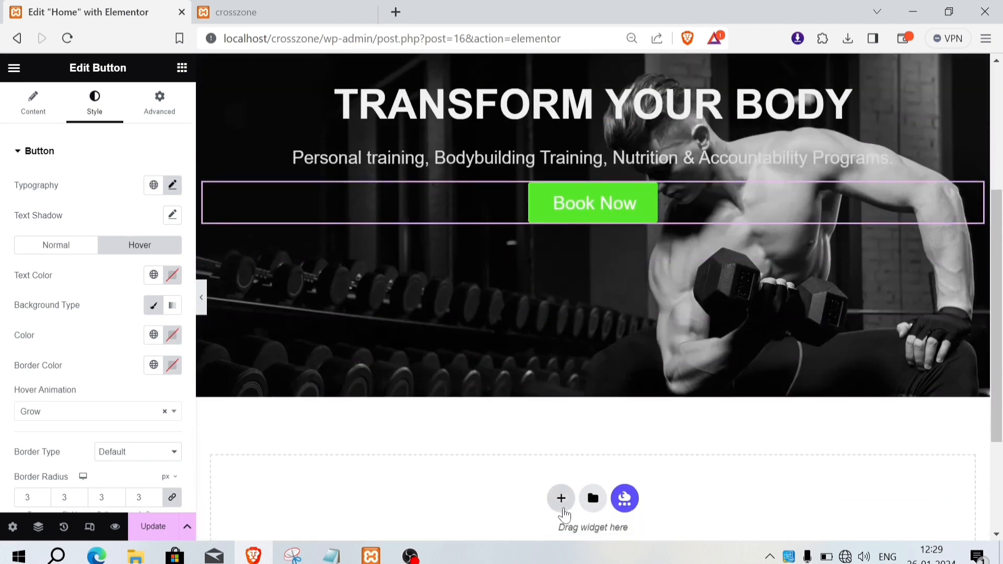
click(562, 498)
scroll(574, 472, down, 3)
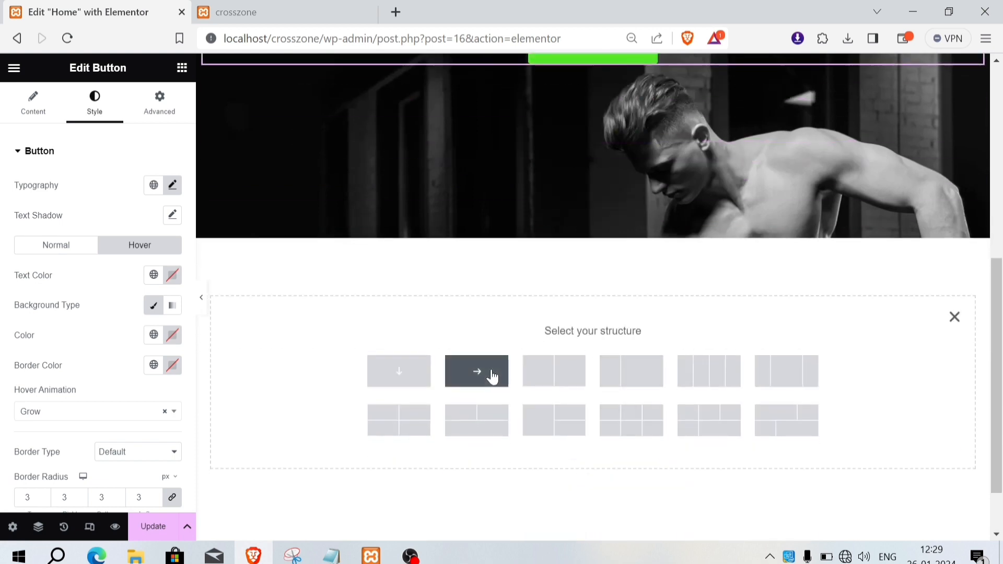
click(412, 397)
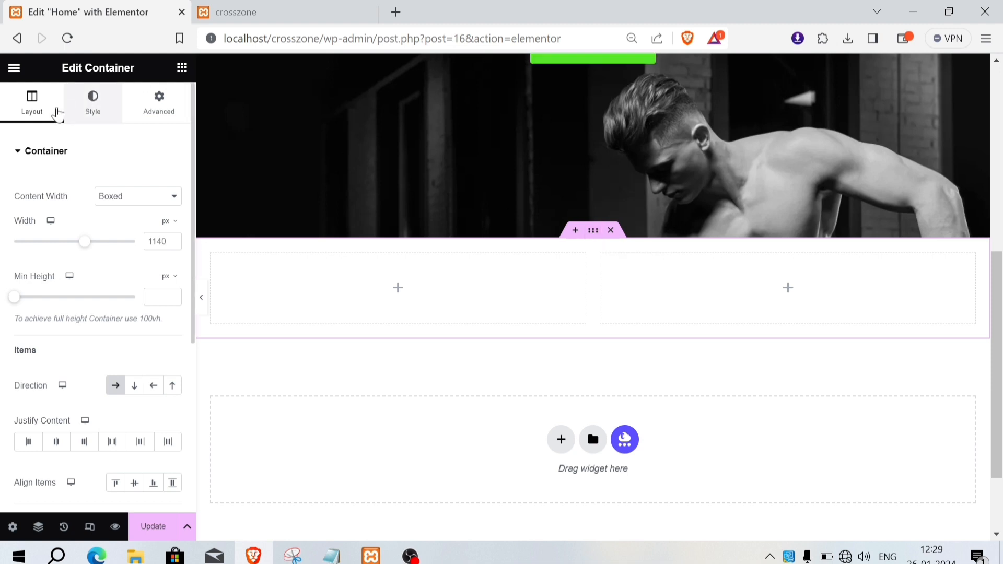
click(133, 198)
click(124, 220)
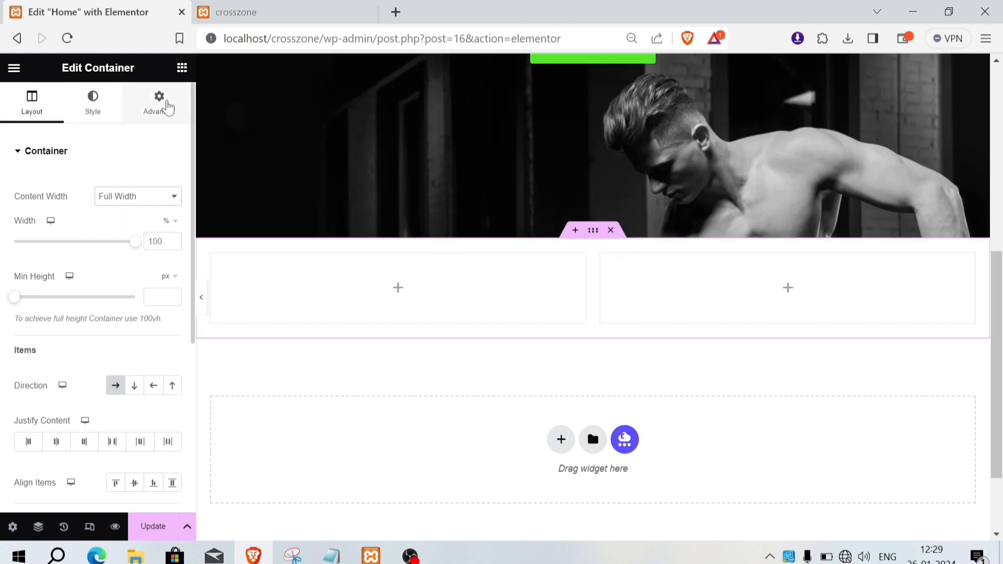
- Set the new two-column container's background type to Classic
click(159, 105)
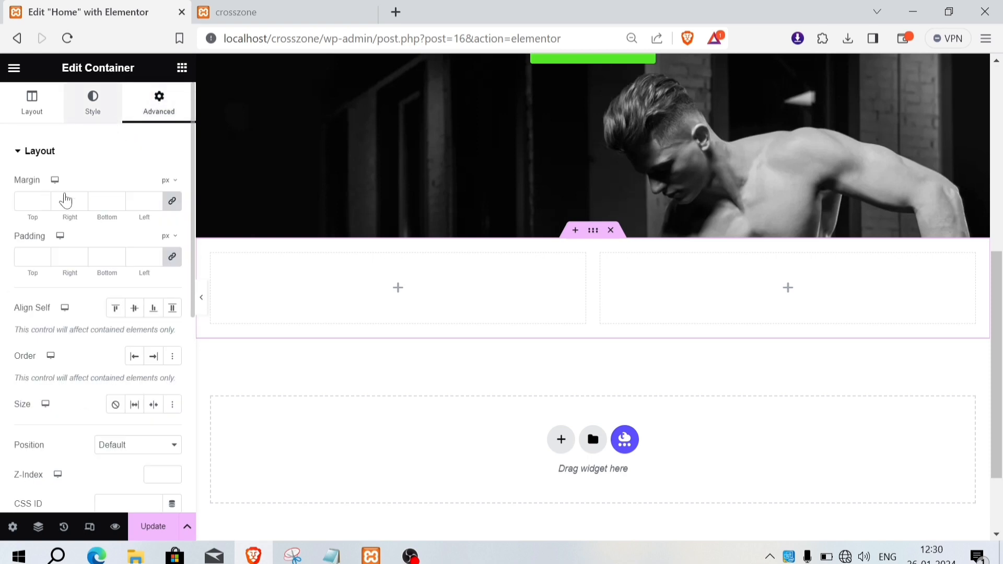
click(93, 104)
click(115, 215)
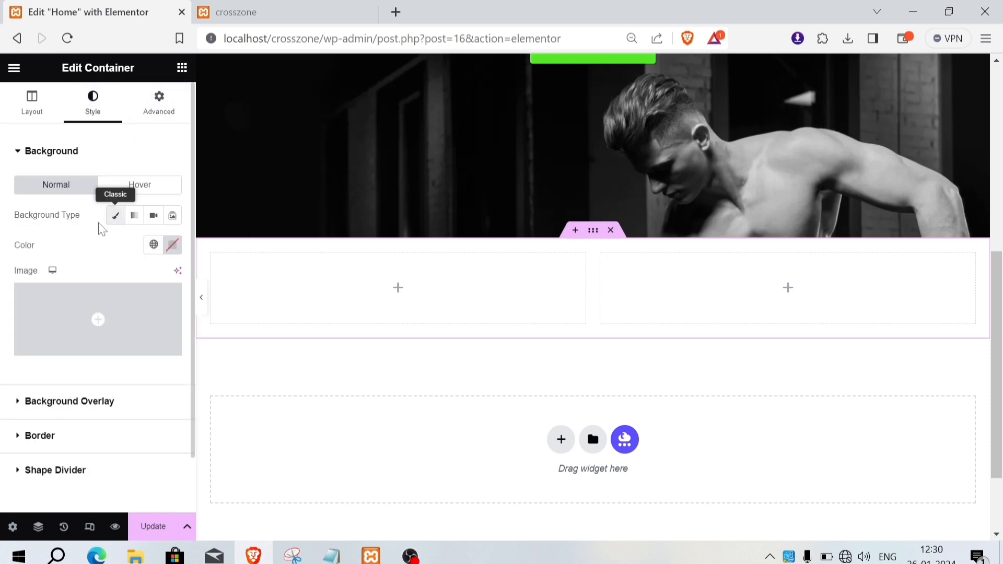
click(150, 249)
scroll(79, 403, down, 3)
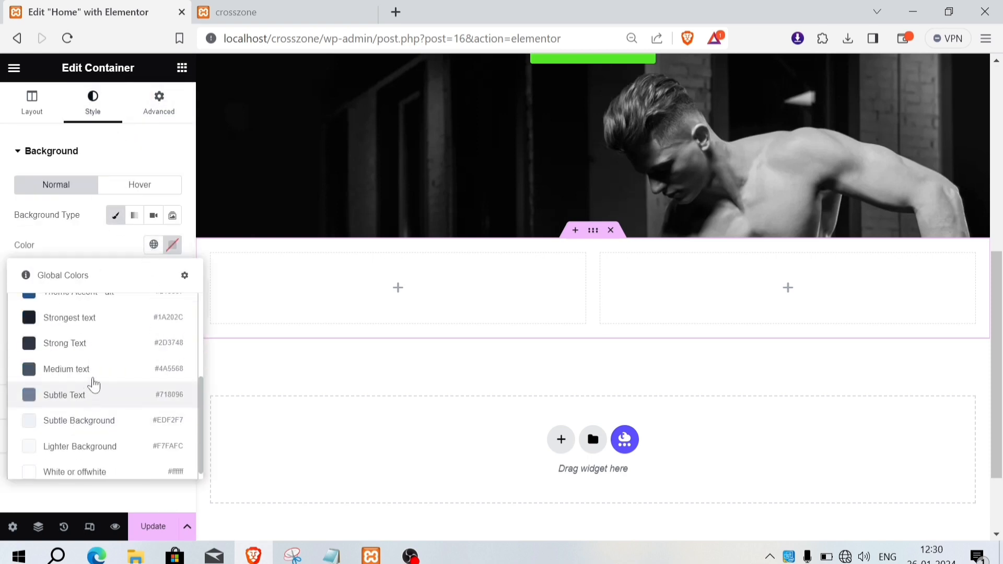
click(94, 249)
- Set the container's background color to #131313
click(172, 245)
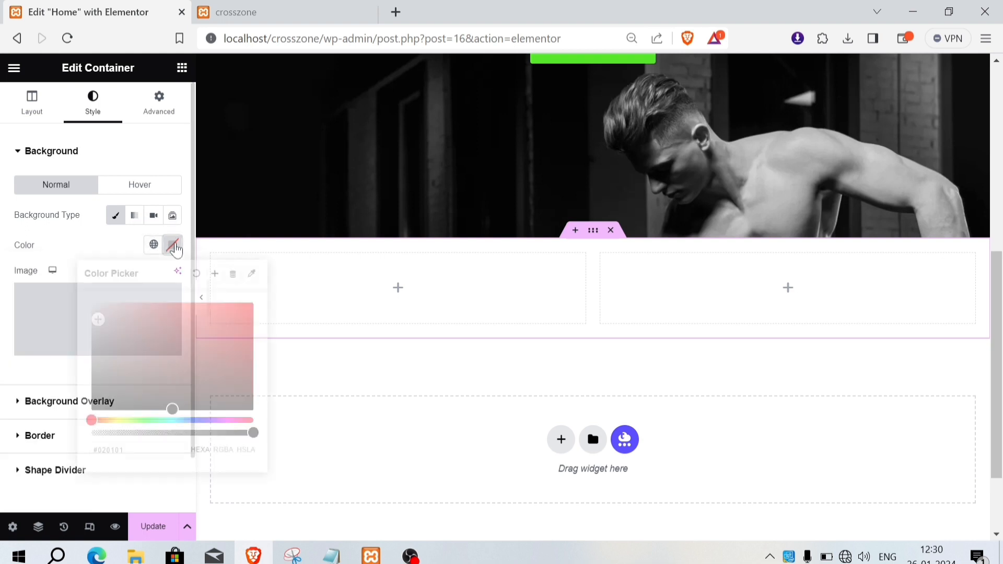
text(Accountability Programs)
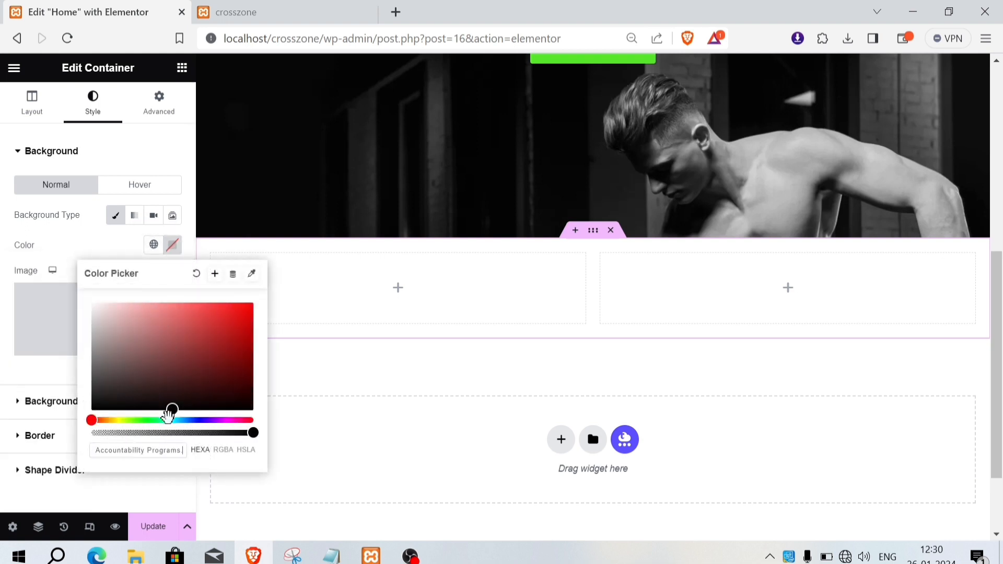
key(ctrl+z)
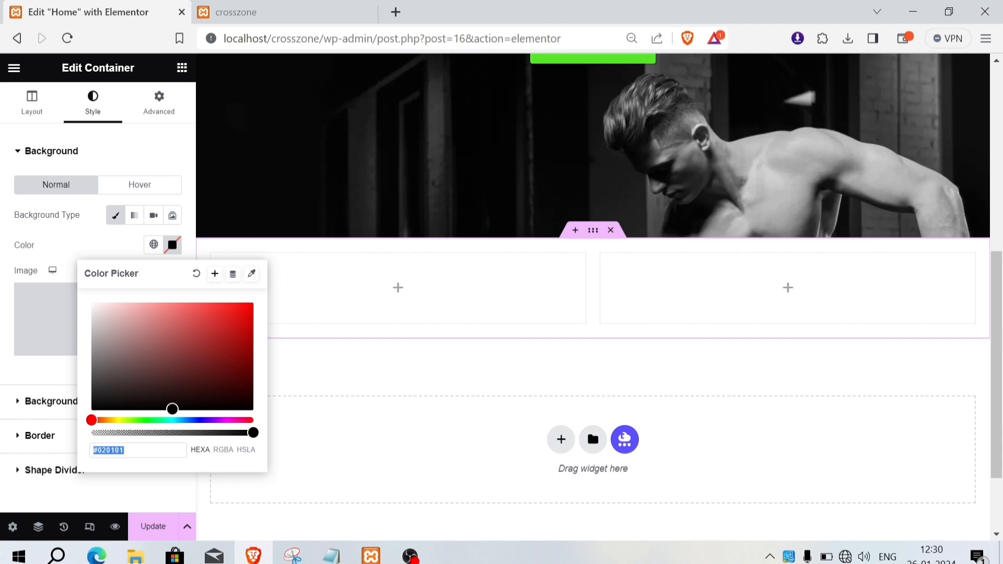
key(BackSpace)
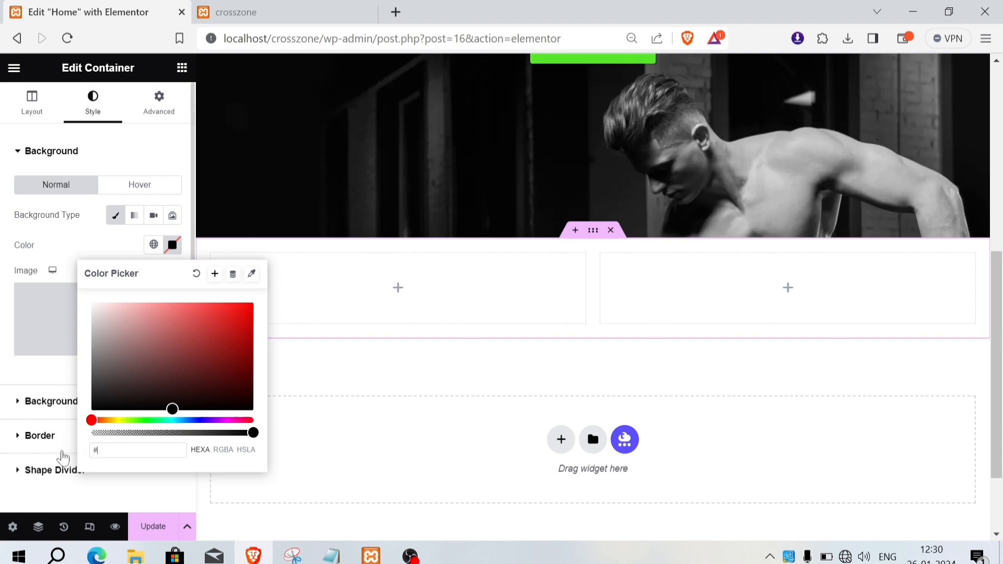
text(#1313)
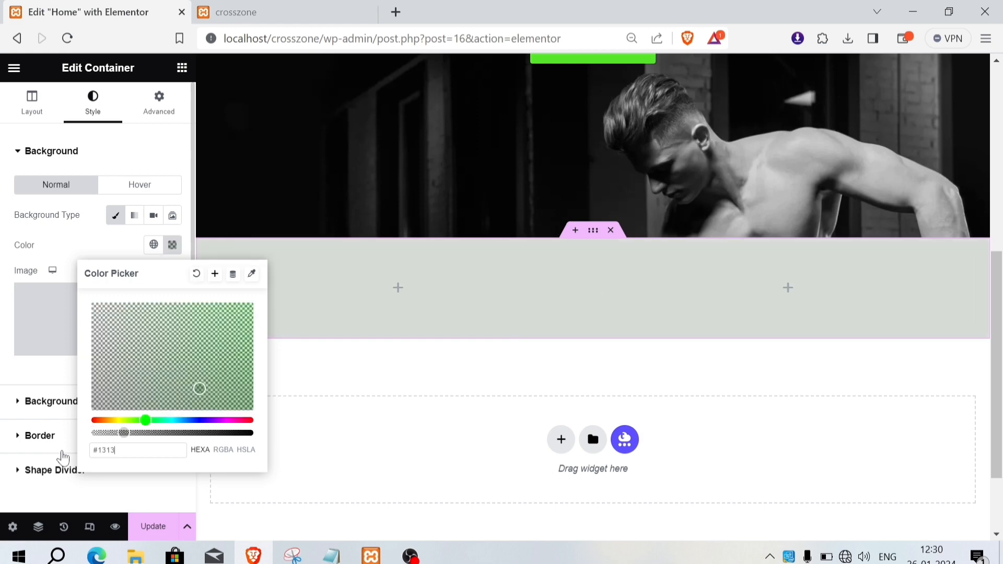
text(13)
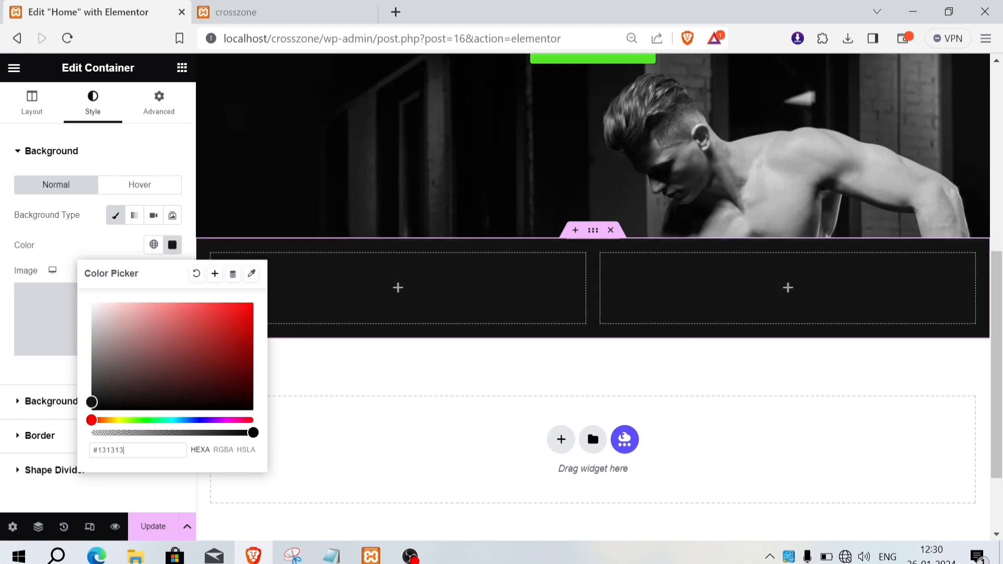
drag(131, 451, 88, 450)
click(80, 241)
click(182, 67)
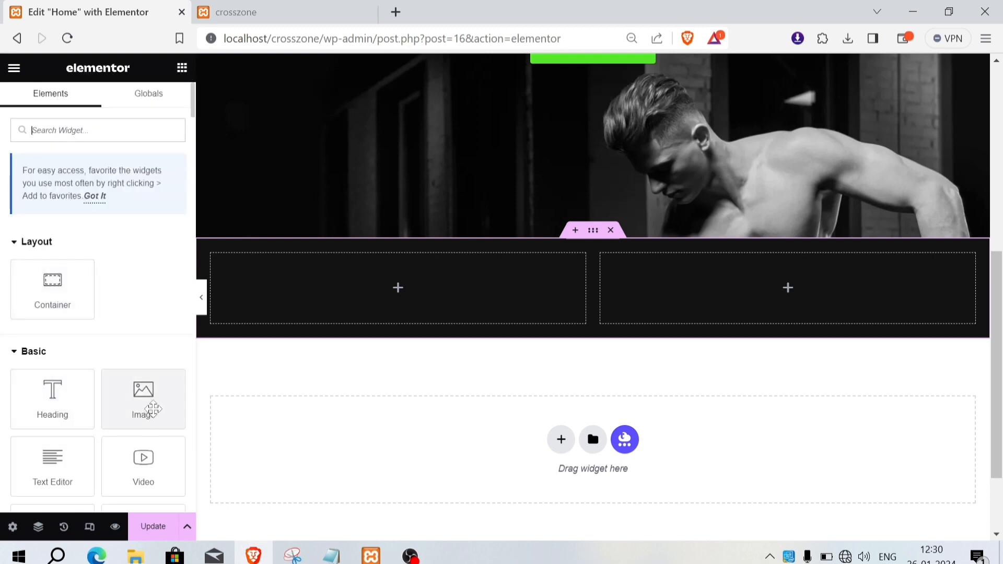
drag(150, 406, 406, 307)
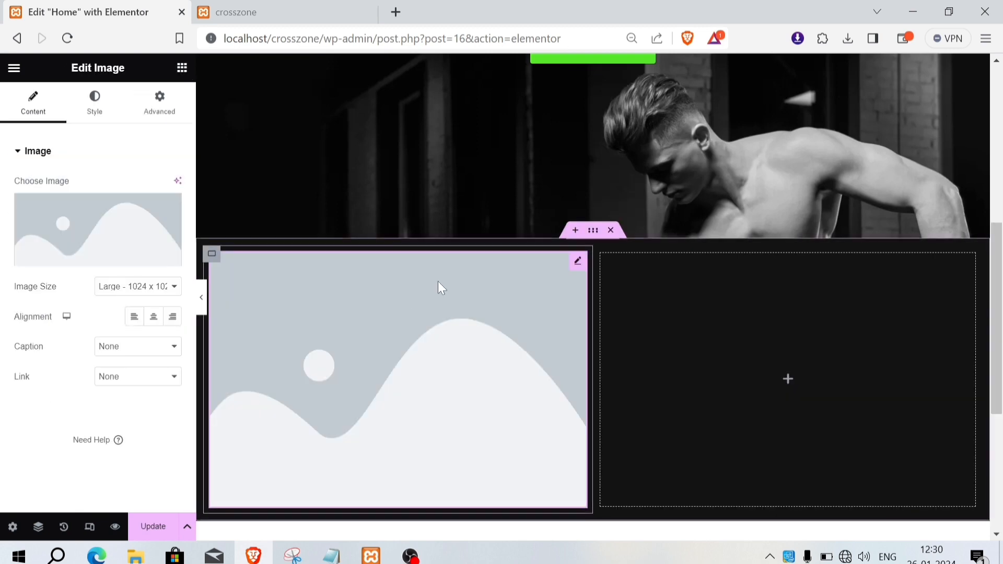
click(112, 222)
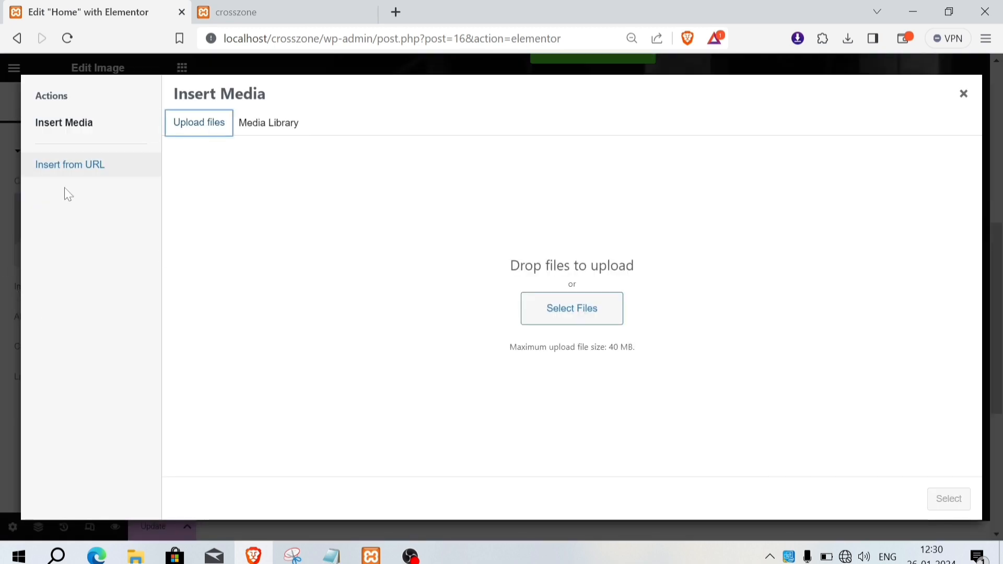
click(601, 317)
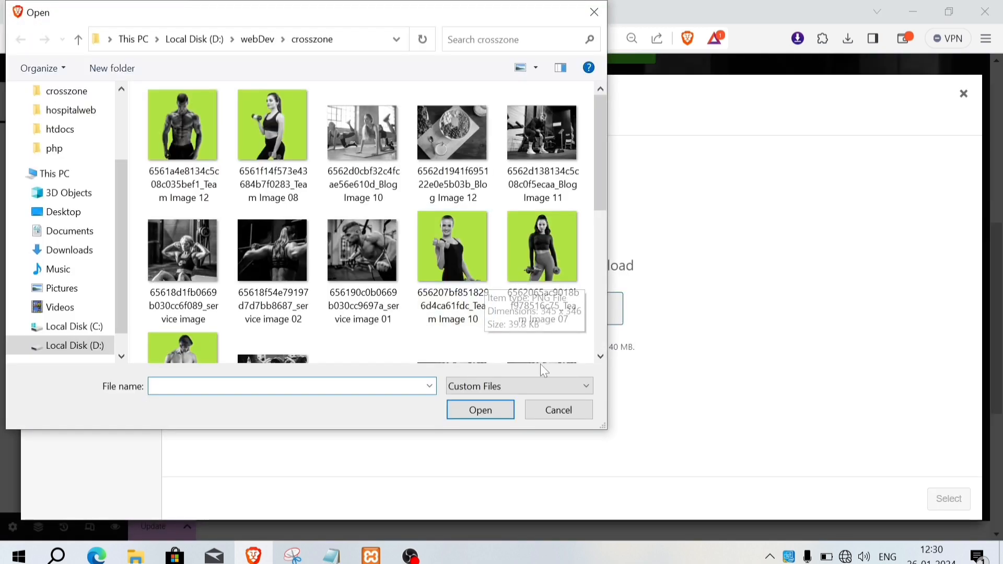
drag(600, 138, 604, 290)
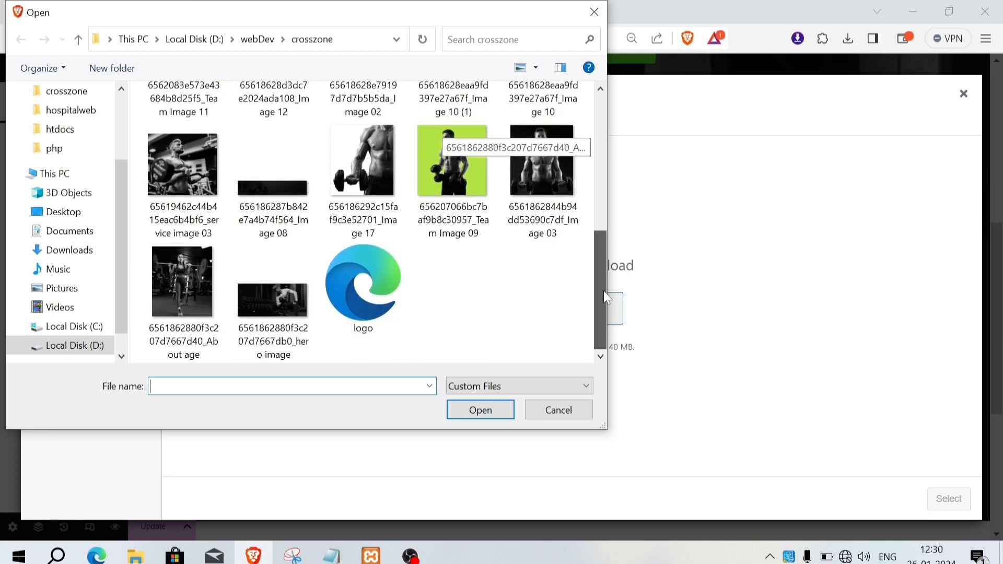
click(191, 291)
click(499, 410)
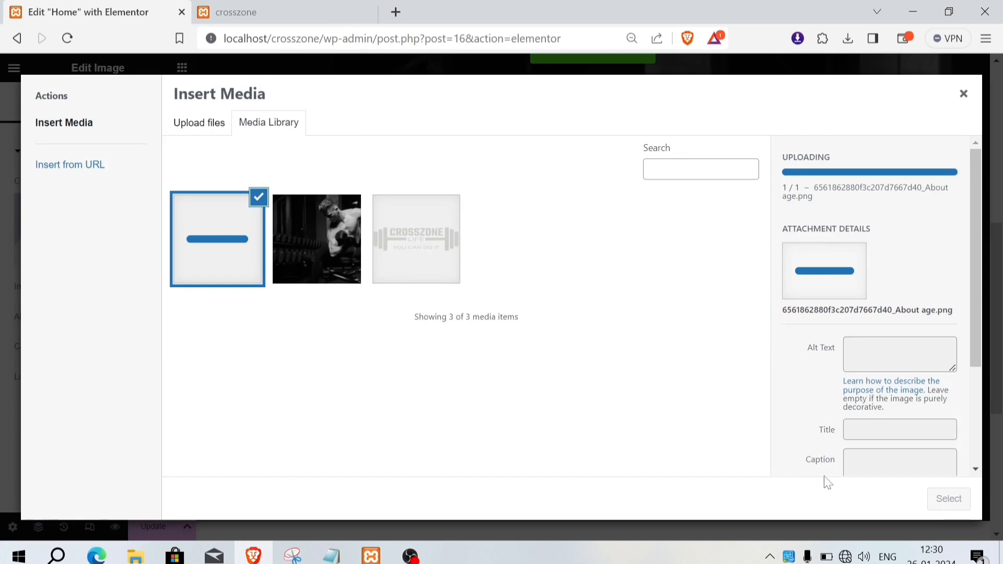
click(949, 500)
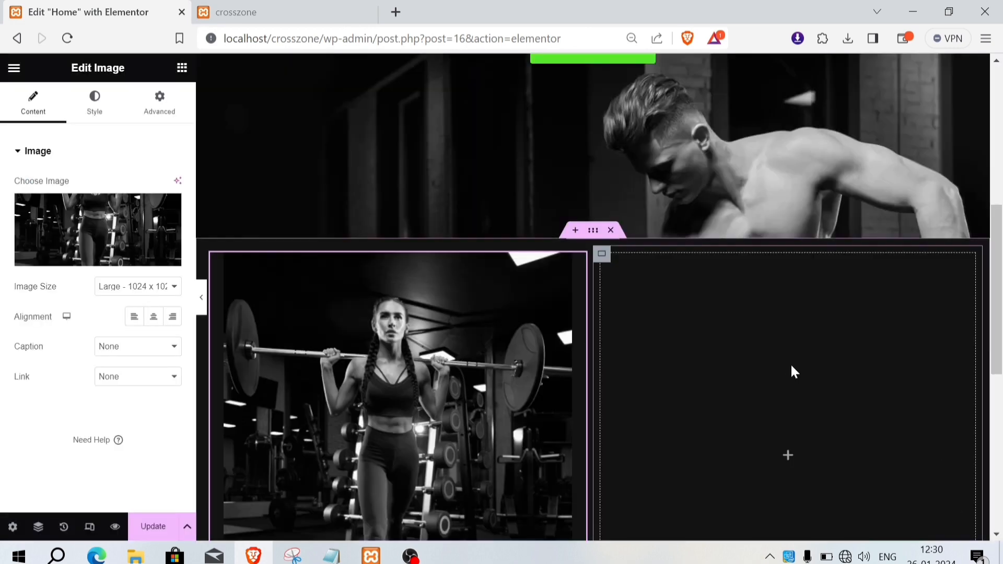
- Add a heading to the right column with the title "TOP-RATED GYMS IN CROSSZONE" copied from the Notepad notes
scroll(693, 390, down, 3)
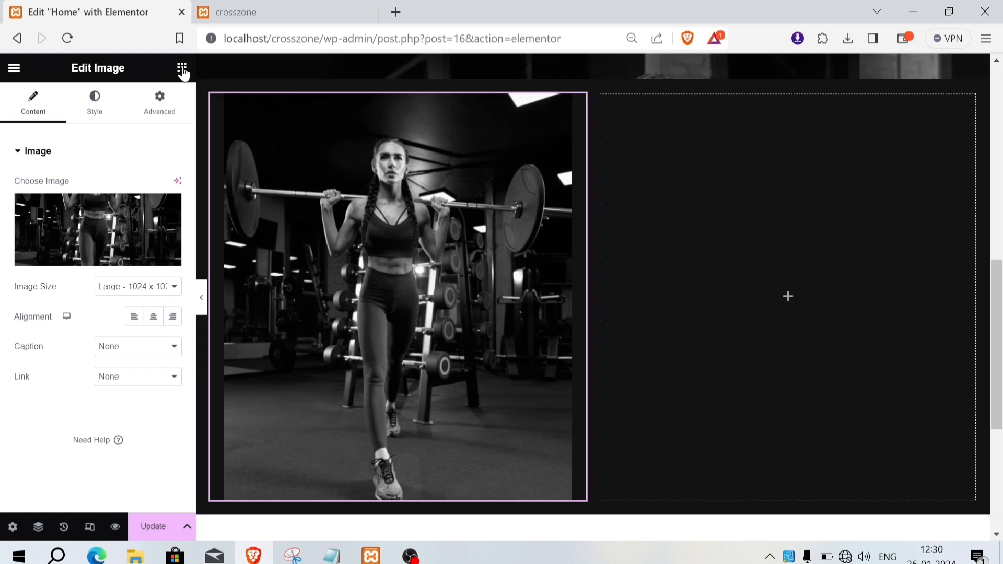
drag(50, 395, 811, 308)
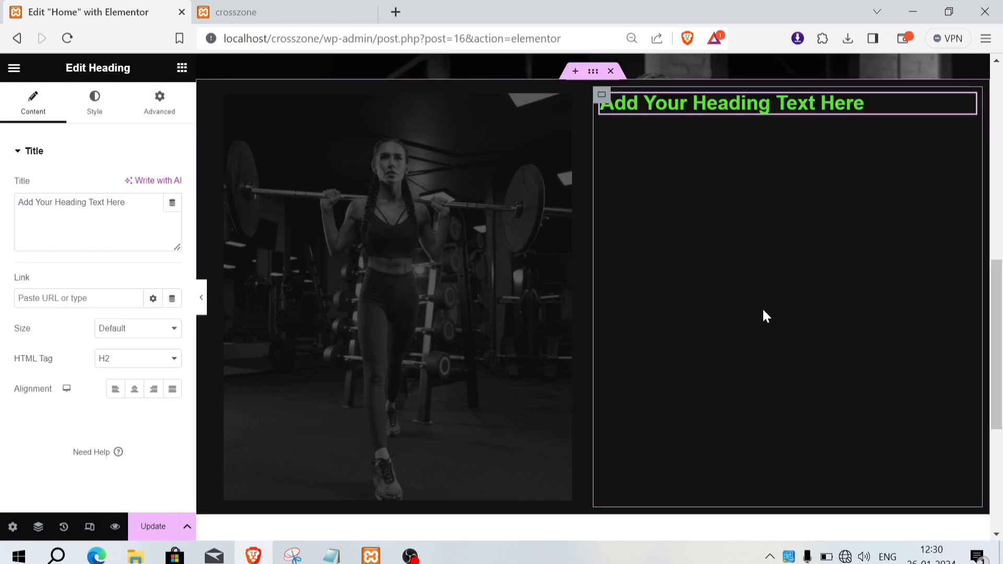
click(331, 556)
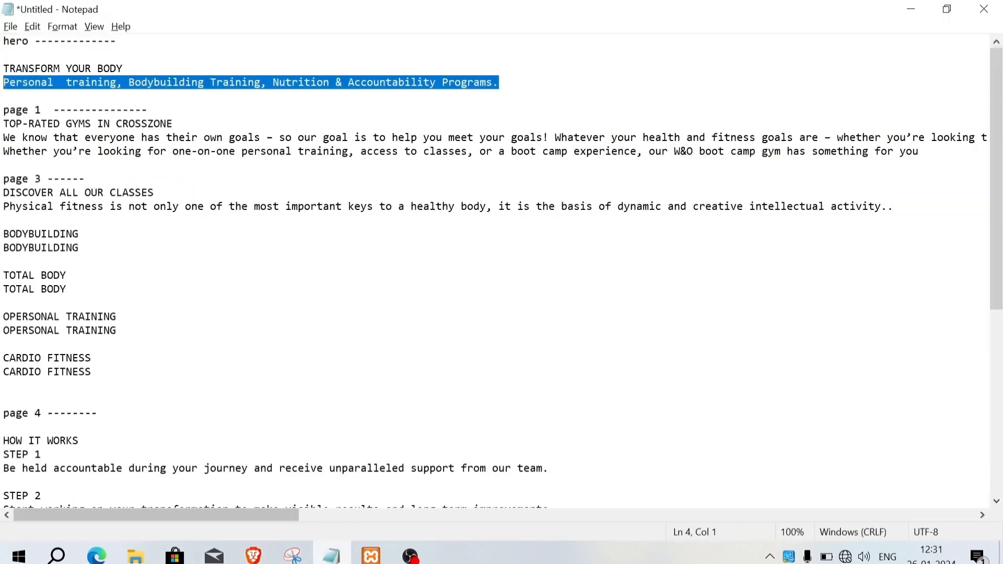
drag(173, 124, 22, 123)
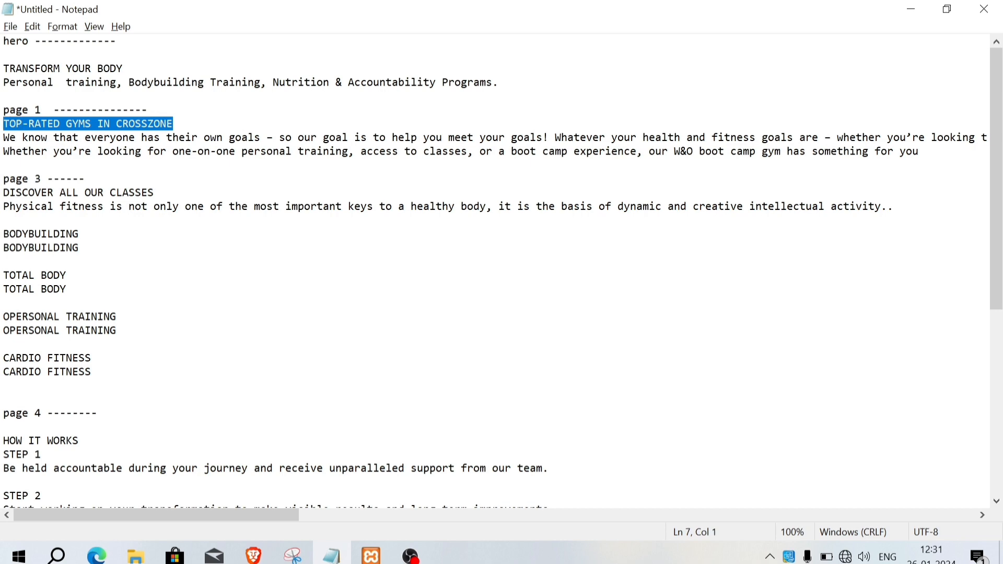
key(alt+Tab)
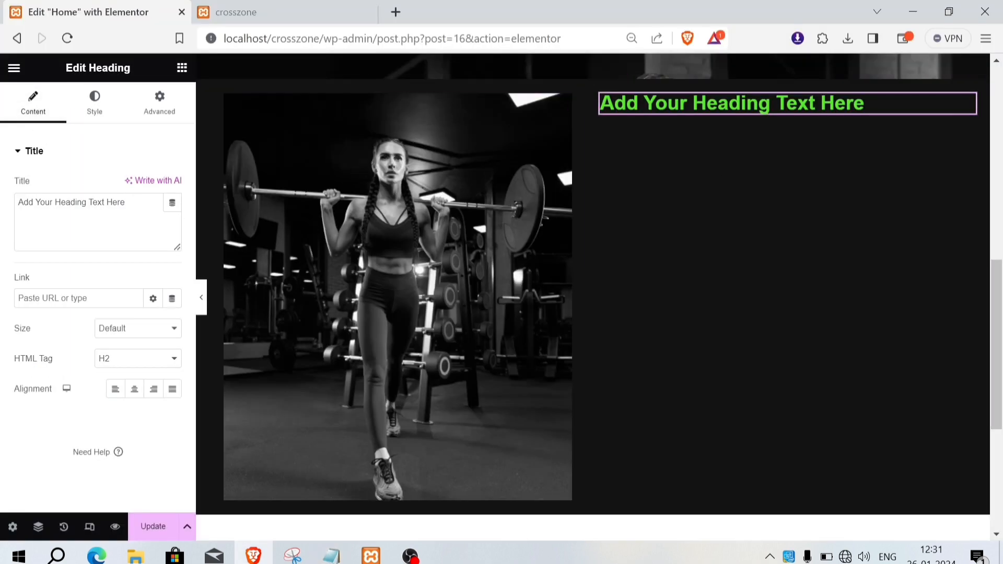
drag(126, 202, 2, 212)
text(TOP-RATED GYMS IN CROSSZONE)
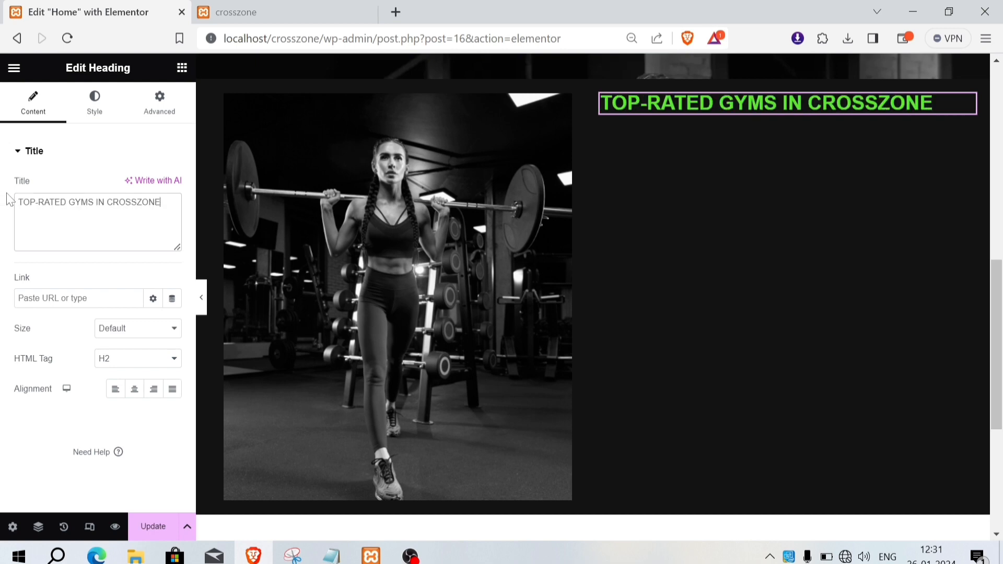
- Add another heading above "TOP-RATED GYMS IN CROSSZONE" and title it "About Us"
click(181, 68)
drag(68, 400, 694, 100)
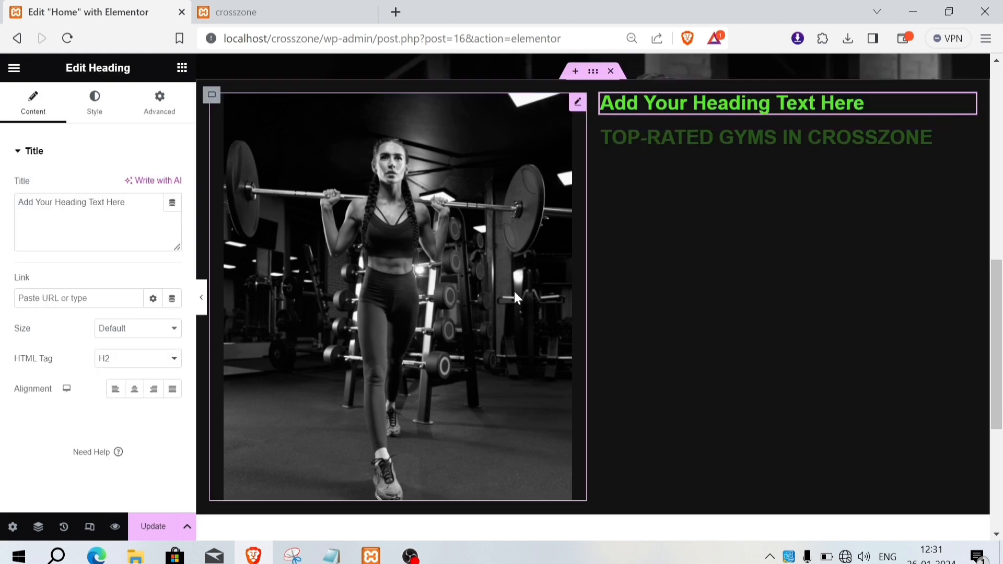
triple_click(72, 203)
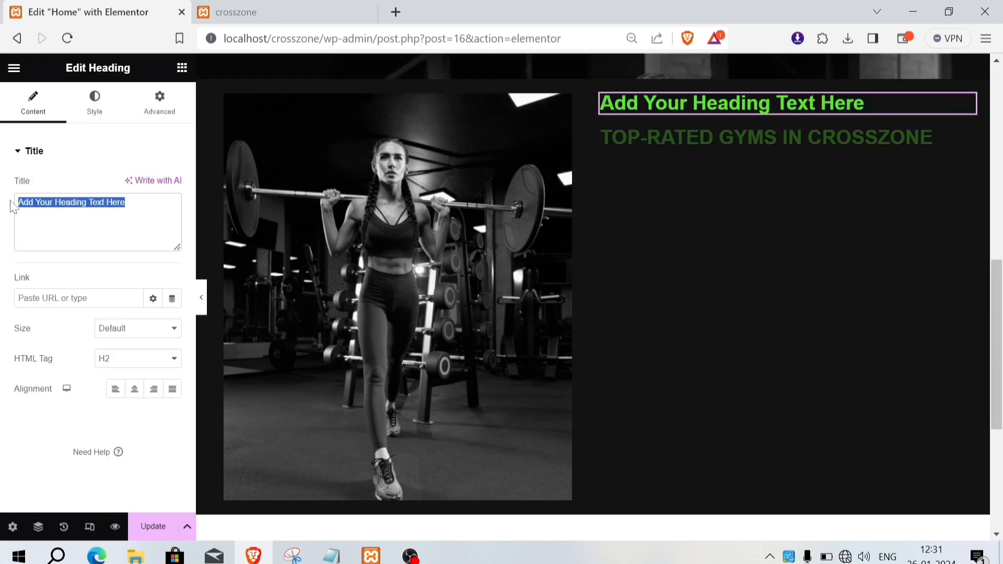
text(About Us)
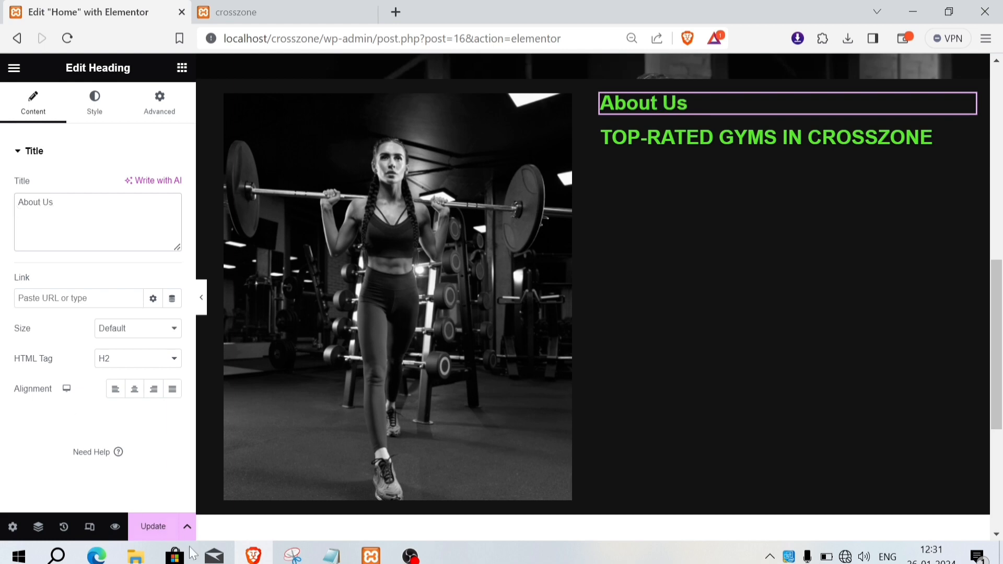
- Add a Text Editor below the two headings and replace its placeholder with the two "page 1" paragraphs from the Notepad notes
click(182, 67)
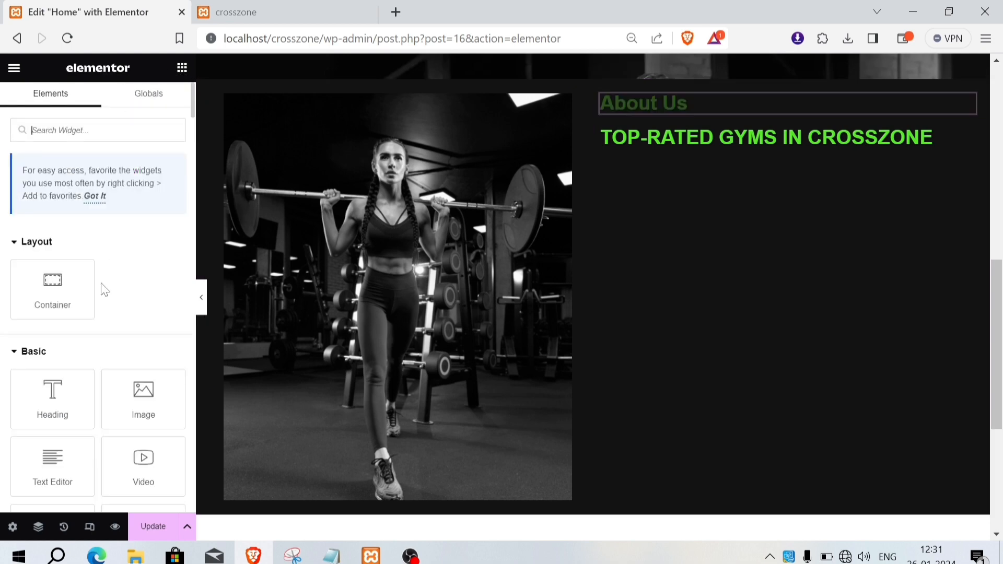
drag(66, 470, 732, 146)
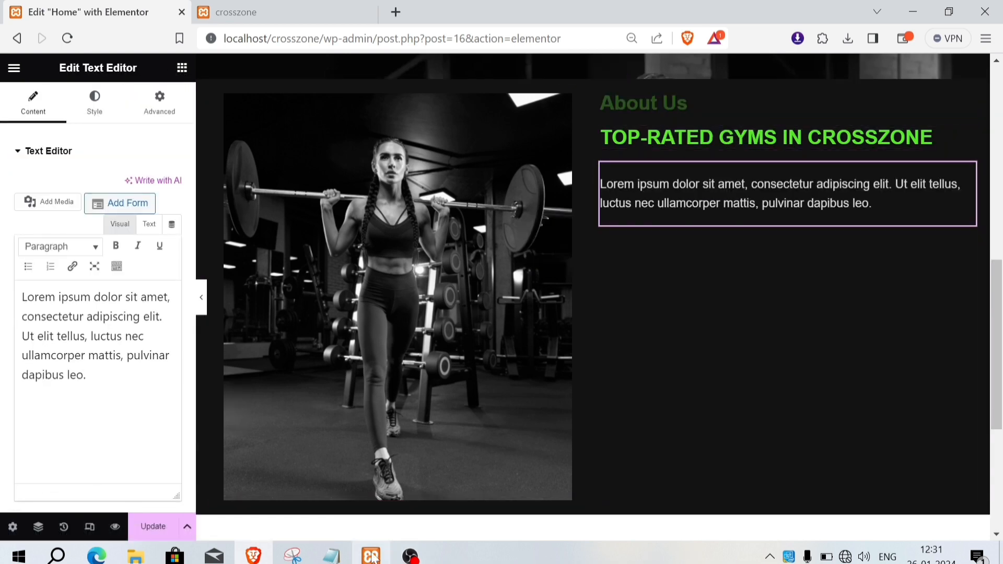
click(334, 556)
drag(4, 138, 922, 163)
key(ctrl+c)
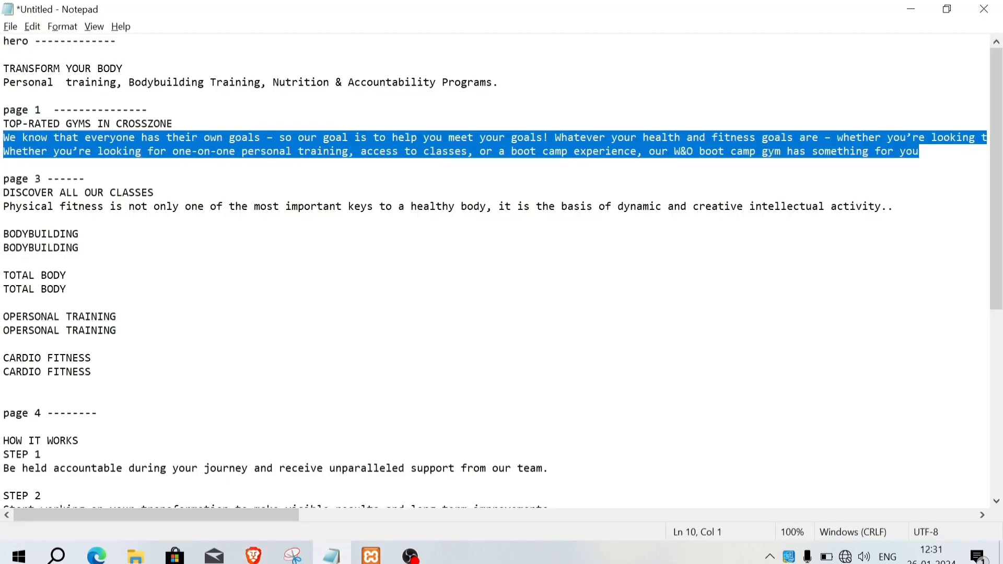
key(alt+Tab)
drag(87, 377, 4, 287)
key(ctrl+v)
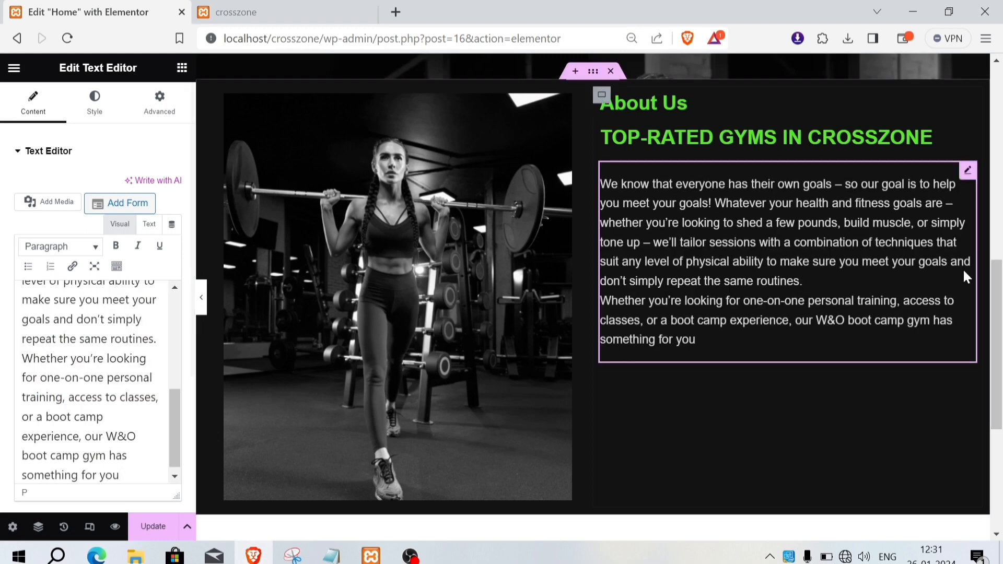
- Open the style settings of the About Us heading
click(683, 107)
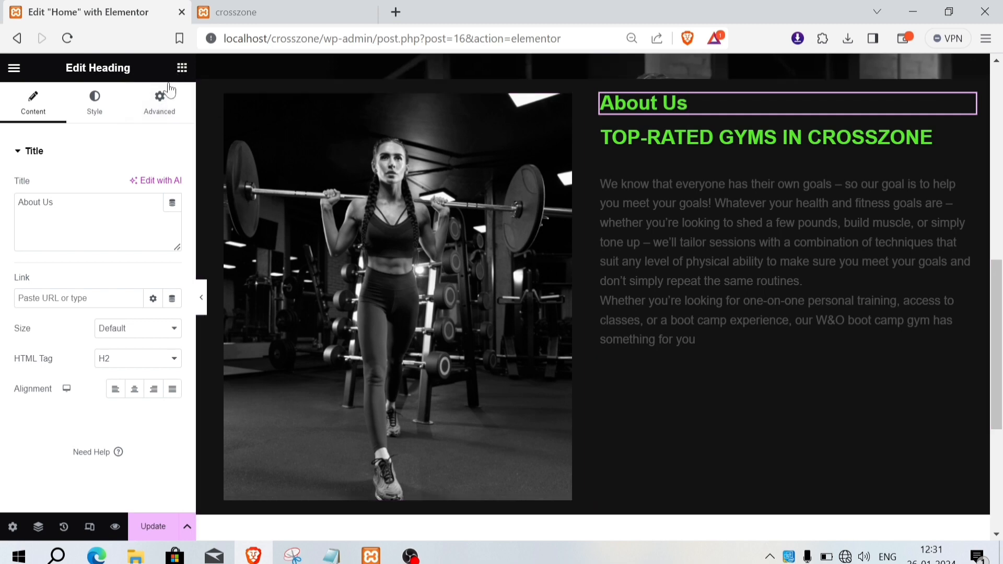
click(97, 105)
- Try the Secondary global text color on the About Us heading and return it to Primary
click(153, 185)
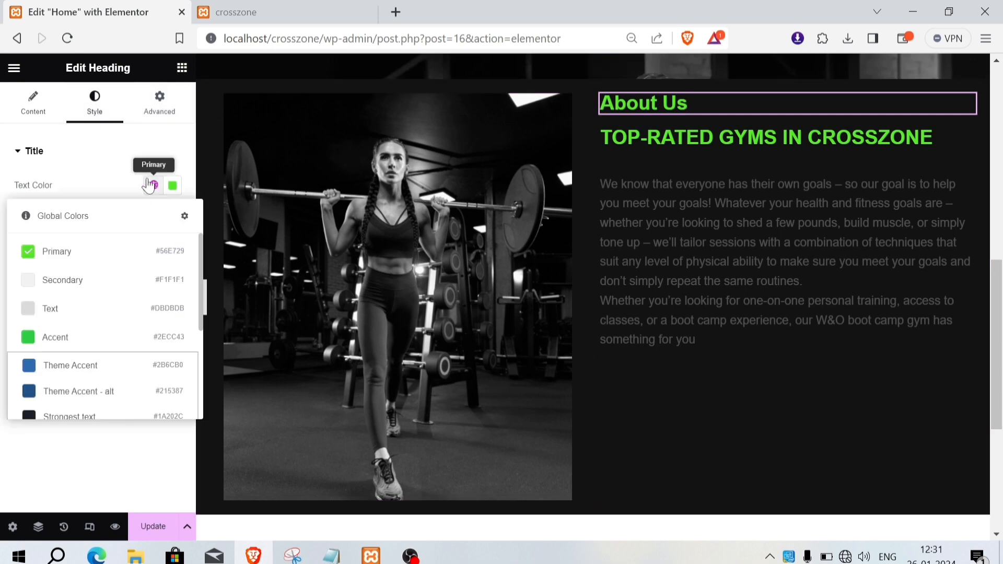
click(46, 282)
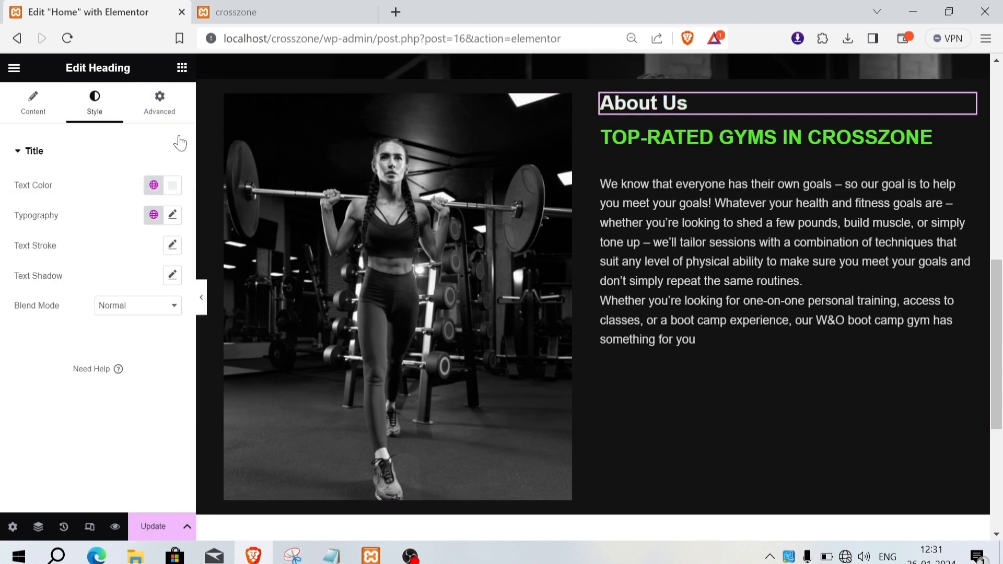
click(154, 186)
click(33, 257)
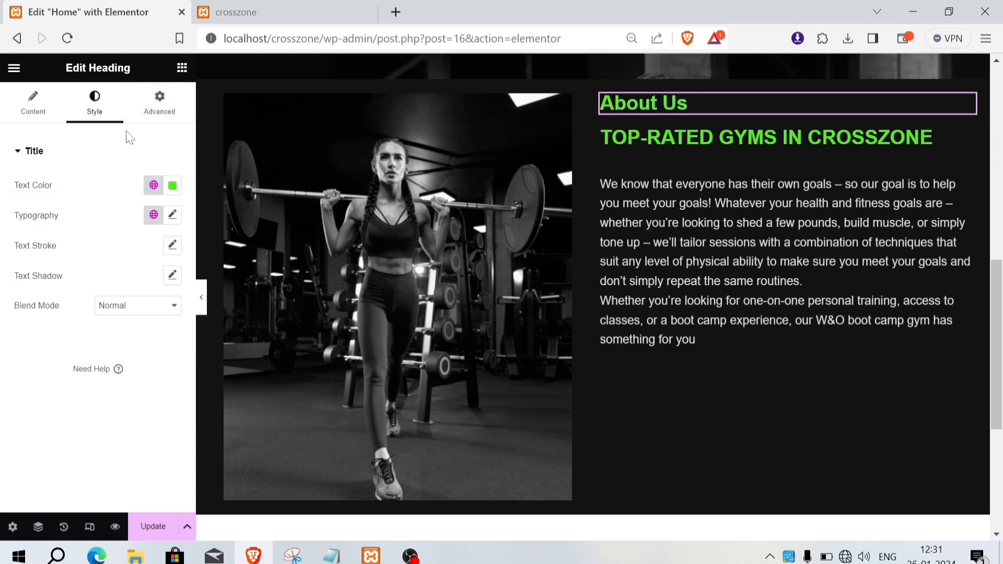
- Set the About Us heading's typography to size 67 px, weight 700 (Bold) and Uppercase transform
click(173, 215)
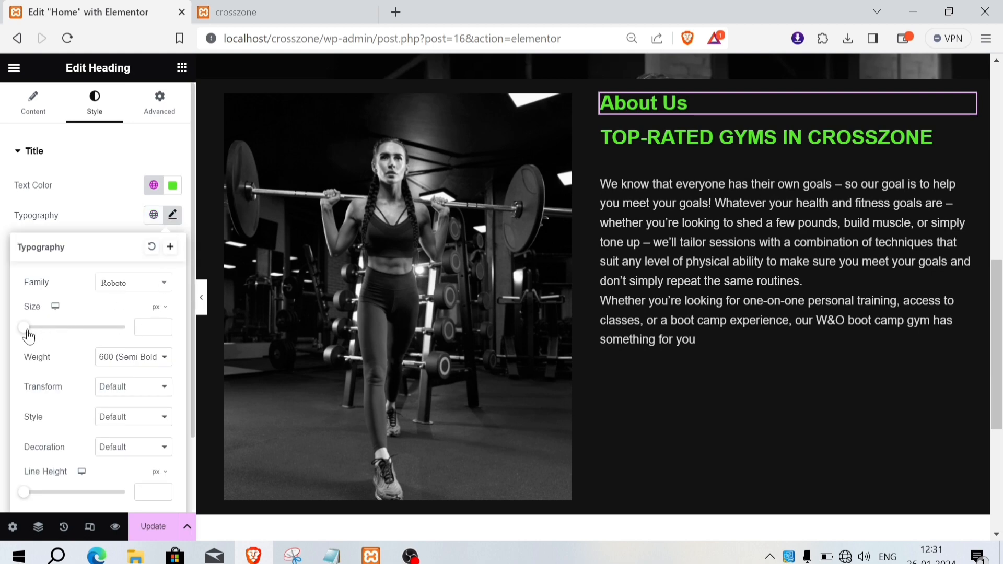
drag(28, 337, 63, 344)
click(157, 357)
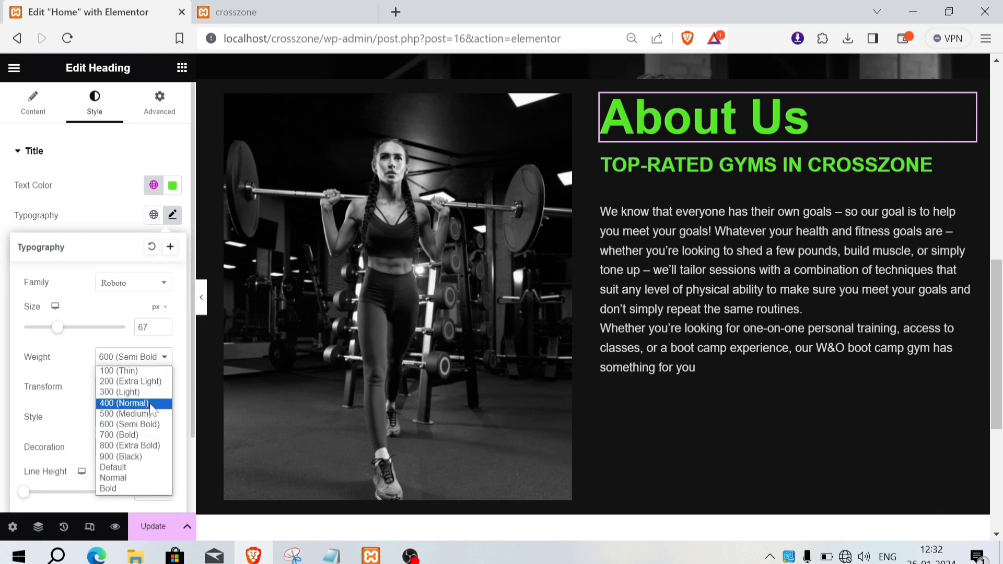
click(147, 437)
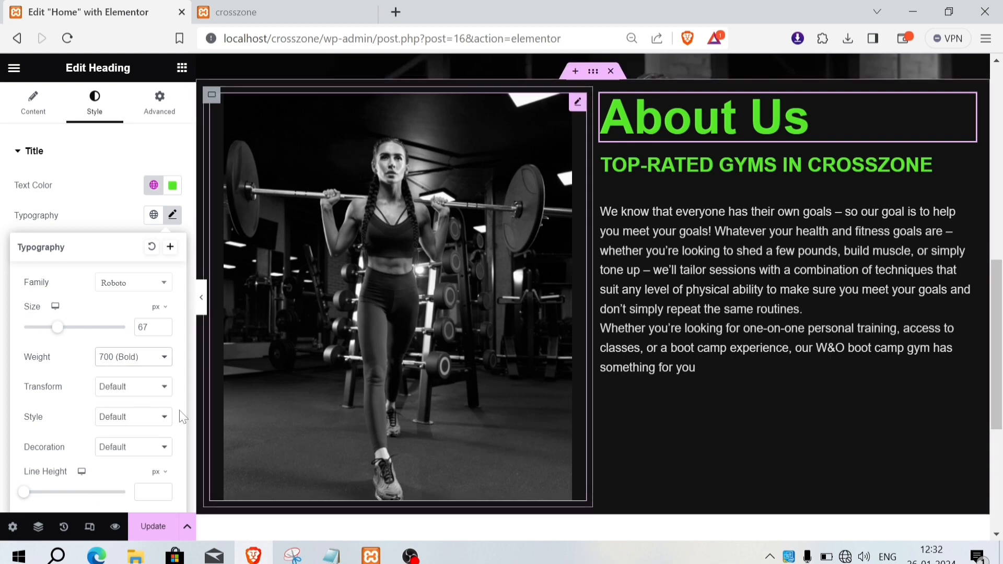
click(115, 392)
click(123, 413)
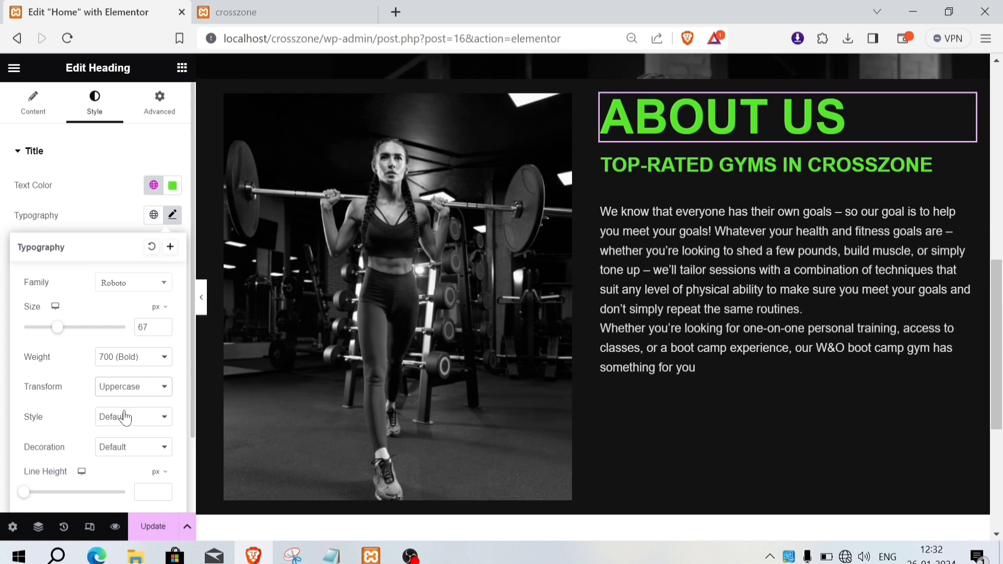
click(112, 288)
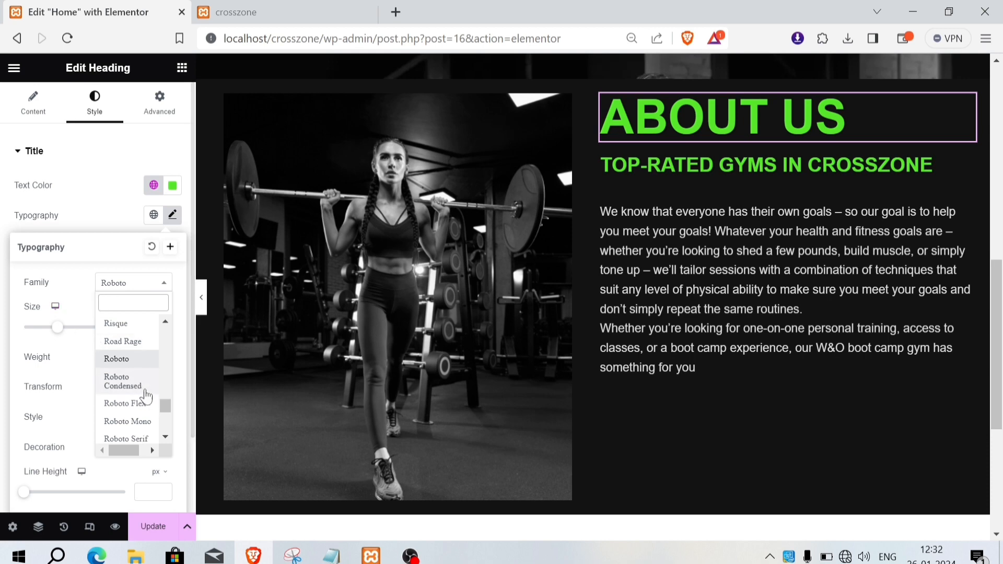
scroll(169, 403, up, 10)
drag(172, 400, 171, 379)
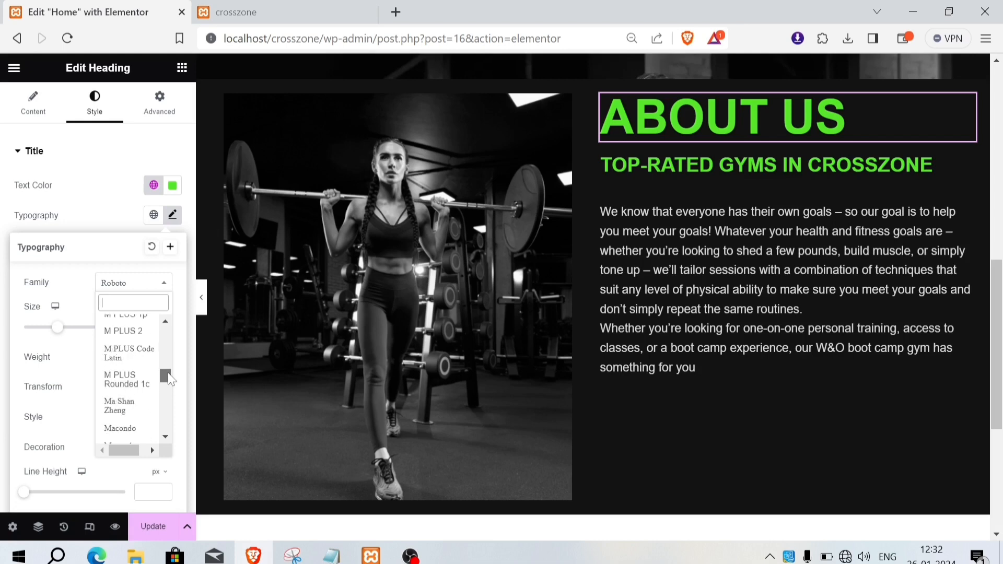
- Apply the Secondary global text color to the "TOP-RATED GYMS IN CROSSZONE" heading and keep that heading selected
click(932, 166)
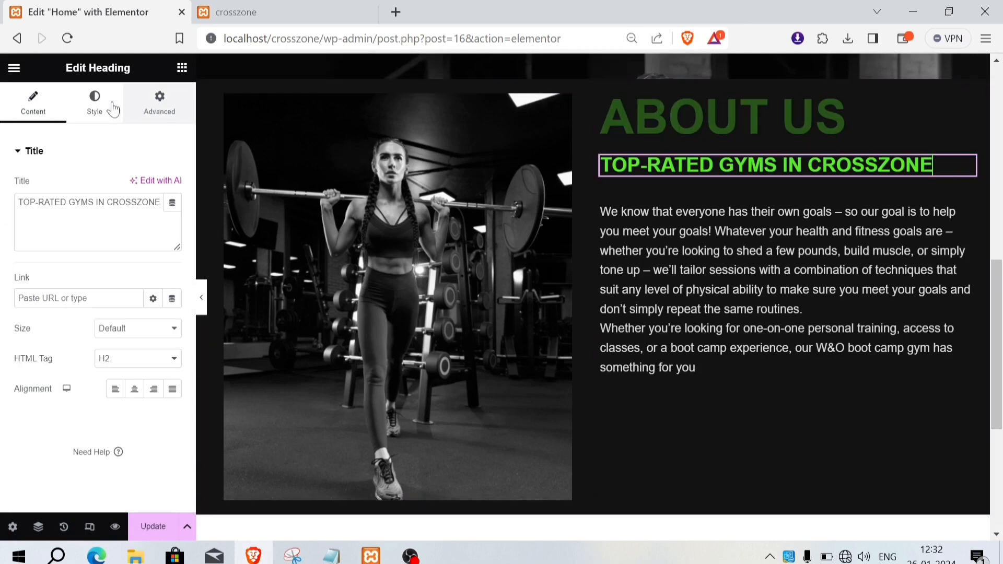
click(95, 105)
click(153, 185)
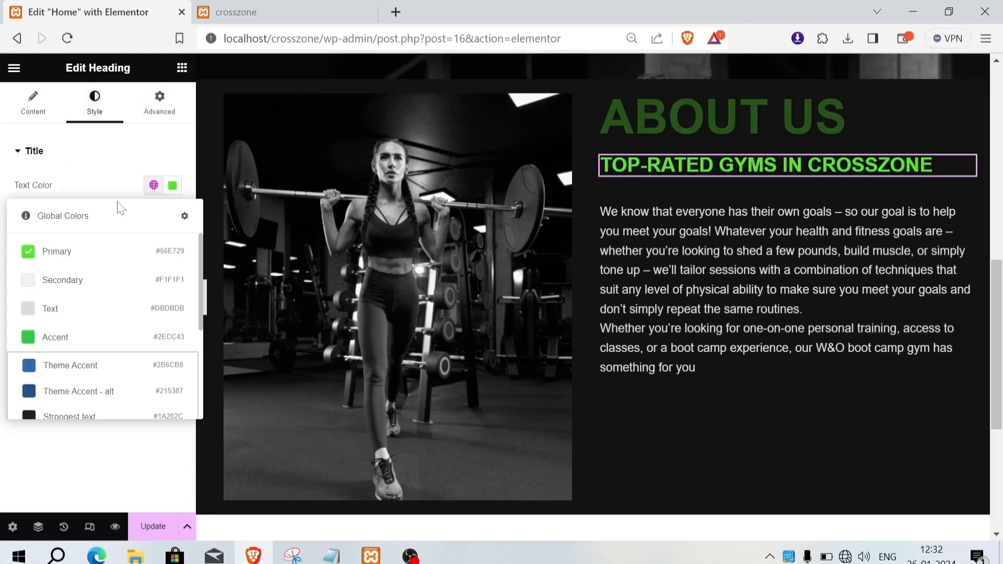
click(57, 282)
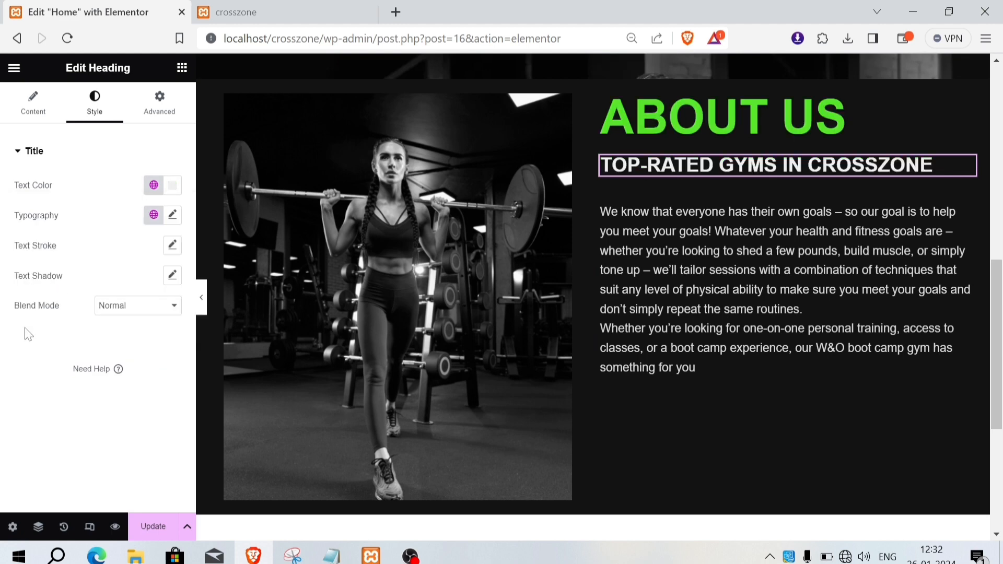
click(704, 261)
click(829, 170)
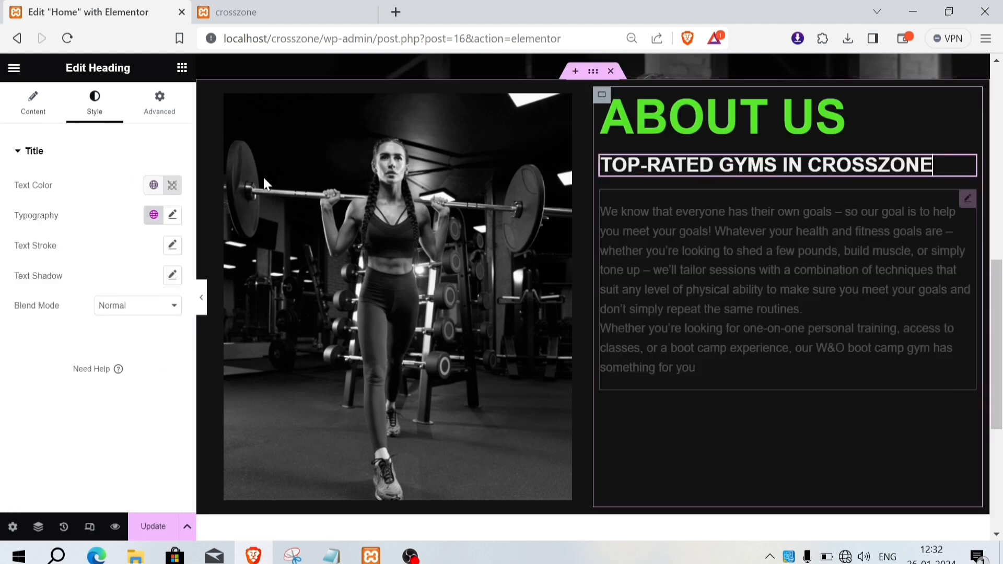
- Set a custom font size of 47 px for the "TOP-RATED GYMS IN CROSSZONE" heading
click(172, 215)
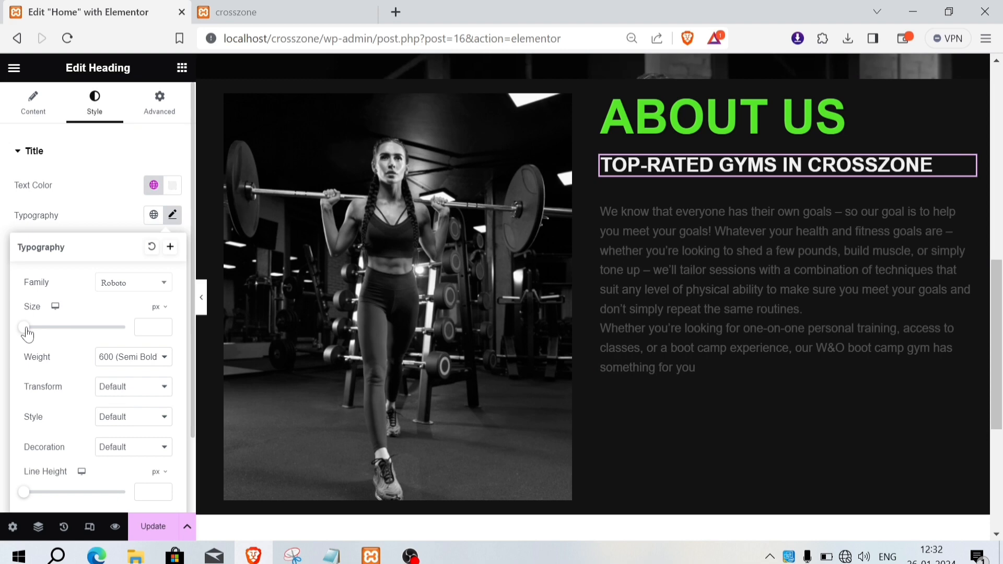
drag(27, 335, 52, 341)
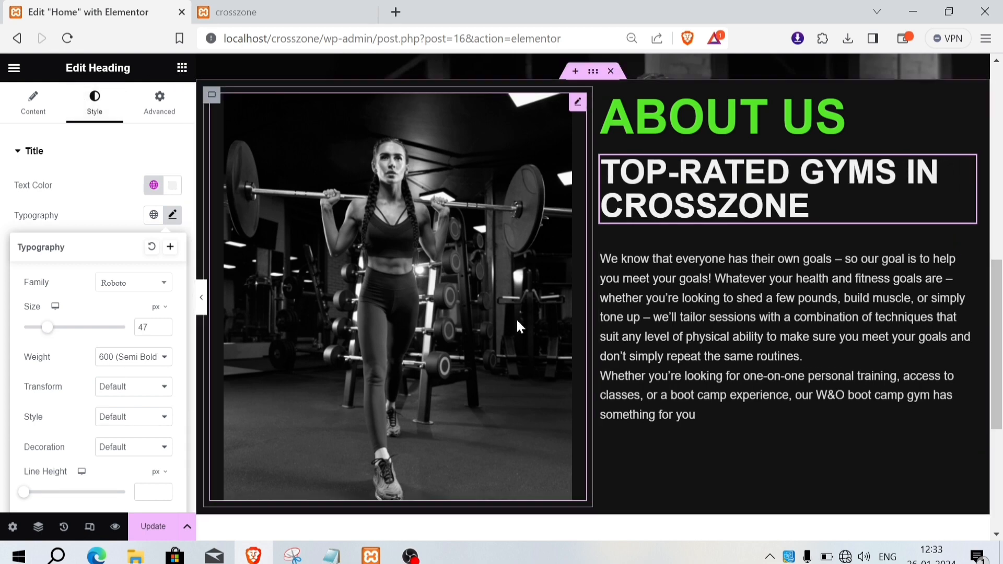
- Copy the hero section's Book Now button and paste it beneath the About Us paragraph
scroll(517, 320, up, 2)
scroll(517, 322, up, 2)
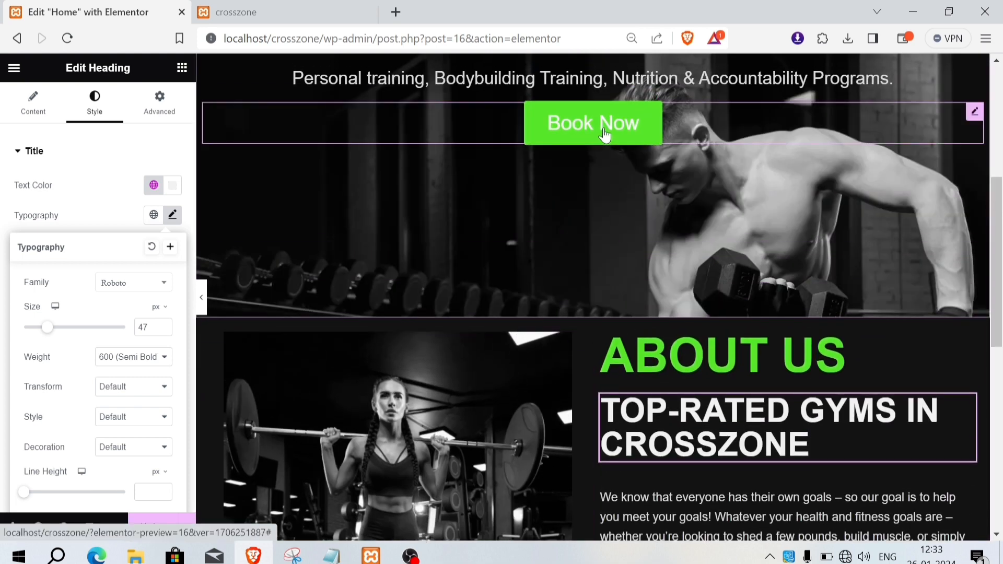
right_click(973, 116)
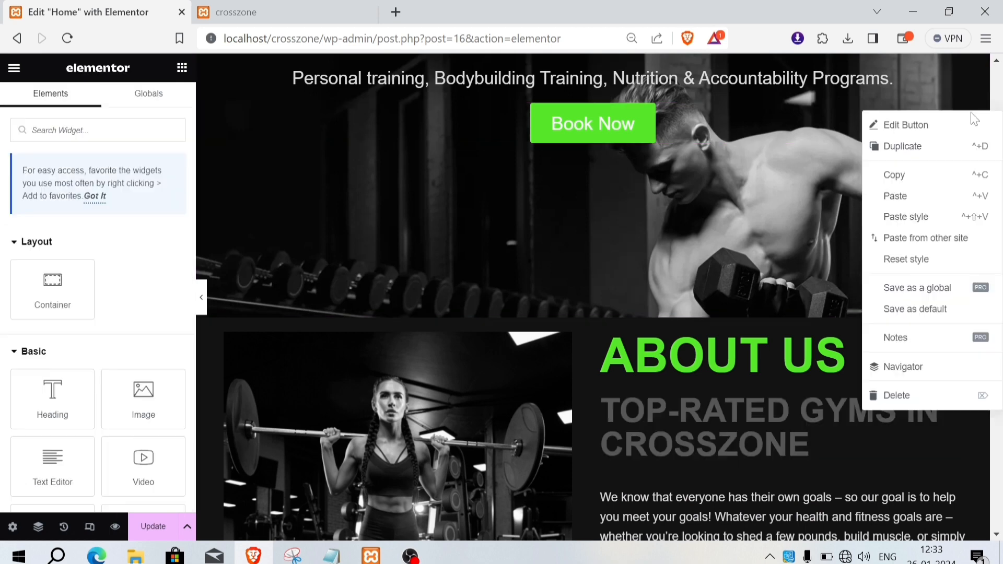
click(911, 179)
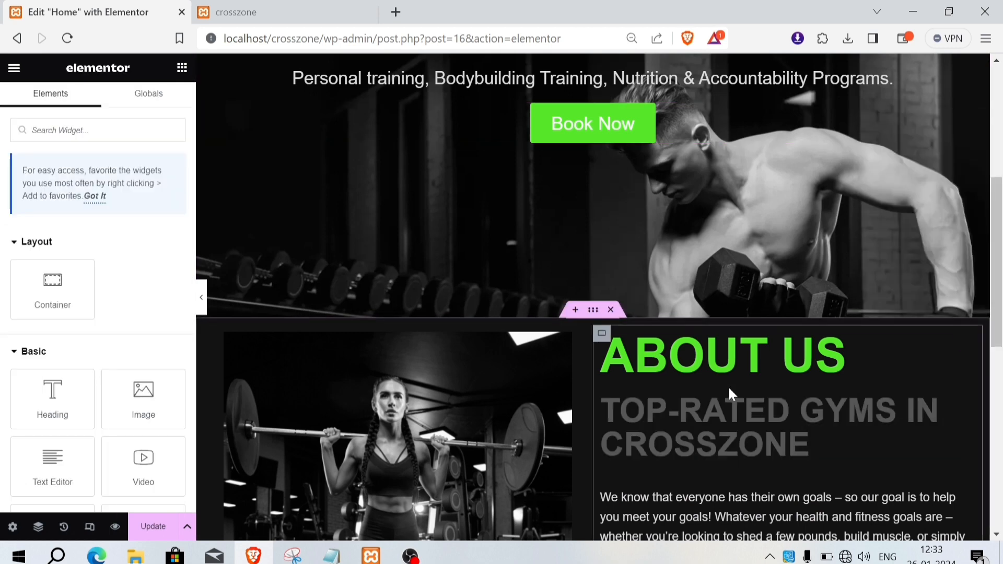
scroll(729, 387, down, 4)
right_click(753, 425)
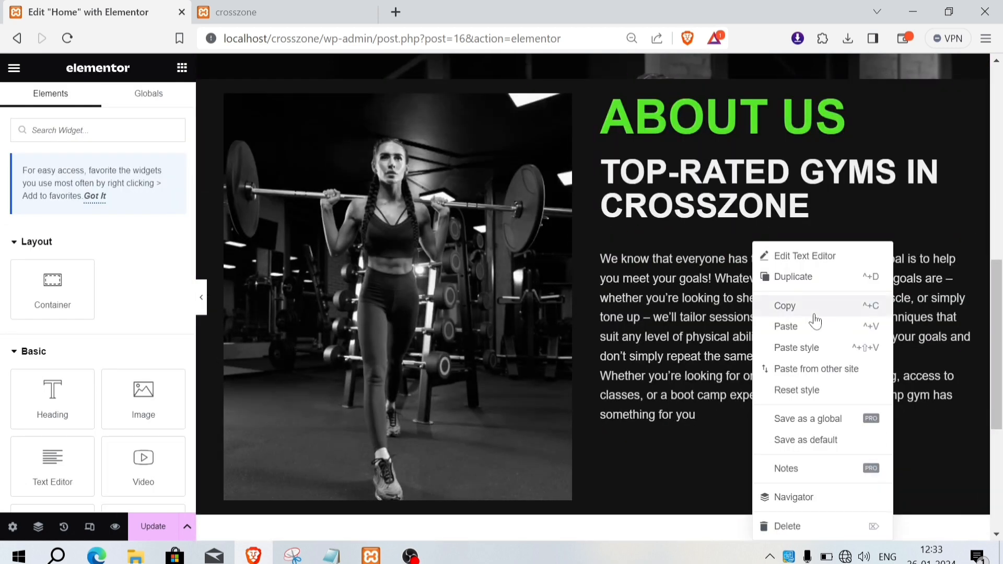
click(795, 327)
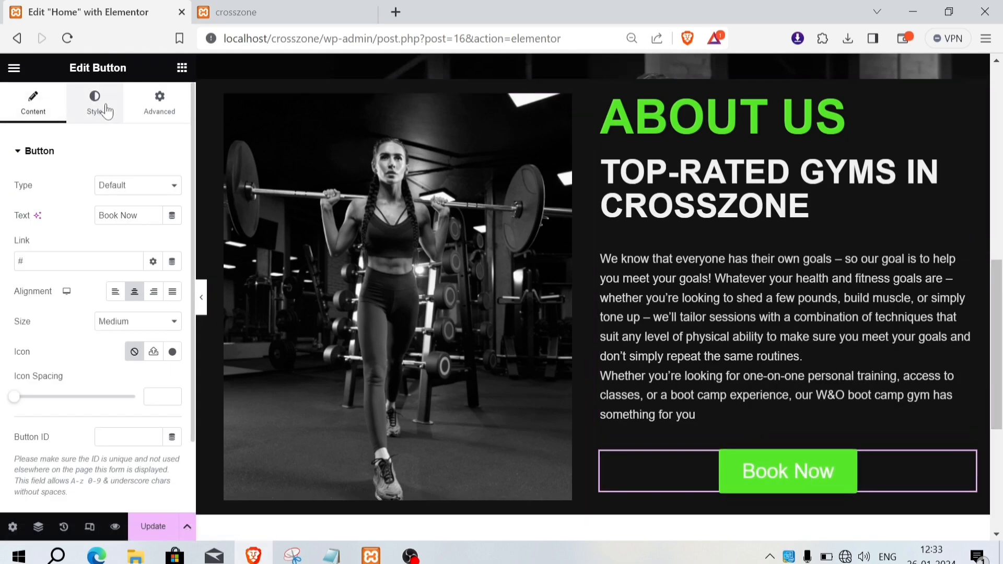
- Left-align the pasted button and change its text to "About Us"
click(115, 291)
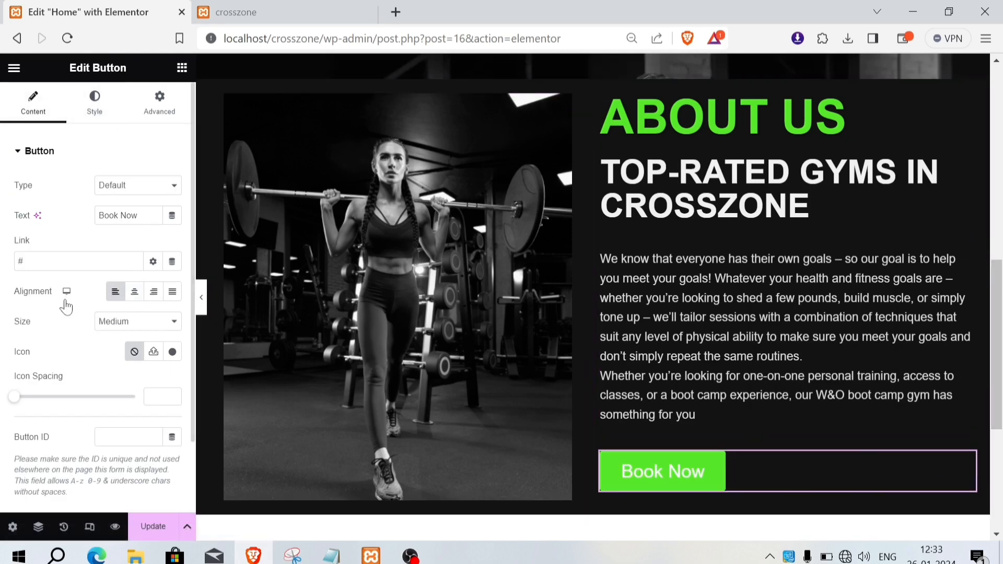
drag(145, 215, 82, 219)
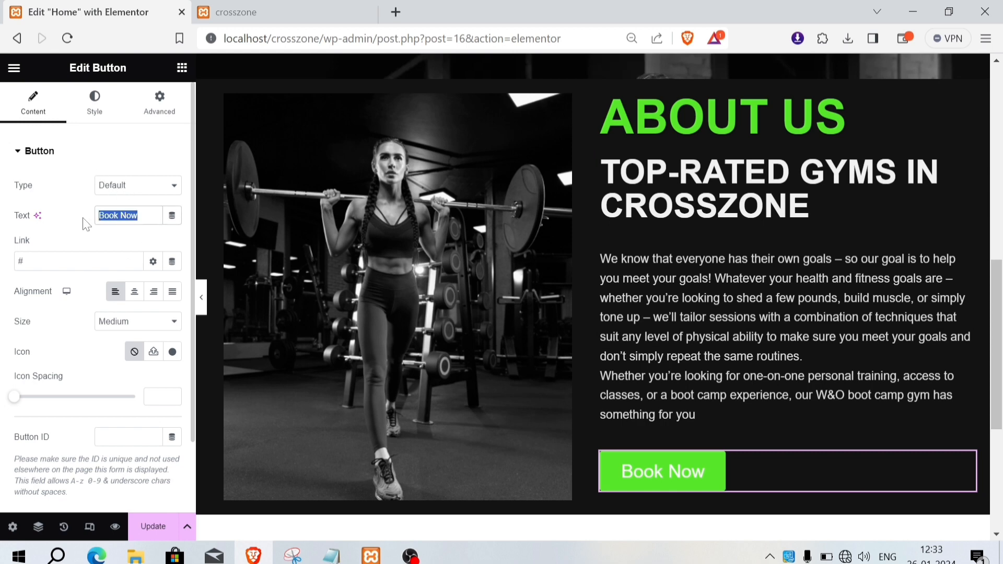
key(BackSpace)
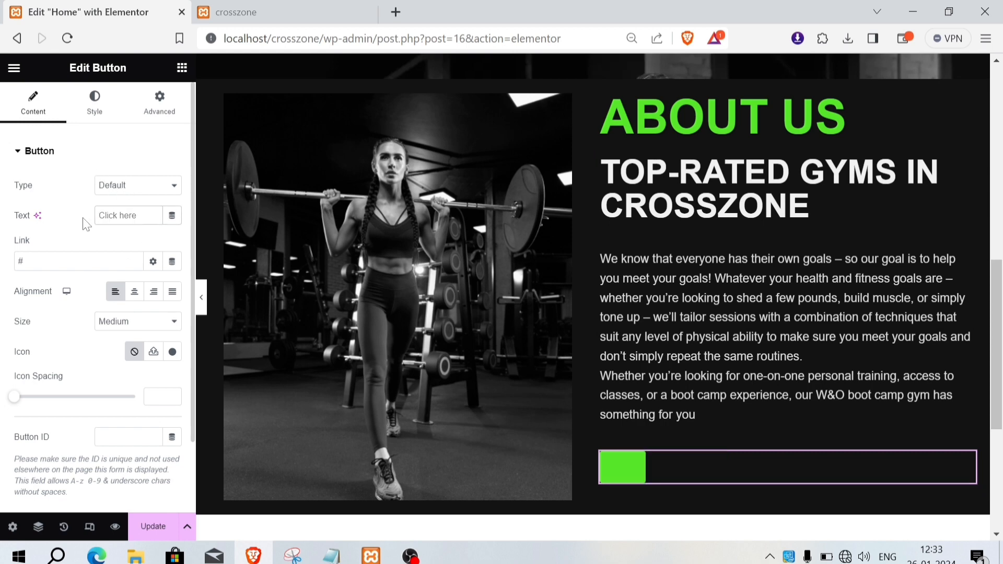
text(AS)
key(BackSpace)
text(b)
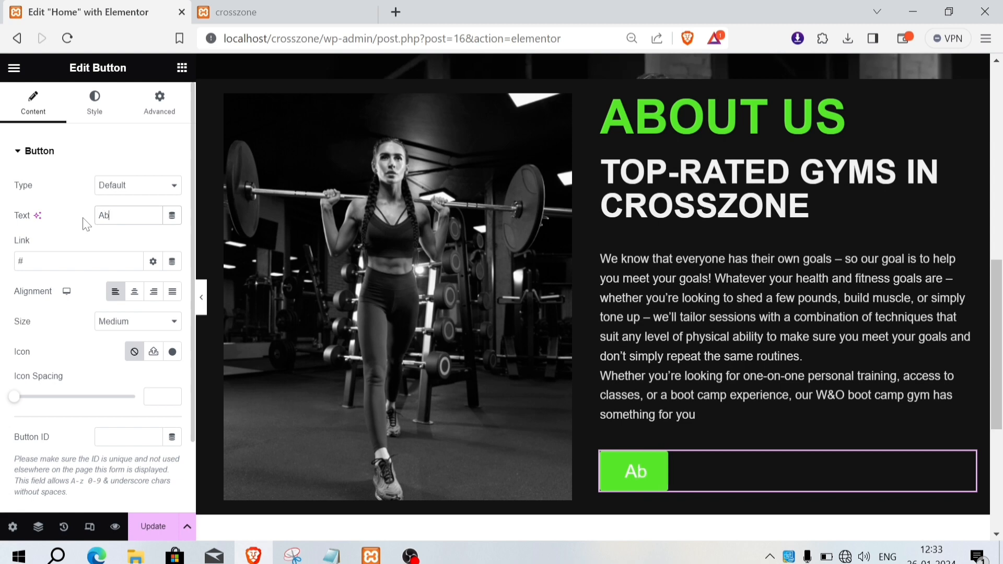
text(out us)
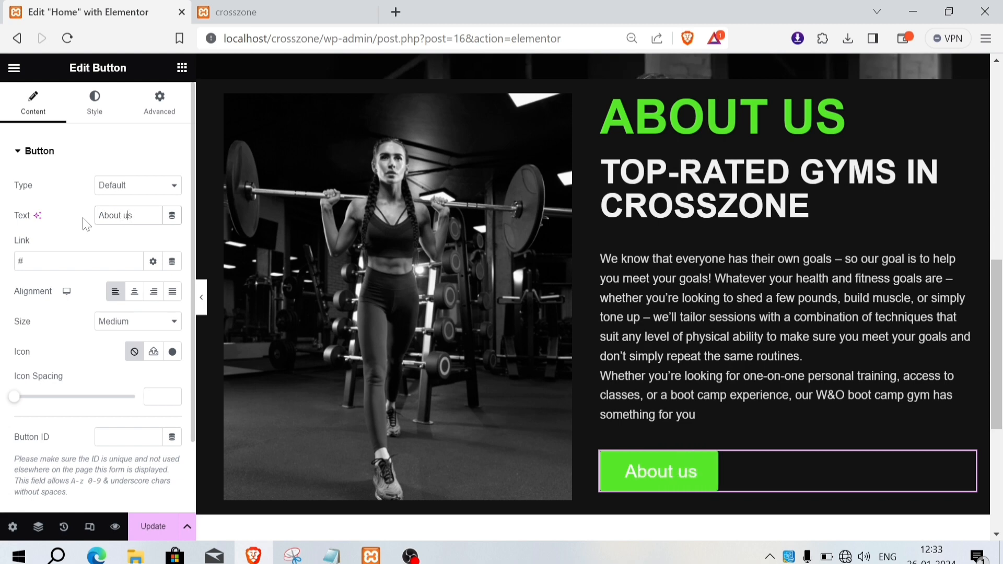
key(Left)
key(BackSpace)
text(U)
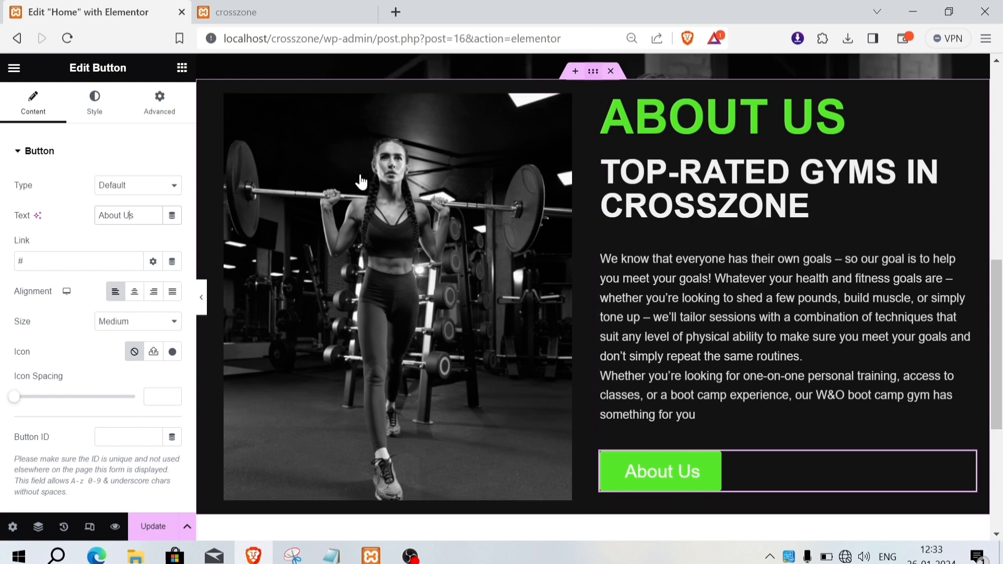
- Set both Justify Content and Align Items to Center for the outer About Us container
scroll(72, 413, down, 2)
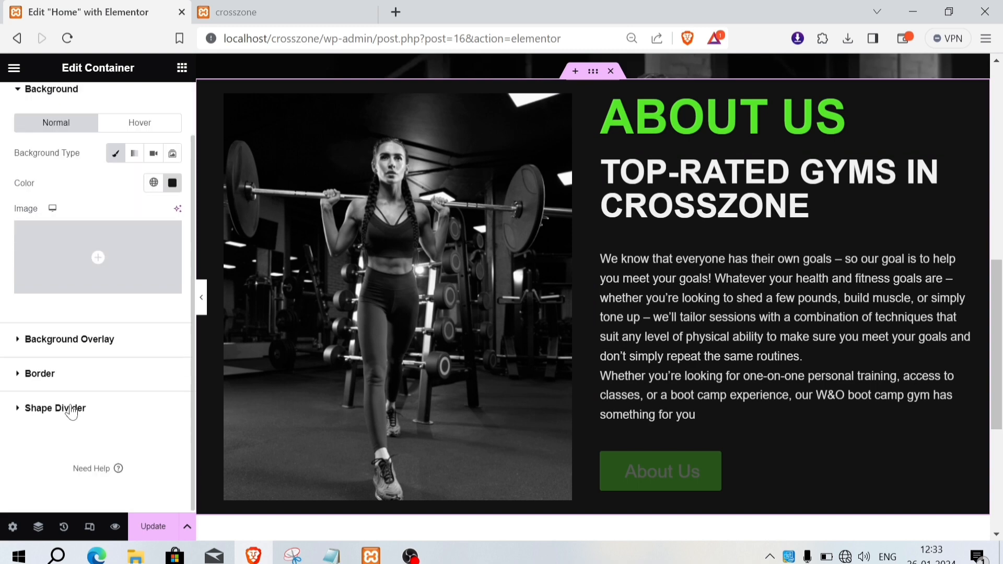
scroll(43, 206, up, 3)
click(33, 107)
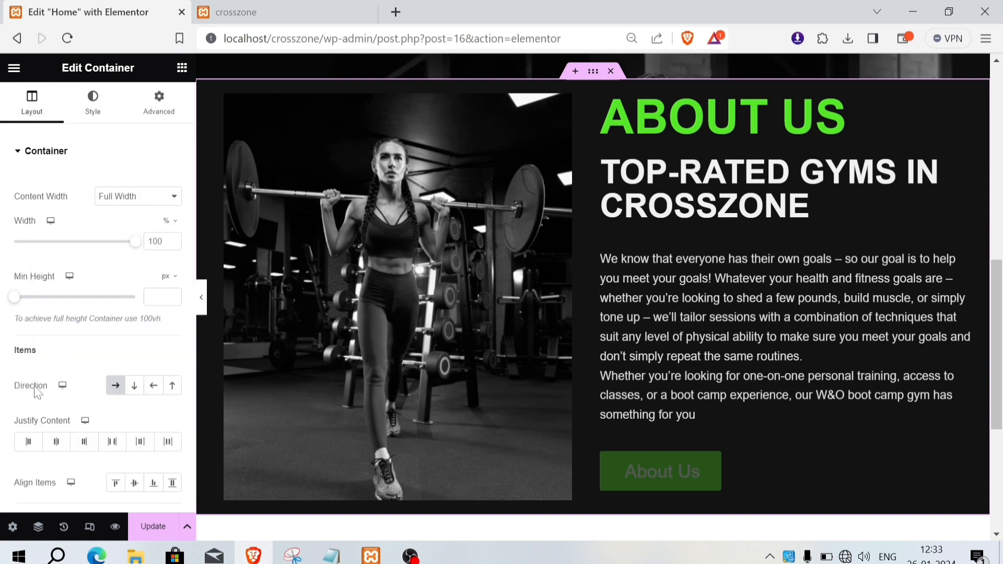
scroll(37, 393, down, 3)
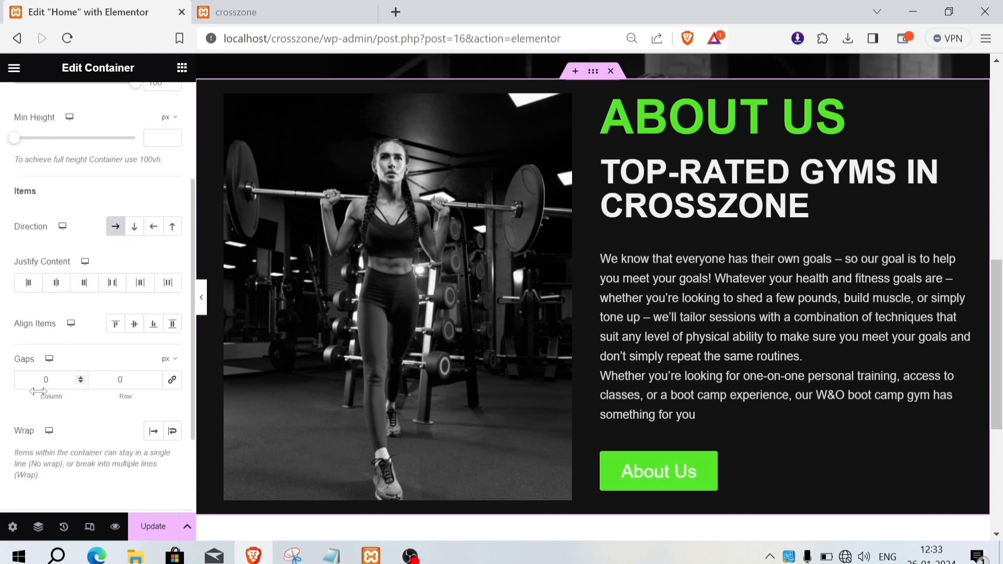
click(56, 288)
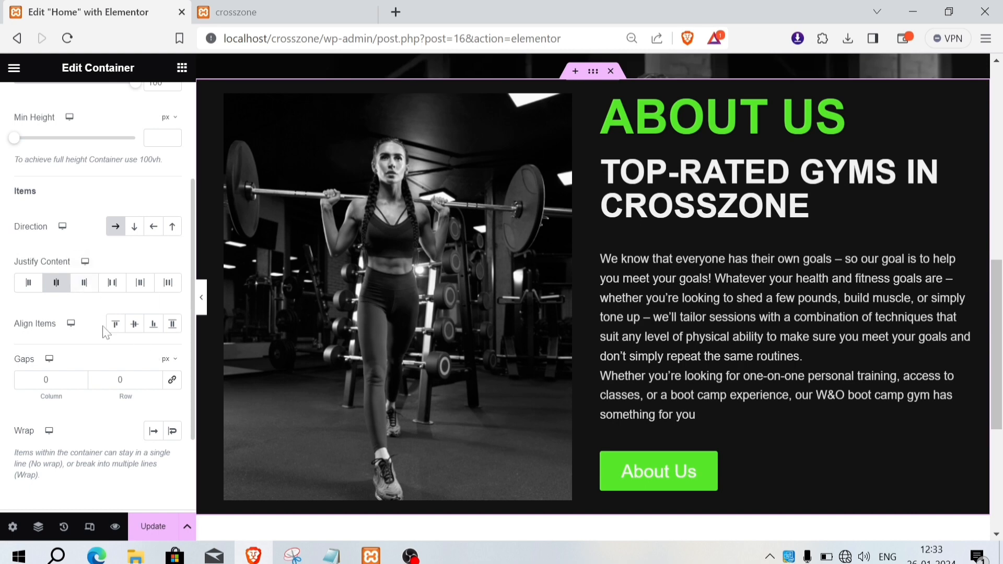
click(134, 324)
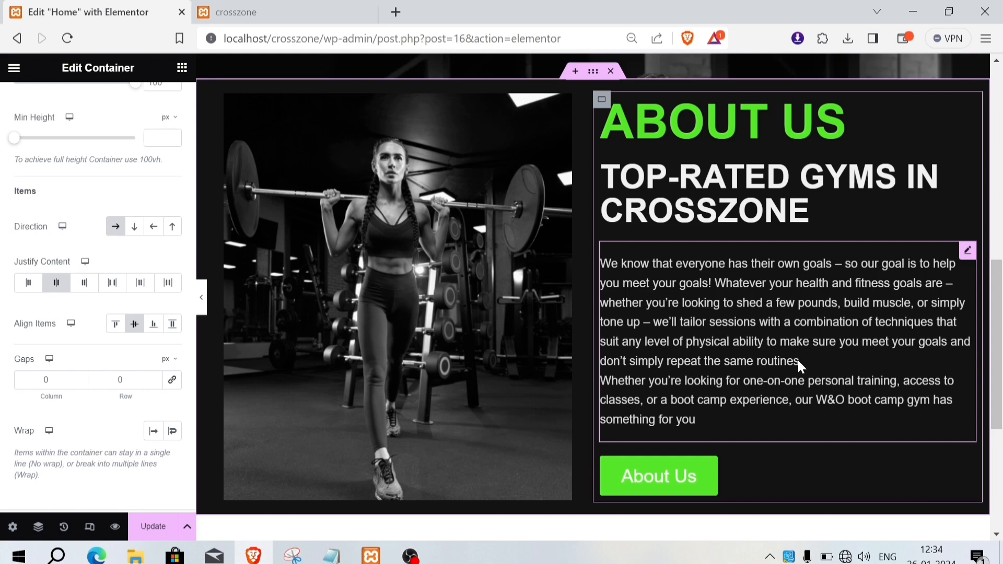
- Review the hero and About Us sections, and open the outer About Us container's advanced settings
scroll(801, 362, up, 8)
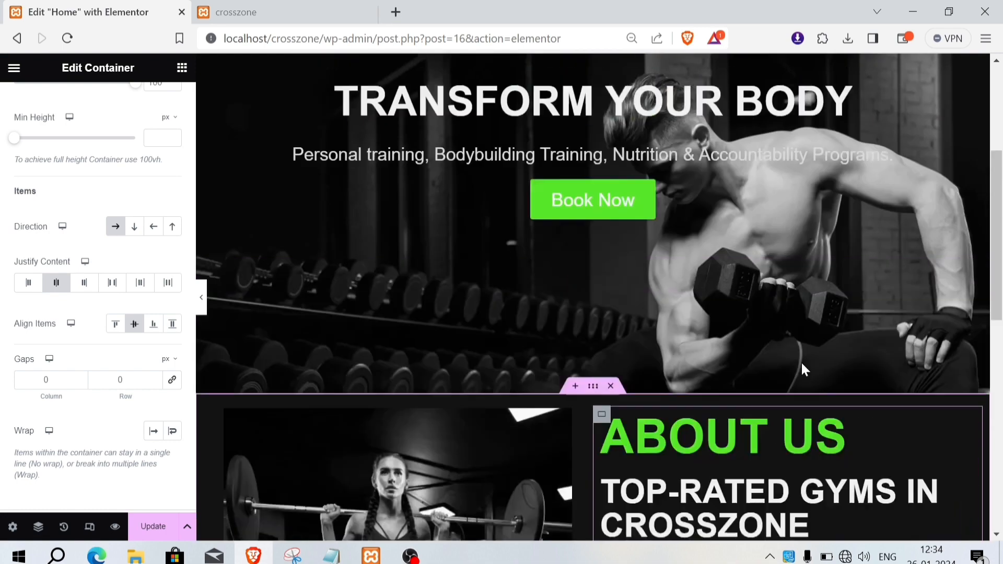
scroll(801, 361, down, 7)
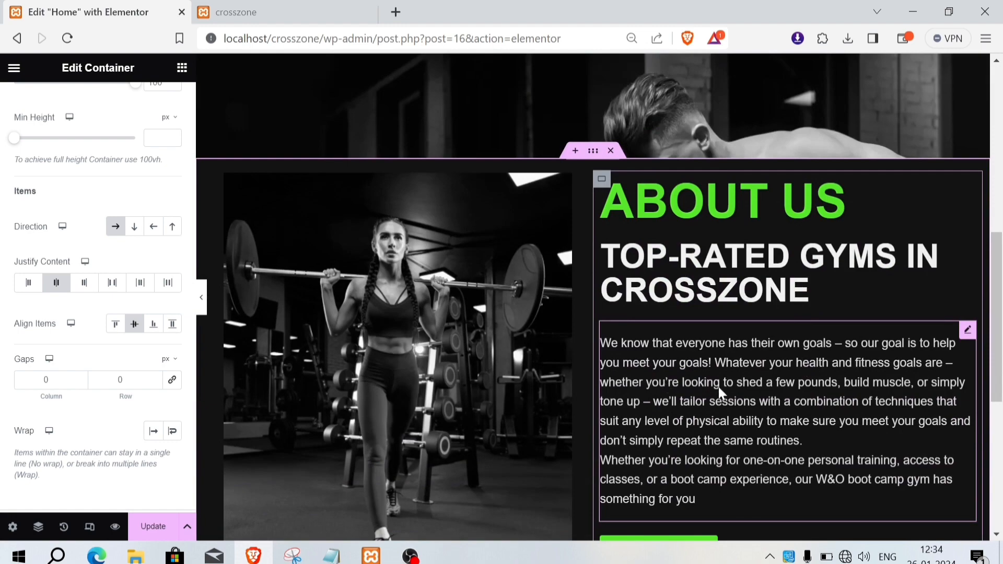
scroll(719, 387, down, 6)
scroll(719, 387, up, 5)
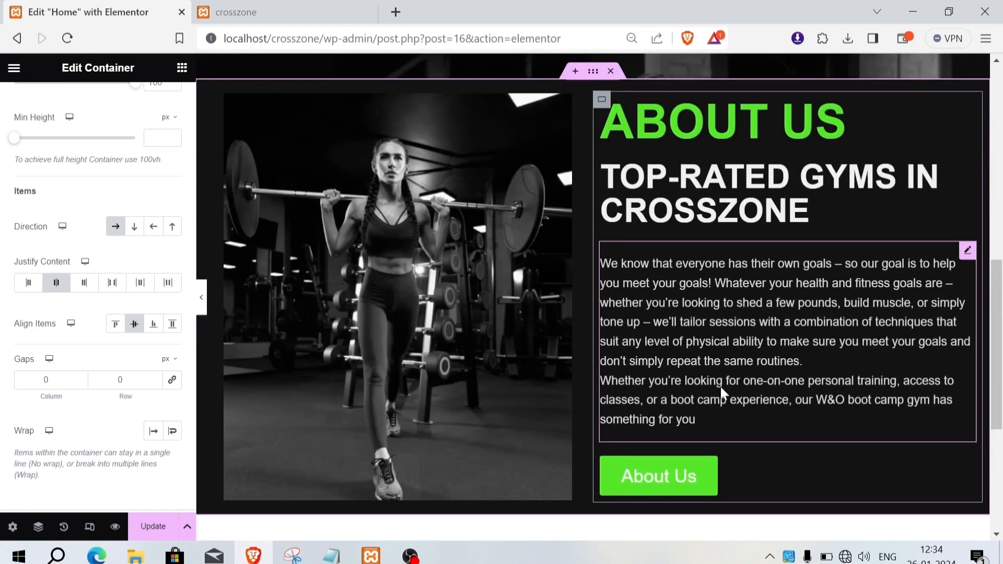
scroll(720, 386, up, 2)
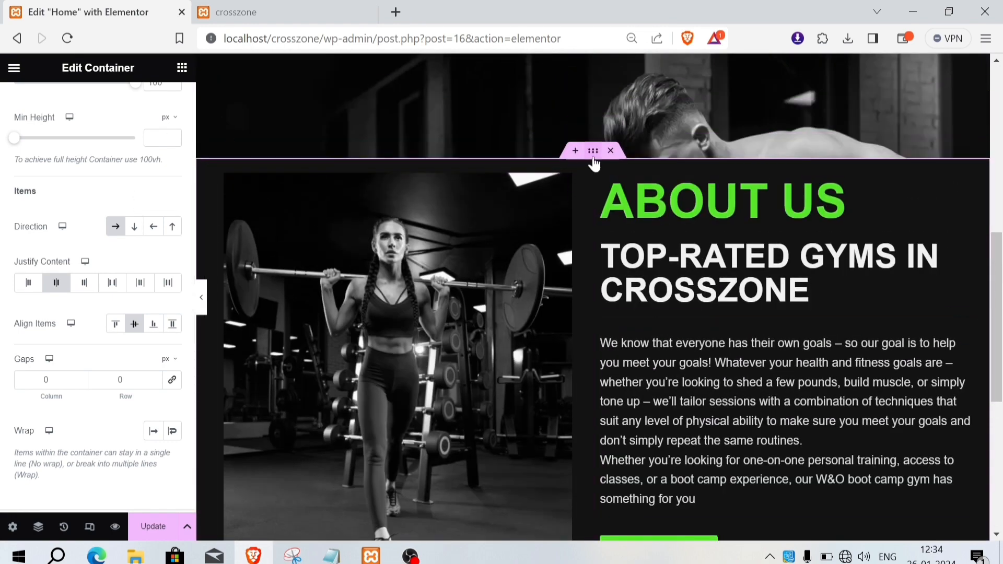
scroll(123, 194, up, 3)
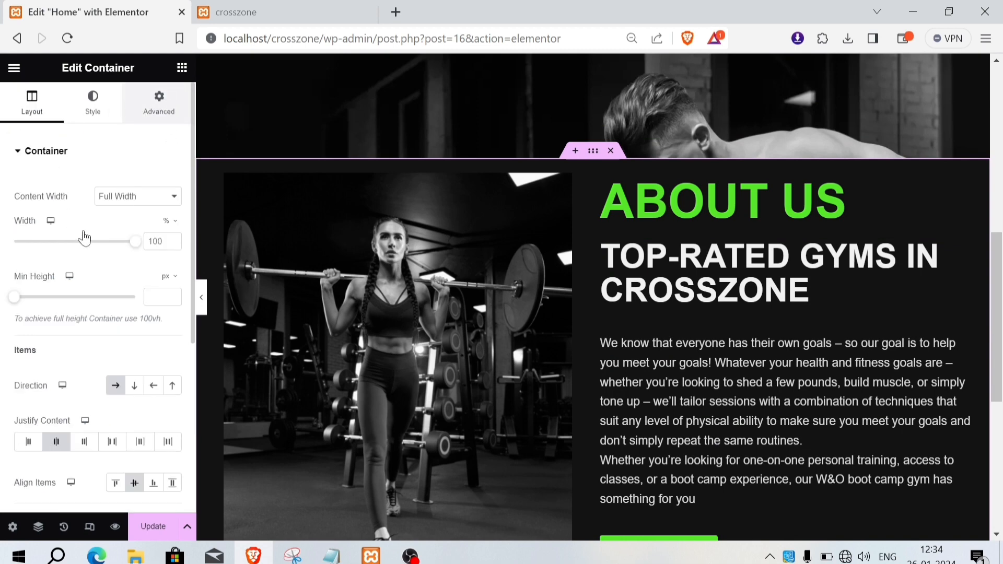
click(159, 102)
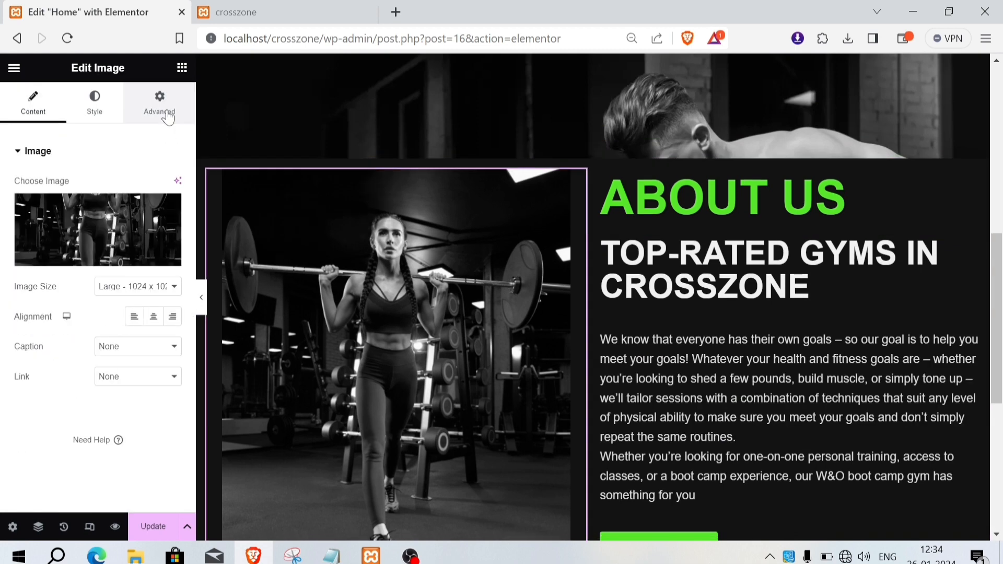
- Give the About Us image a Fade In entrance animation with Slow duration
click(167, 116)
scroll(45, 371, down, 8)
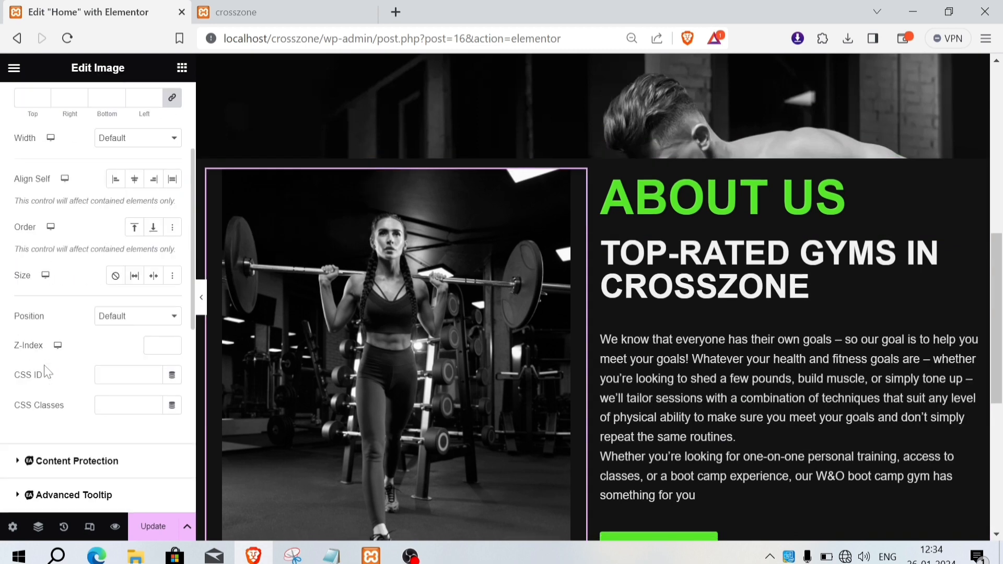
click(14, 360)
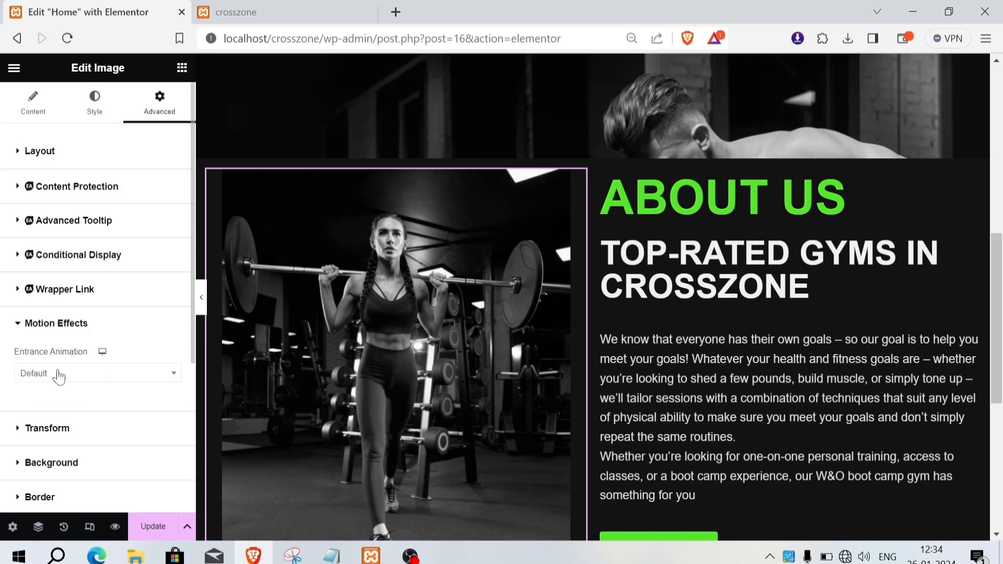
click(63, 373)
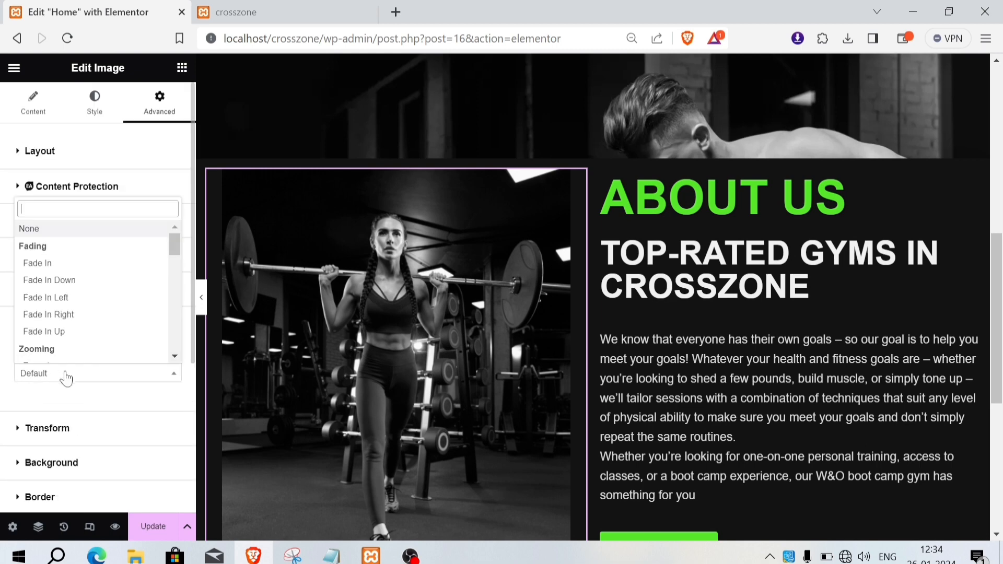
click(66, 266)
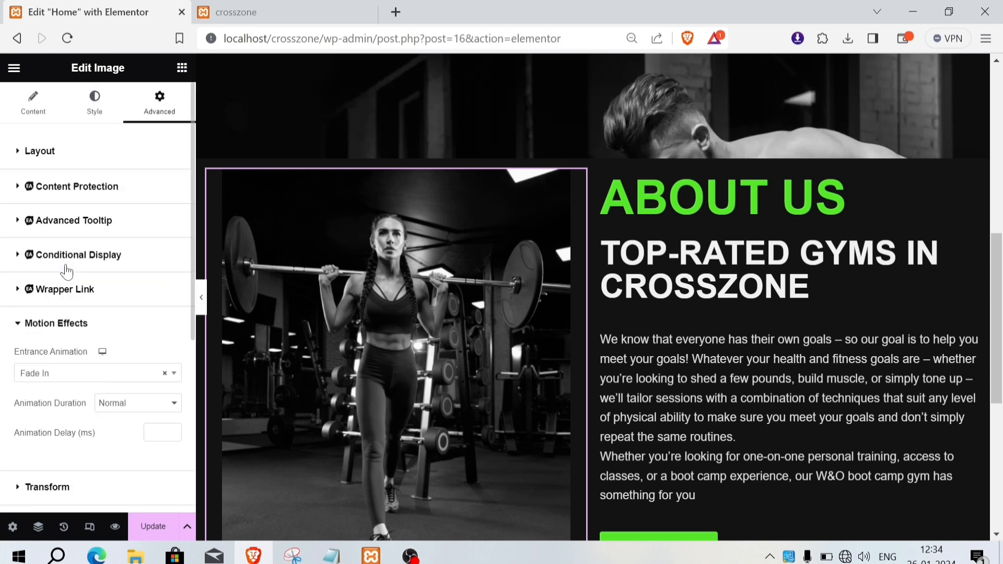
click(124, 408)
click(136, 419)
- Change the image's entrance animation to Zoom In with Normal duration
click(100, 384)
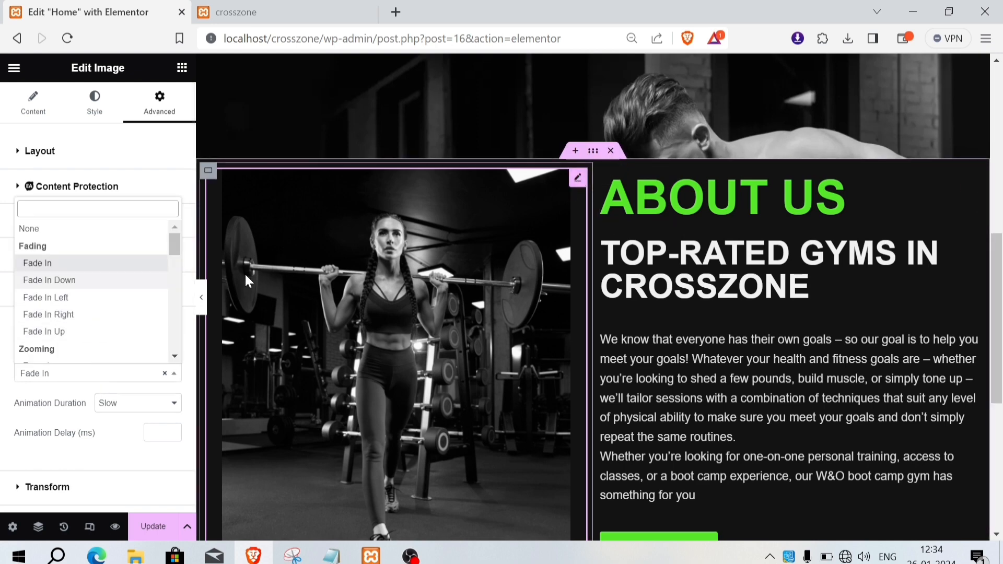
scroll(67, 347, down, 3)
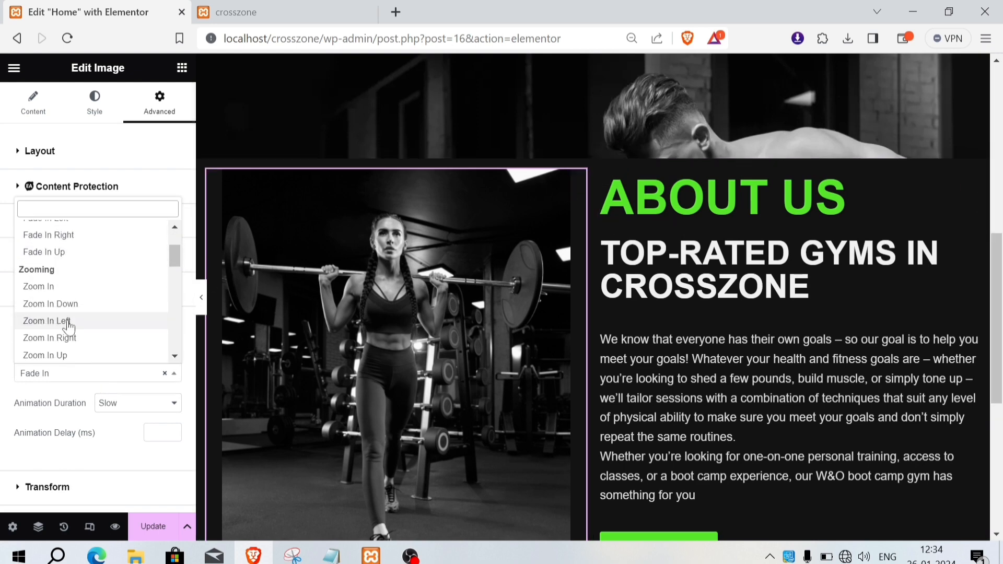
click(66, 287)
click(113, 404)
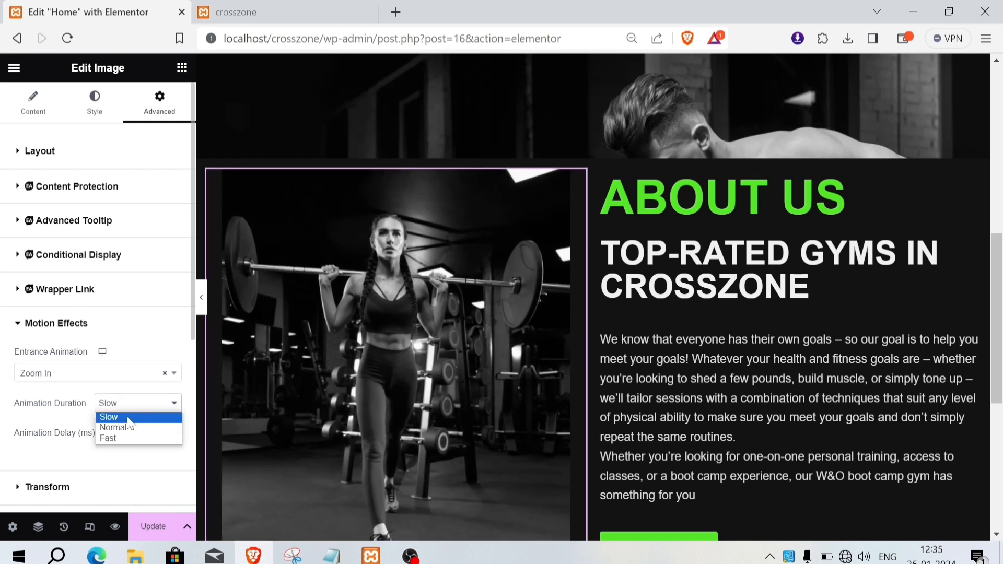
click(130, 427)
- Try the Slide In Left entrance animation on the image and settle on Slide In Up
click(112, 375)
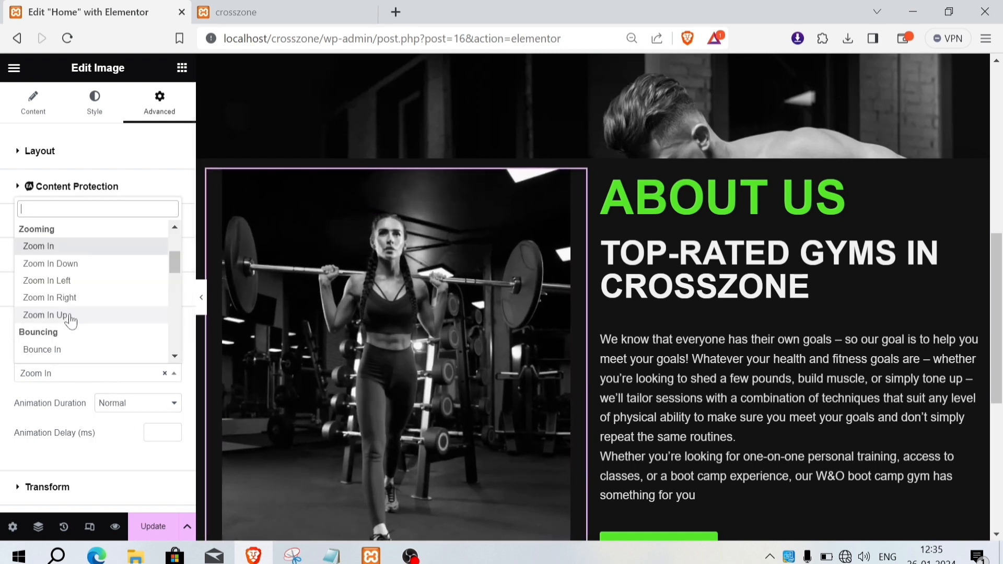
scroll(73, 320, down, 5)
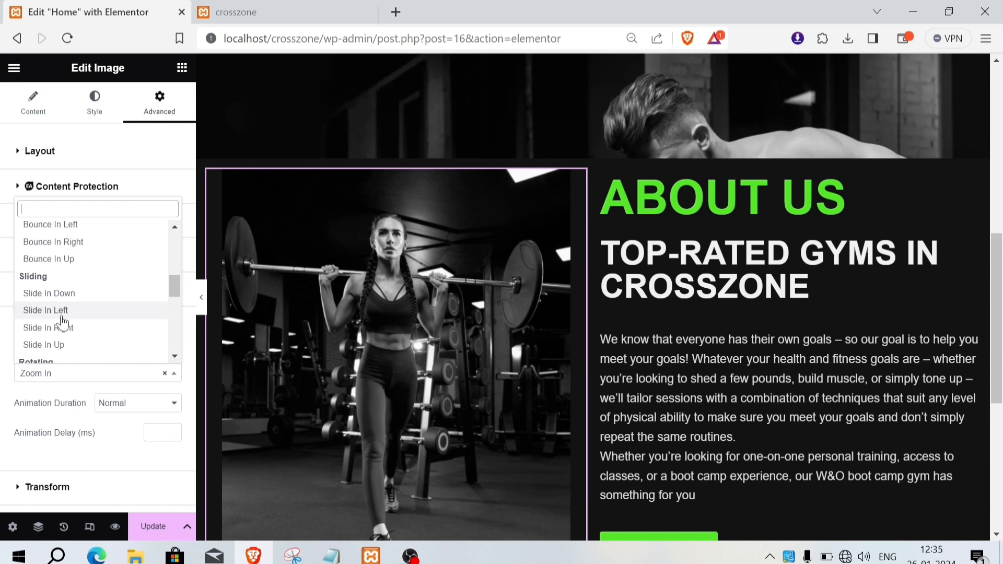
click(64, 313)
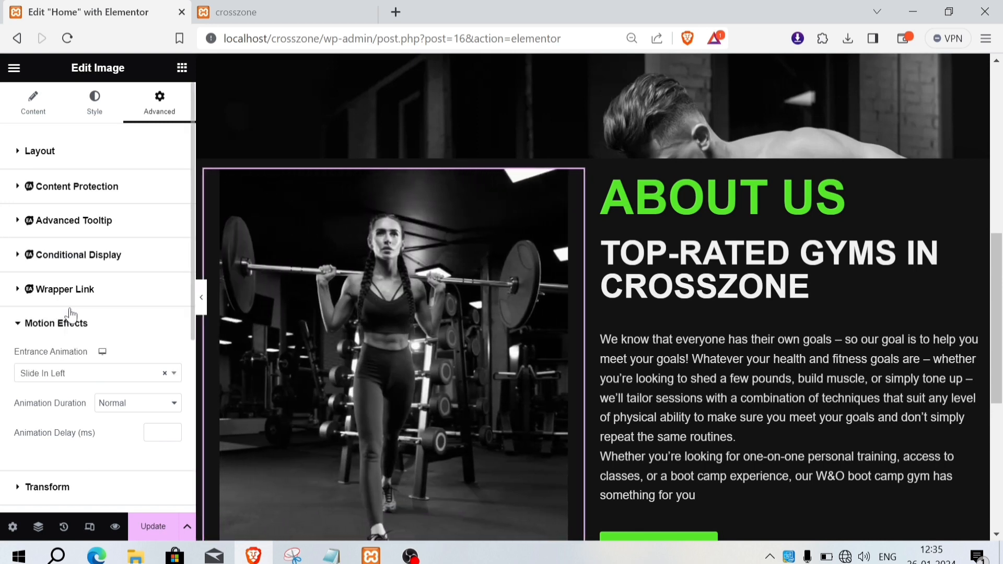
click(72, 373)
click(67, 281)
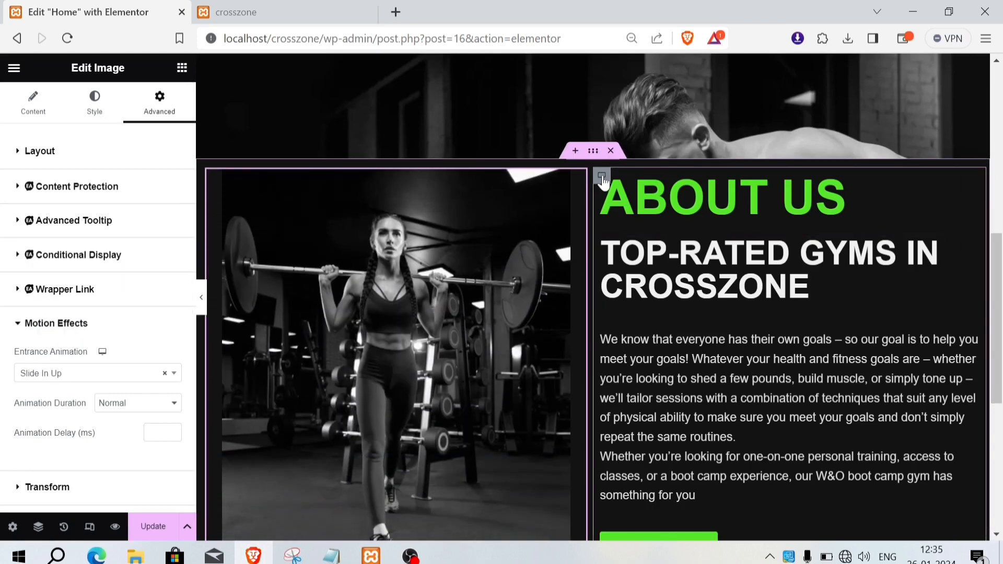
- Give the About Us text container a Slide In Down entrance animation with Slow duration
click(602, 177)
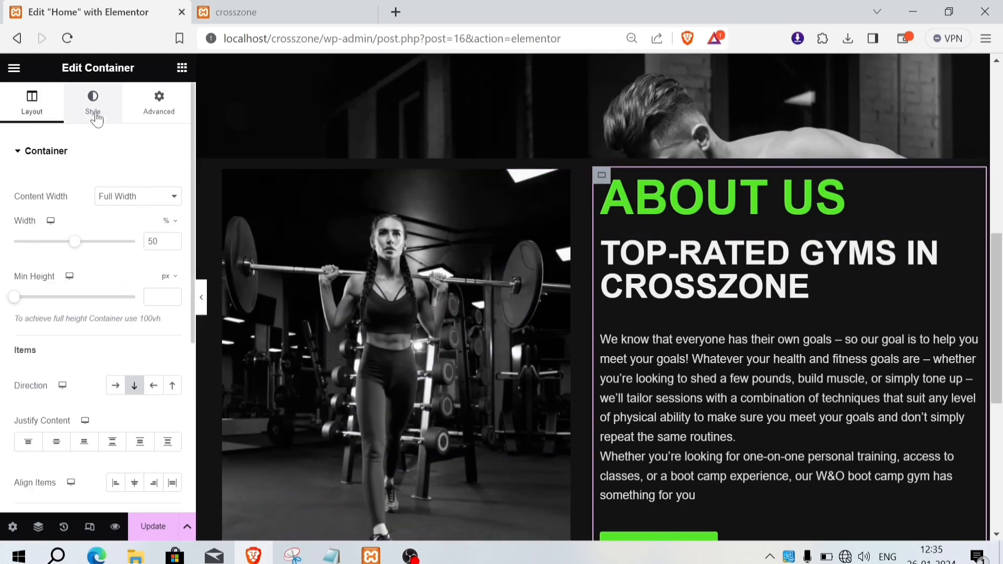
click(121, 110)
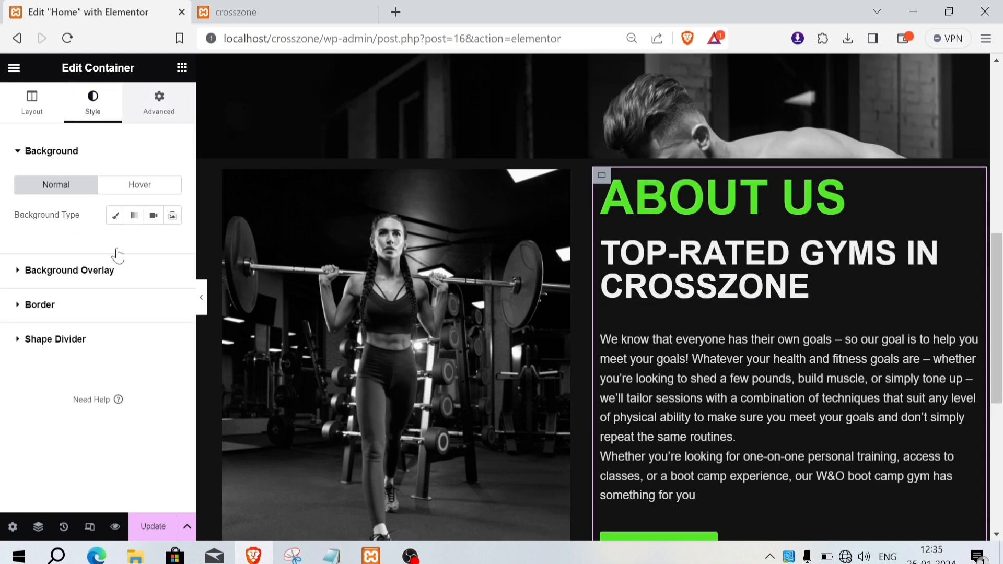
click(158, 102)
scroll(68, 414, down, 5)
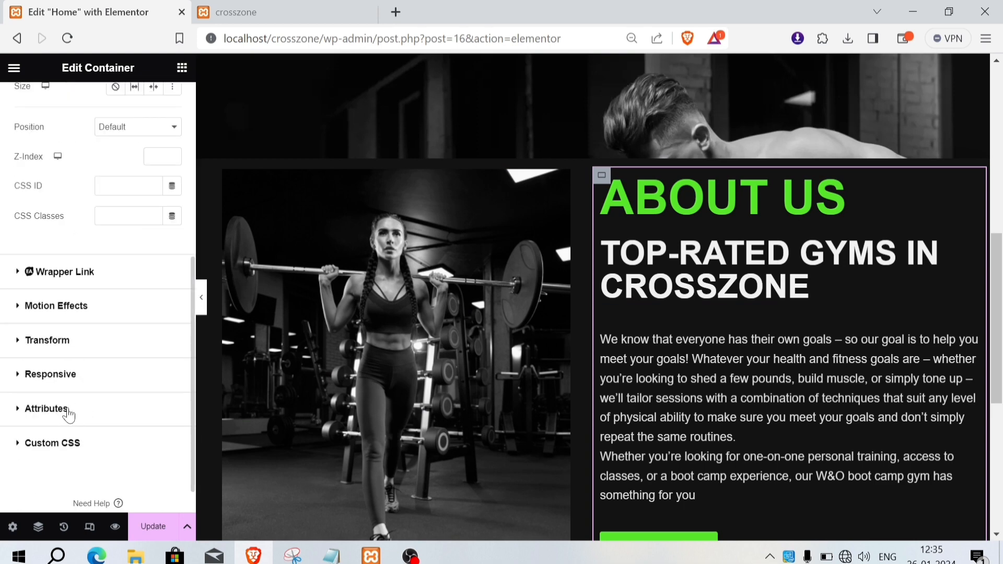
click(54, 351)
click(47, 222)
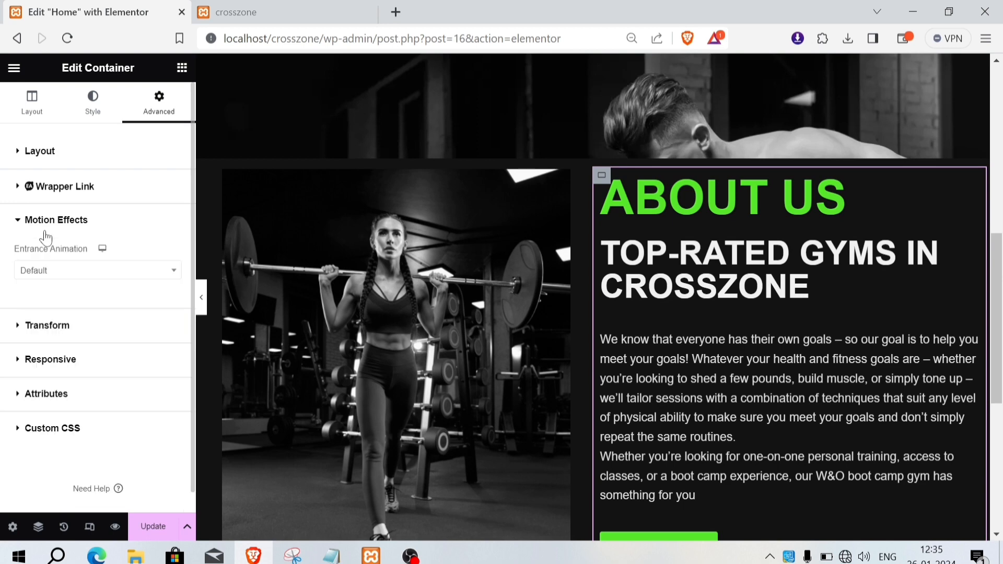
click(95, 277)
scroll(78, 366, down, 5)
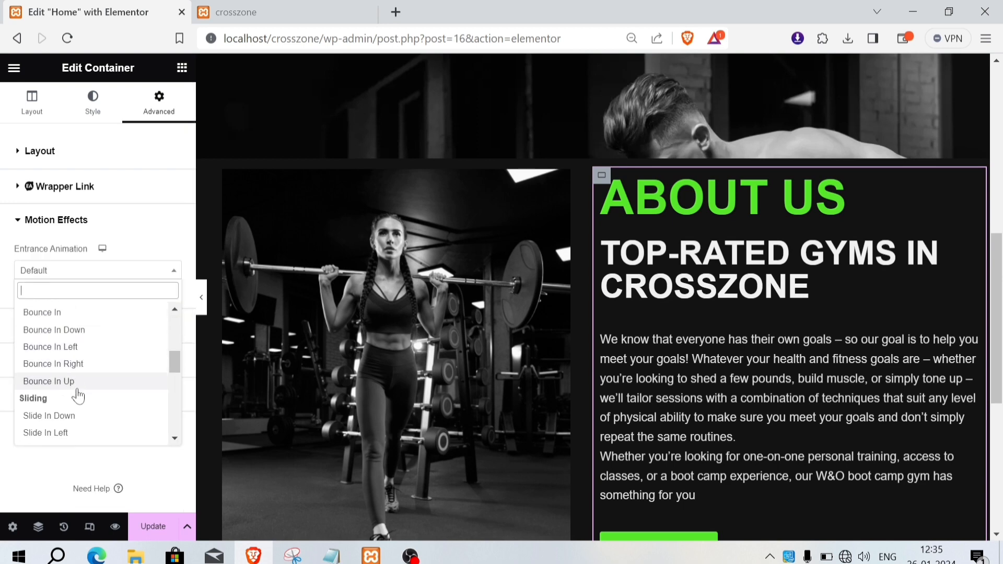
click(67, 336)
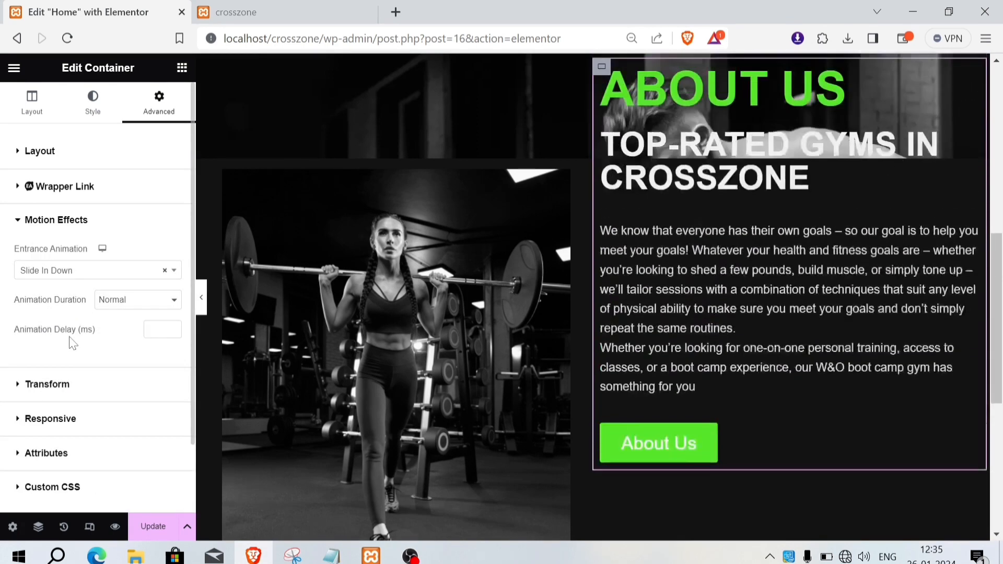
click(153, 307)
click(133, 314)
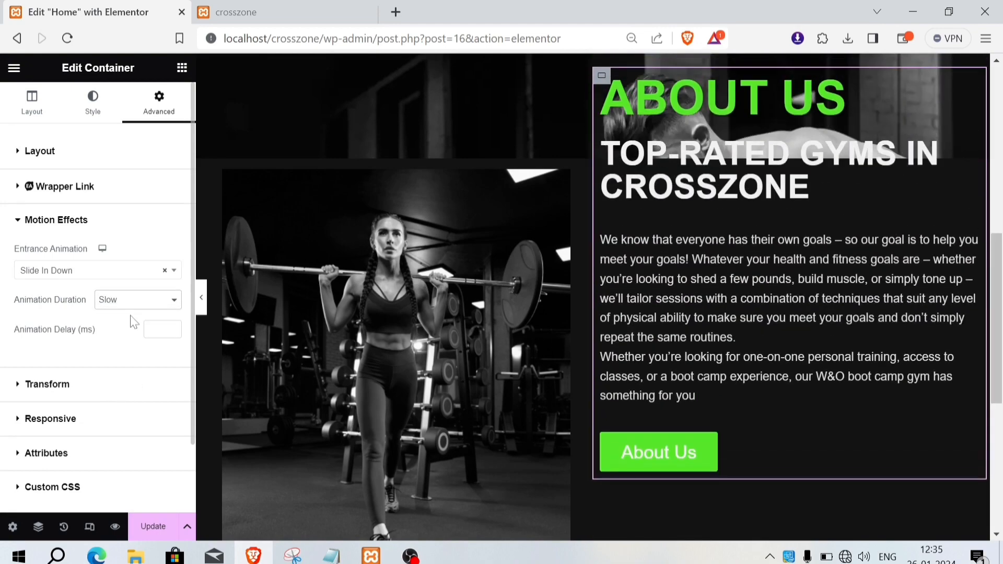
- Change the text container's entrance animation to Slide In Up
scroll(881, 296, up, 10)
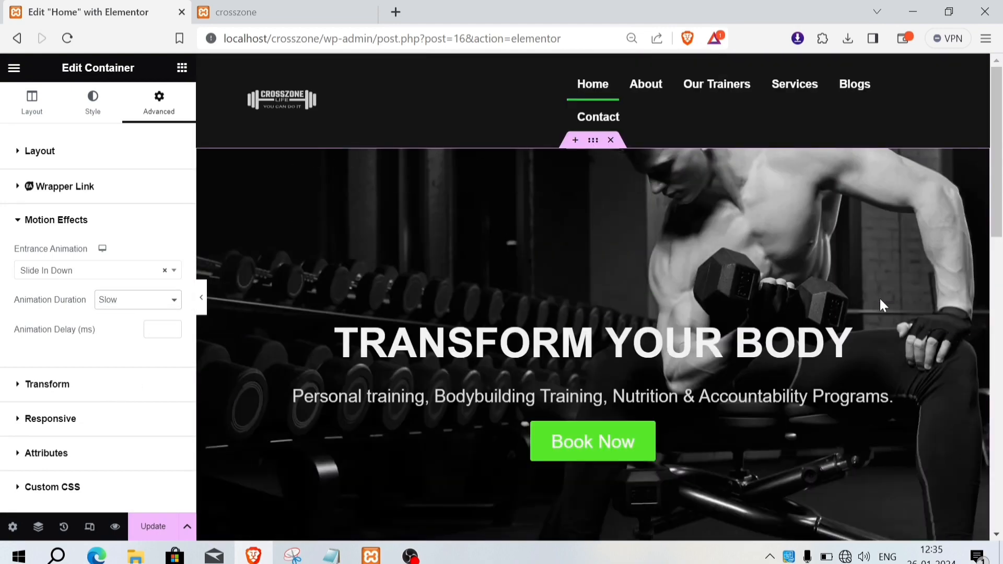
scroll(879, 297, down, 10)
click(86, 275)
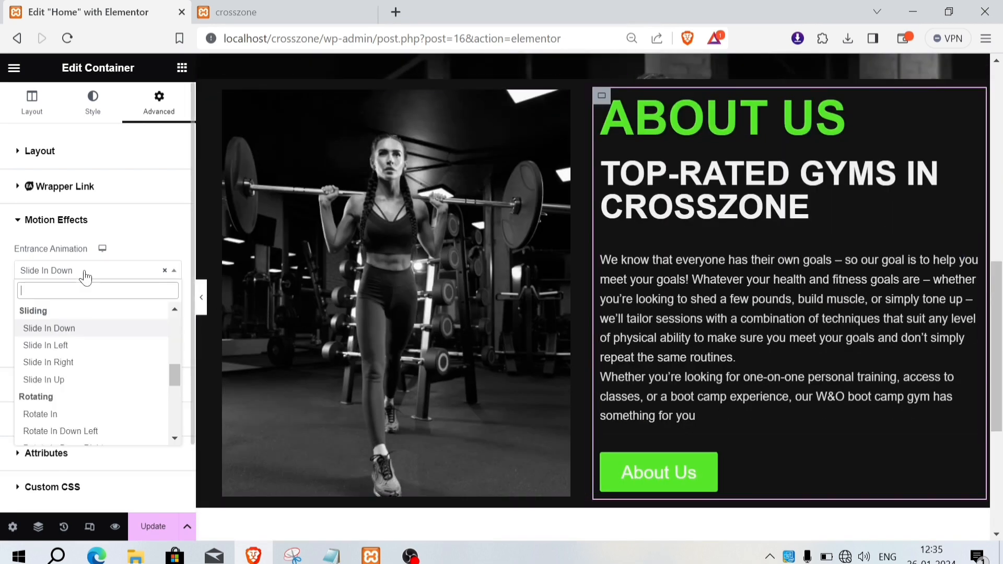
click(68, 380)
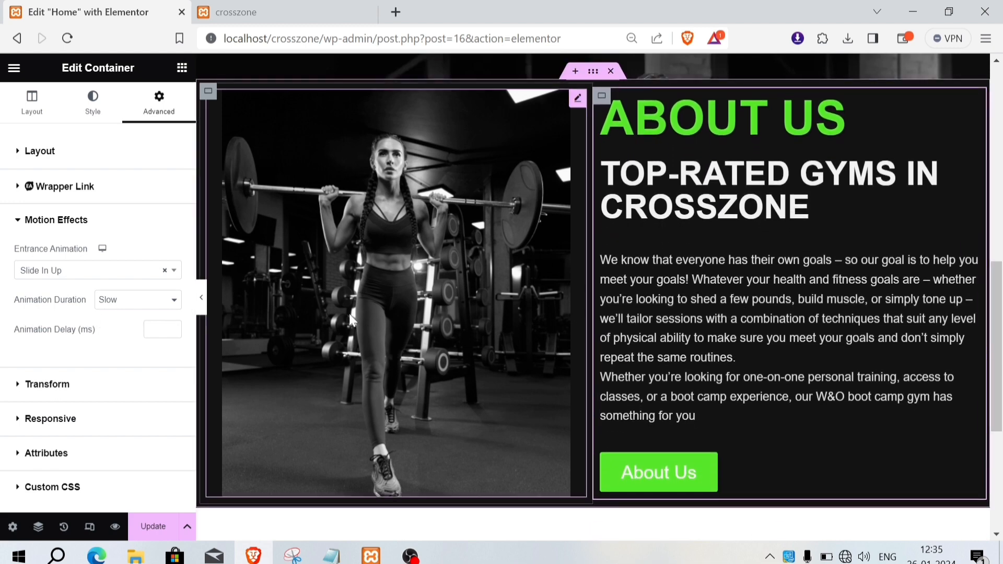
- Try the Light Speed In, Pulse and Wobble entrance animations on the About Us text container
click(75, 272)
scroll(69, 413, down, 3)
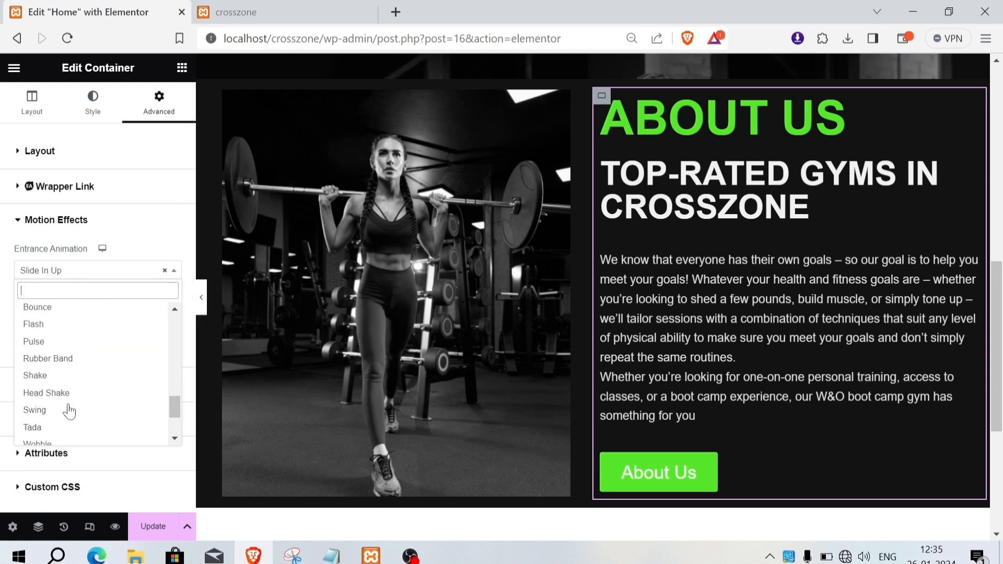
scroll(61, 383, down, 2)
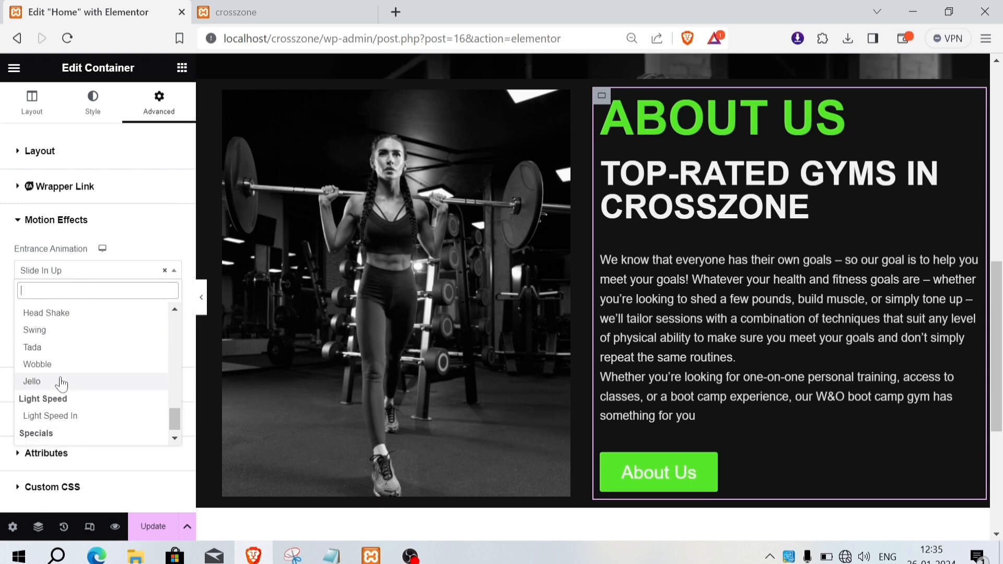
click(74, 403)
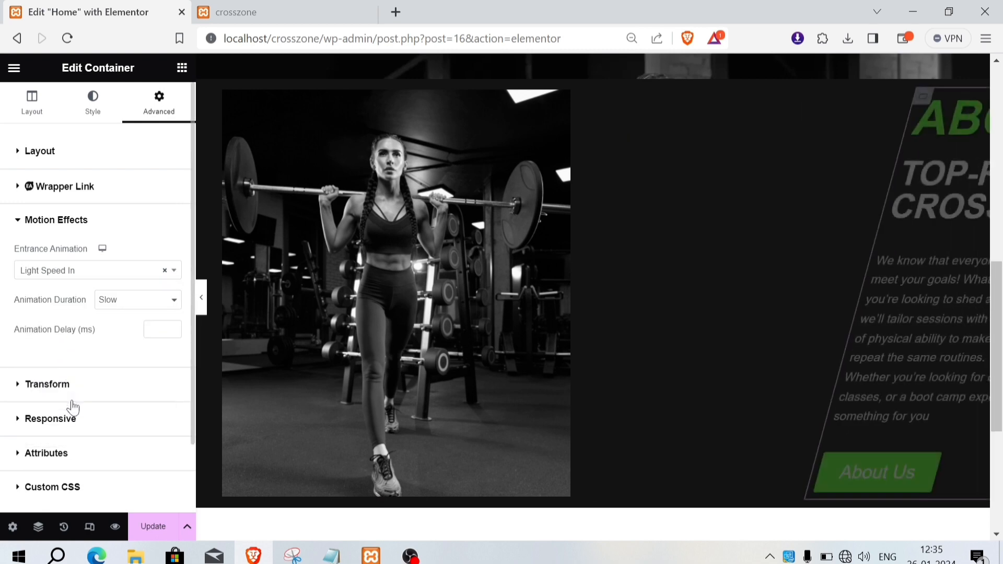
click(99, 278)
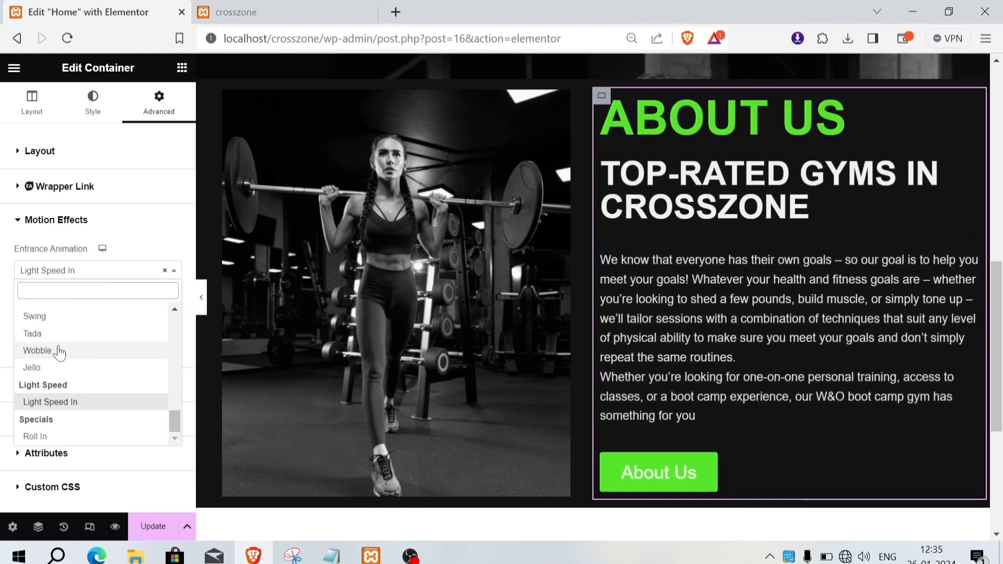
scroll(62, 360, up, 3)
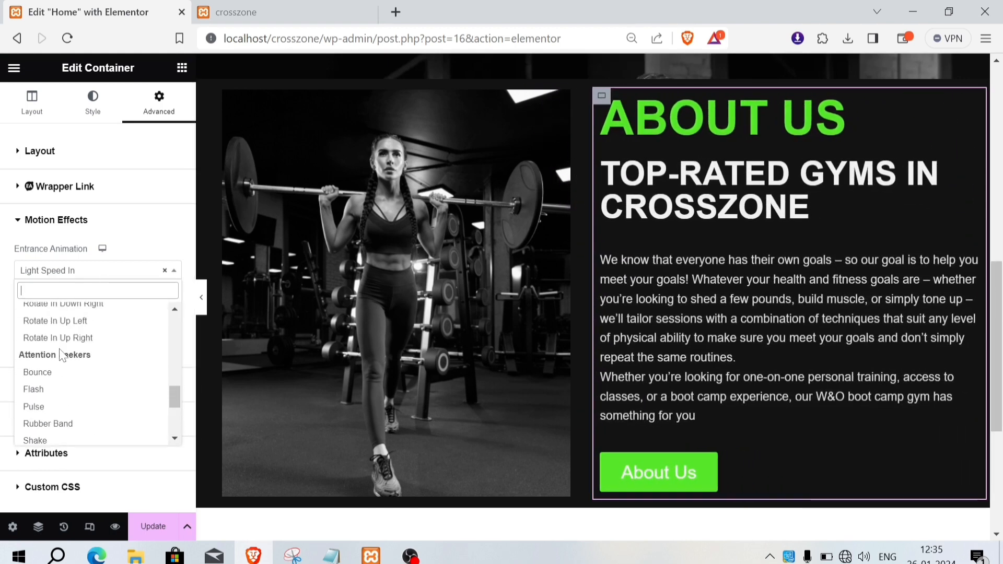
click(57, 408)
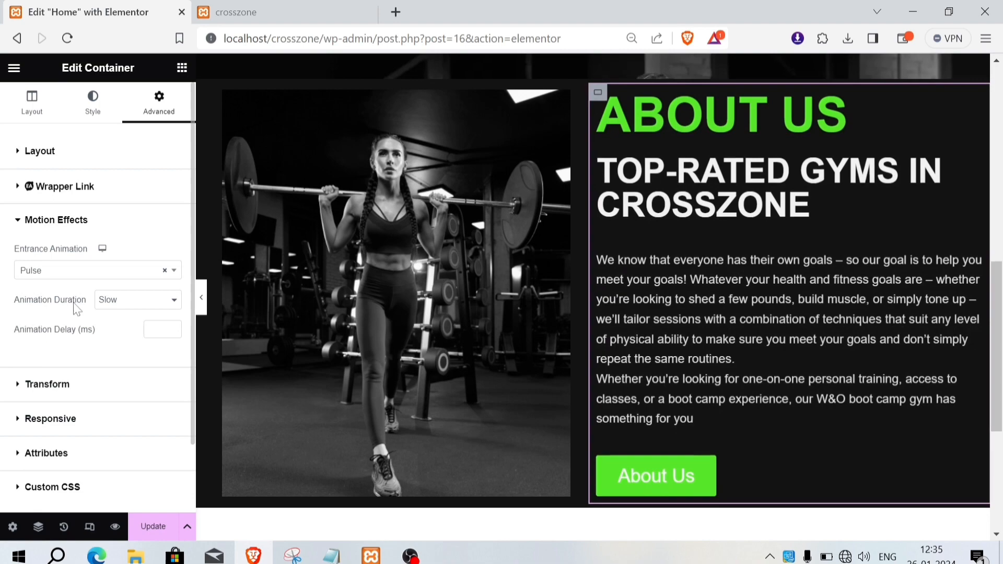
click(84, 272)
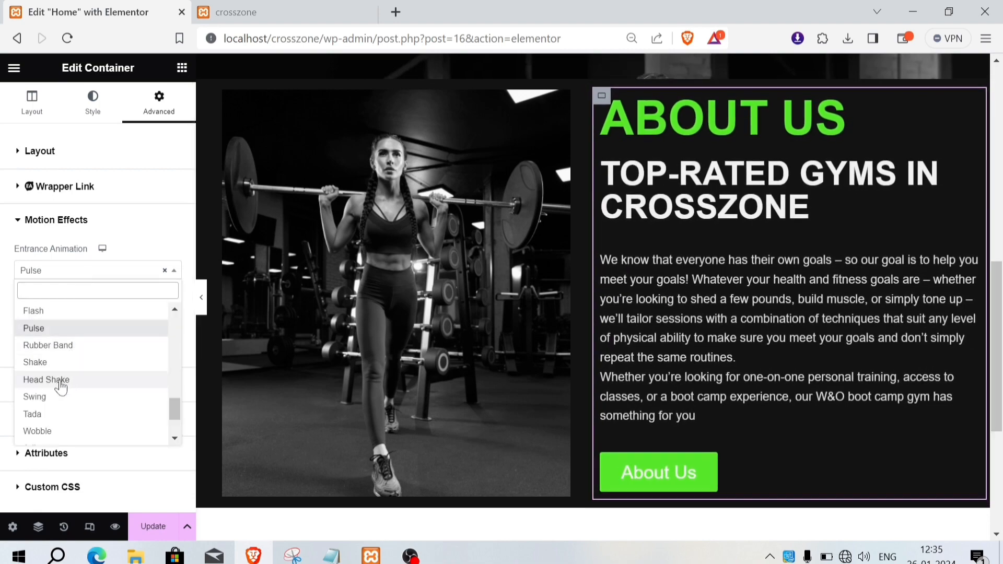
click(45, 431)
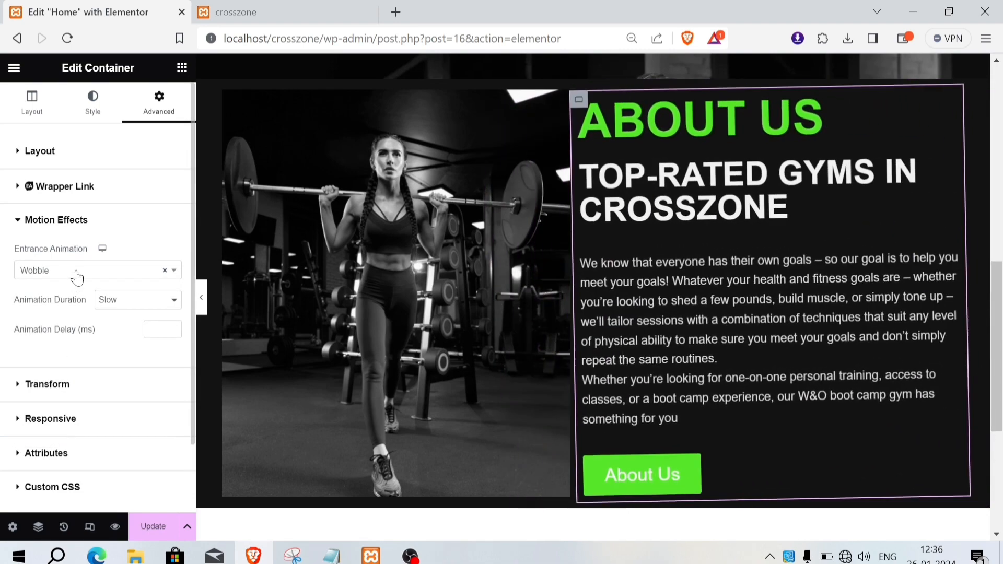
- Try the Bounce In Left and Fade In Left entrance animations on the About Us text container
click(76, 271)
scroll(47, 377, up, 5)
scroll(57, 364, up, 6)
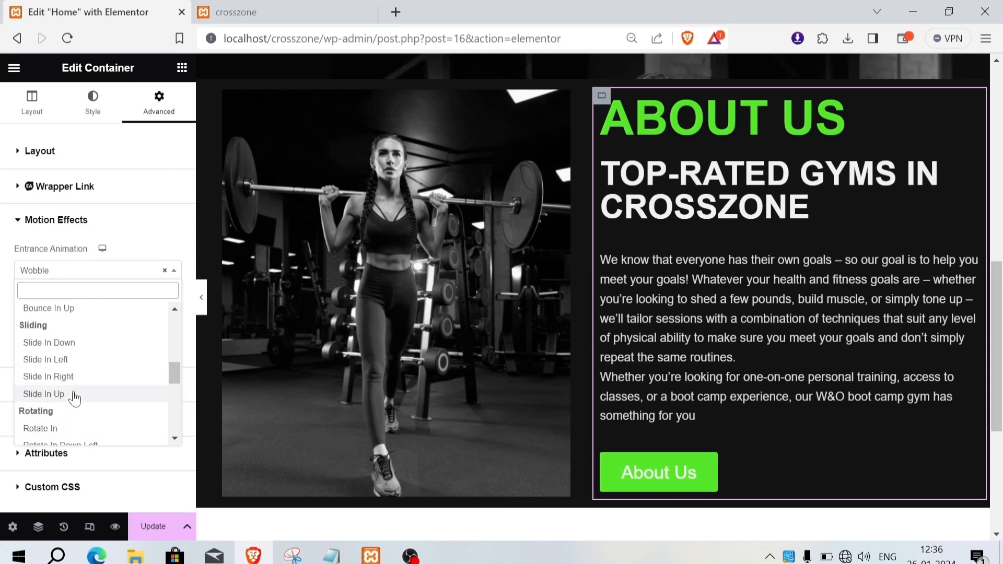
scroll(76, 360, up, 3)
click(76, 353)
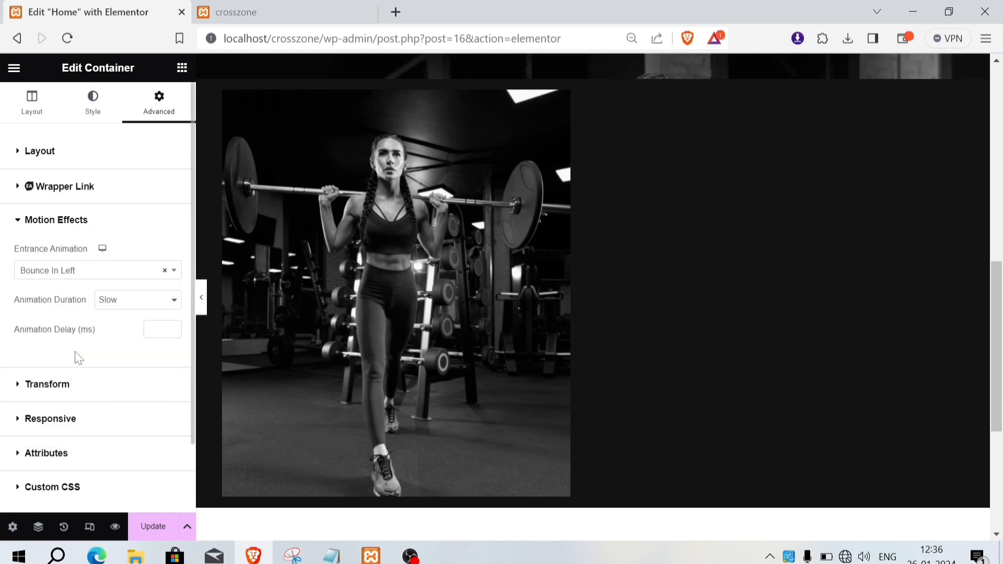
click(69, 271)
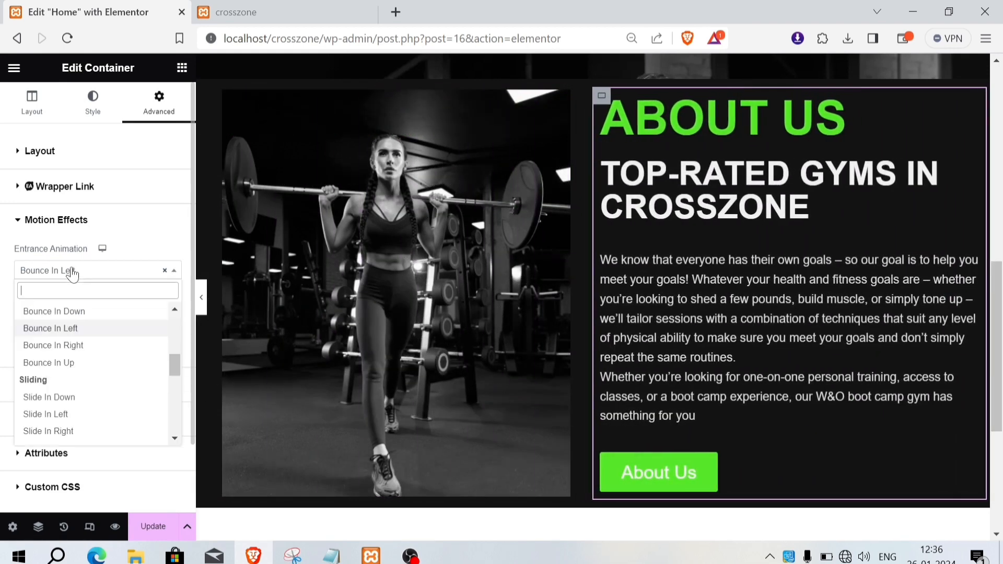
scroll(72, 358, up, 2)
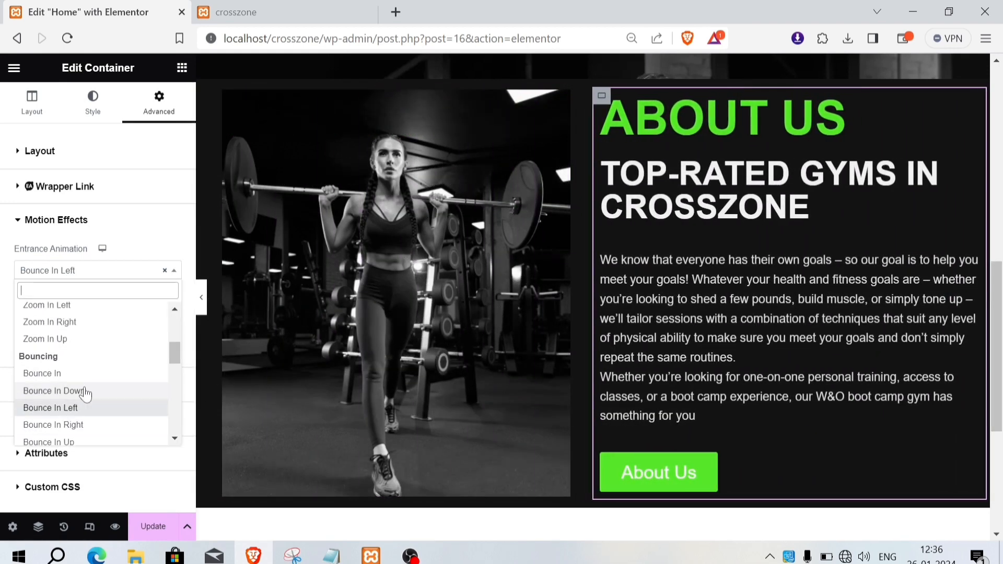
click(85, 391)
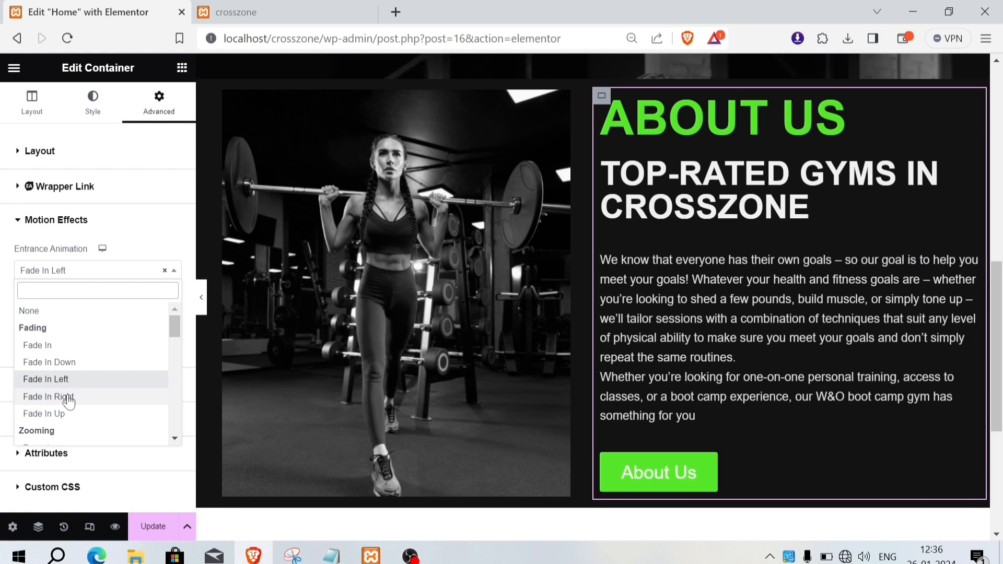
- Set the text container's entrance animation to Fade In Right with Normal duration
click(69, 398)
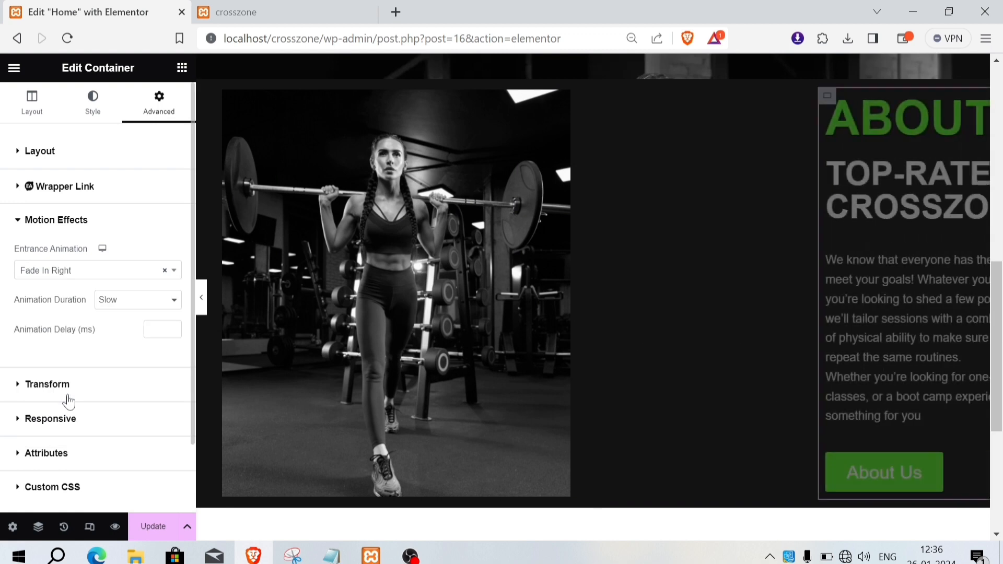
click(142, 301)
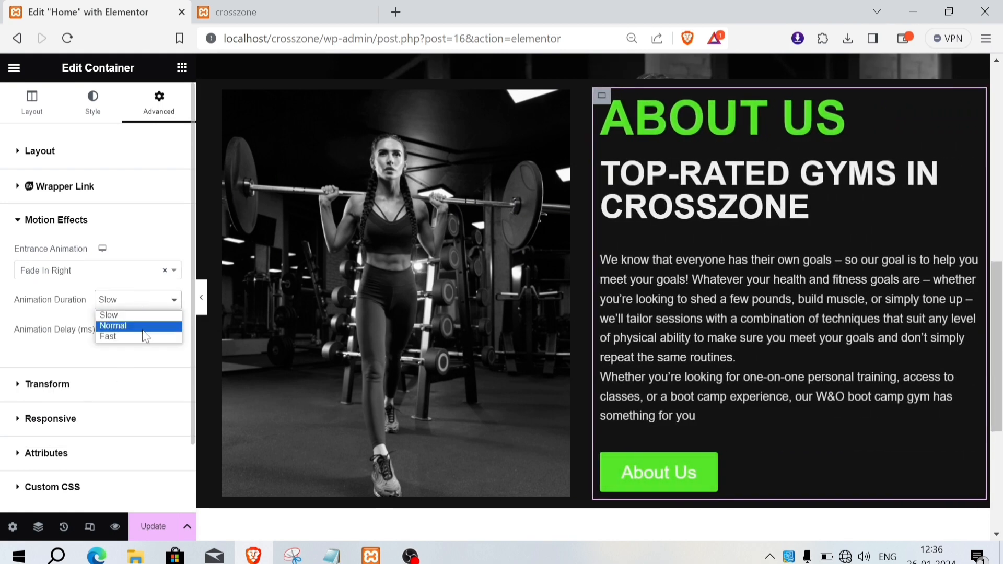
click(143, 328)
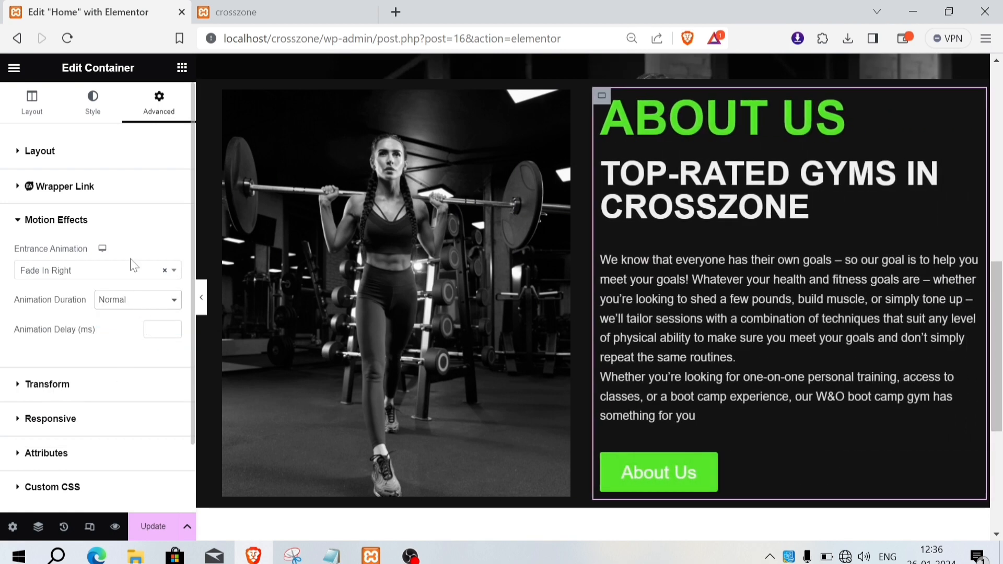
click(21, 228)
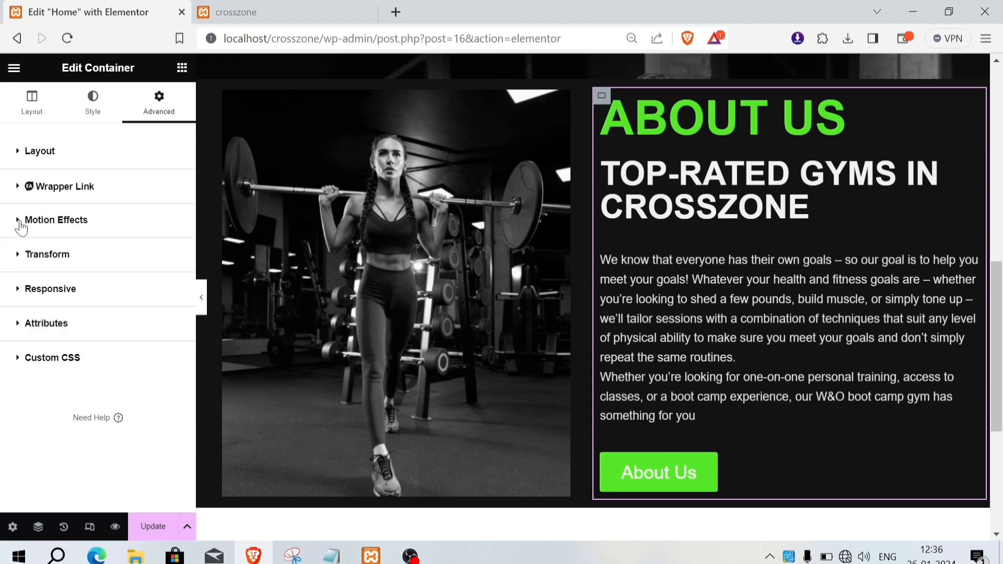
click(22, 228)
- Hide the editing panel and review the hero and About Us sections at full page width
click(200, 299)
scroll(382, 351, up, 6)
scroll(384, 357, up, 4)
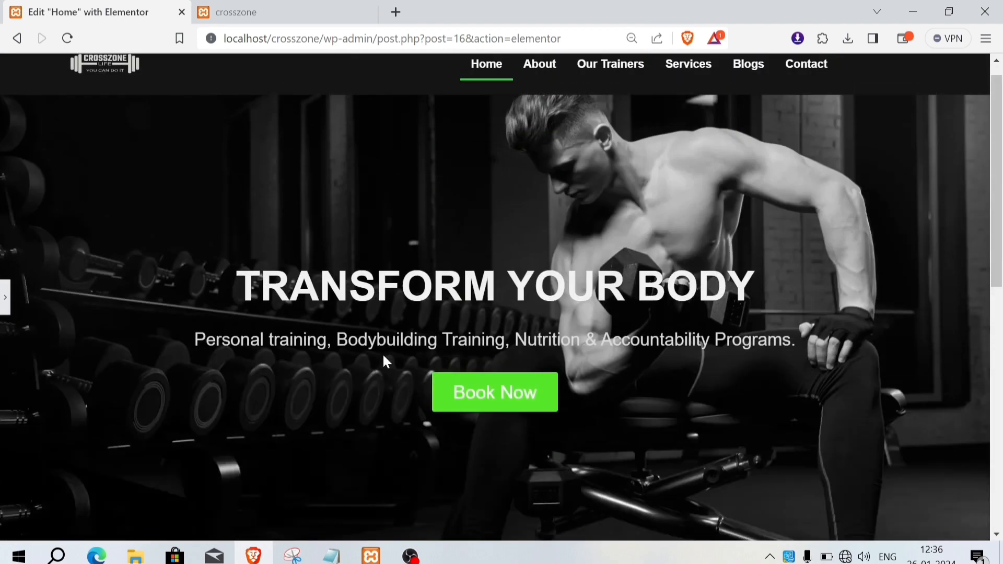
scroll(528, 277, up, 1)
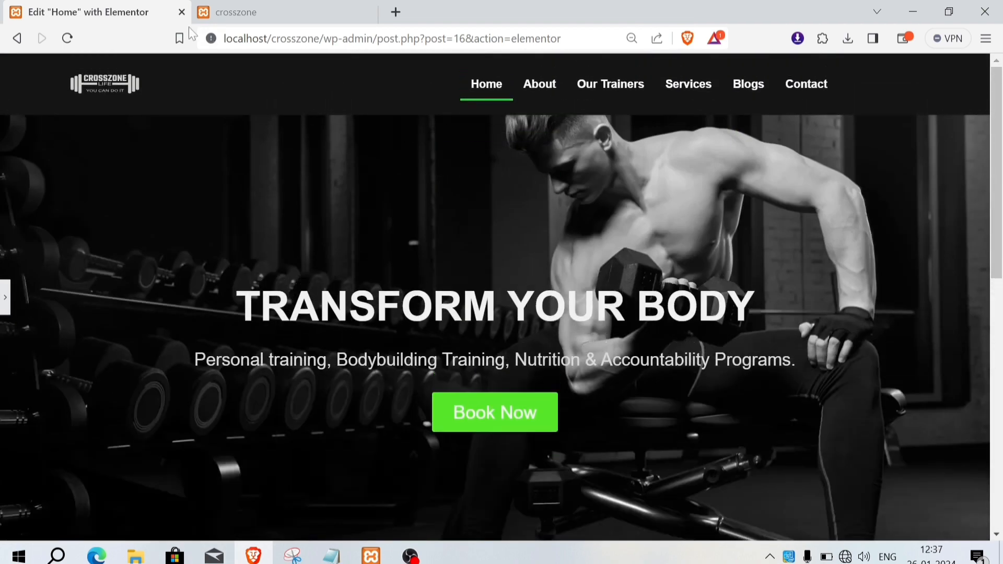
scroll(549, 245, down, 10)
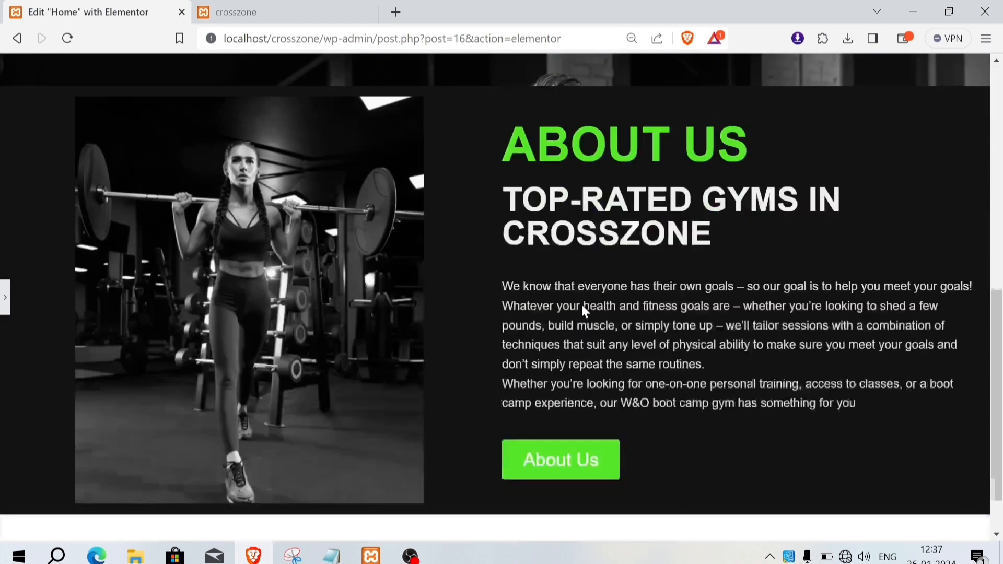
scroll(585, 314, up, 2)
scroll(584, 309, up, 8)
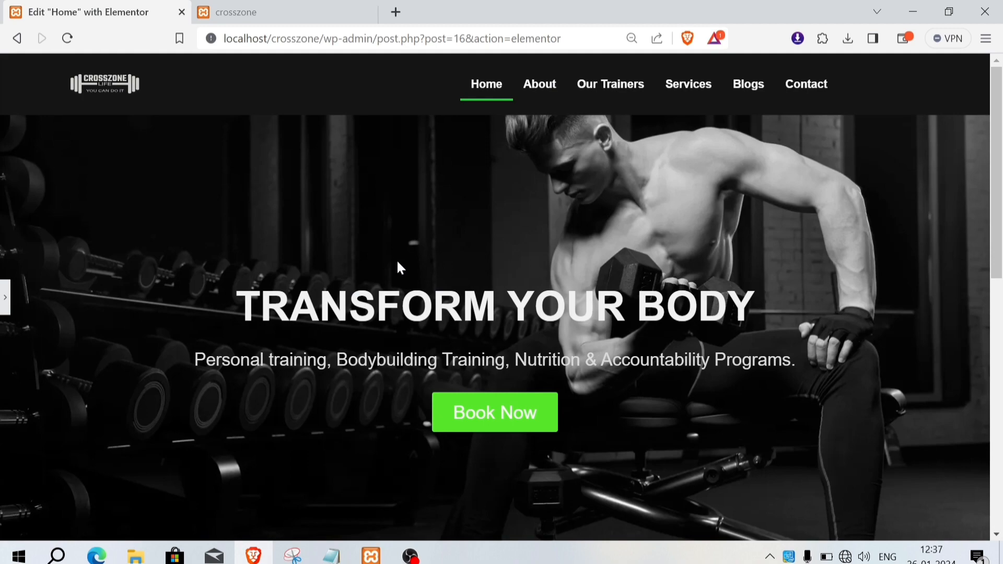
scroll(399, 267, down, 10)
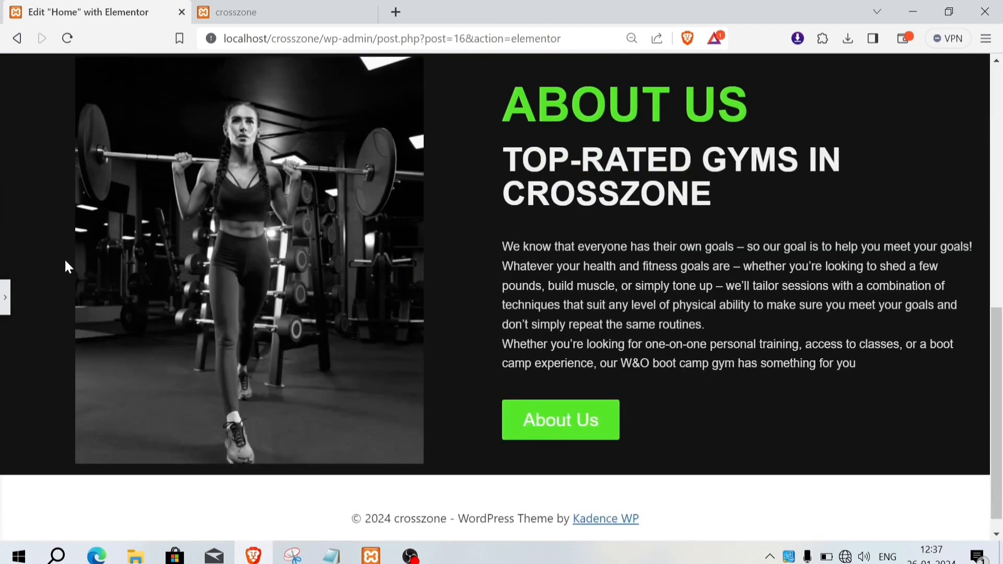
- Restore the editing panel and add a container with two equal columns below the About Us section
click(6, 300)
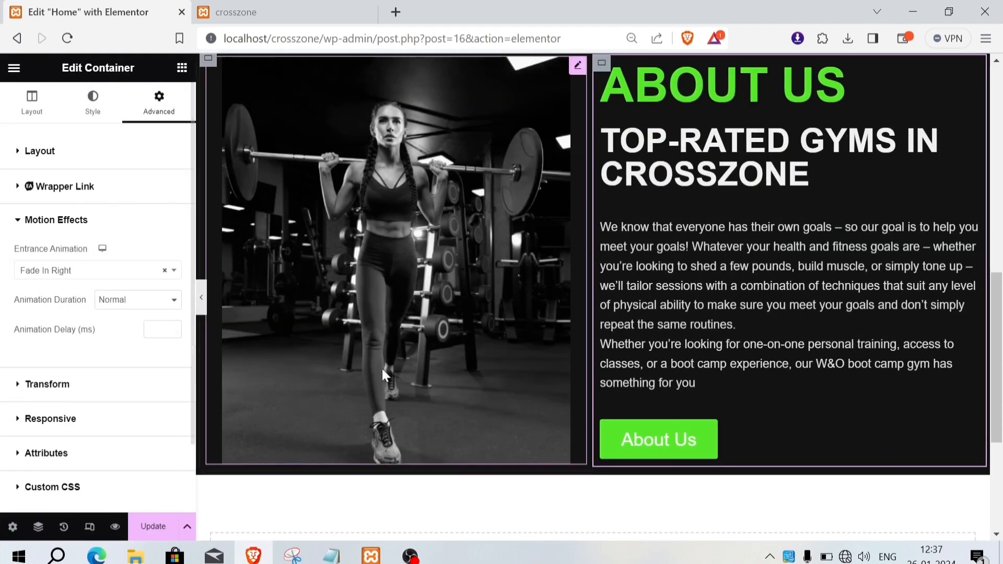
scroll(575, 365, down, 5)
click(562, 335)
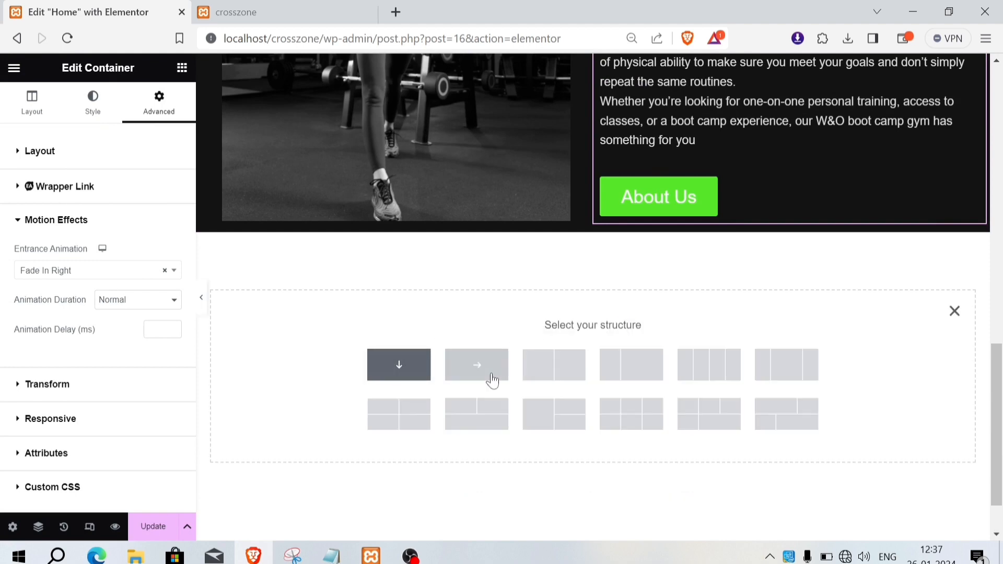
click(556, 376)
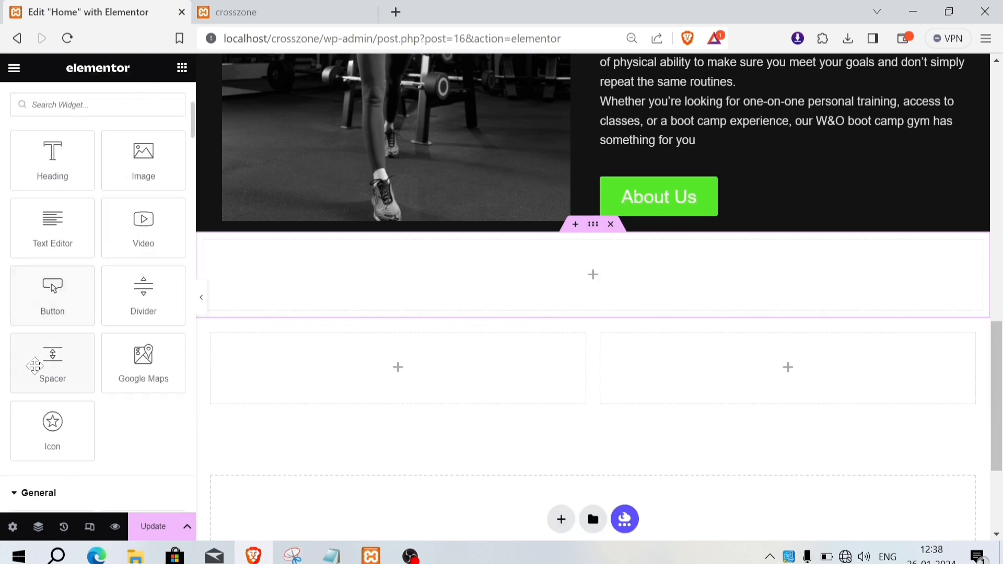
- Add a 95 px spacer to the empty container below About Us and set that container's background color to #131313
drag(35, 366, 409, 289)
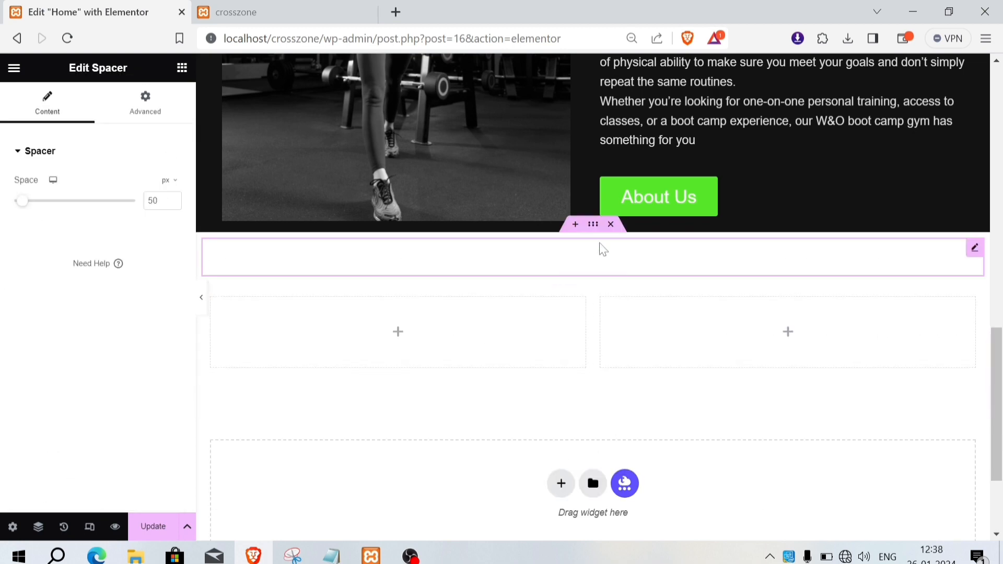
drag(20, 203, 31, 201)
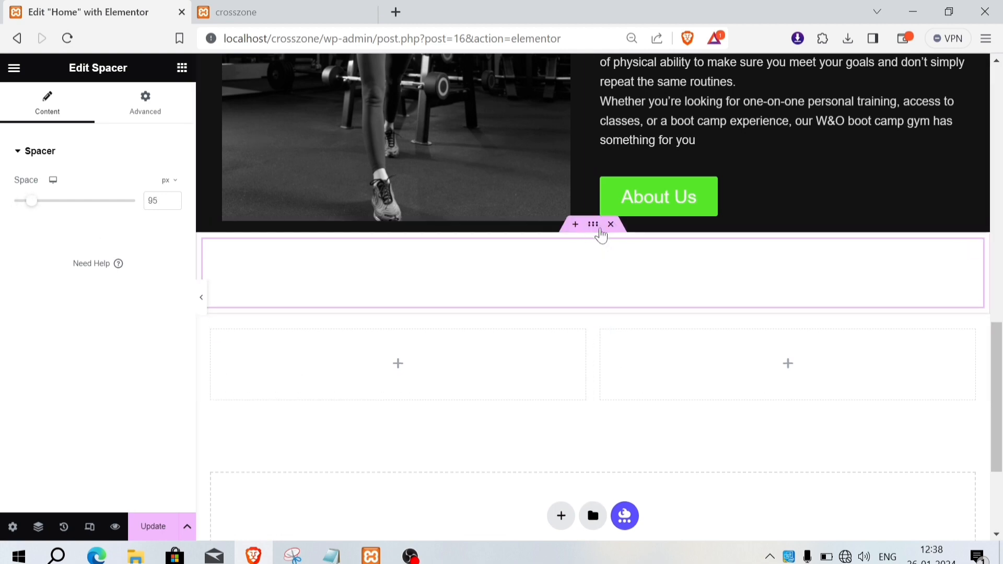
click(593, 230)
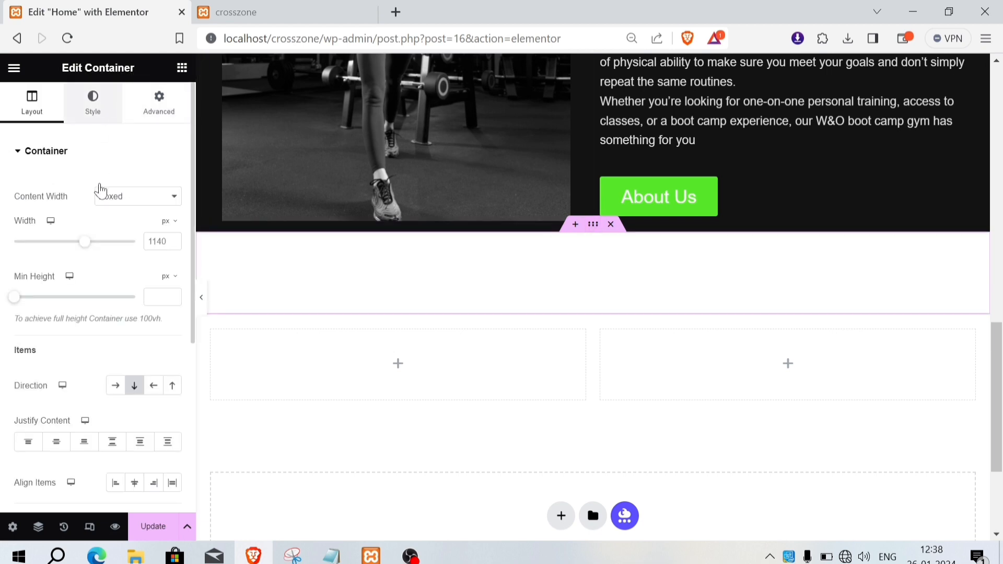
click(93, 102)
click(115, 216)
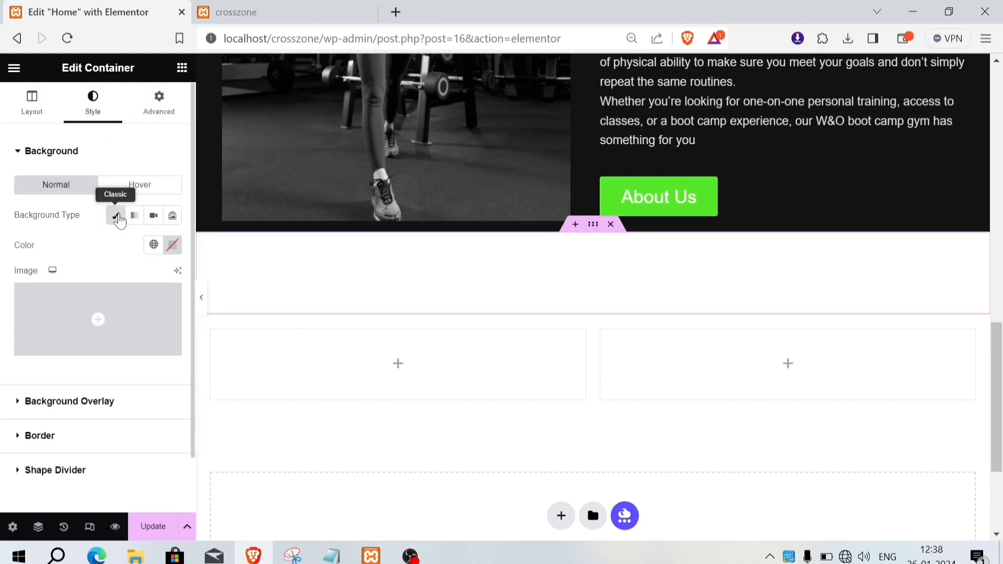
click(173, 247)
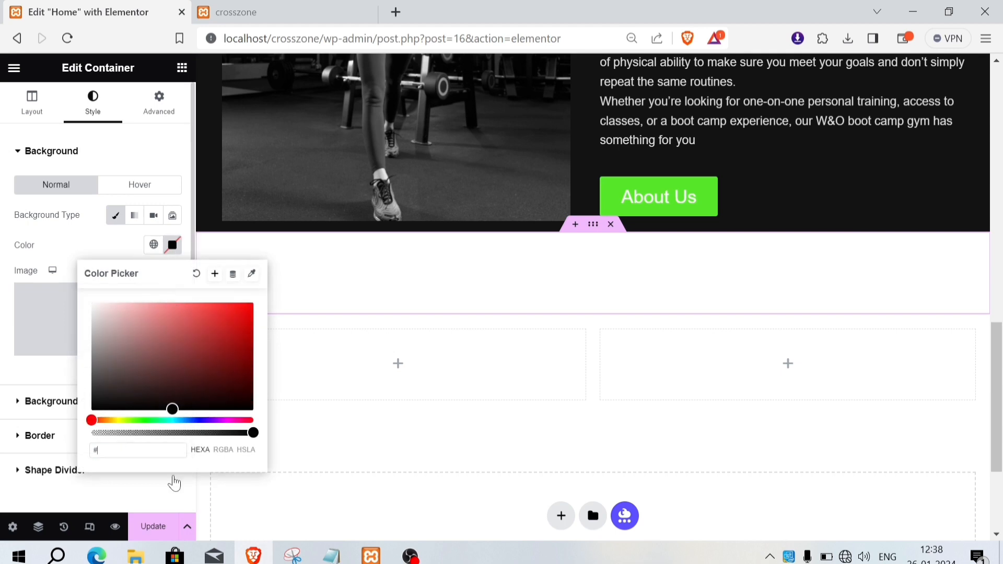
text(#131313)
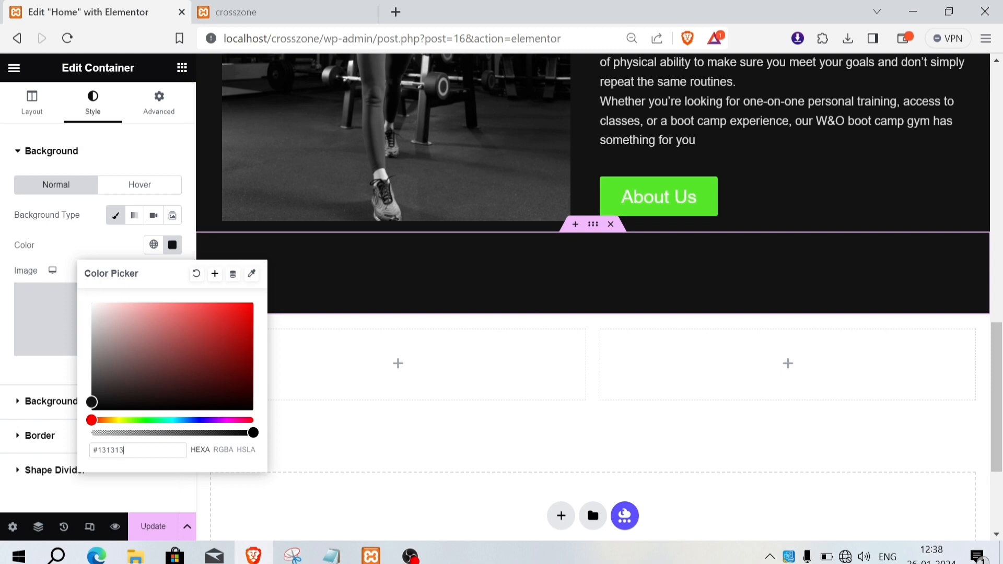
click(85, 257)
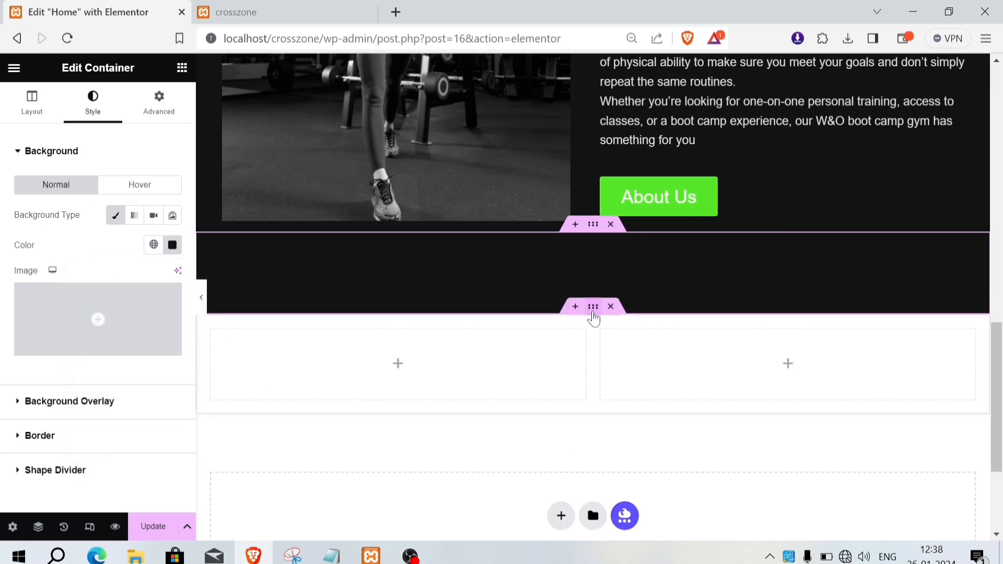
- Give the two-column container below the spacer a classic background with color #131313
click(432, 237)
click(93, 111)
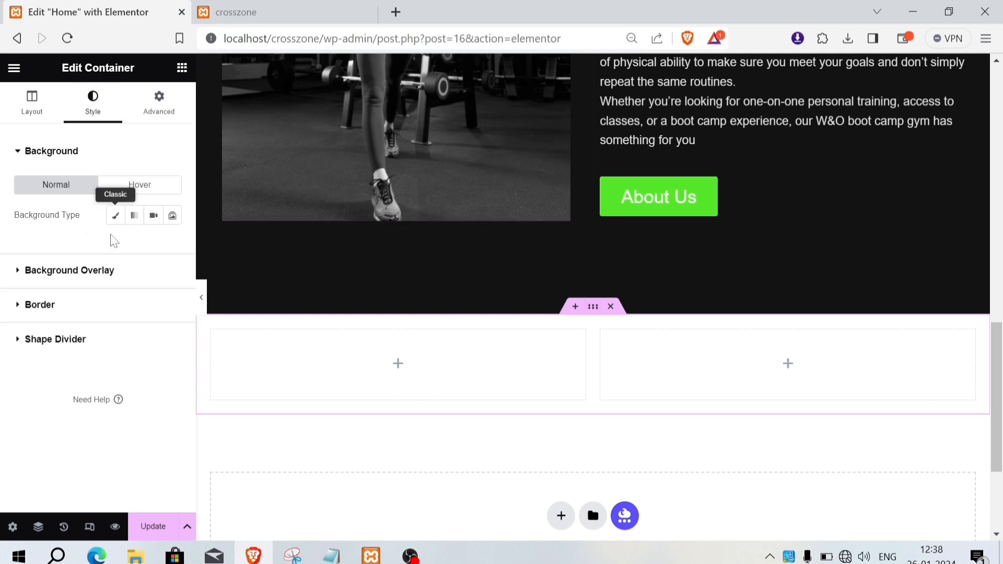
click(115, 217)
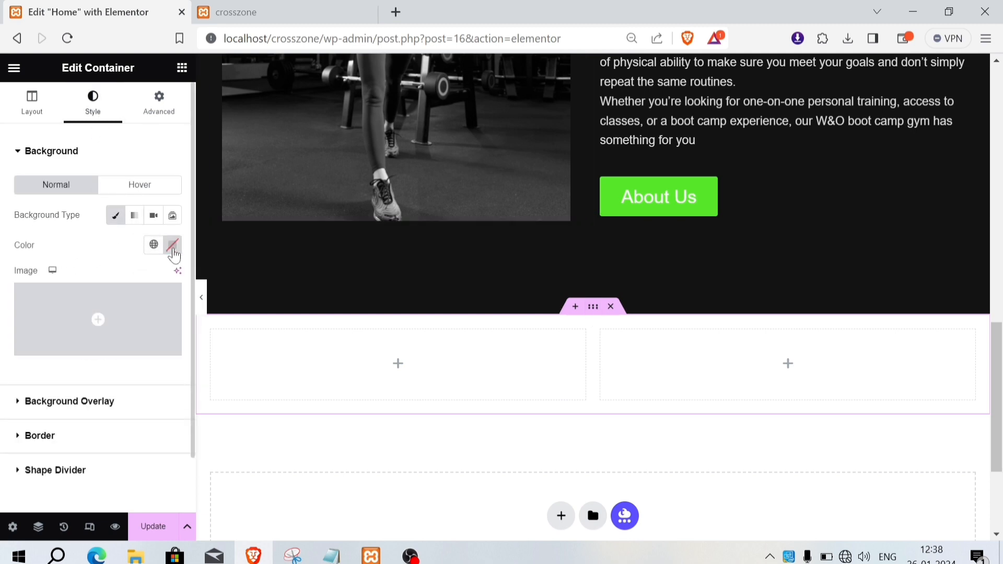
click(173, 248)
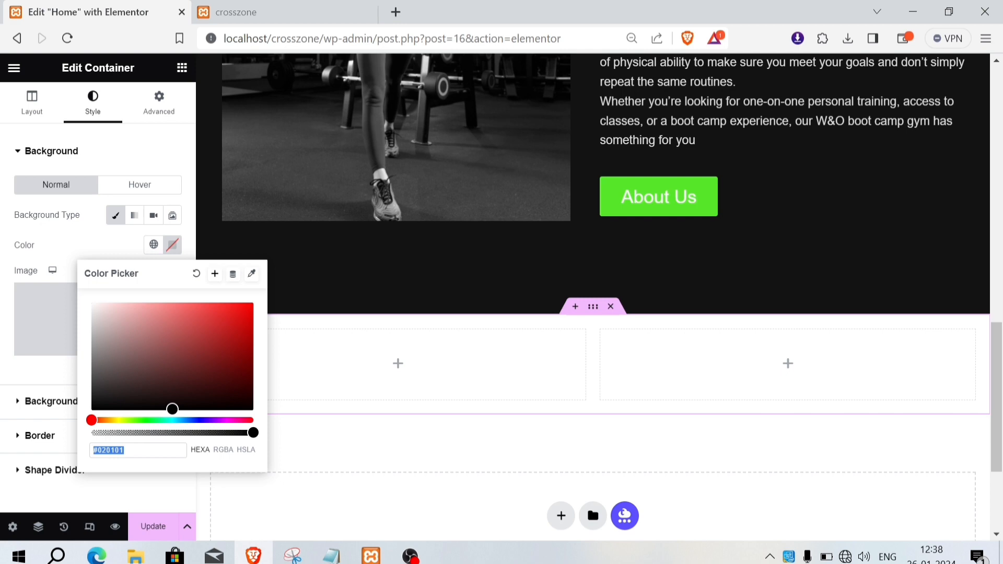
text(#131313)
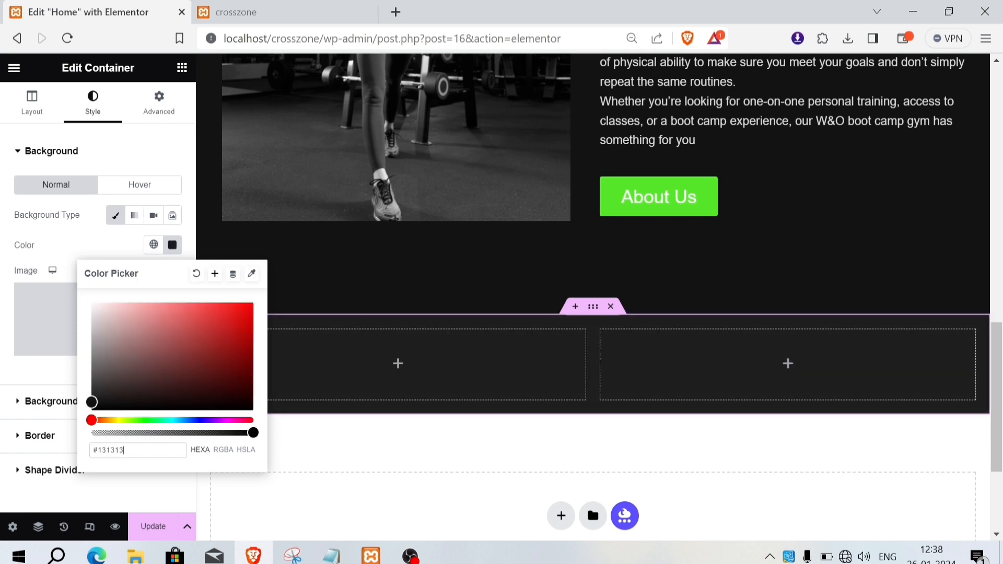
click(68, 272)
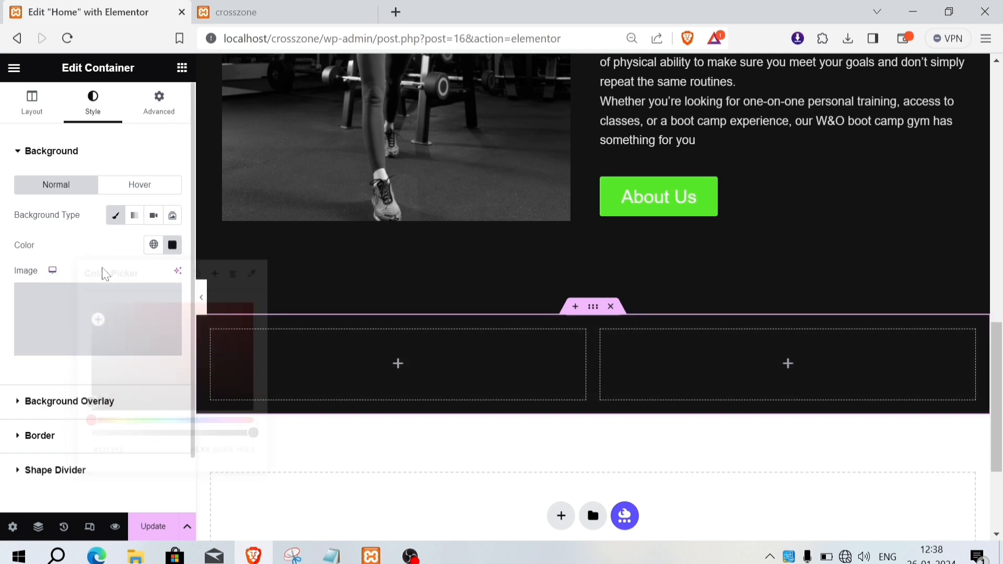
- Upload the Image 02 file from the crosszone folder and use it as the two-column container's background image
click(73, 322)
click(196, 123)
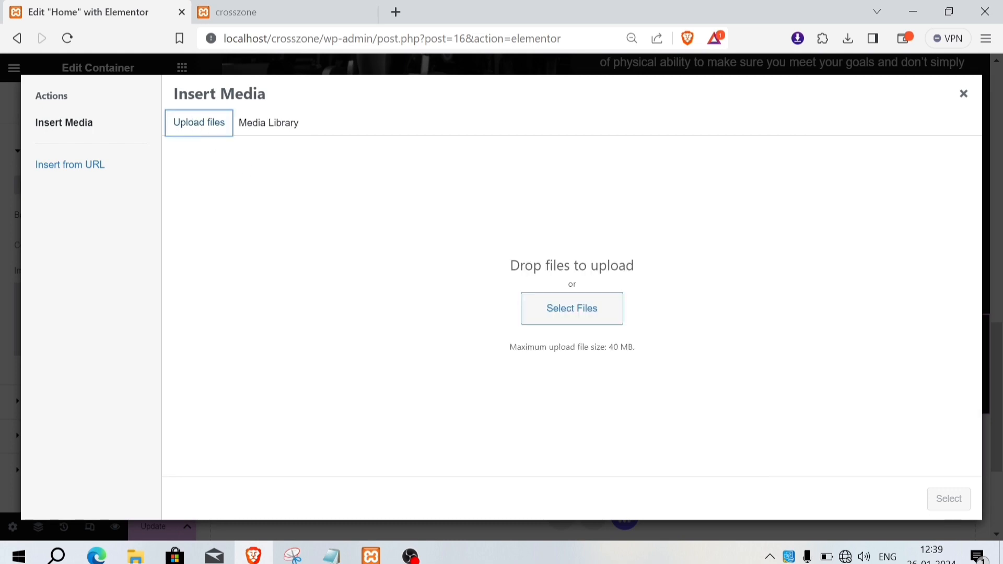
click(579, 321)
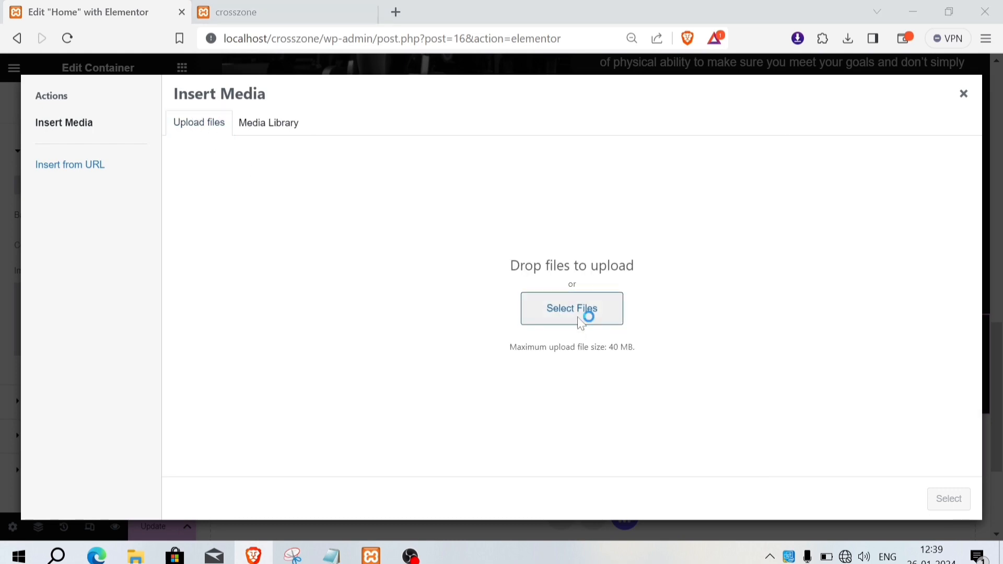
scroll(396, 310, down, 5)
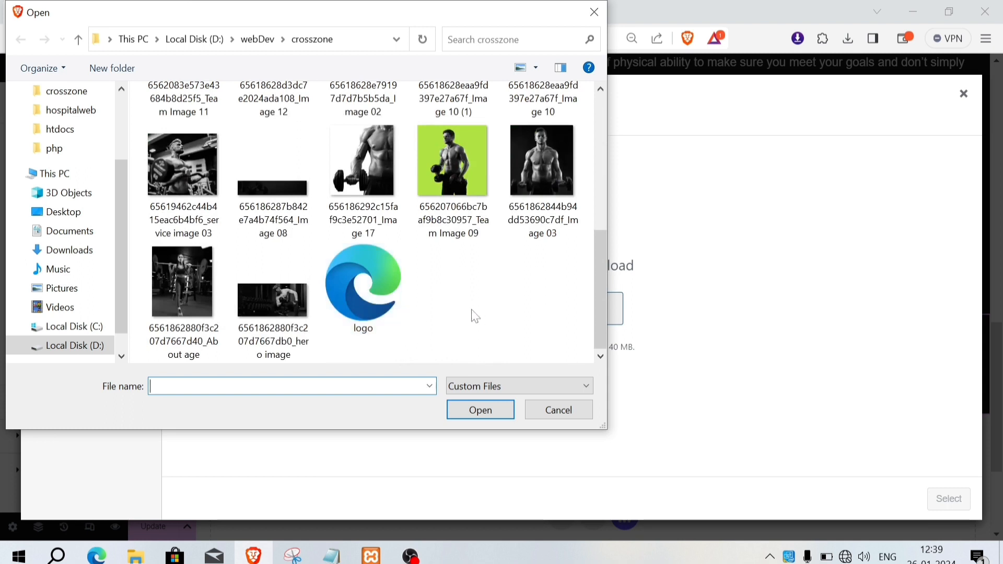
scroll(476, 316, up, 2)
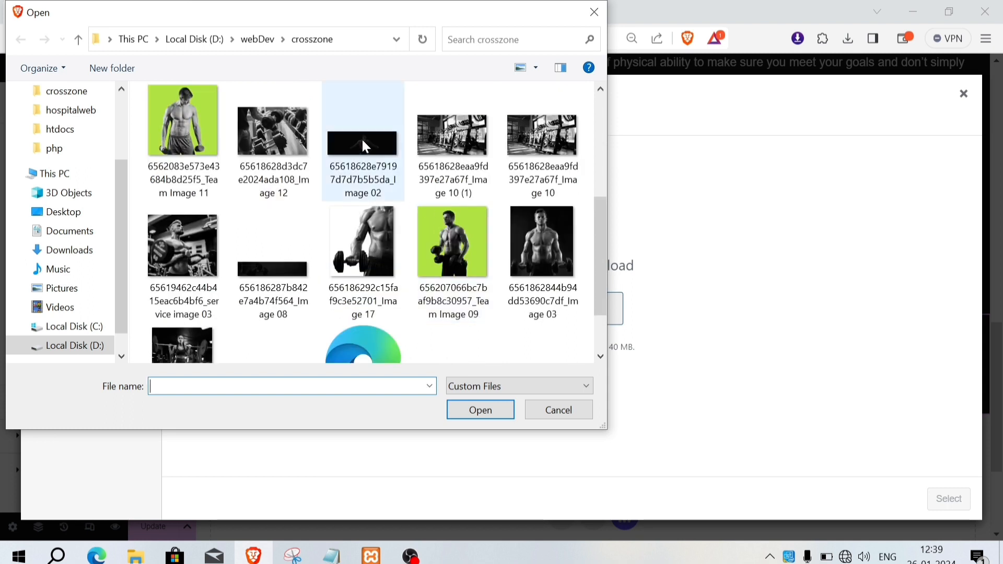
scroll(455, 294, up, 2)
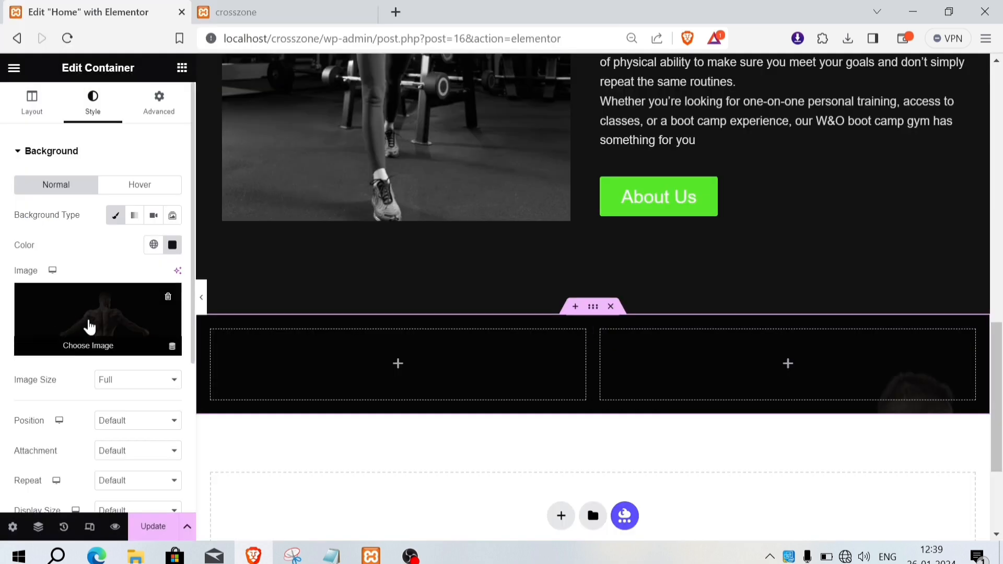
click(90, 326)
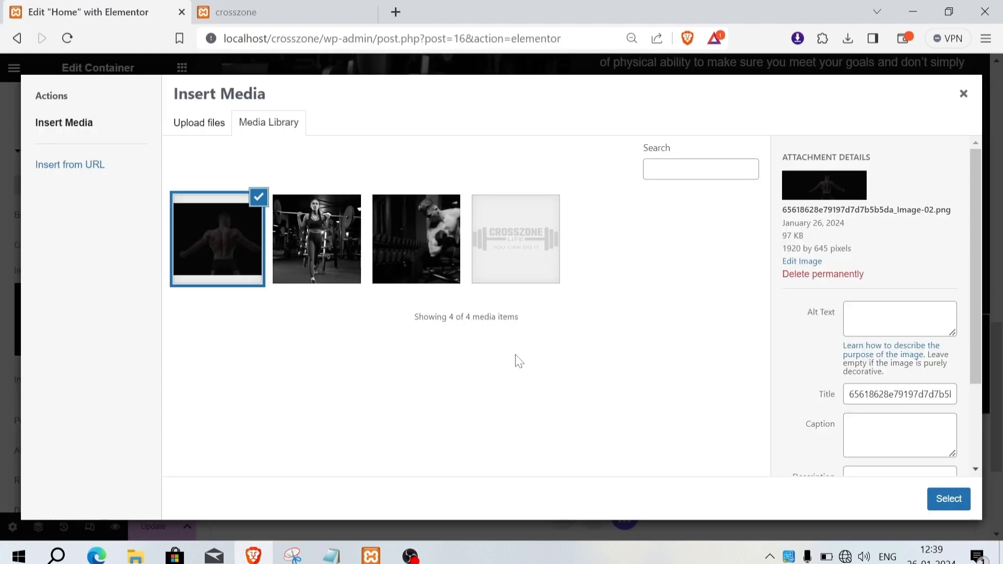
click(936, 498)
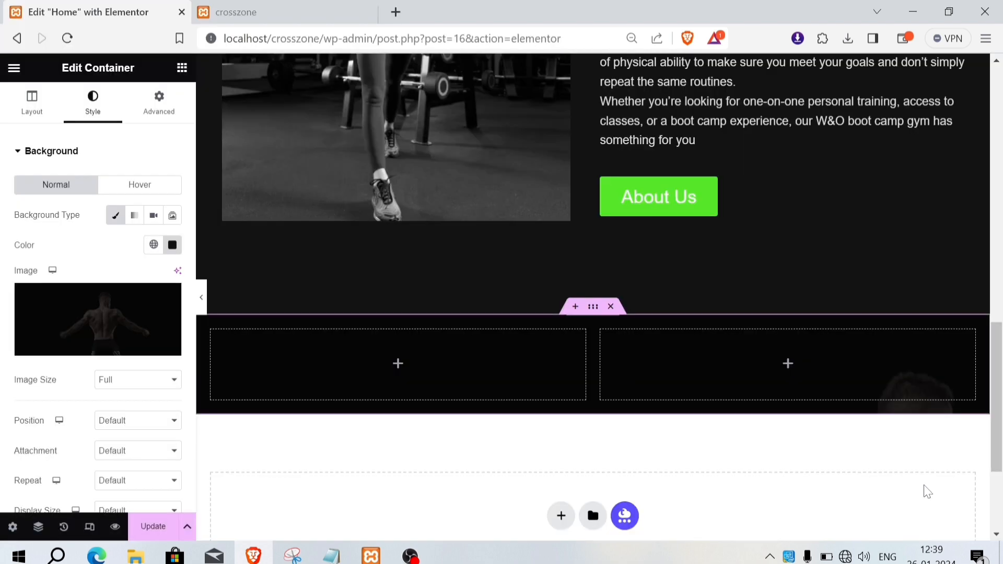
- Set the two-column container's minimum height to 100 vh
click(47, 109)
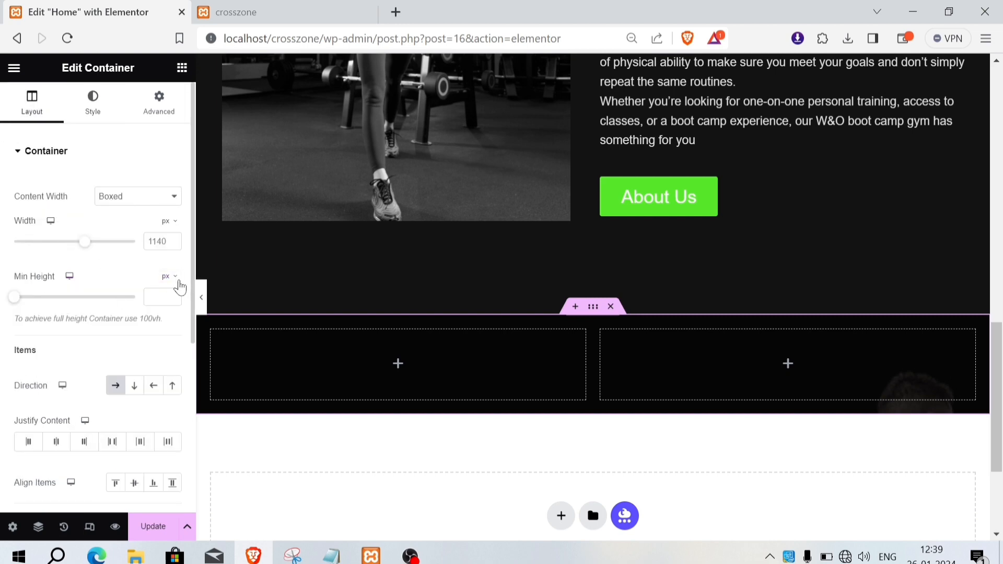
click(171, 283)
click(161, 340)
text(100)
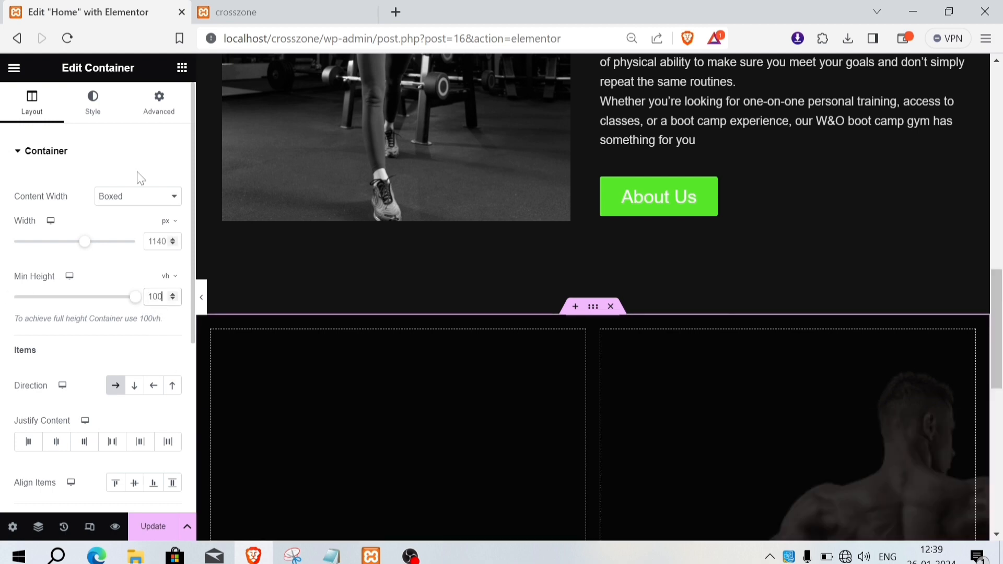
- Set the container's background image position to Center Center and its display size to Cover
click(99, 109)
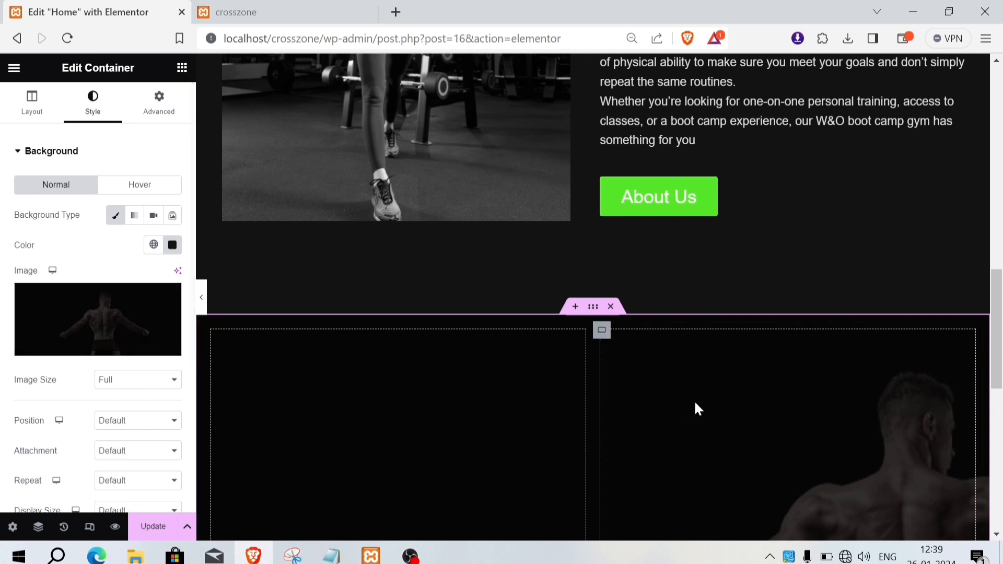
scroll(753, 392, down, 5)
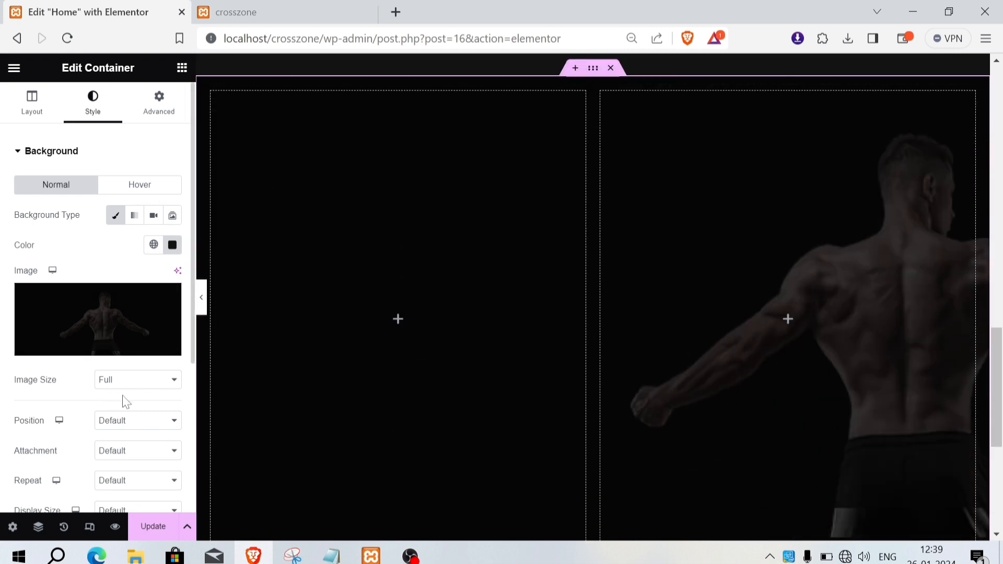
click(139, 422)
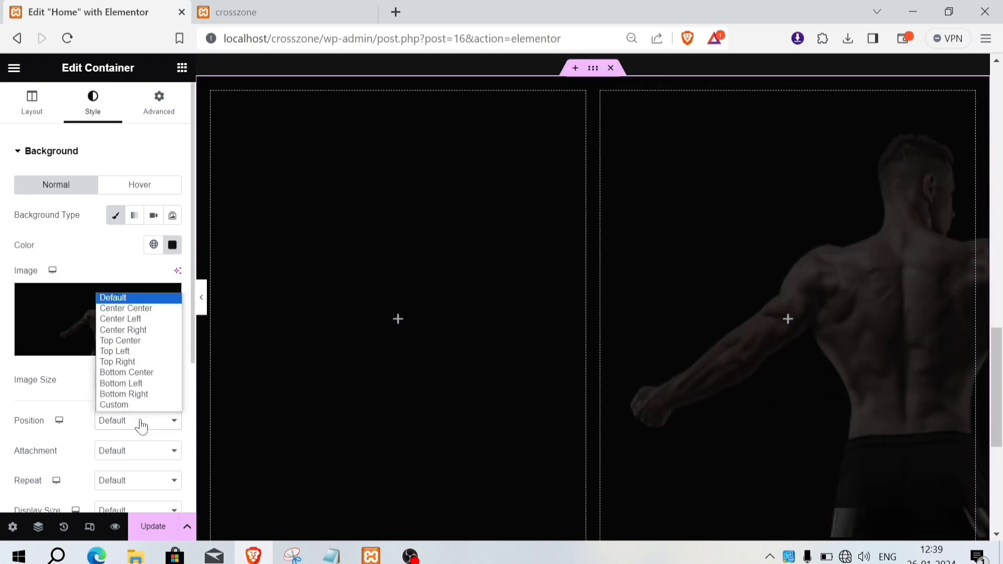
click(145, 314)
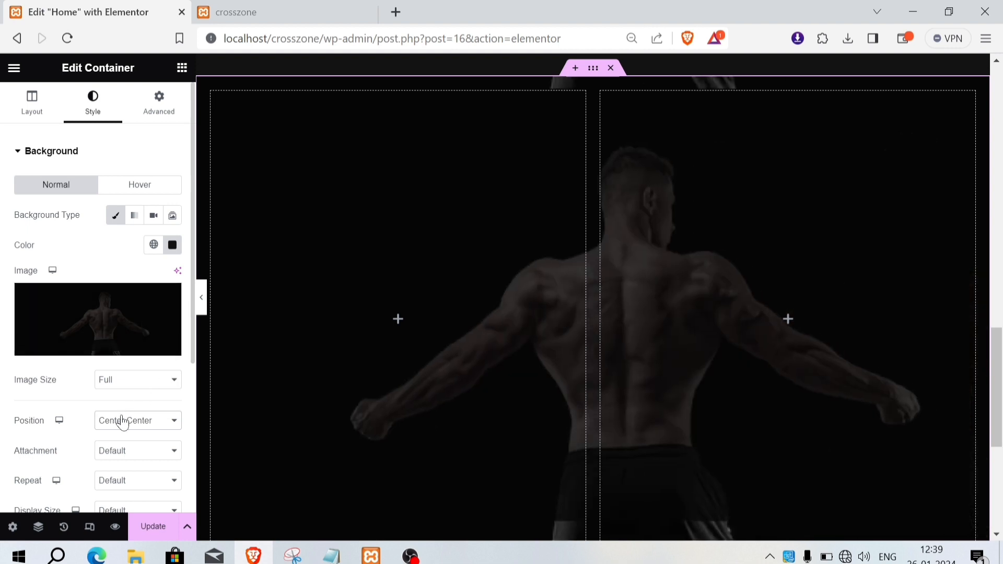
scroll(122, 414, down, 3)
click(135, 363)
click(140, 386)
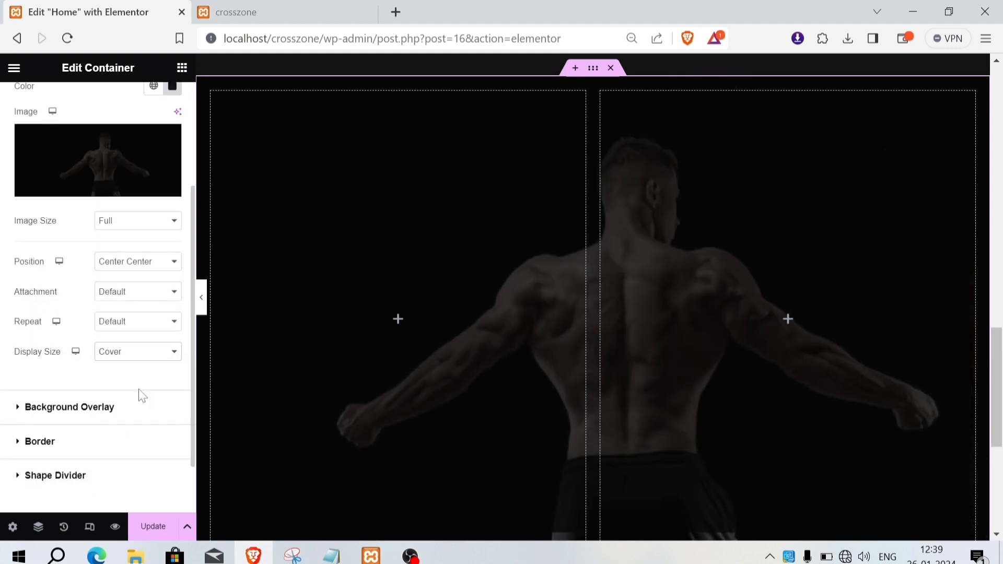
- Set the background image attachment to Fixed with No-repeat and check the scrolling effect on the page
click(142, 293)
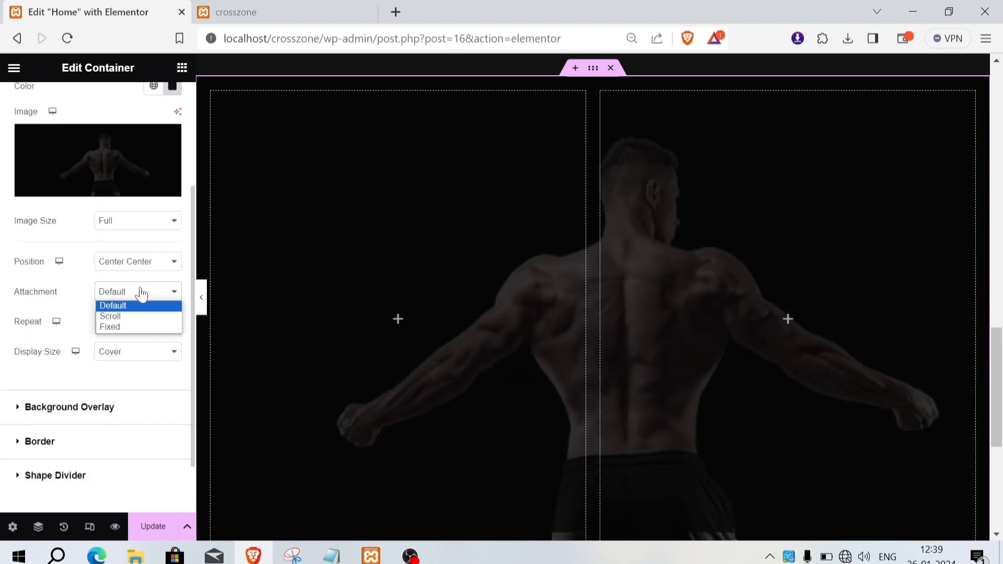
click(137, 327)
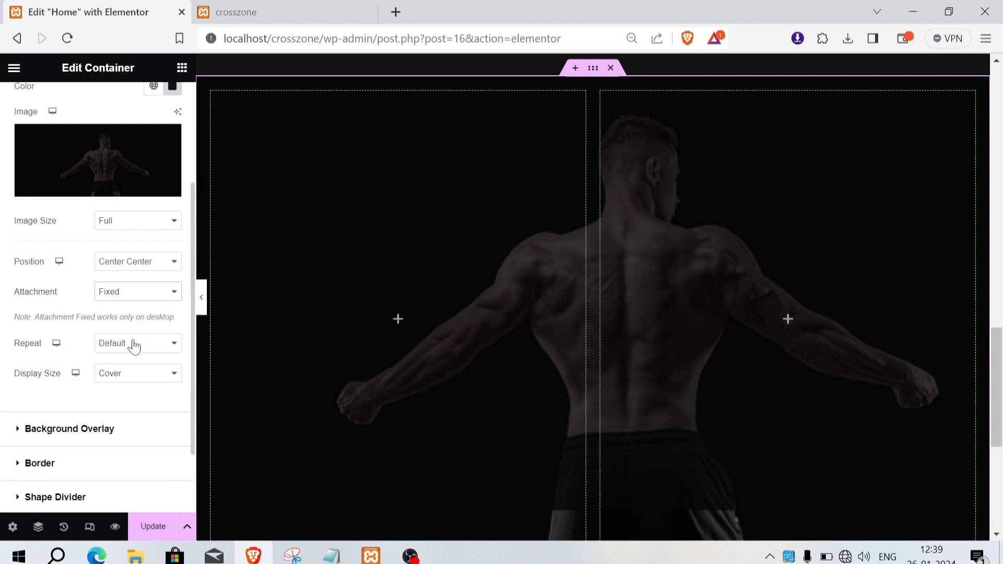
click(131, 343)
click(130, 364)
scroll(574, 385, up, 2)
scroll(621, 389, down, 5)
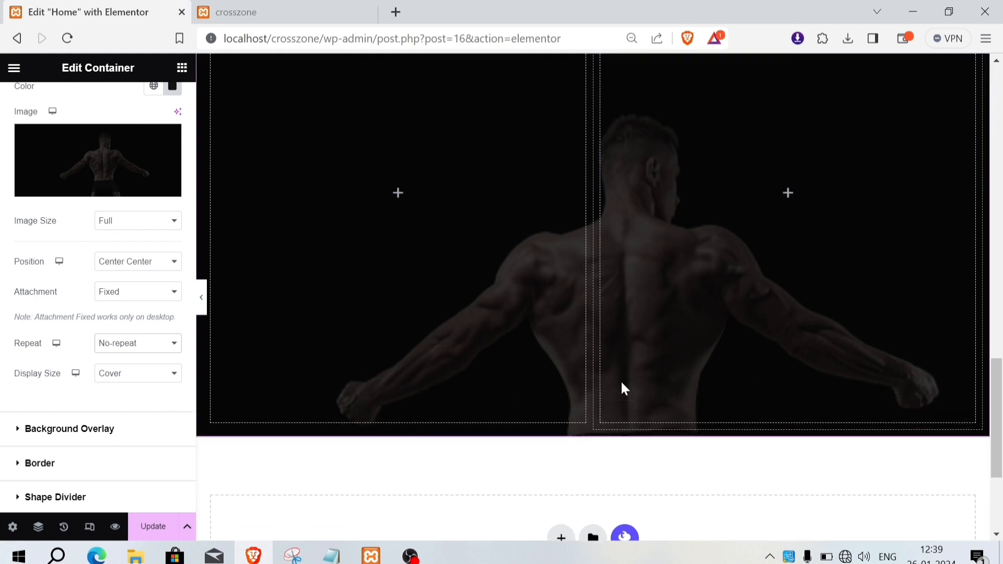
scroll(622, 384, up, 5)
scroll(623, 385, down, 4)
scroll(622, 385, up, 3)
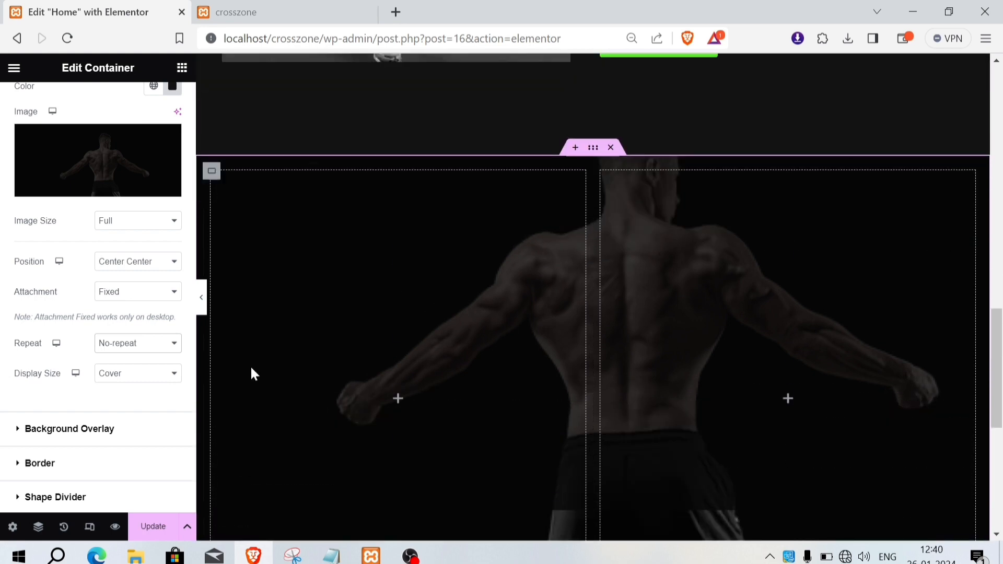
- Change the content width option of the two-column container
scroll(107, 293, up, 3)
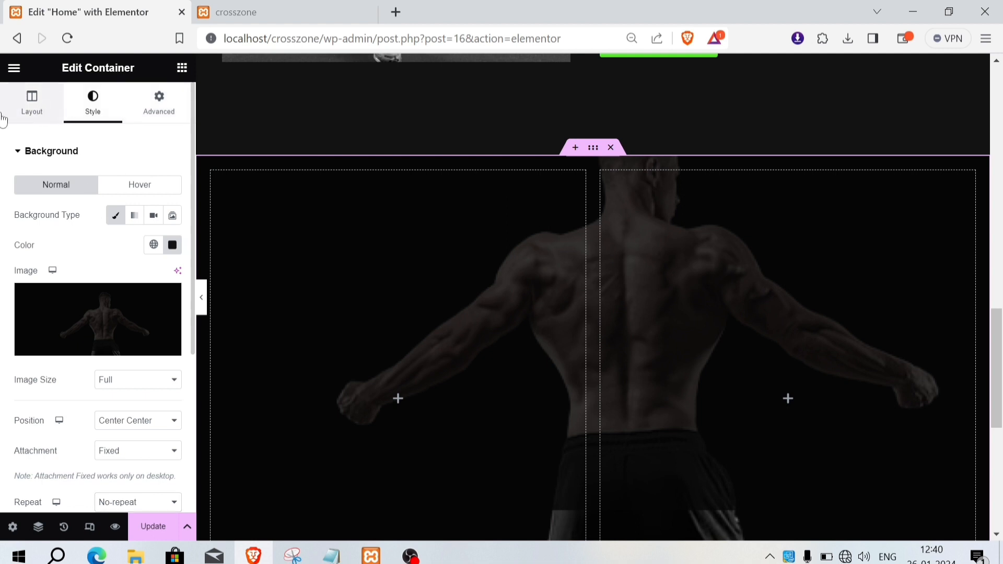
click(31, 102)
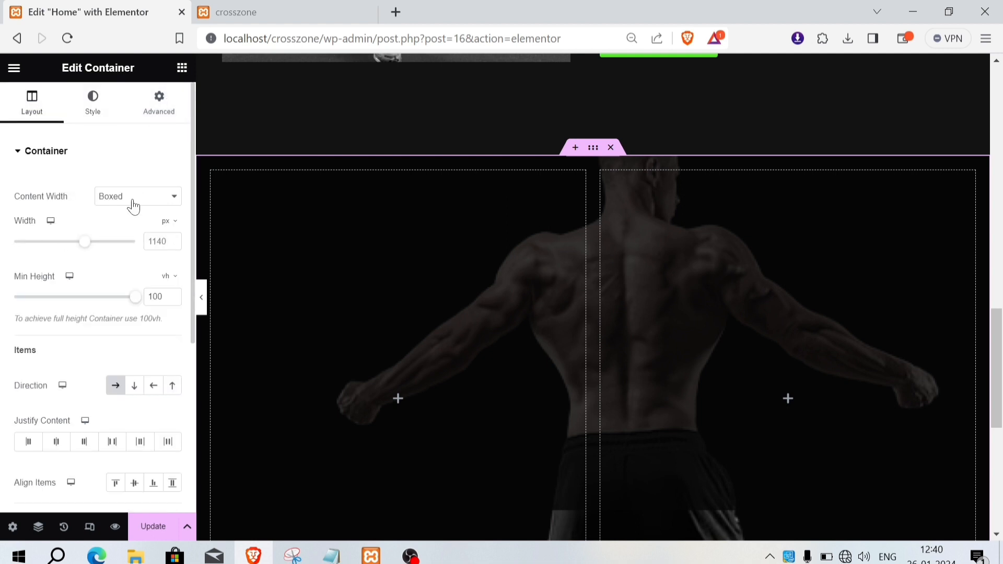
click(134, 198)
click(121, 222)
- Add a heading widget to the first column of the new section and set its title to "Services"
click(182, 67)
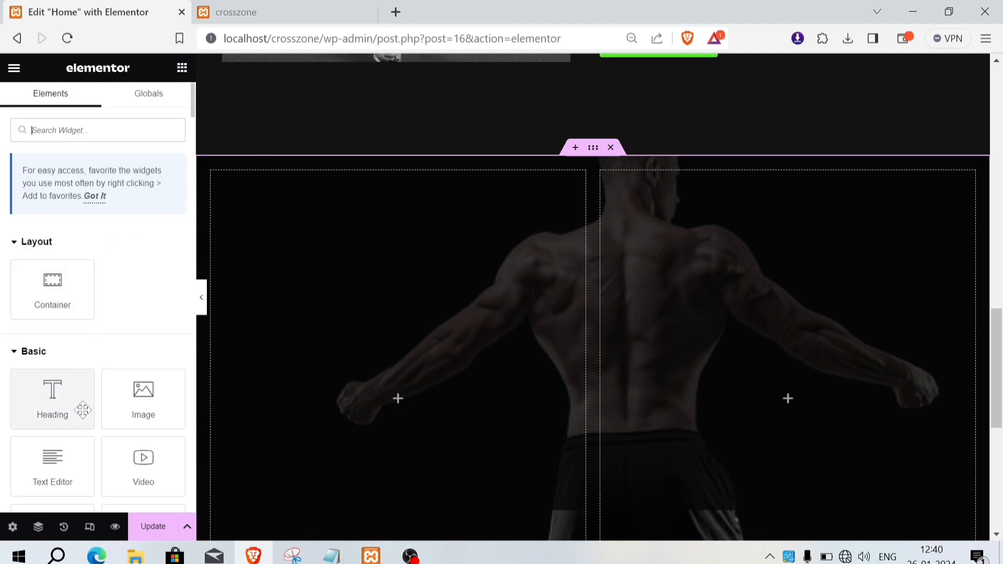
drag(77, 417, 372, 405)
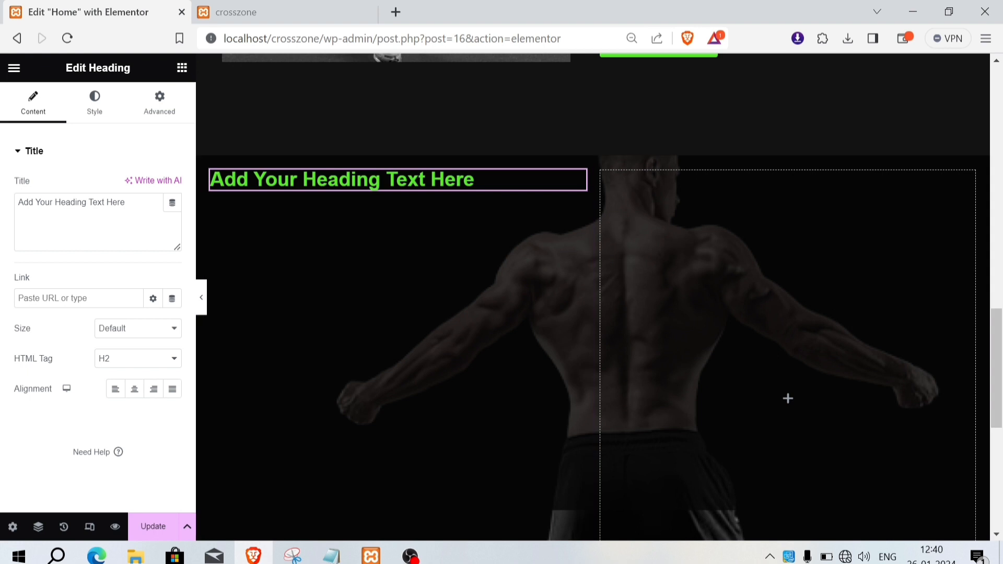
drag(126, 202, 4, 206)
text(Services)
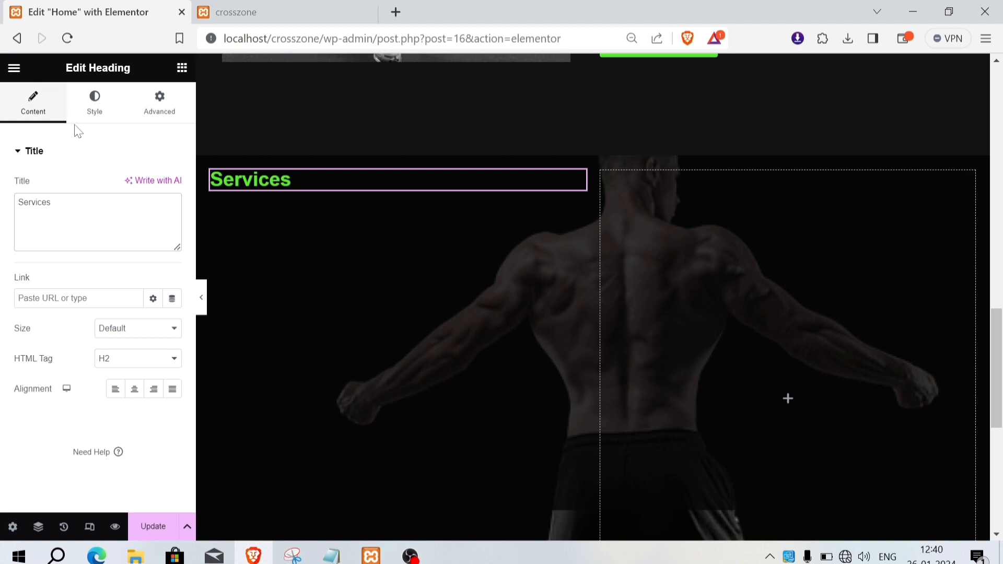
- Give the "Services" heading the Secondary global color and a font size of about 60 px
click(98, 114)
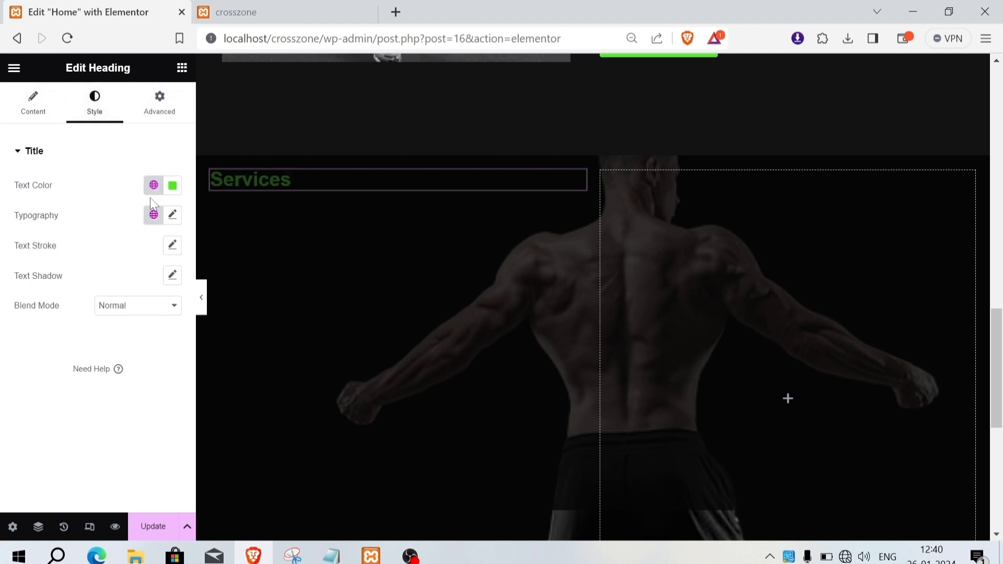
click(173, 185)
click(69, 242)
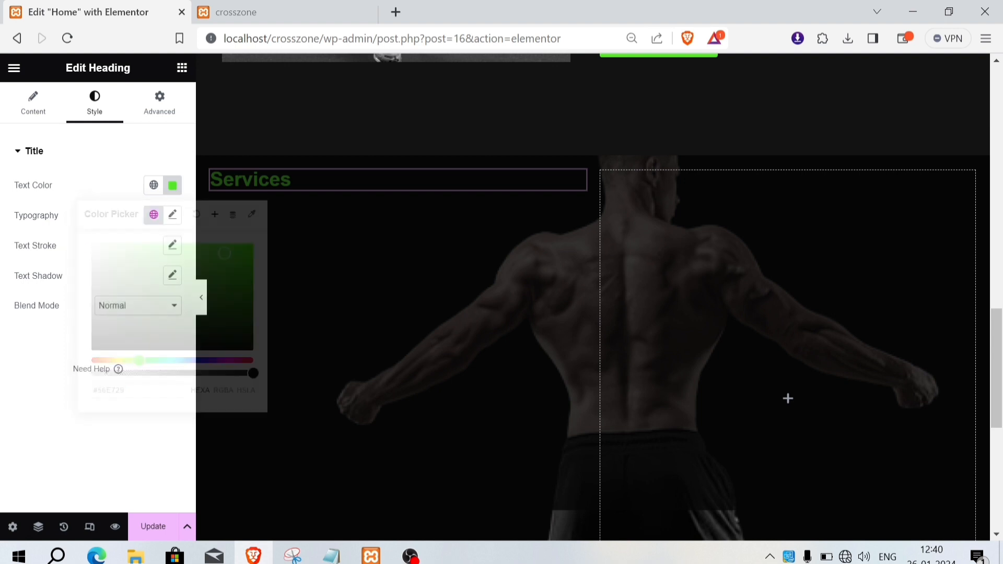
click(153, 186)
click(73, 283)
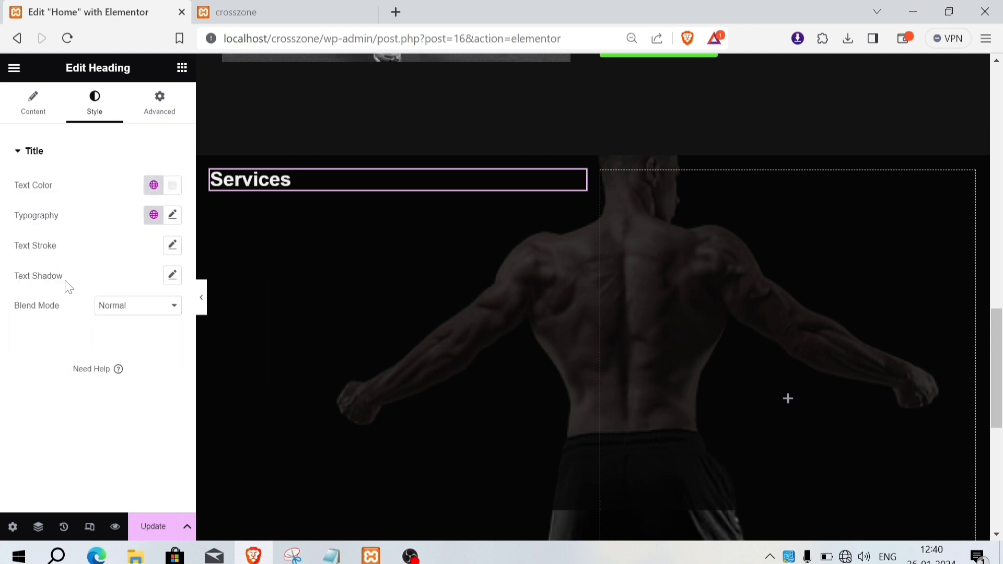
click(173, 216)
drag(27, 330, 56, 337)
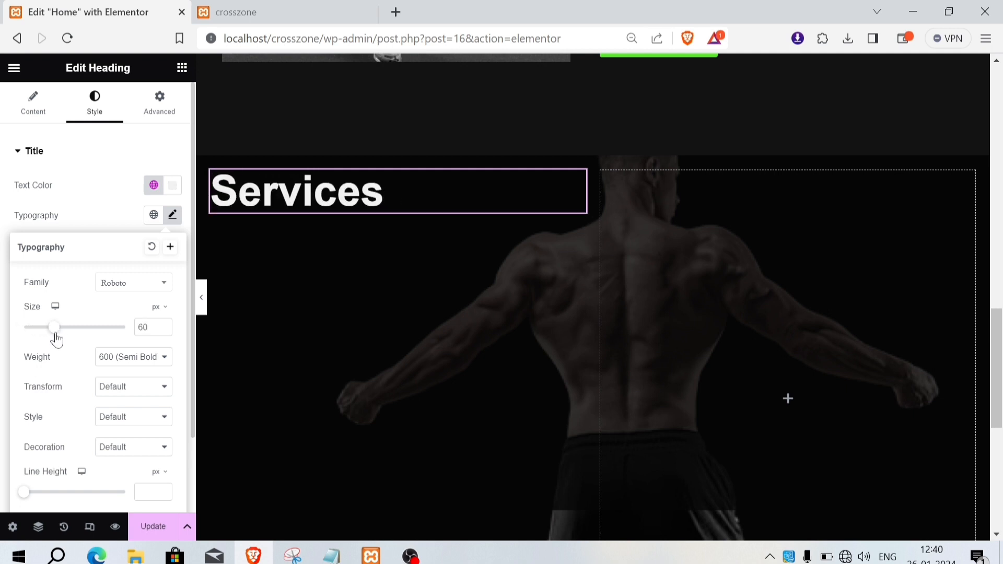
click(152, 112)
- Add a second heading below "Services" with the title "DISCOVER ALL OUR CLASSES" copied from the Notepad notes
click(182, 68)
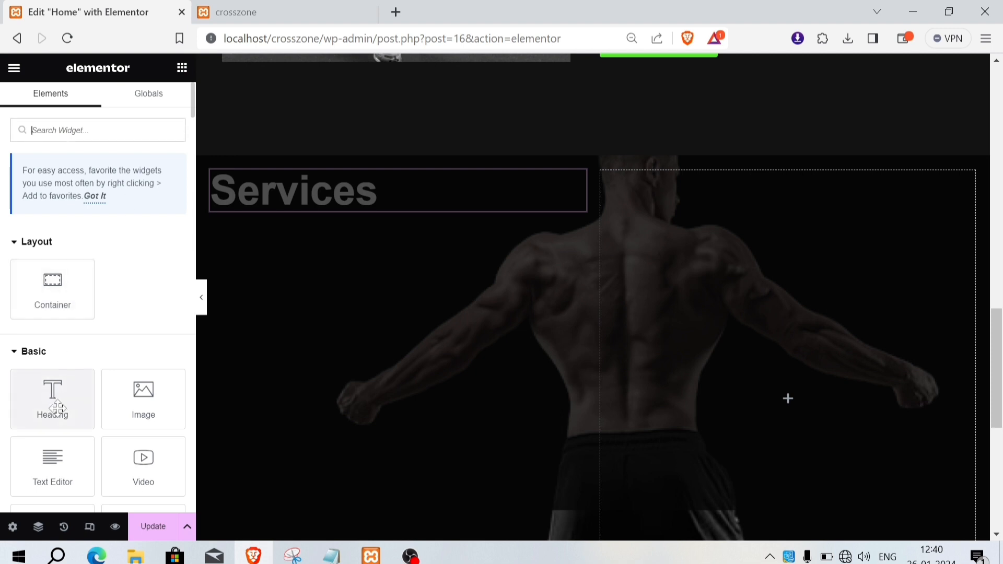
drag(57, 408, 340, 213)
click(332, 556)
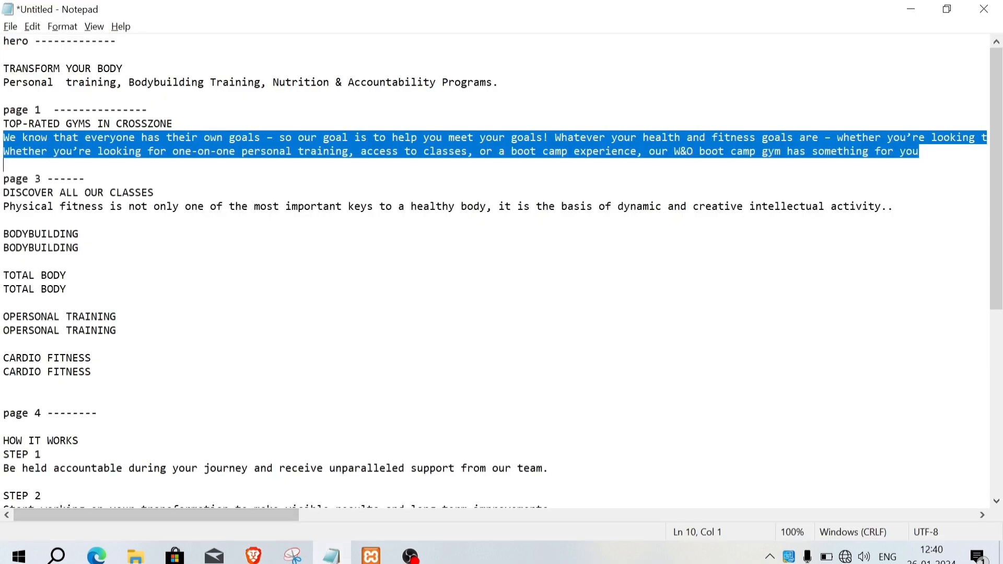
drag(155, 193, 16, 193)
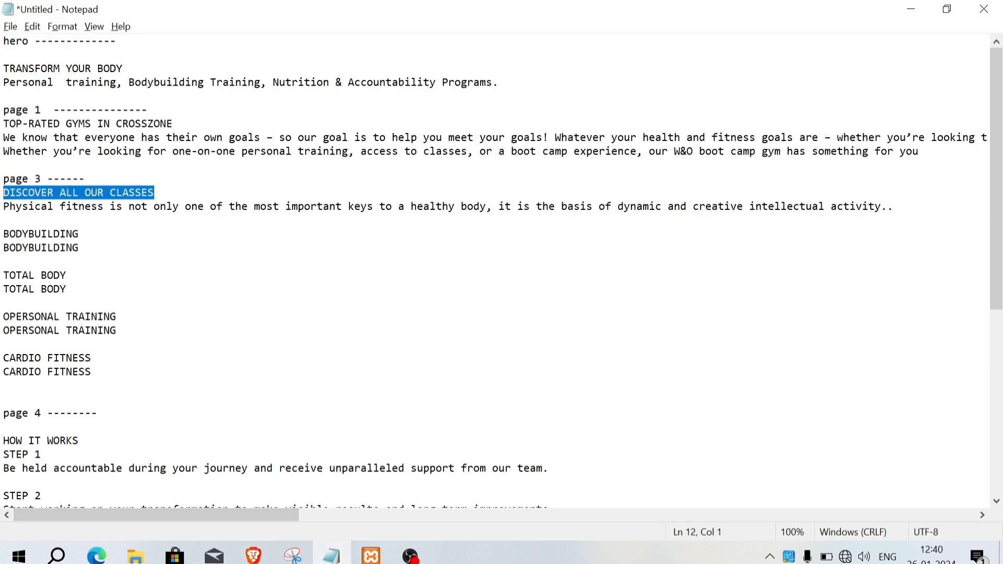
key(alt+Tab)
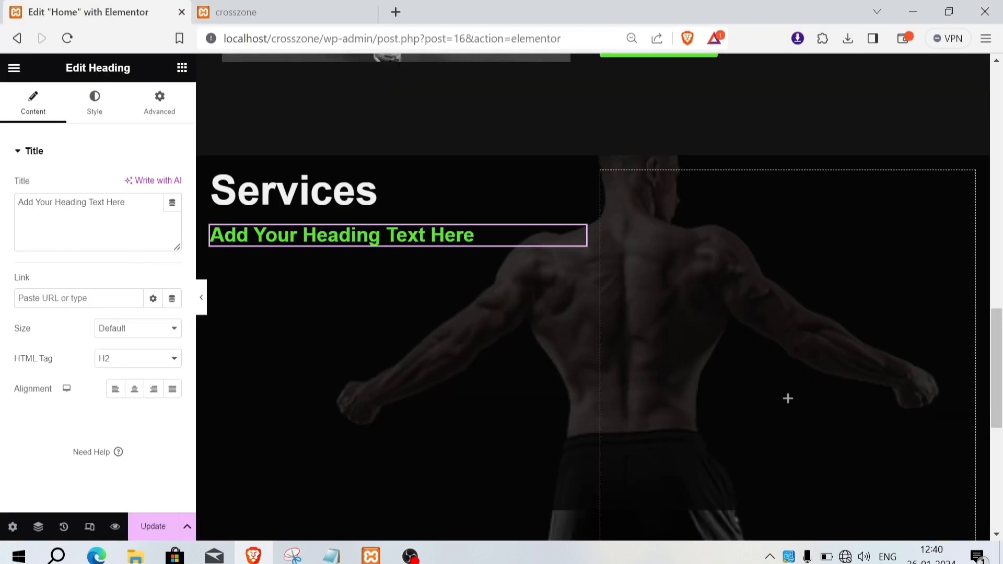
drag(125, 202, 10, 212)
text(DISCOVER ALL OUR CLASSES)
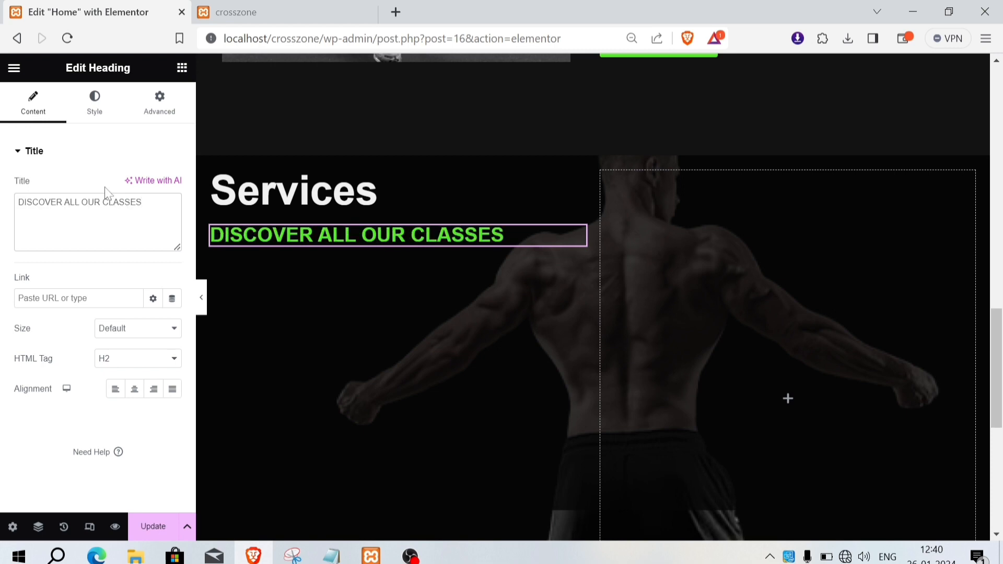
- Give the "DISCOVER ALL OUR CLASSES" heading the Secondary global color and a font size of 31 px
click(96, 107)
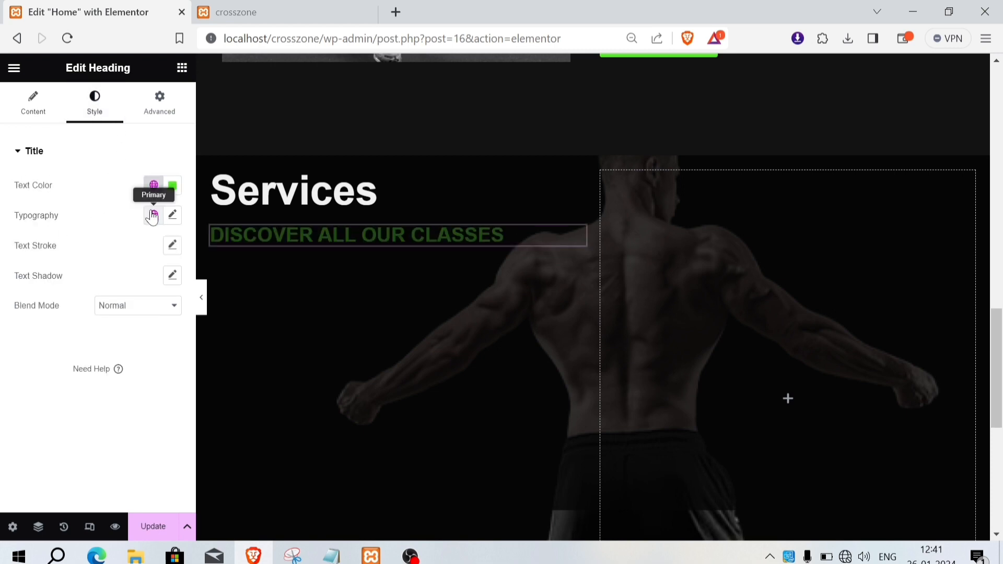
click(152, 216)
click(105, 204)
click(151, 190)
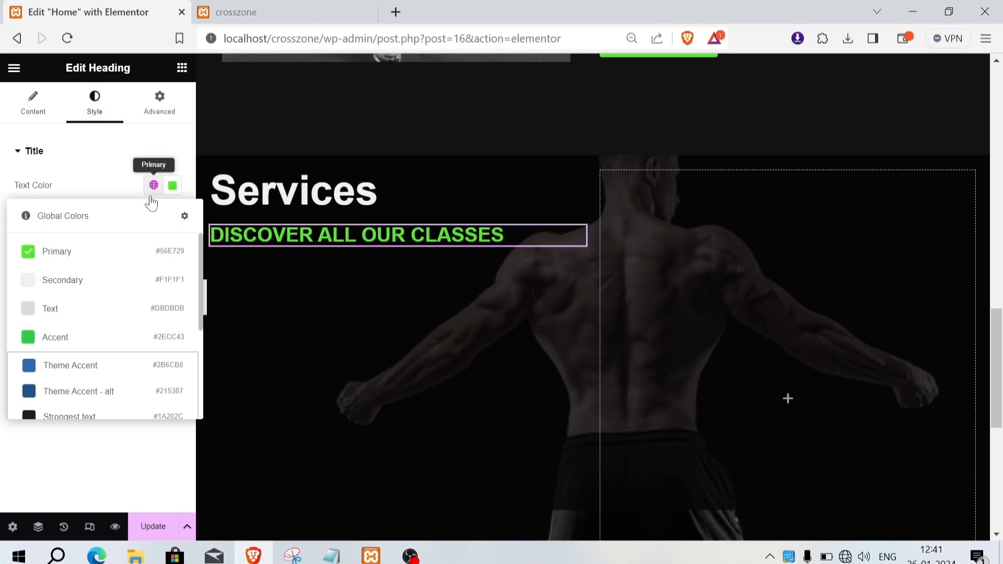
click(73, 279)
click(172, 215)
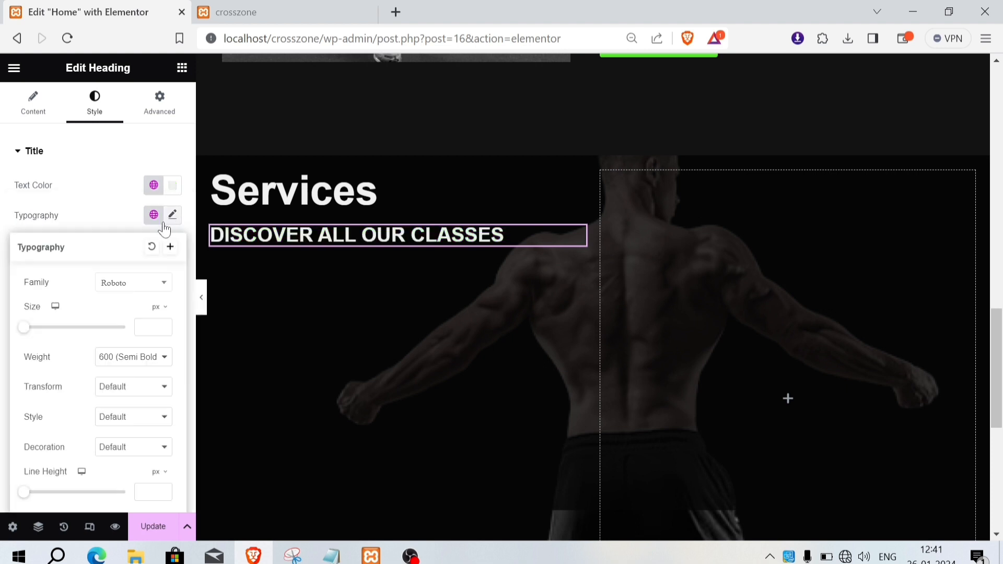
drag(29, 332, 42, 333)
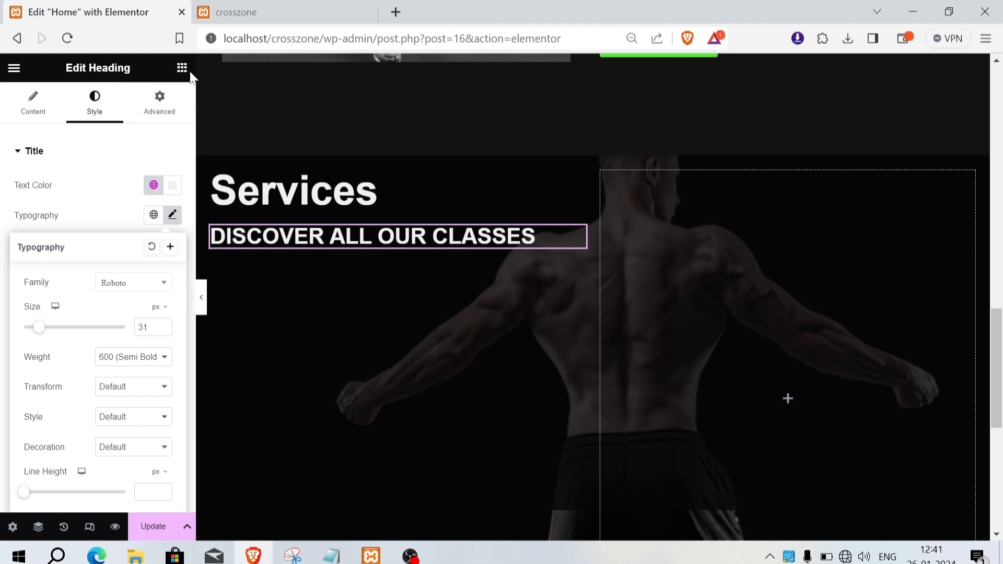
- Add a text editor below the second heading, replacing its placeholder with the "Physical fitness is not only one..." paragraph copied from Notepad
click(330, 557)
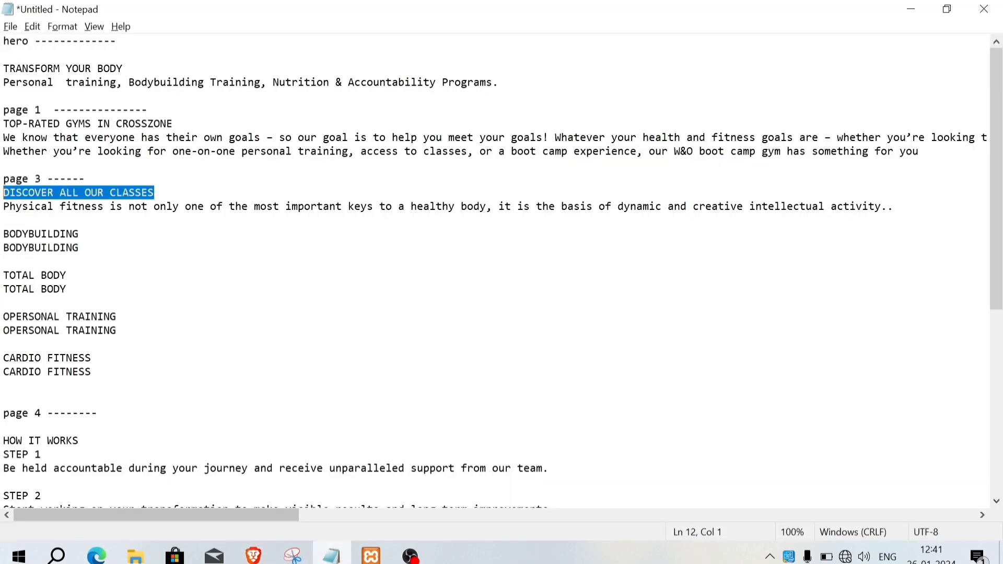
drag(3, 207, 209, 220)
key(ctrl+c)
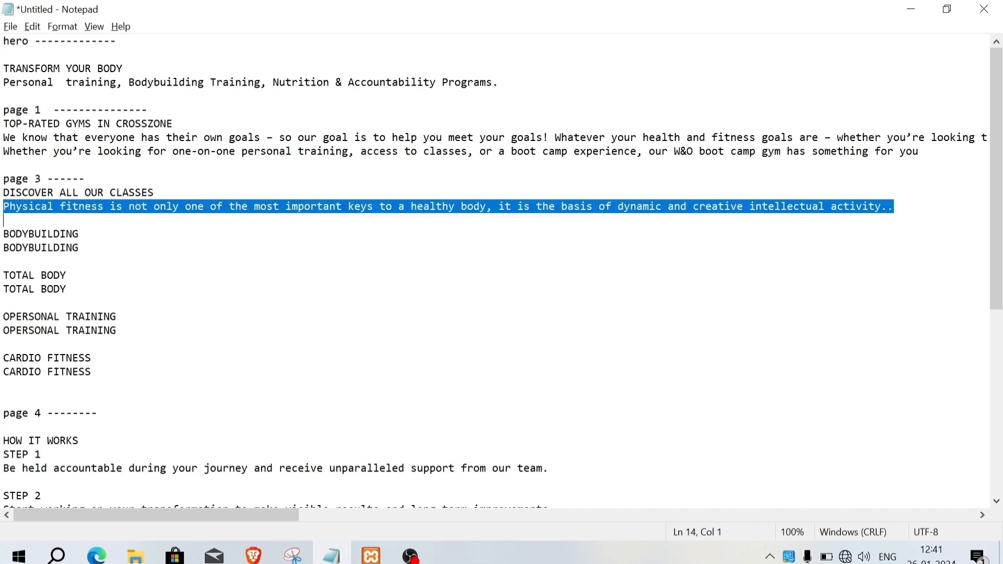
key(alt+Tab)
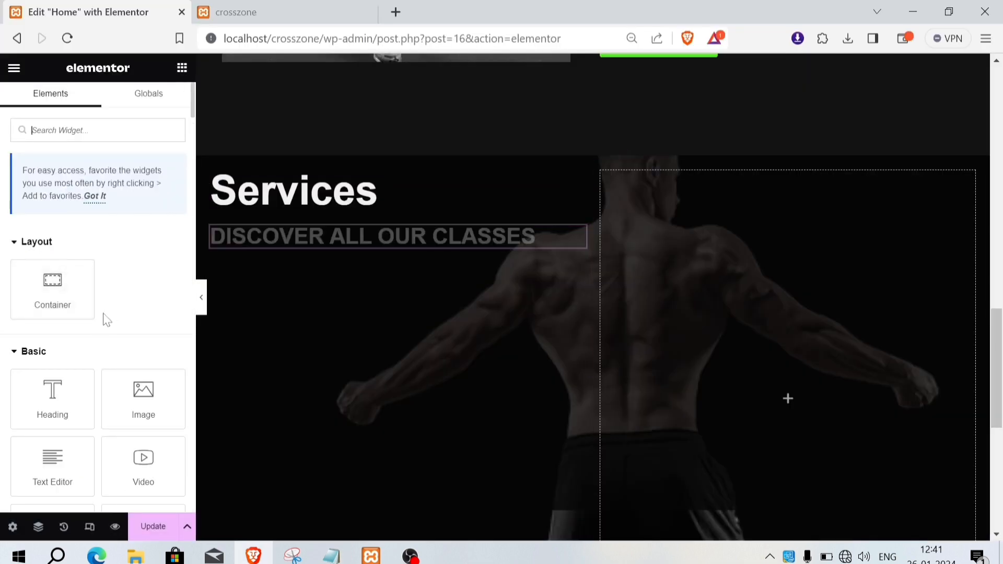
drag(52, 463, 336, 240)
drag(110, 317, 38, 281)
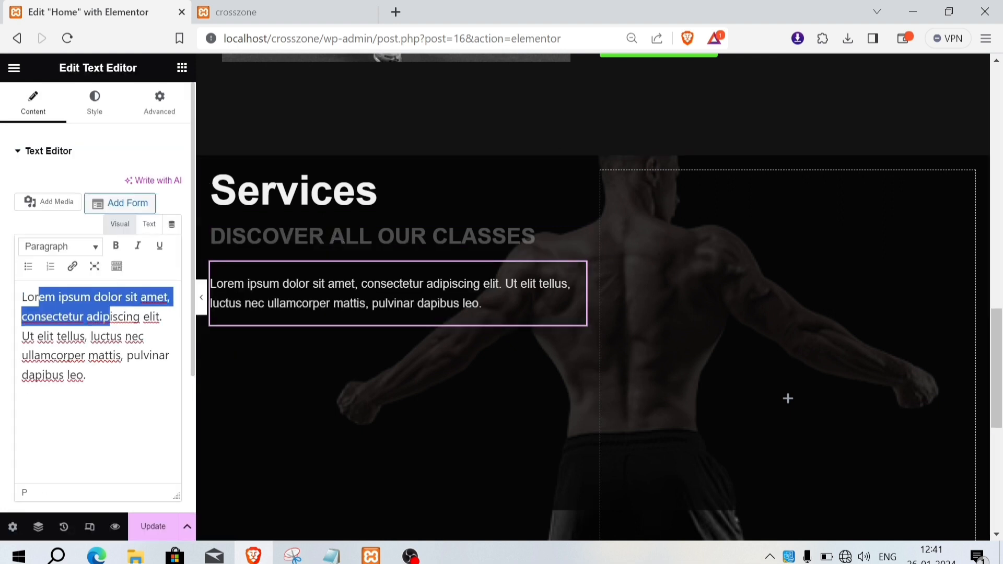
key(ctrl+a)
key(ctrl+v)
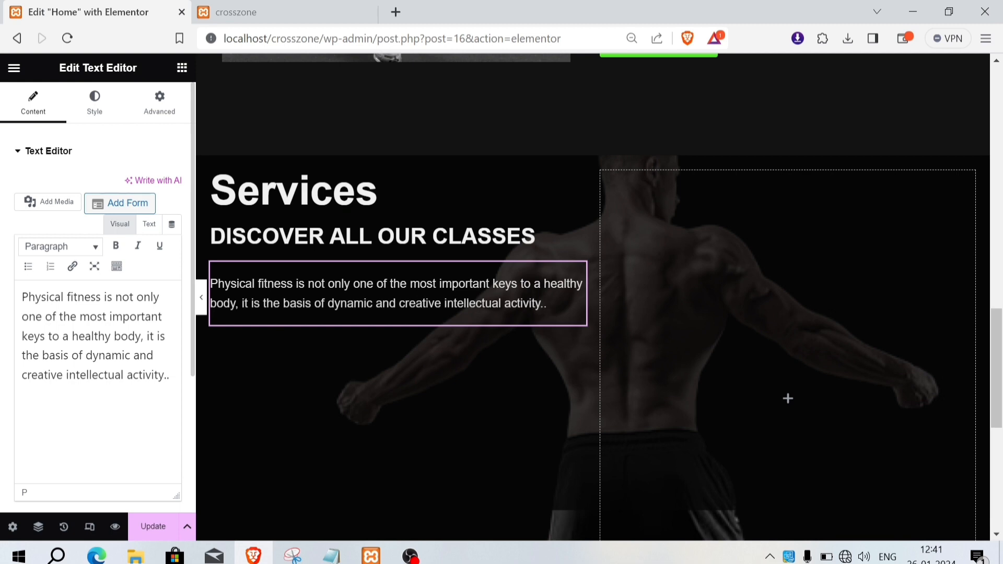
- Copy the green "About Us" button and paste it below the paragraph in the Services column
drag(367, 293, 365, 294)
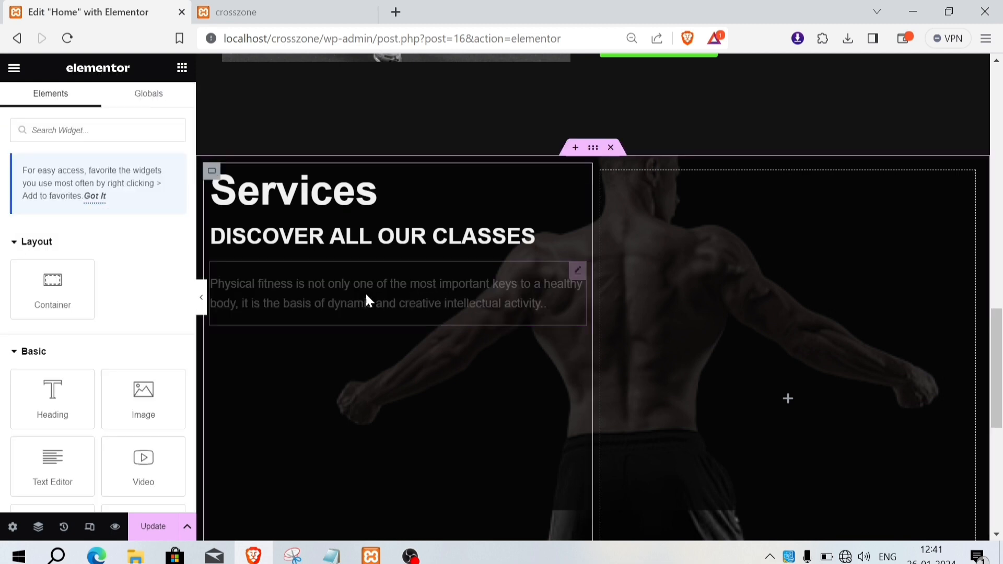
scroll(472, 338, up, 5)
right_click(700, 356)
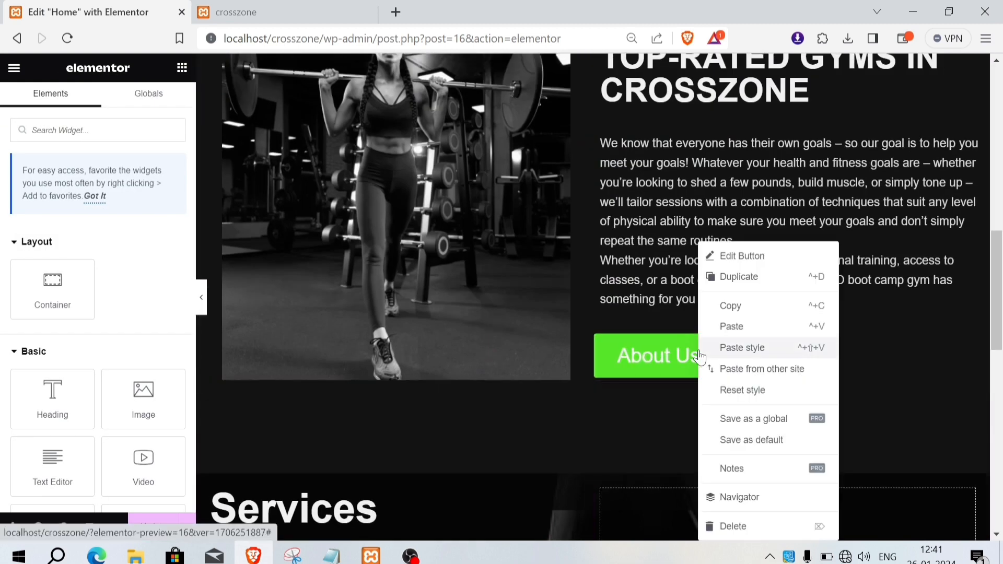
click(774, 314)
scroll(573, 371, down, 5)
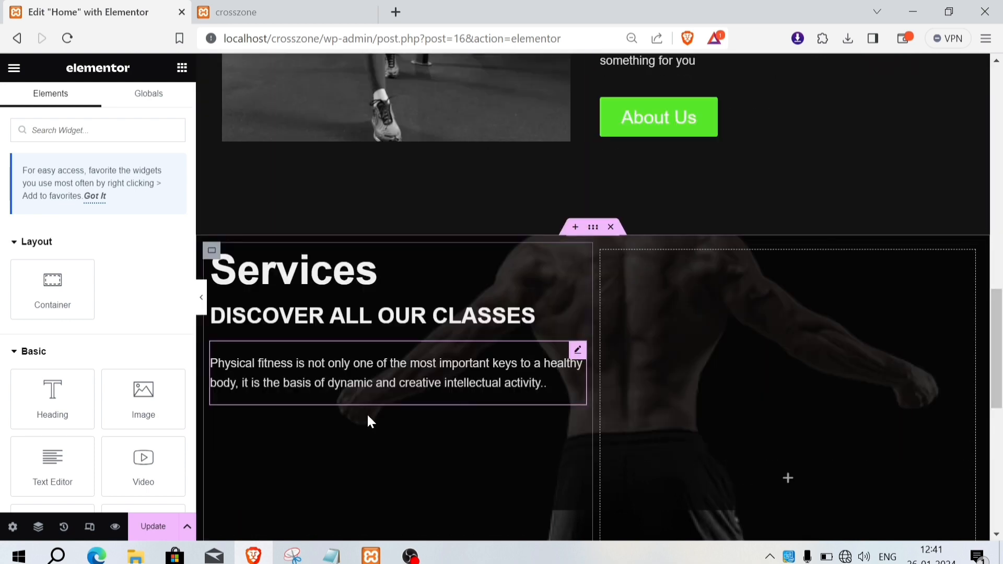
right_click(331, 443)
click(403, 334)
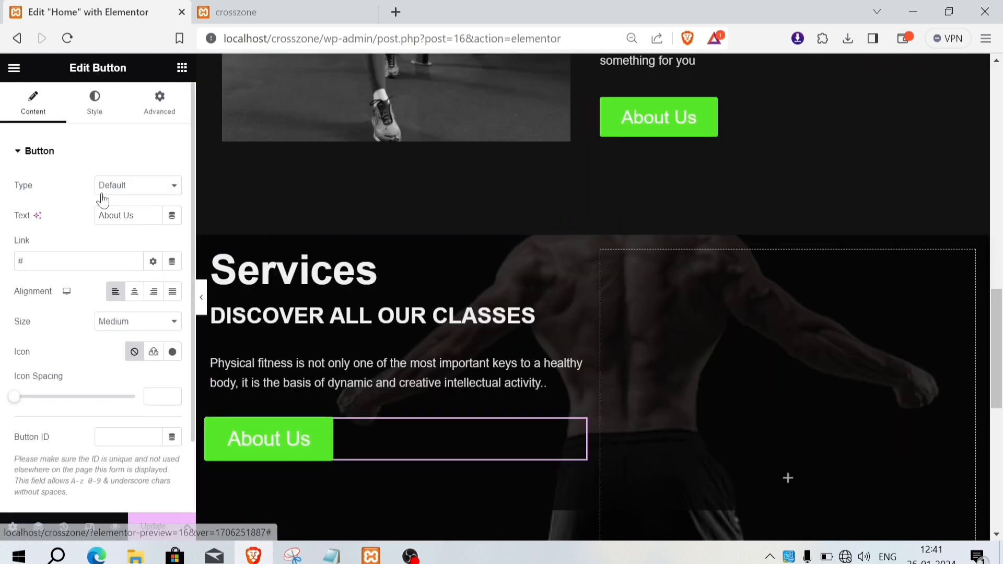
- Change the pasted button's text to "All classes"
drag(135, 216, 104, 215)
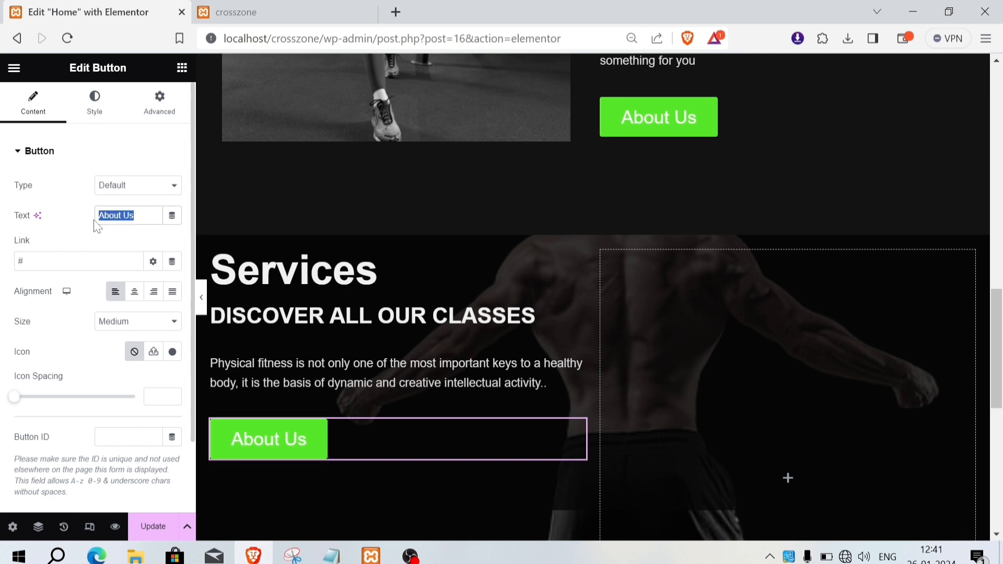
key(BackSpace)
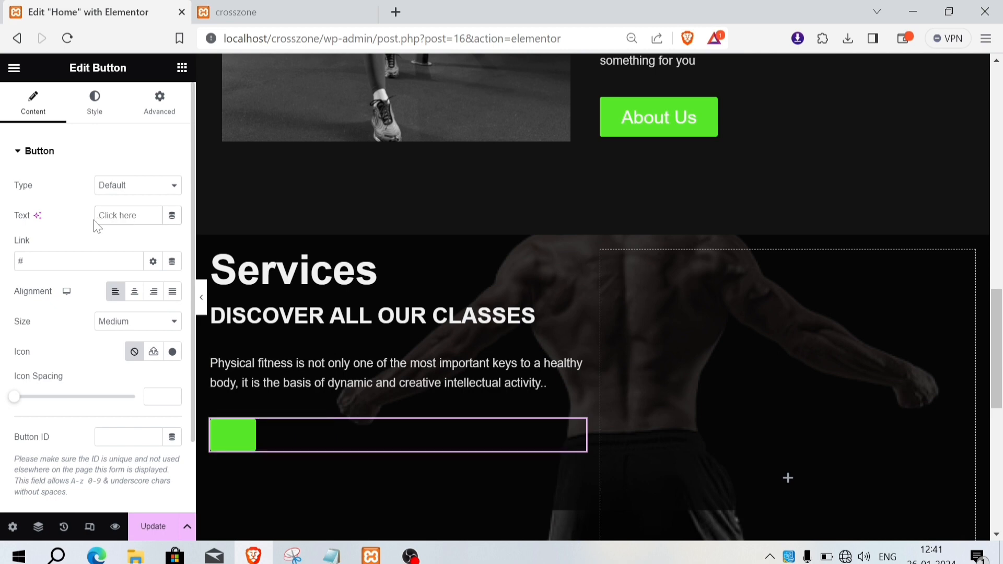
text(All )
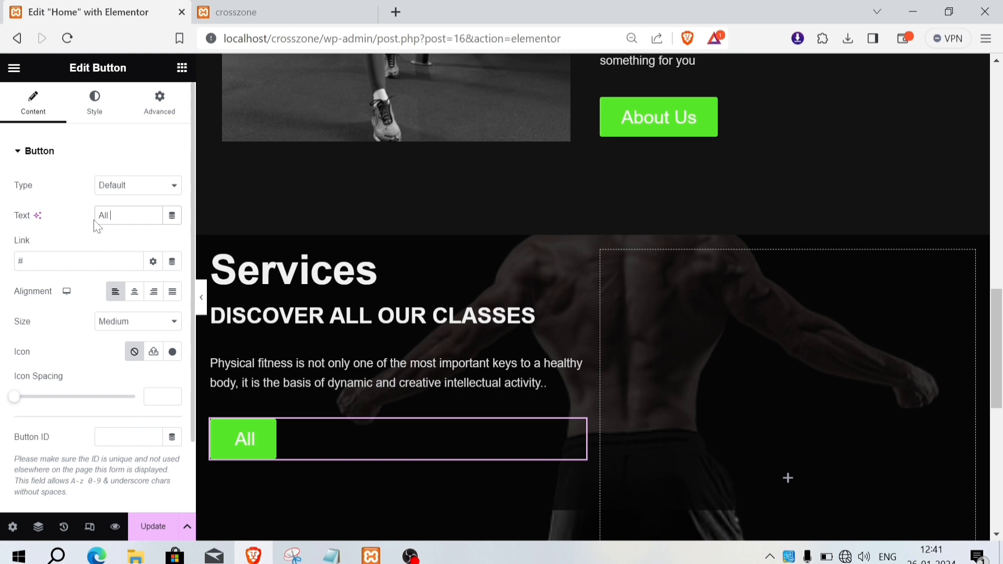
text(cls)
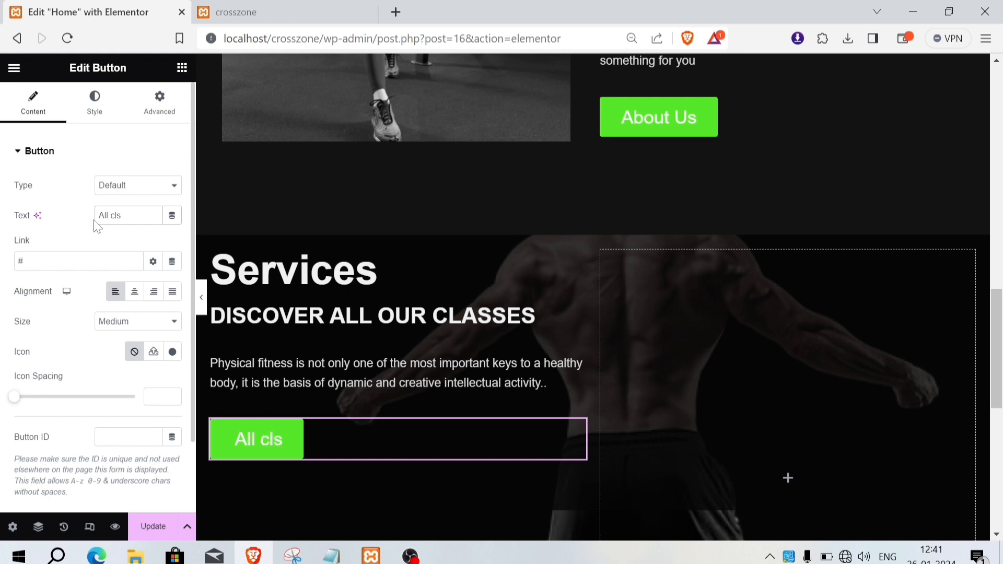
key(BackSpace)
text(asses)
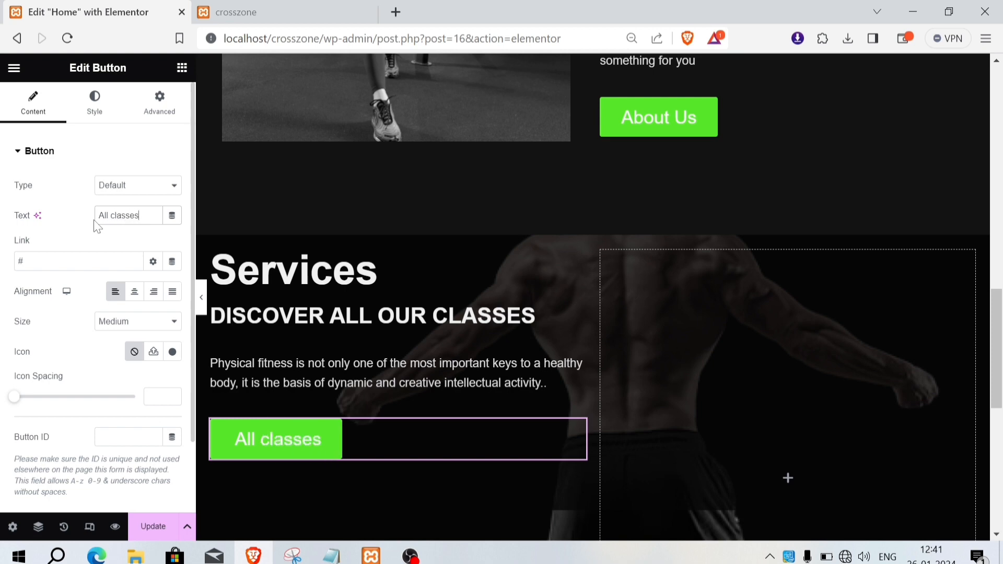
- Set Align Items to Center on the Services section's outer container
scroll(471, 439, down, 4)
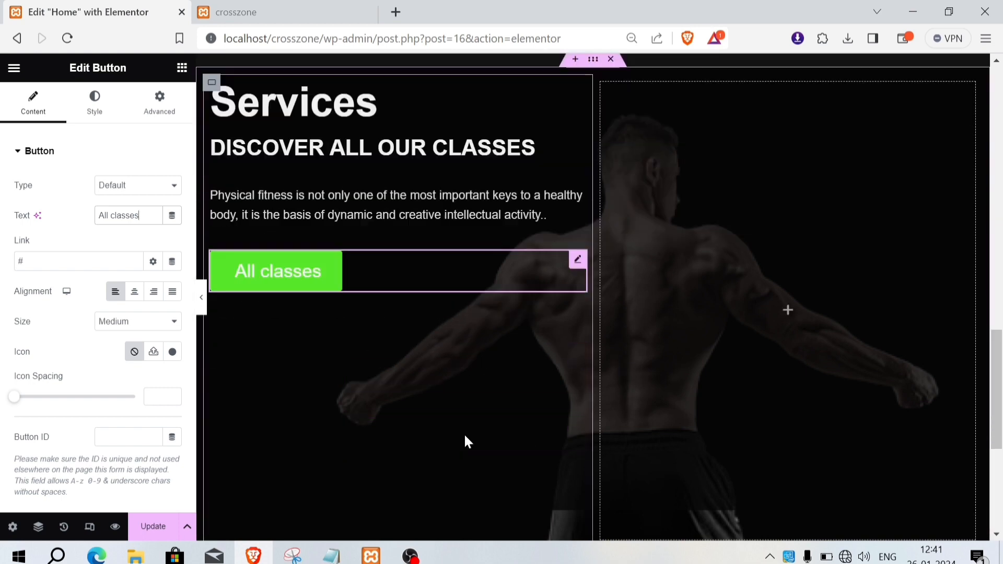
scroll(540, 403, up, 3)
click(593, 148)
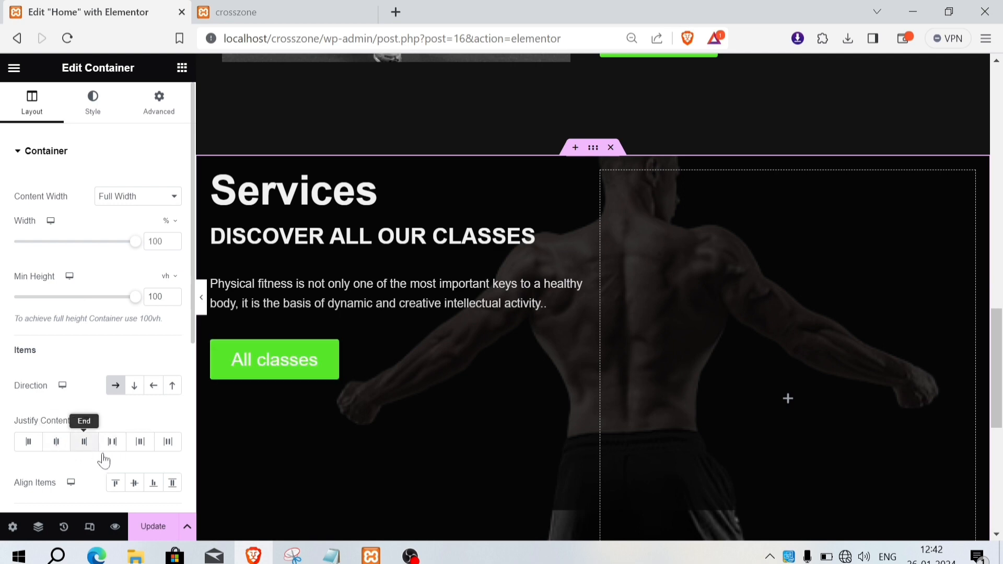
click(134, 483)
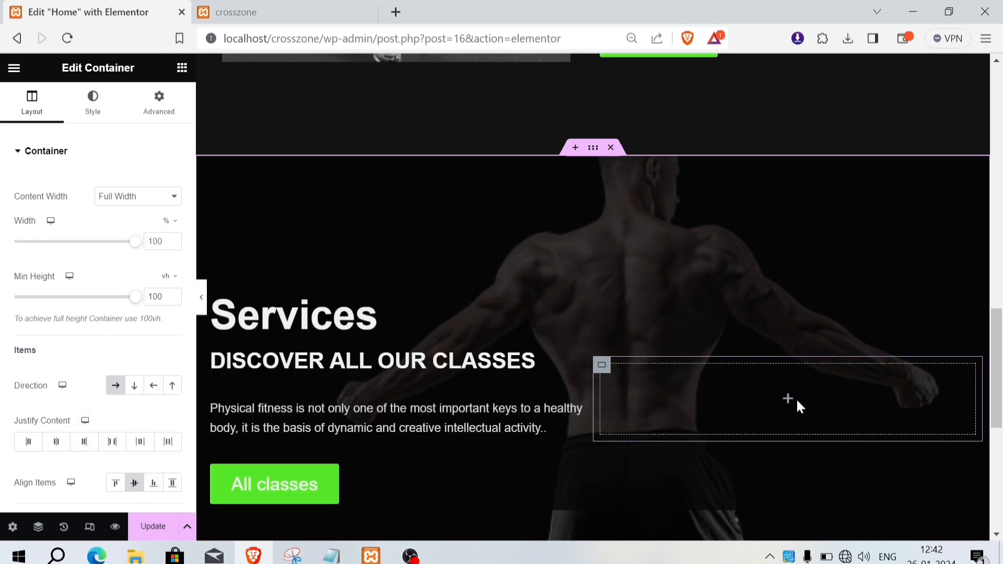
- Add an Icon List widget to the empty column of the Services section and delete its second and third items
click(765, 398)
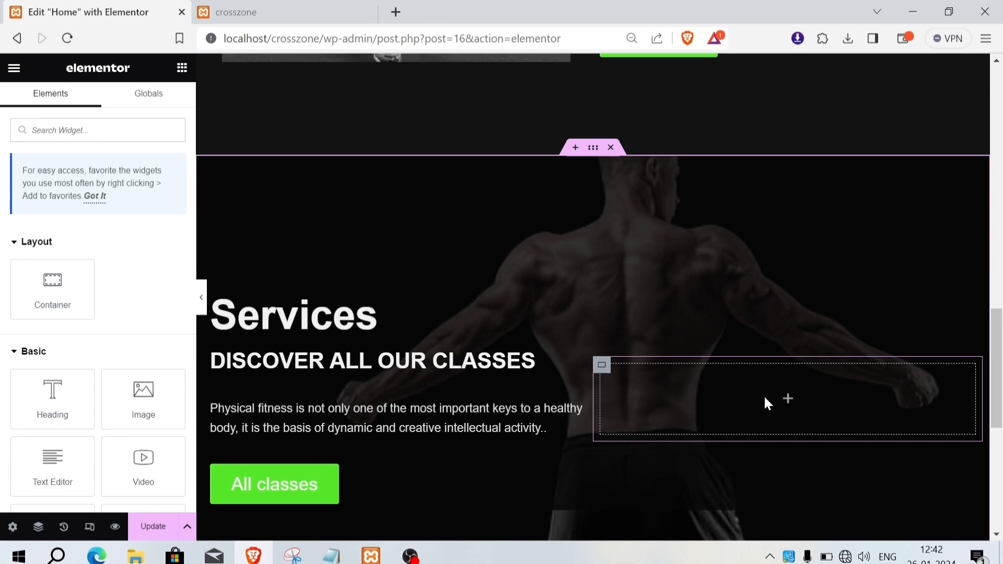
scroll(809, 404, down, 3)
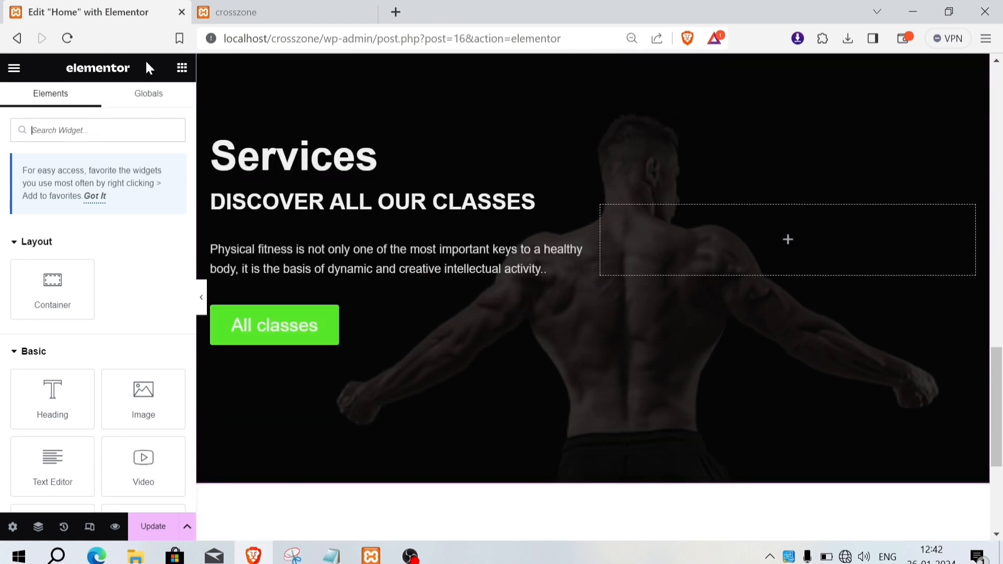
scroll(68, 389, down, 3)
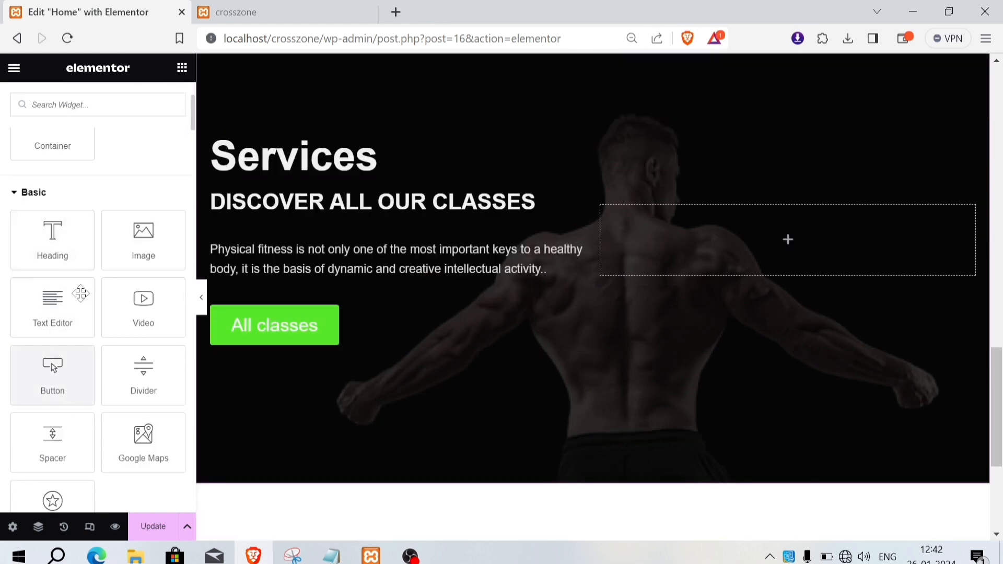
scroll(81, 277, up, 3)
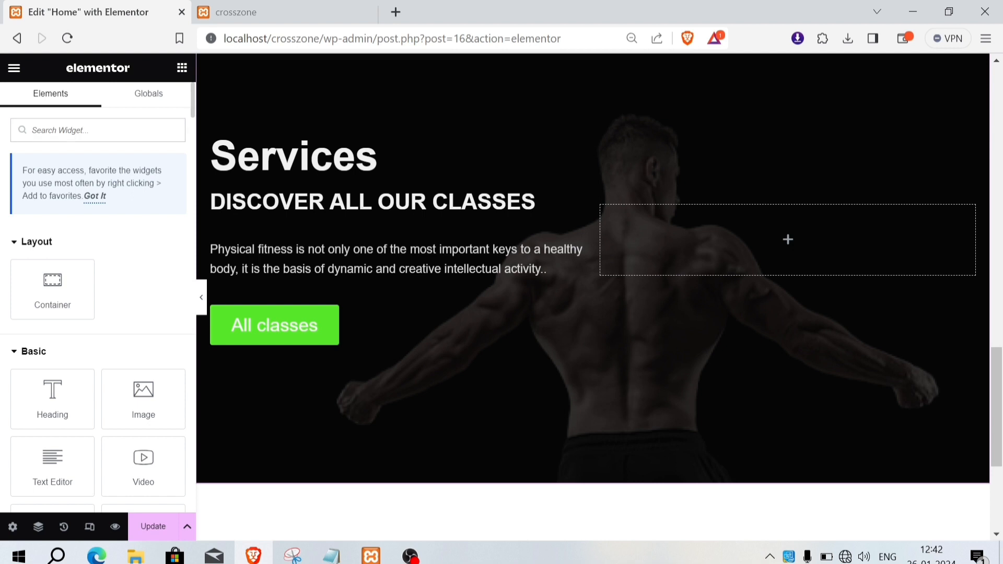
text(list)
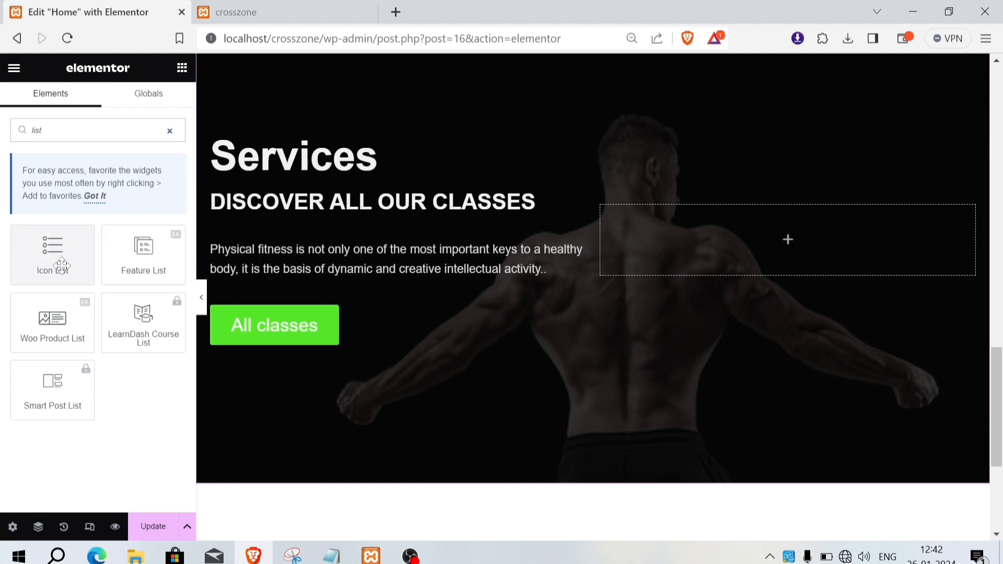
drag(52, 255, 808, 246)
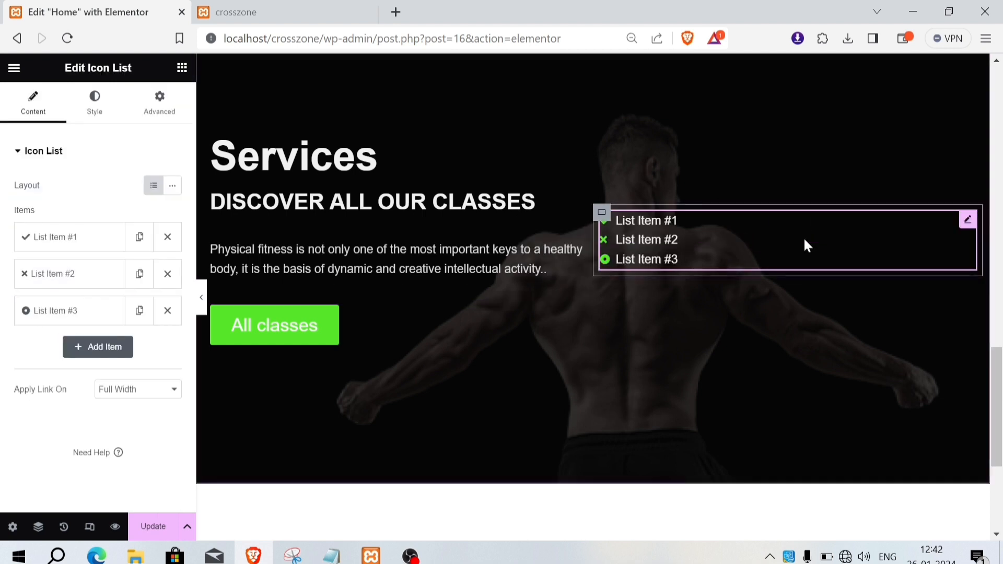
click(167, 310)
click(168, 274)
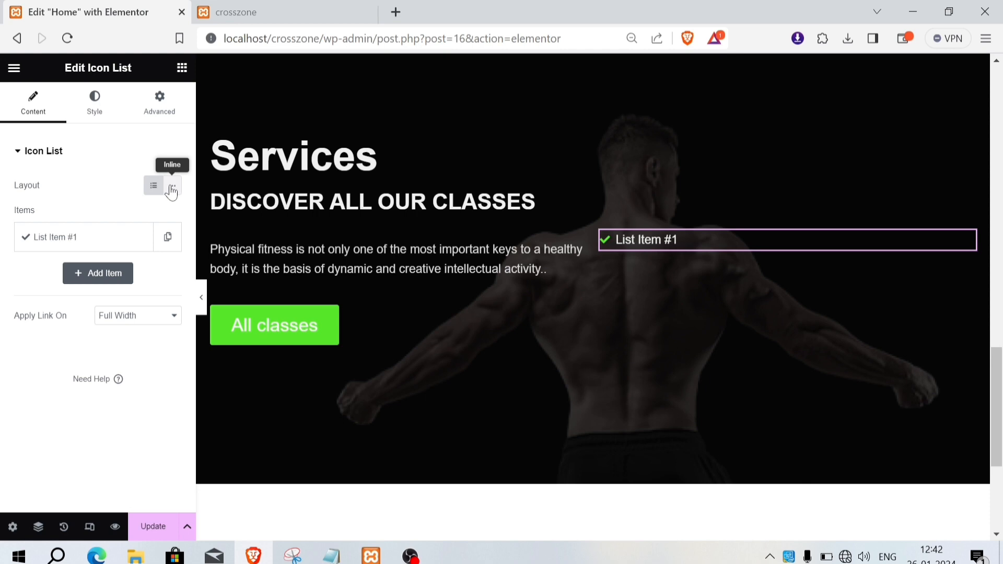
- Replace the remaining list item's text with "BODYBUILDING", copied from the Notepad notes
click(115, 242)
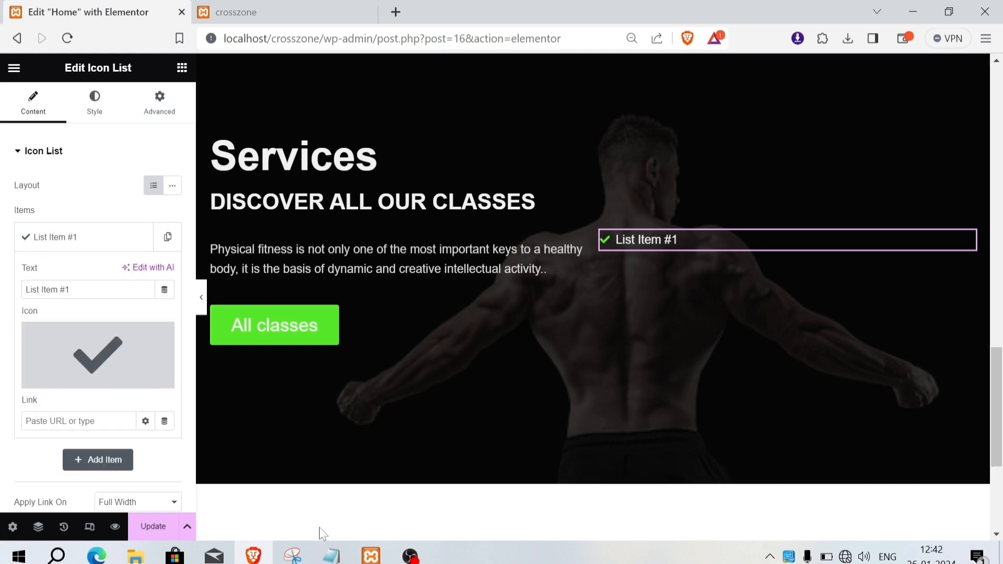
click(331, 556)
drag(79, 234, 3, 234)
key(ctrl+c)
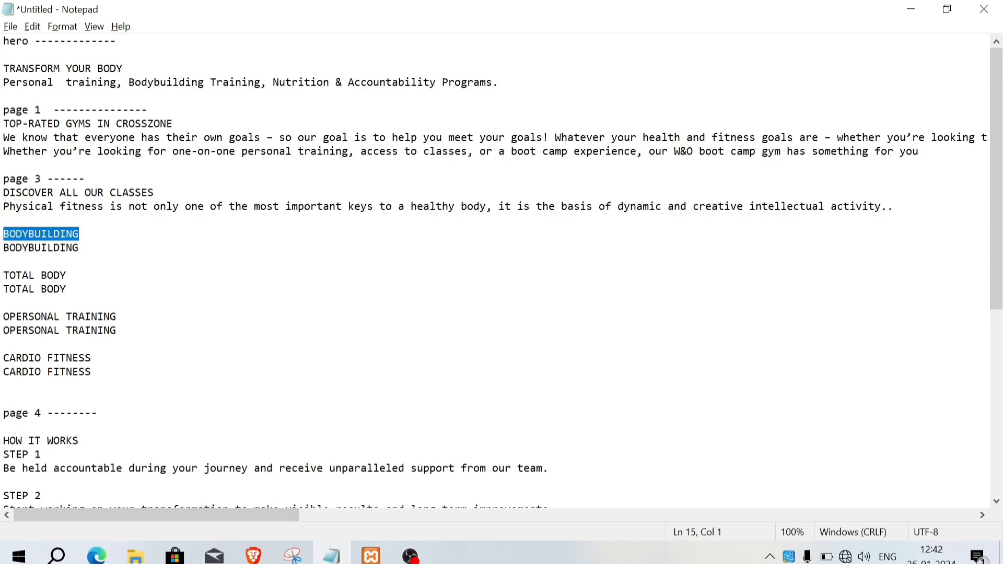
key(alt+Tab)
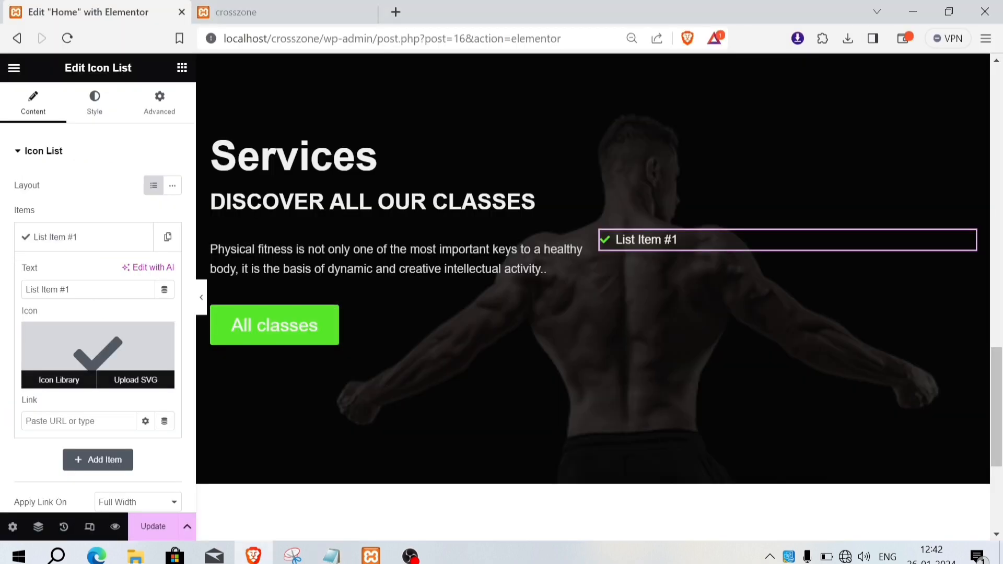
drag(70, 290, 24, 290)
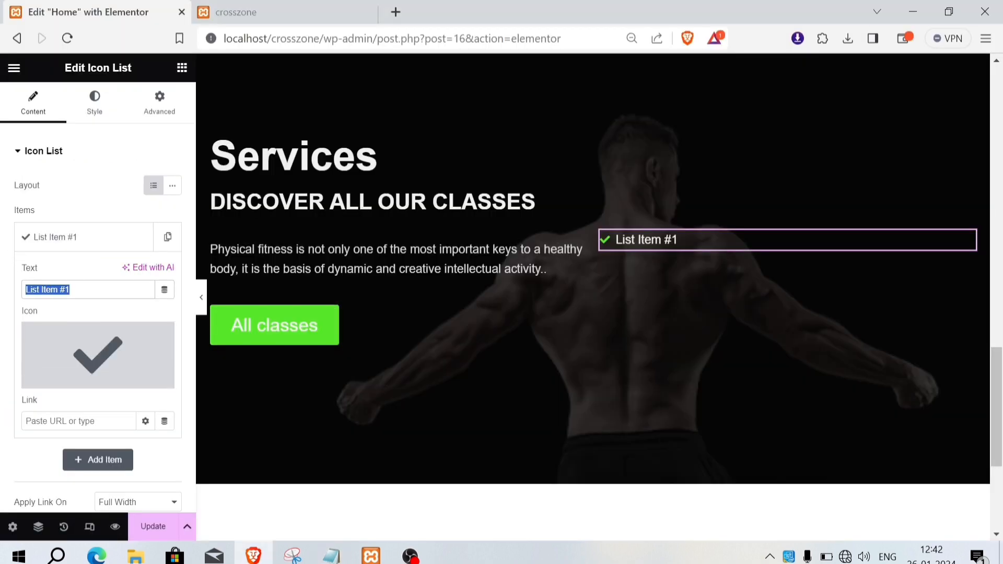
key(ctrl+v)
- Try the icon list's alignment options and set the alignment to Right
click(94, 102)
click(173, 232)
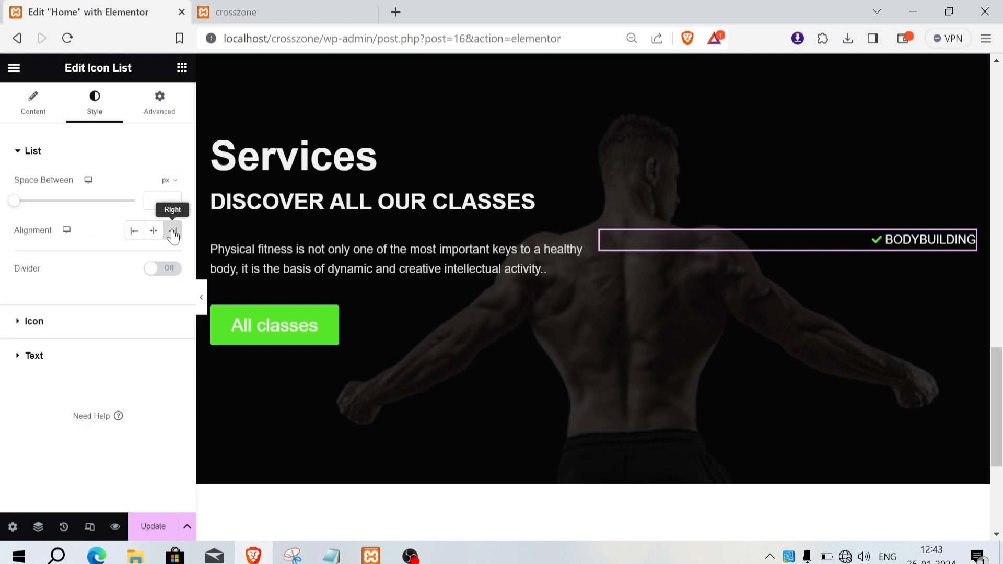
click(135, 231)
click(153, 231)
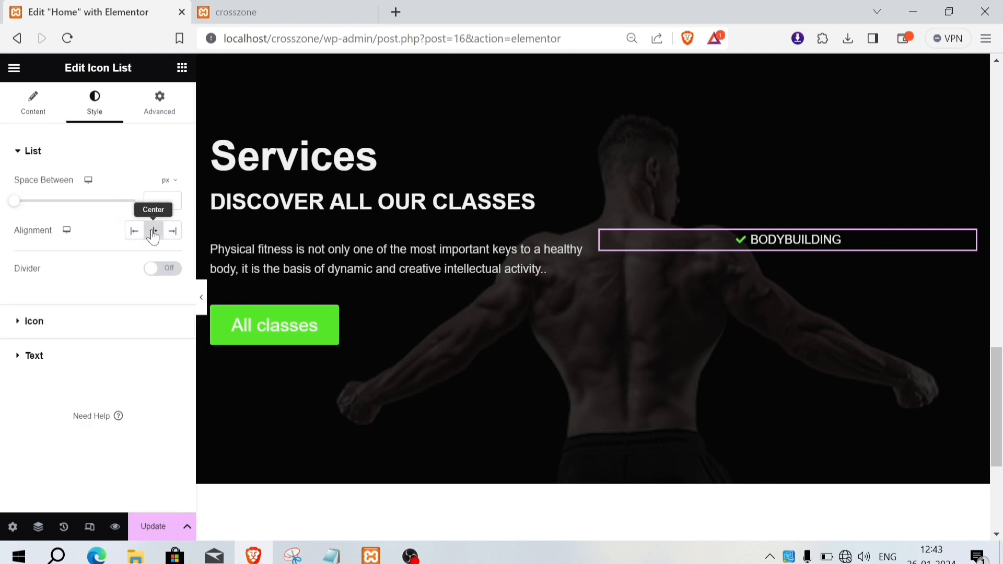
click(173, 234)
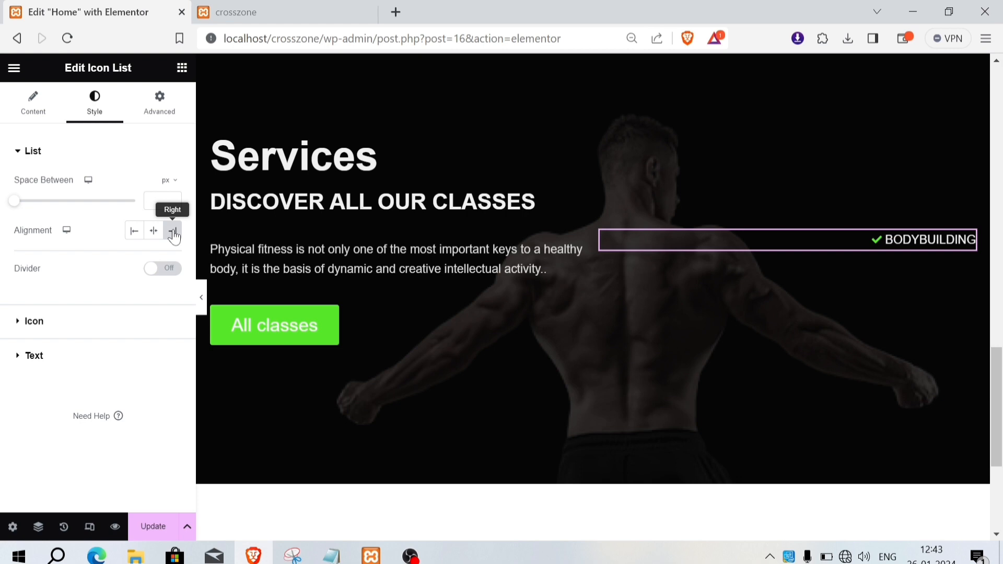
- Turn on the icon list's divider and lighten its color to near white
click(164, 270)
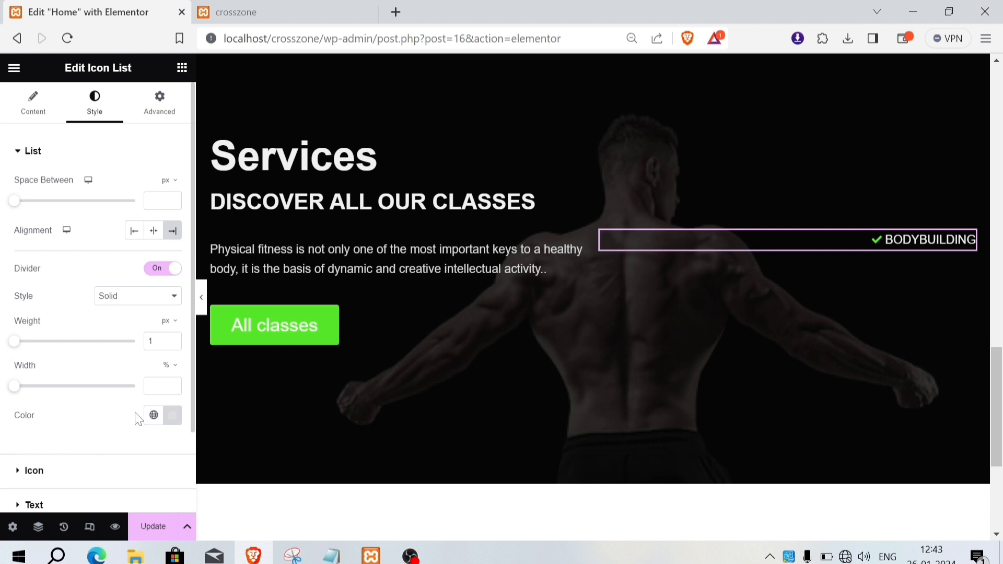
click(173, 416)
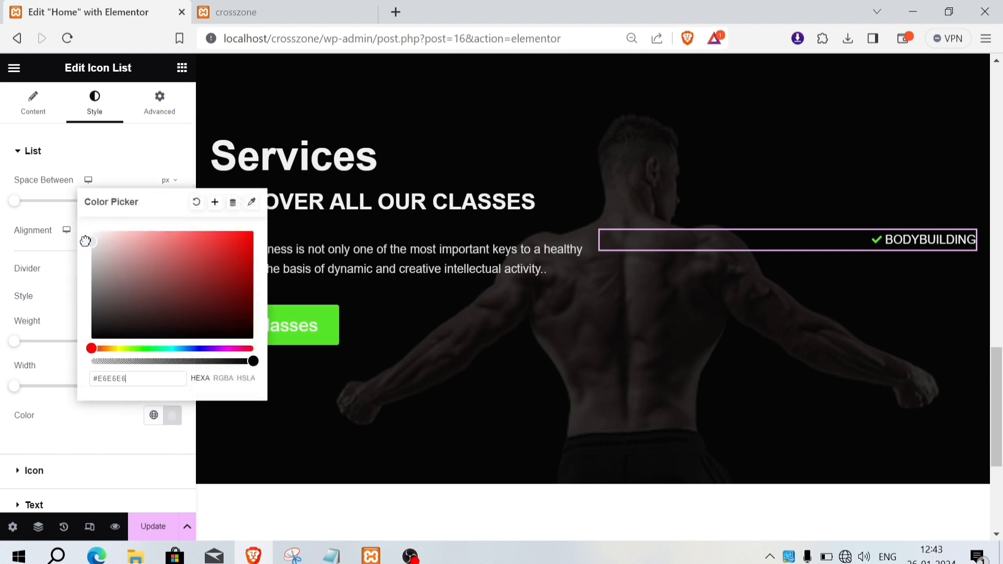
drag(85, 241, 84, 237)
click(69, 393)
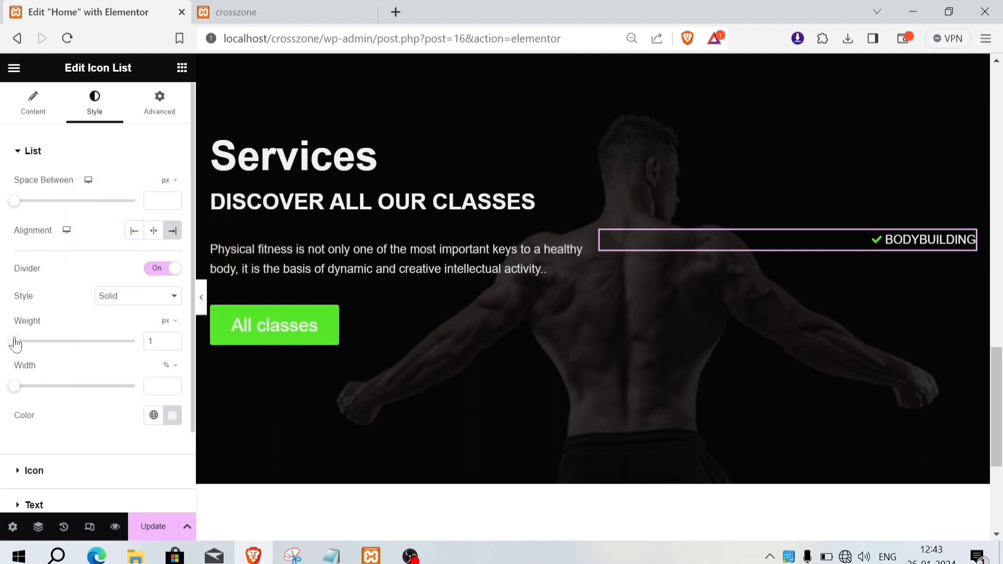
mouse_move(14, 390)
mouse_down()
mouse_move(117, 393)
mouse_move(3, 402)
mouse_up()
- Duplicate the BODYBUILDING item in the icon list
click(23, 104)
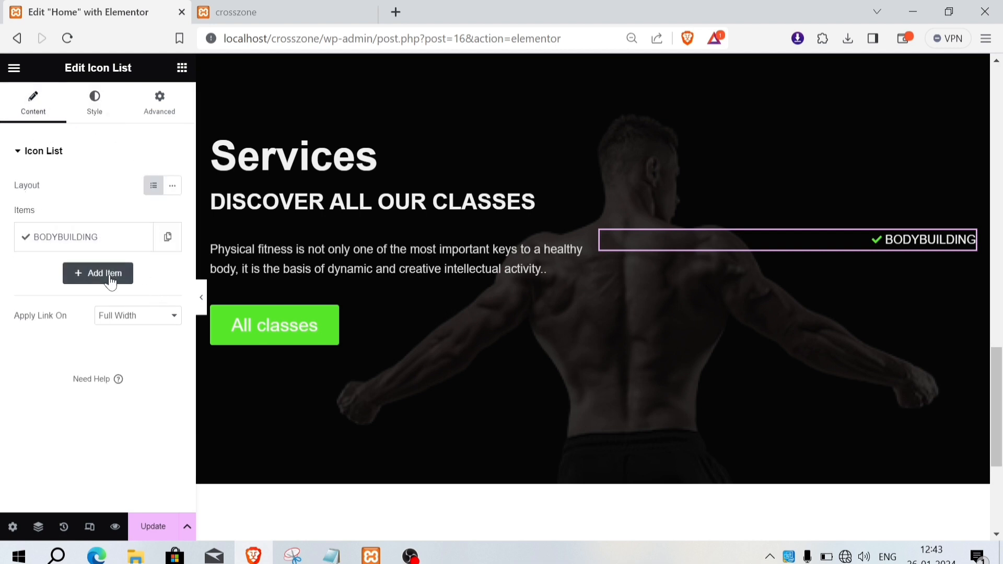
click(102, 239)
click(169, 242)
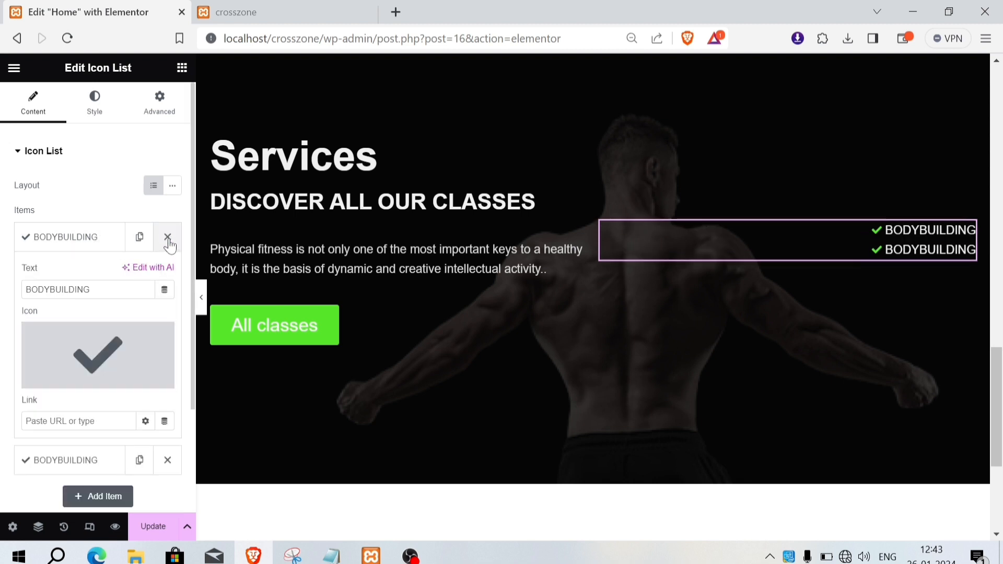
- Copy the "TOTAL BODY" line from the Notepad notes and return to the page editor
click(331, 555)
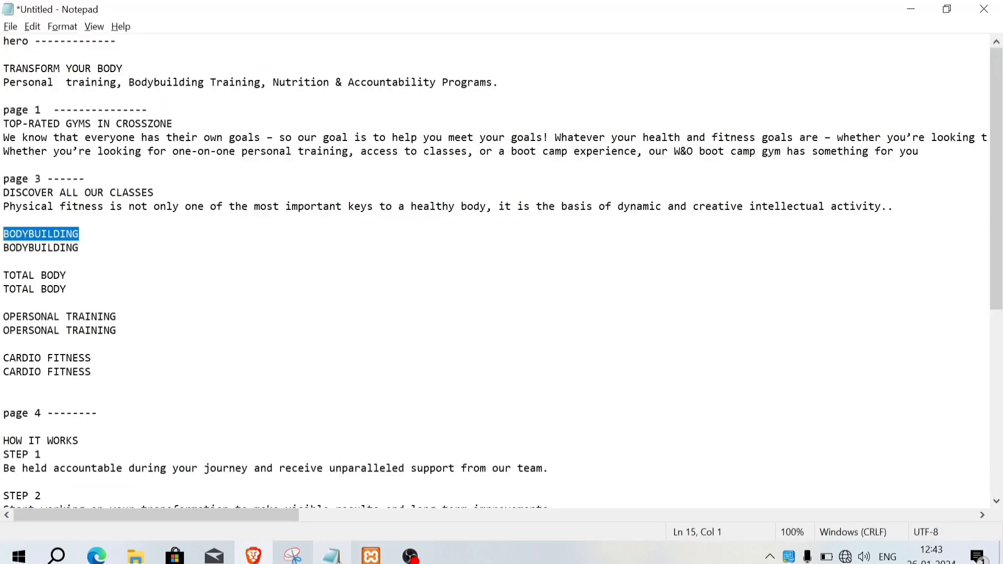
drag(67, 276, 3, 276)
key(ctrl+c)
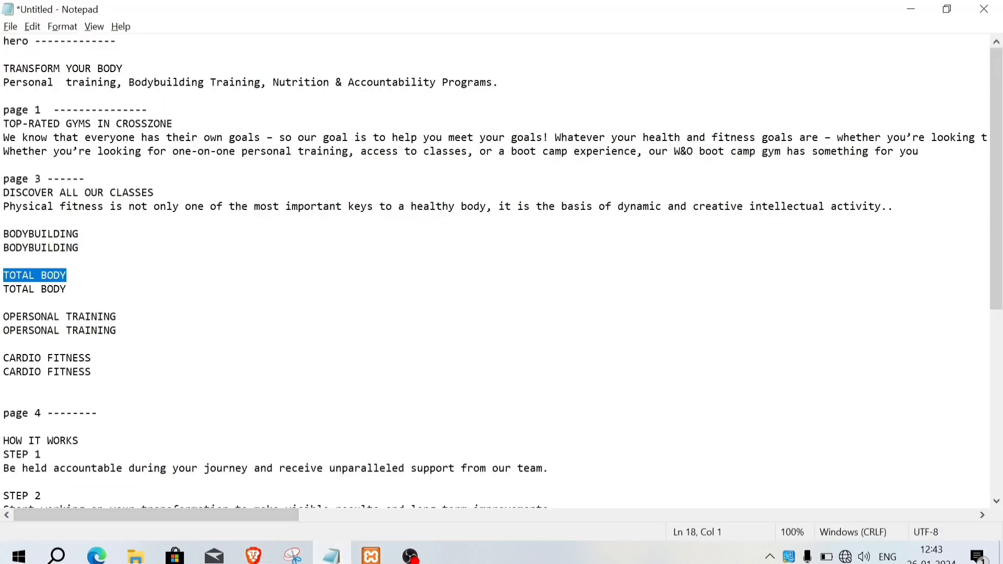
key(alt+Tab)
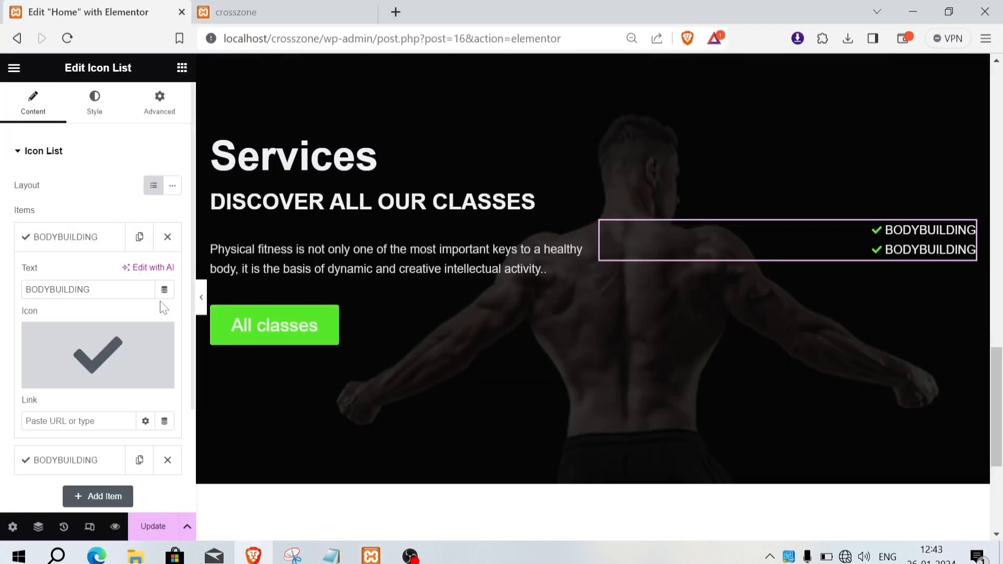
drag(77, 289, 17, 297)
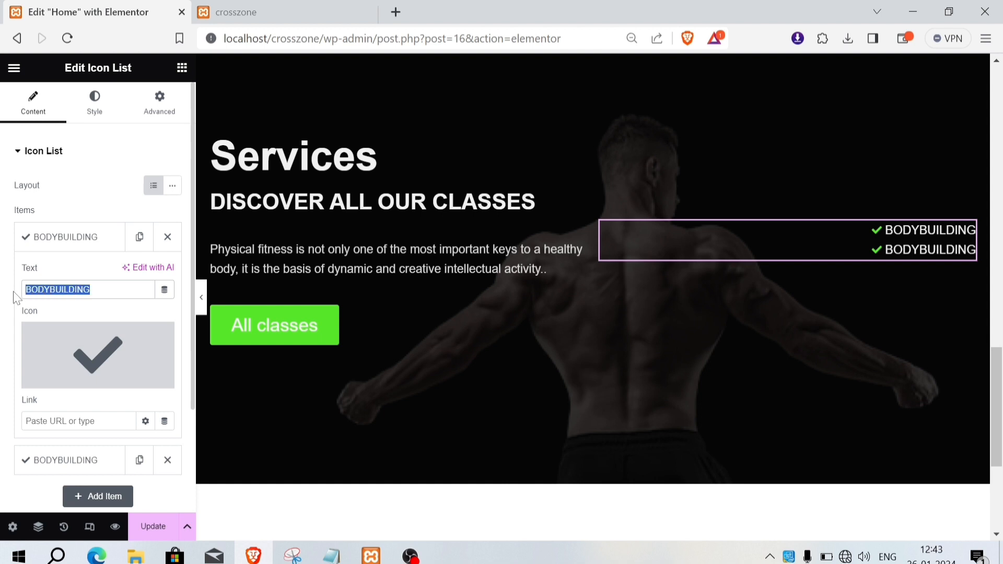
key(ctrl+v)
key(ctrl+z)
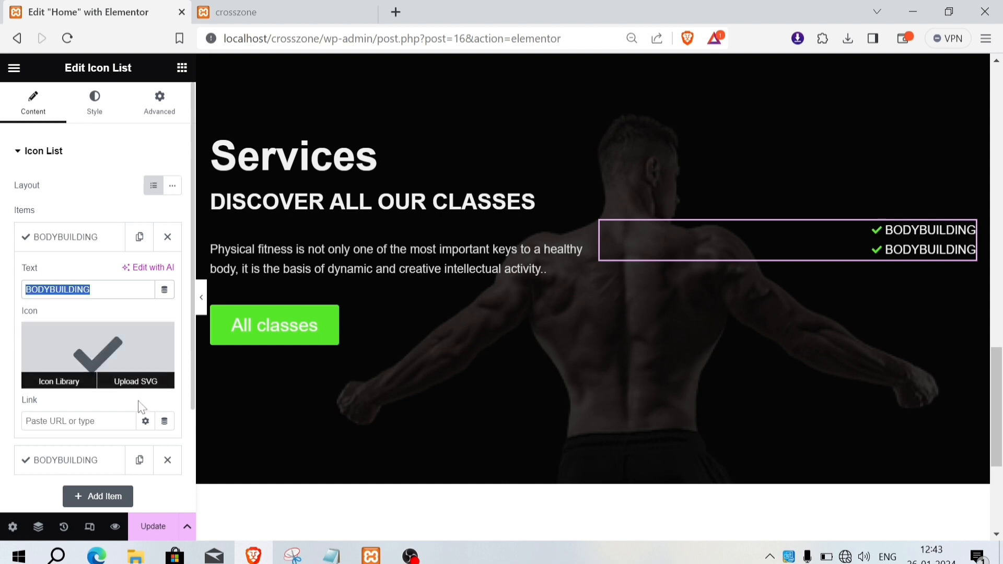
- Replace the second list item's text with the copied "TOTAL BODY"
click(108, 459)
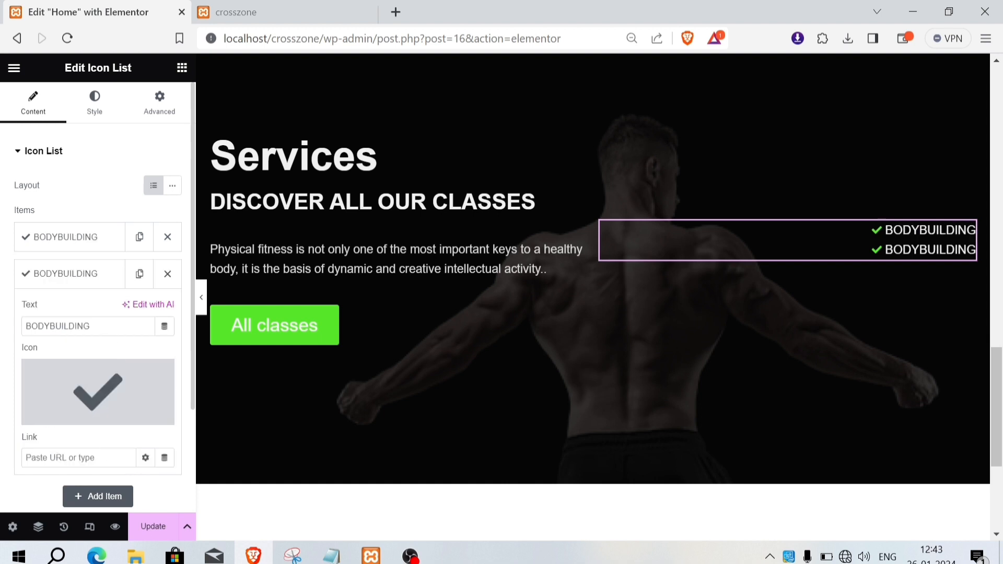
drag(97, 327, 9, 334)
key(ctrl+v)
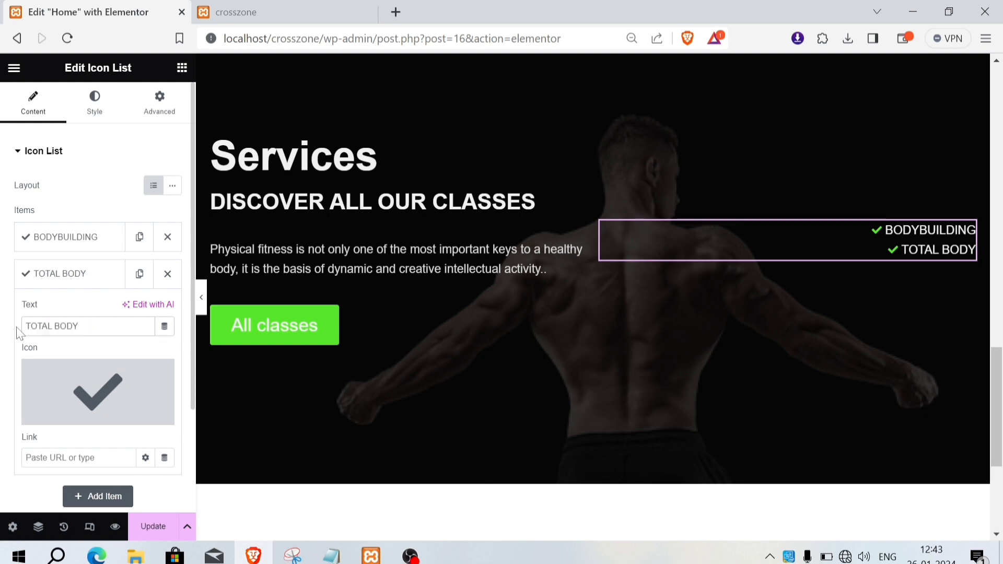
- Duplicate the TOTAL BODY list item and set the third item's text to "OPERSONAL TRAINING", copied from Notepad
click(331, 556)
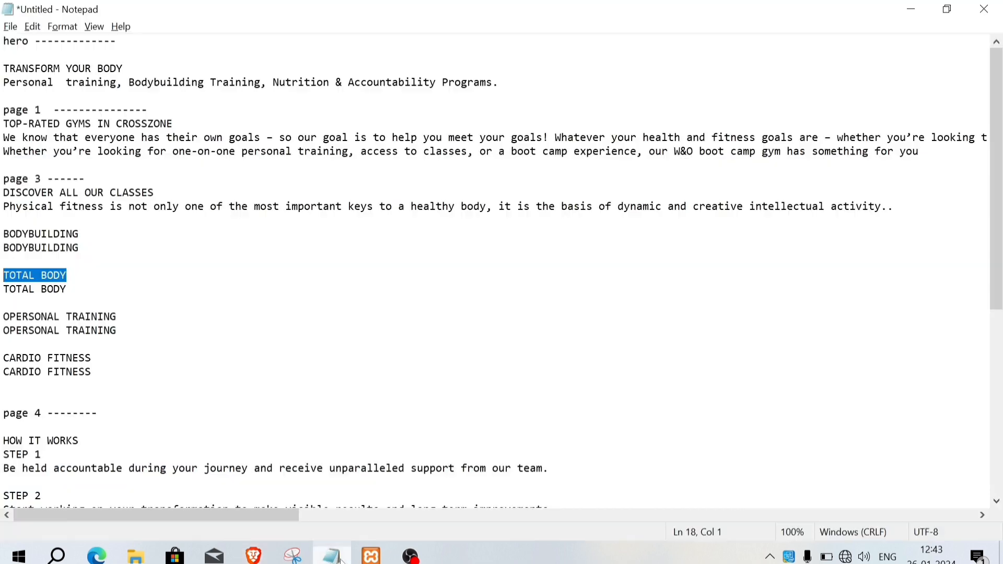
drag(118, 317, 3, 318)
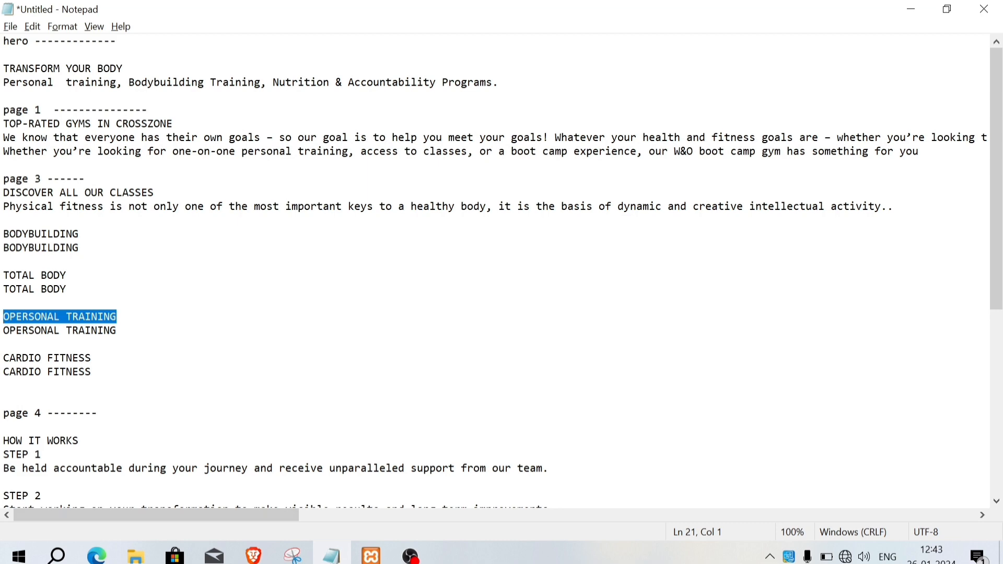
key(alt+Tab)
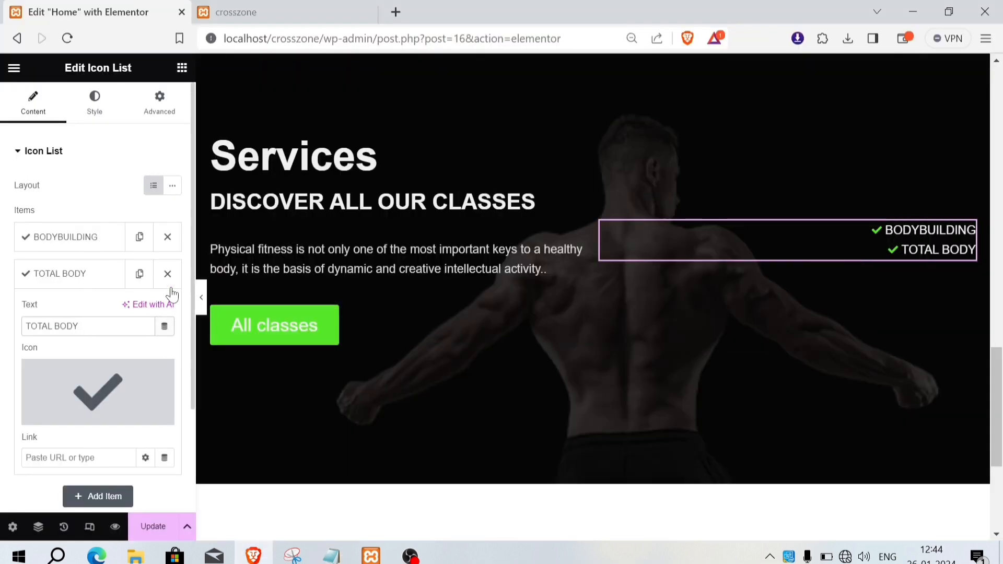
scroll(128, 374, down, 3)
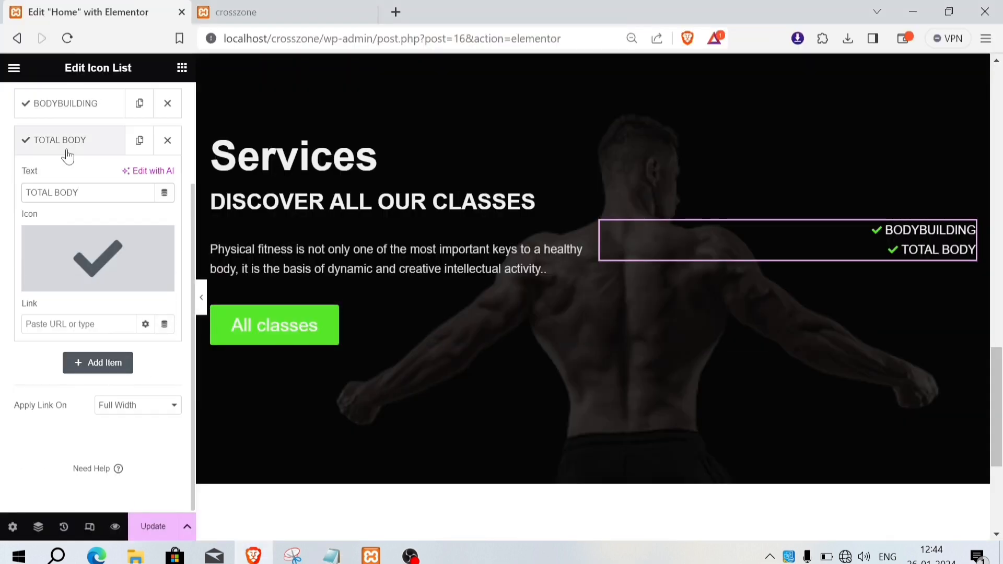
click(115, 158)
scroll(123, 220, up, 3)
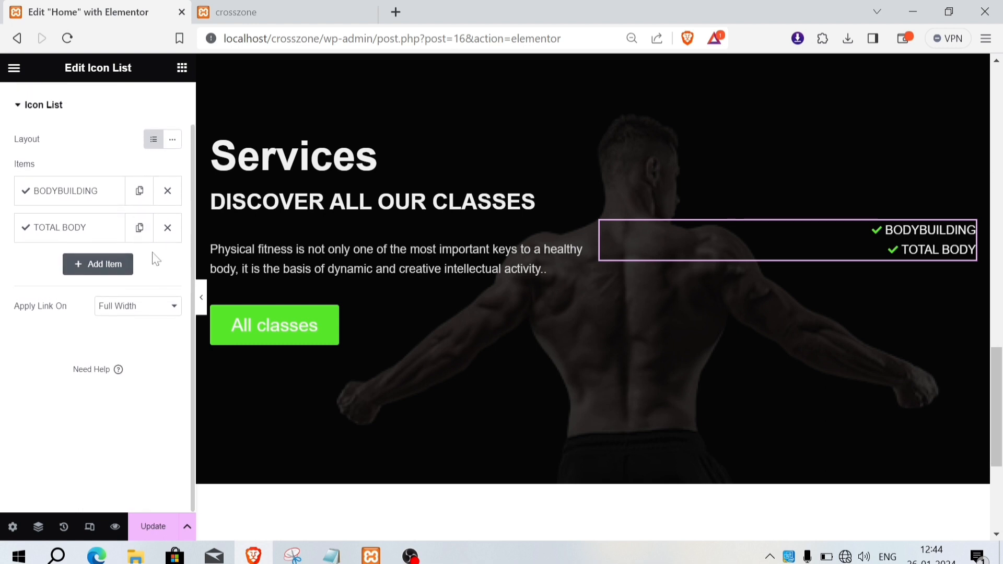
click(140, 251)
click(90, 312)
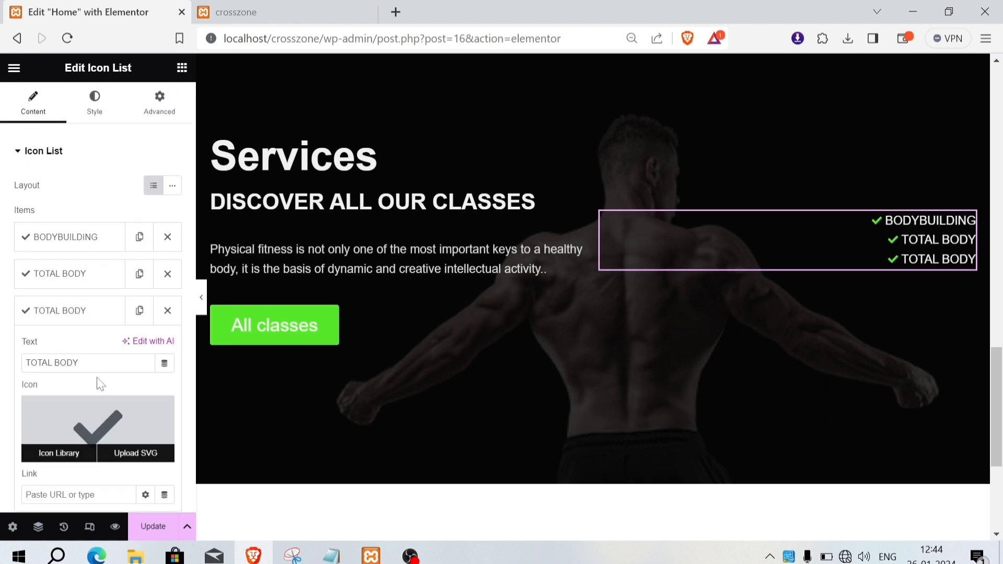
drag(81, 363, 21, 369)
text(OPERSONAL TRAINING)
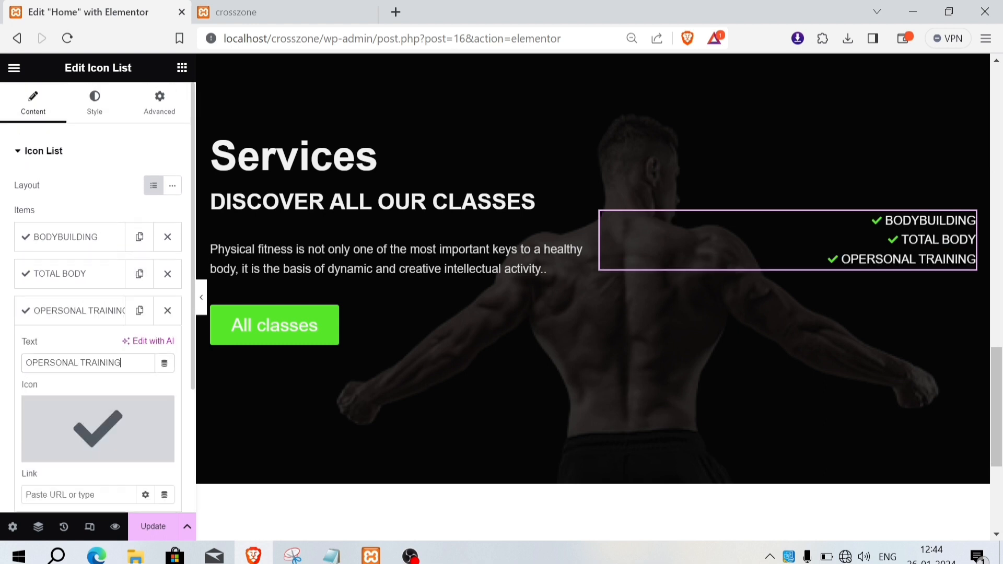
- Duplicate the OPERSONAL TRAINING list item and set the fourth item's text to "CARDIO FITNESS", copied from the Notepad notes
key(alt+Tab)
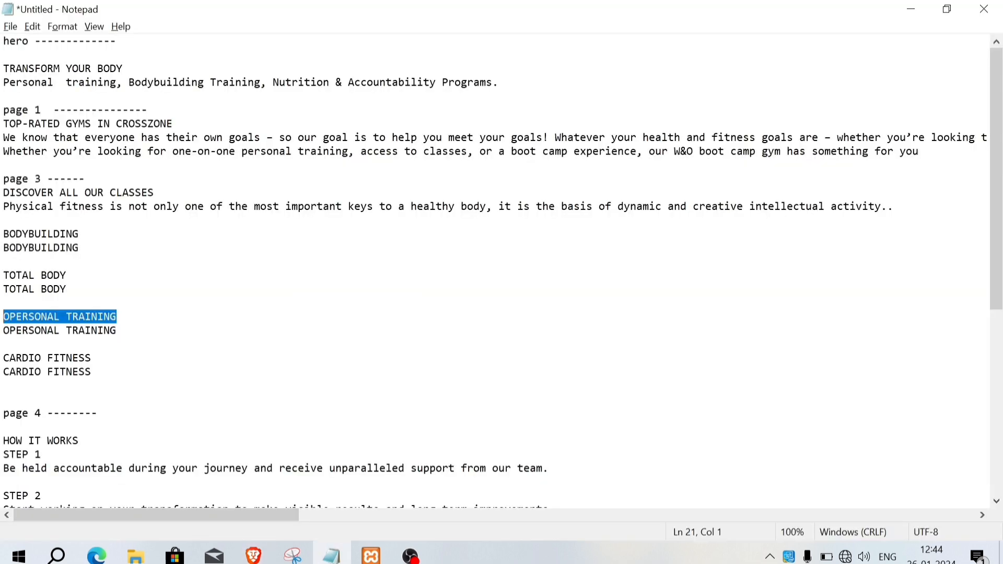
drag(93, 358, 9, 359)
key(alt+Tab)
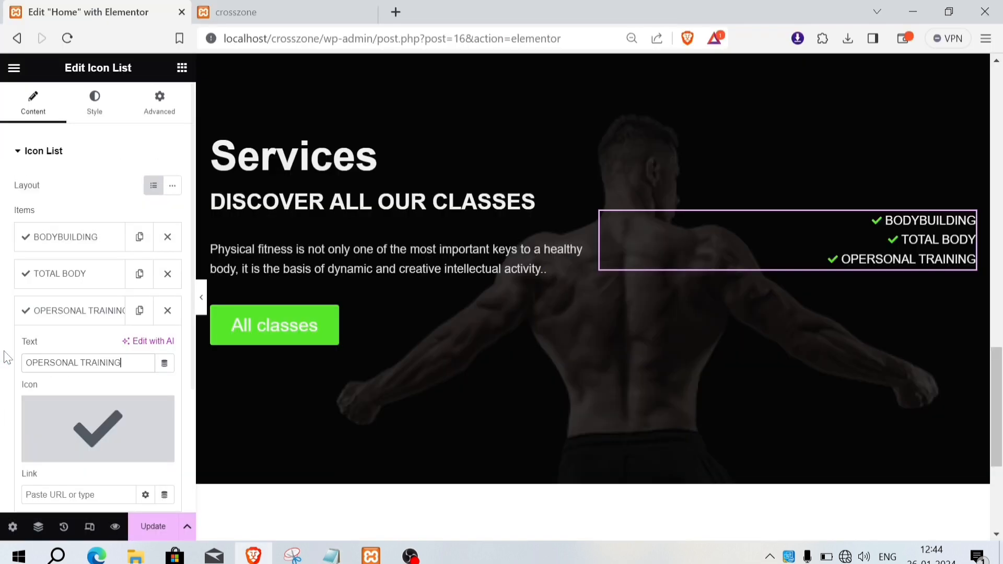
scroll(63, 349, down, 3)
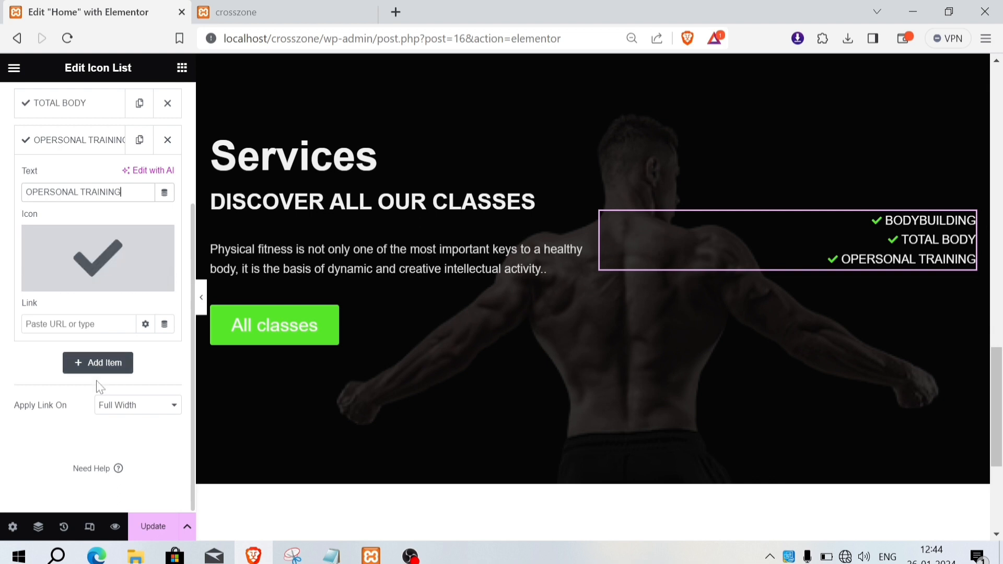
click(139, 139)
click(132, 359)
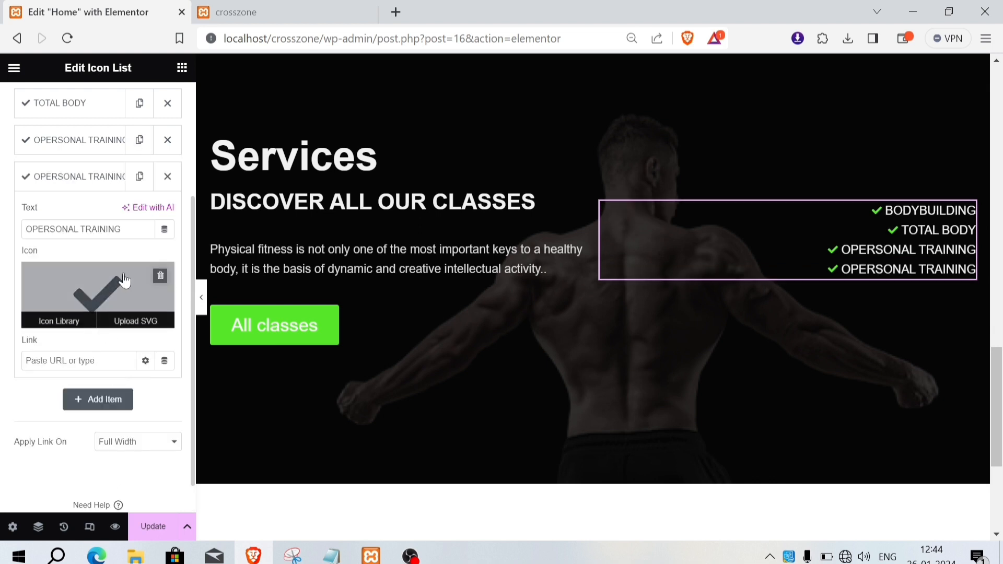
drag(121, 229, 4, 238)
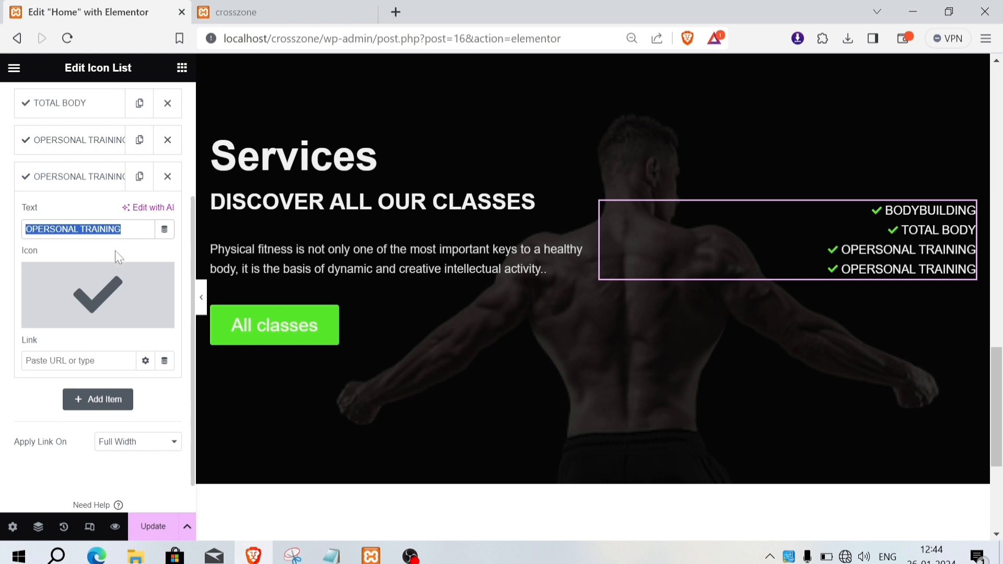
text(CARDIO FITNESS)
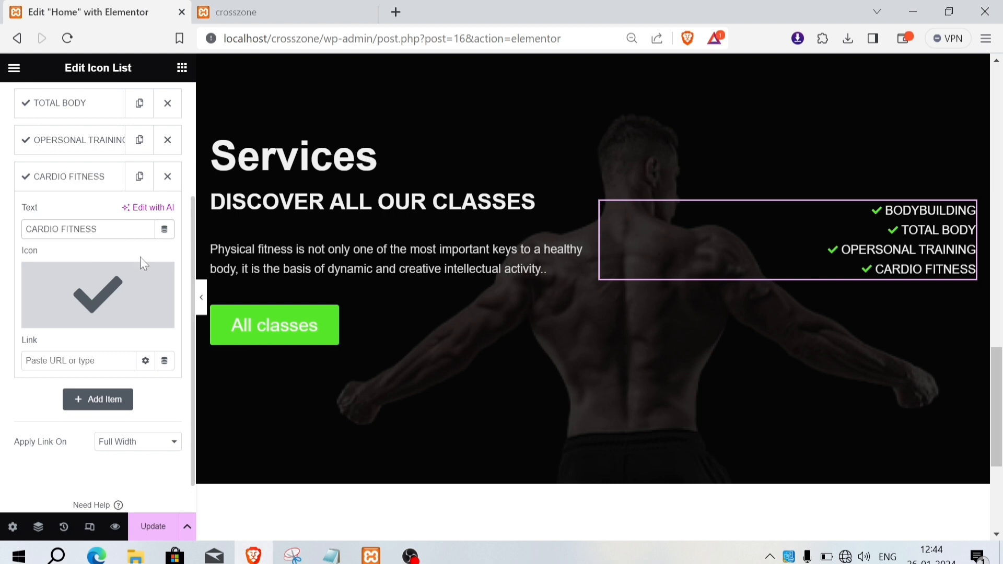
- Set the space between the icon list's items to 17 px
scroll(139, 266, up, 3)
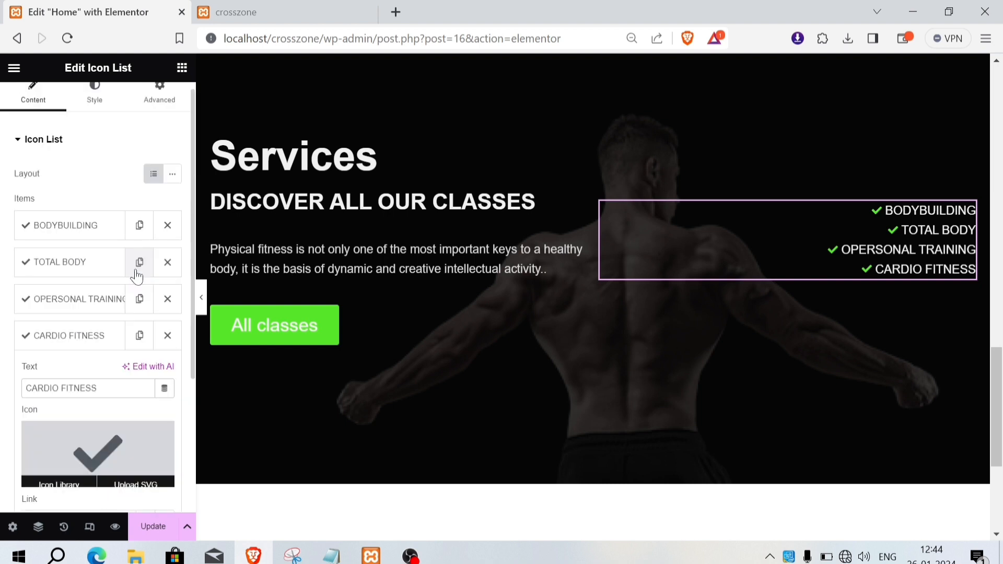
click(99, 110)
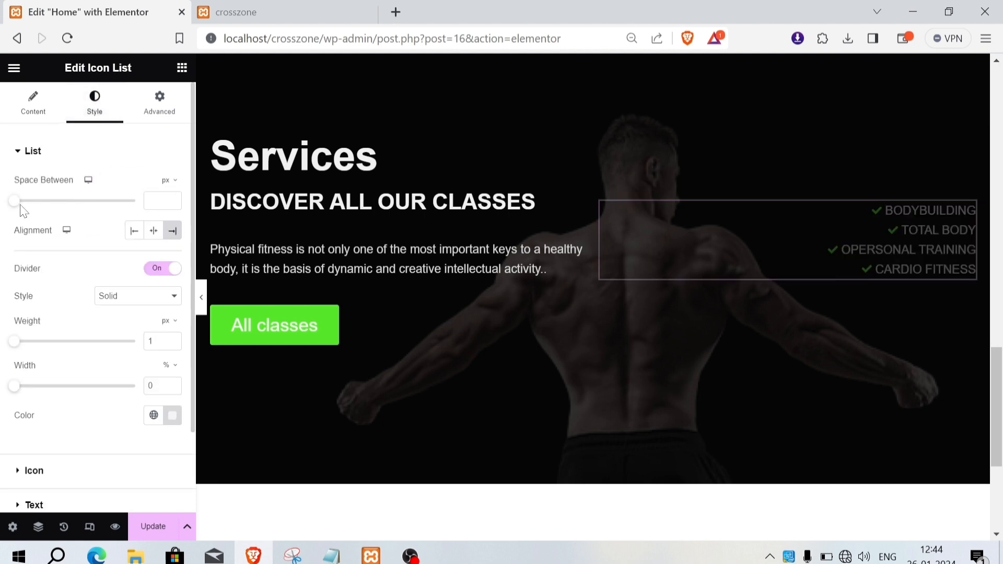
drag(16, 205, 56, 206)
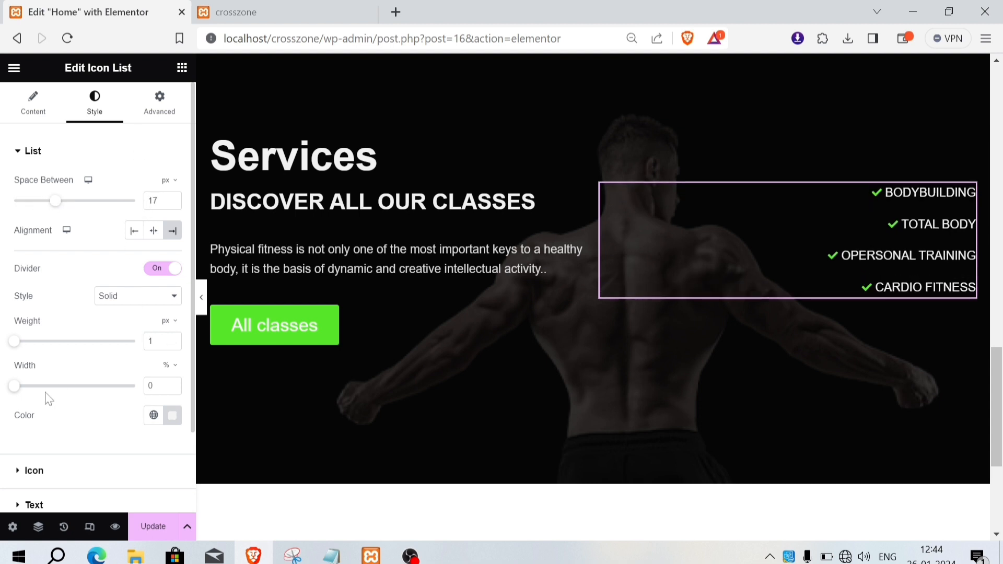
- Set the list text's typography to a size of 34 px and a weight of 600 (Semi Bold)
scroll(58, 439, down, 2)
click(10, 408)
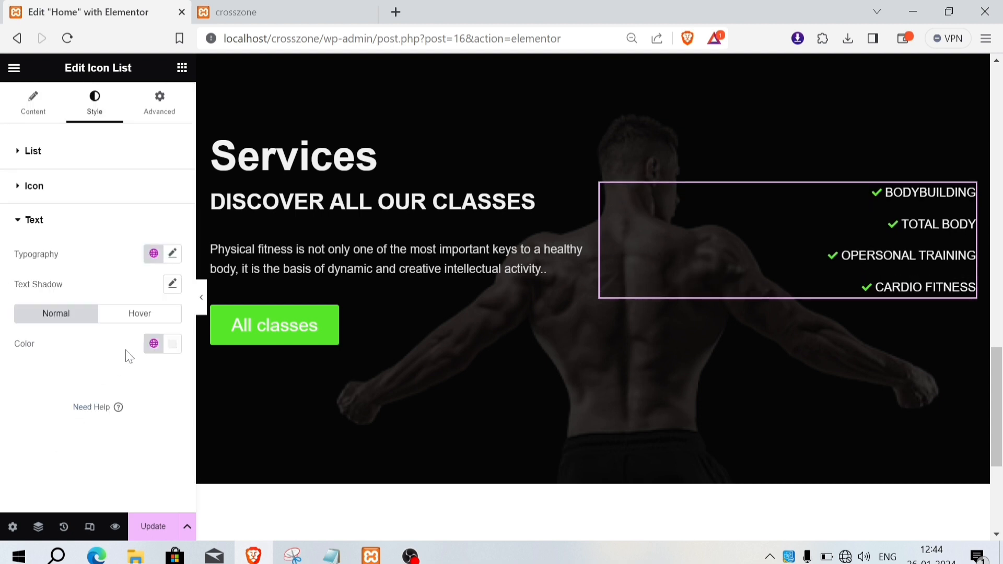
click(172, 254)
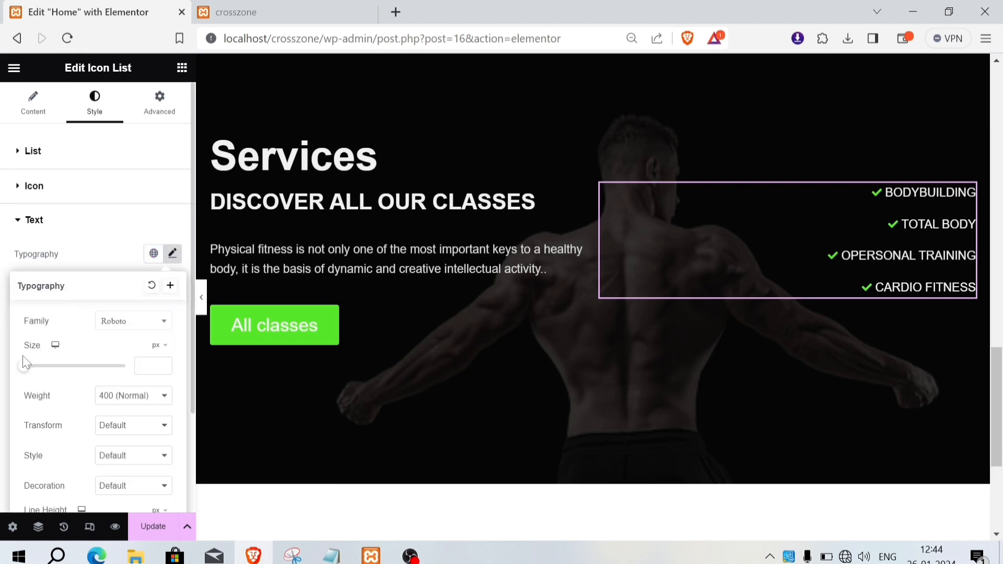
drag(22, 367, 39, 379)
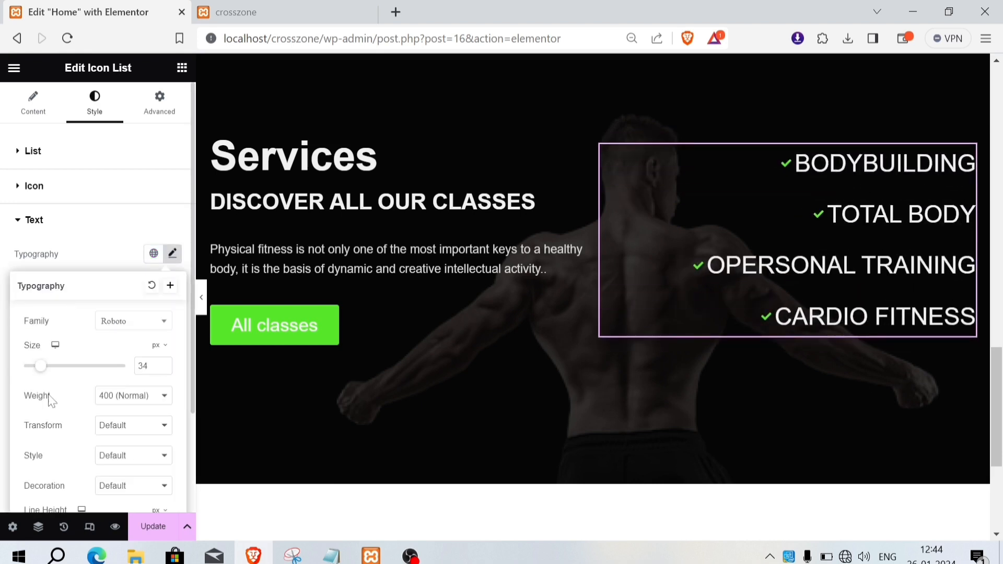
click(140, 400)
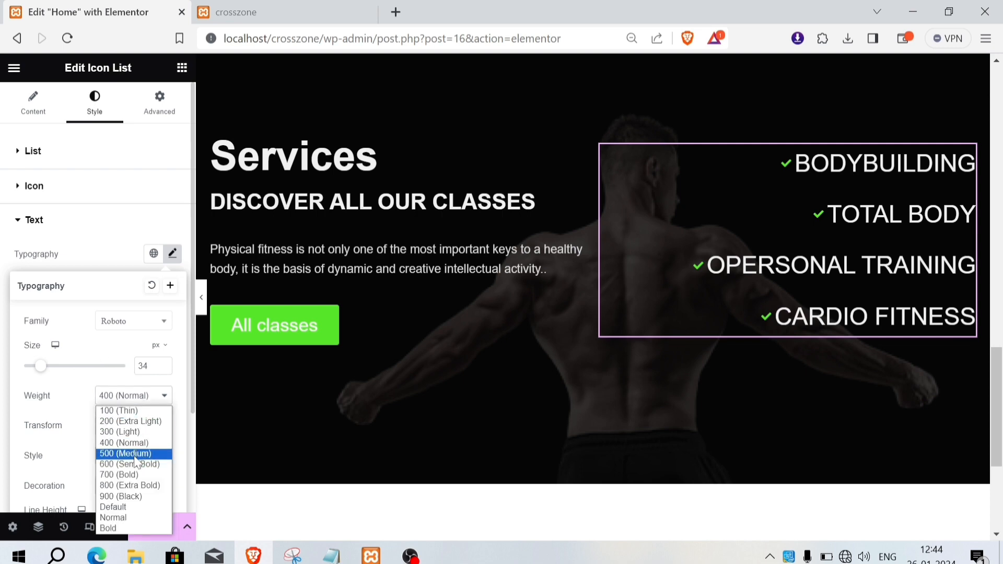
click(135, 450)
click(162, 403)
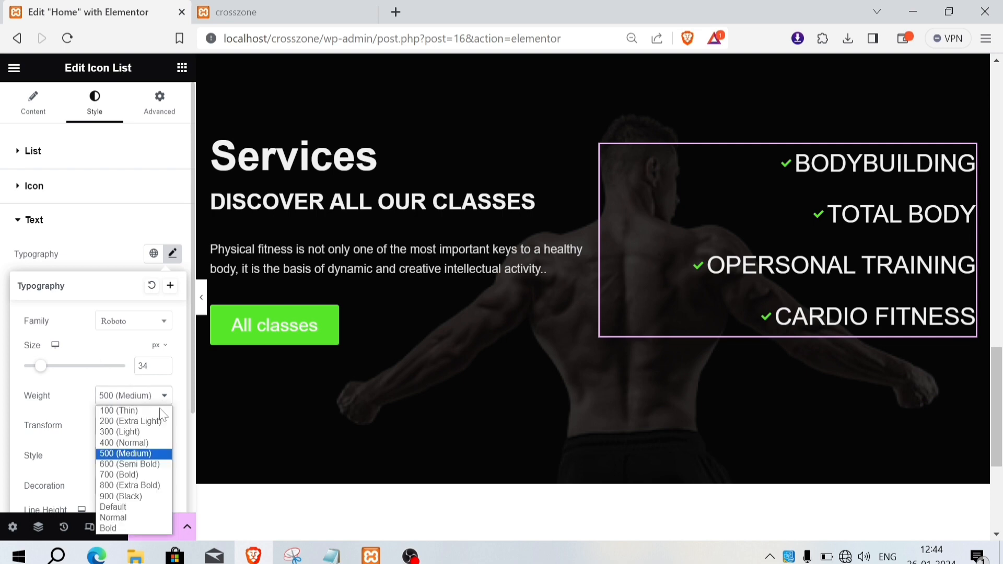
click(134, 463)
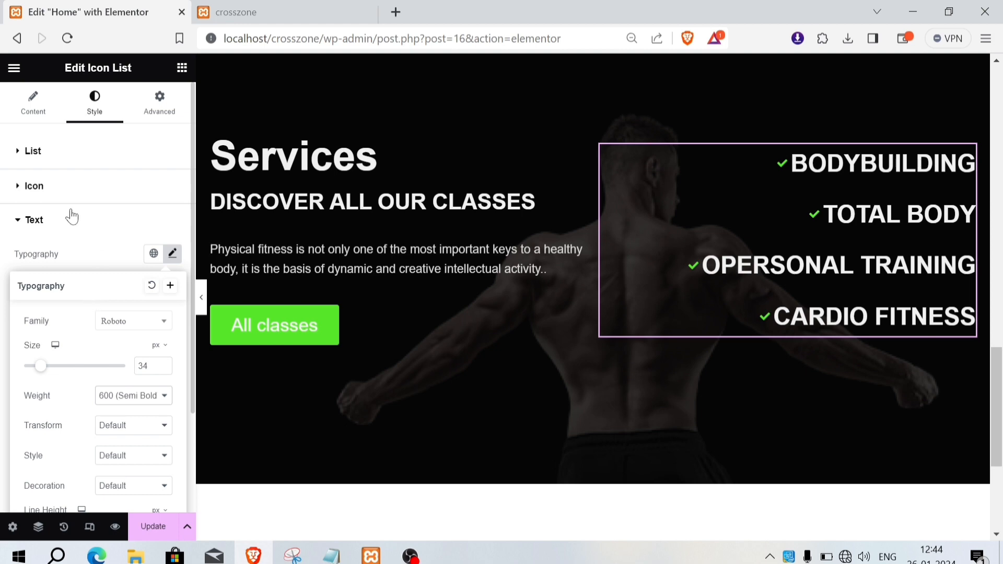
click(89, 253)
- Align the icon list to the left and, after trying right and center, set its icons' horizontal alignment to left
click(38, 161)
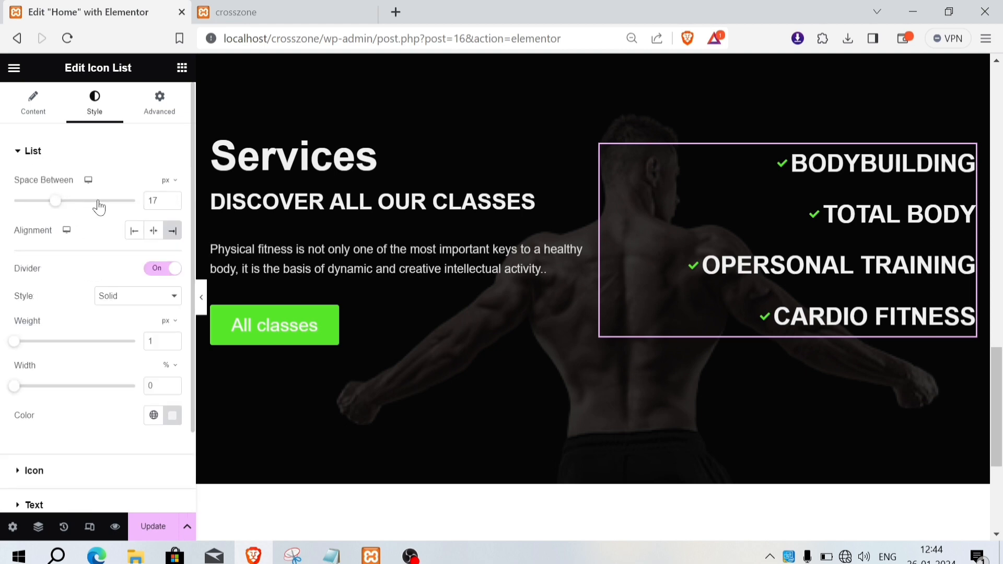
click(138, 235)
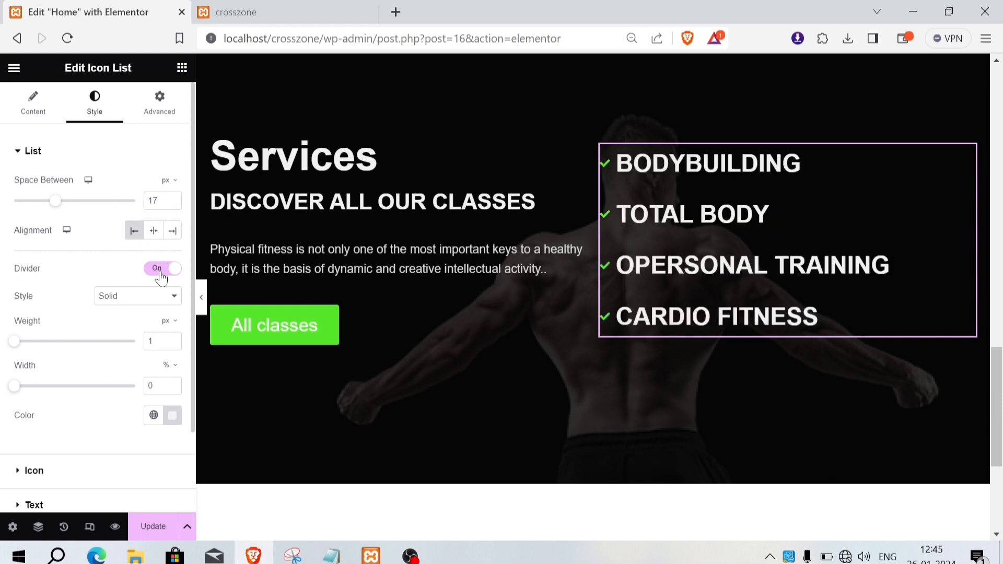
scroll(77, 428, down, 2)
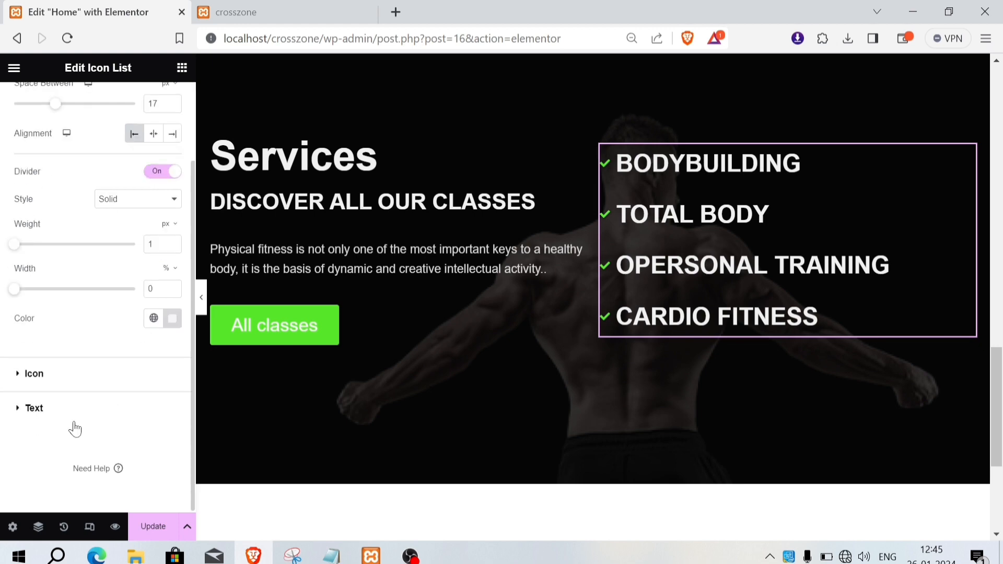
click(32, 376)
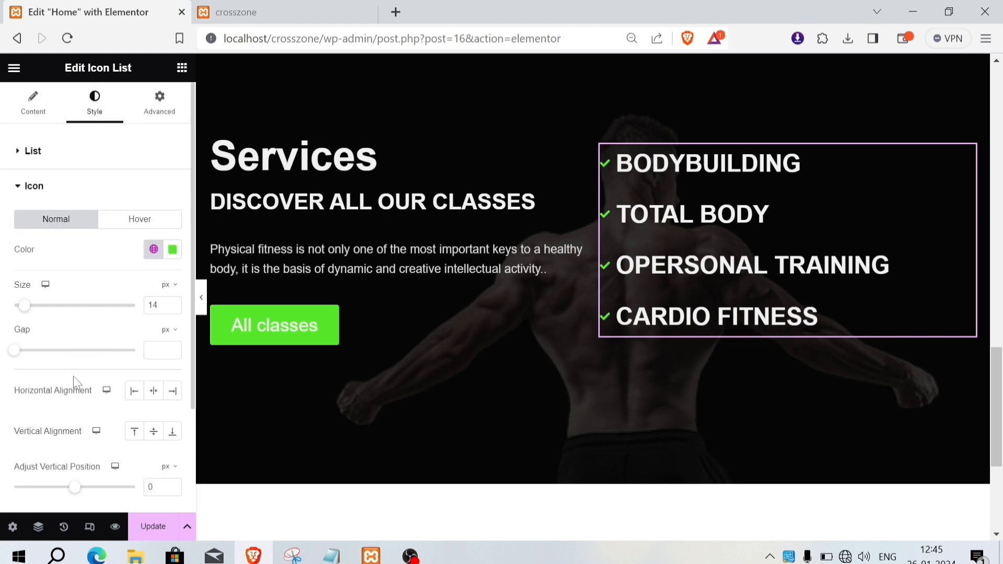
scroll(73, 376, down, 3)
click(168, 264)
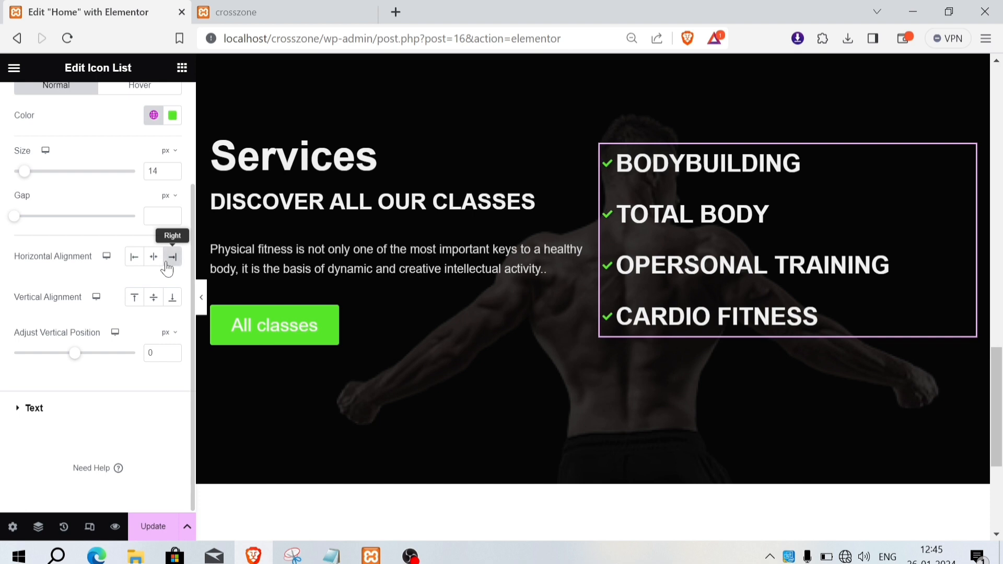
click(153, 257)
click(138, 262)
scroll(104, 245, up, 2)
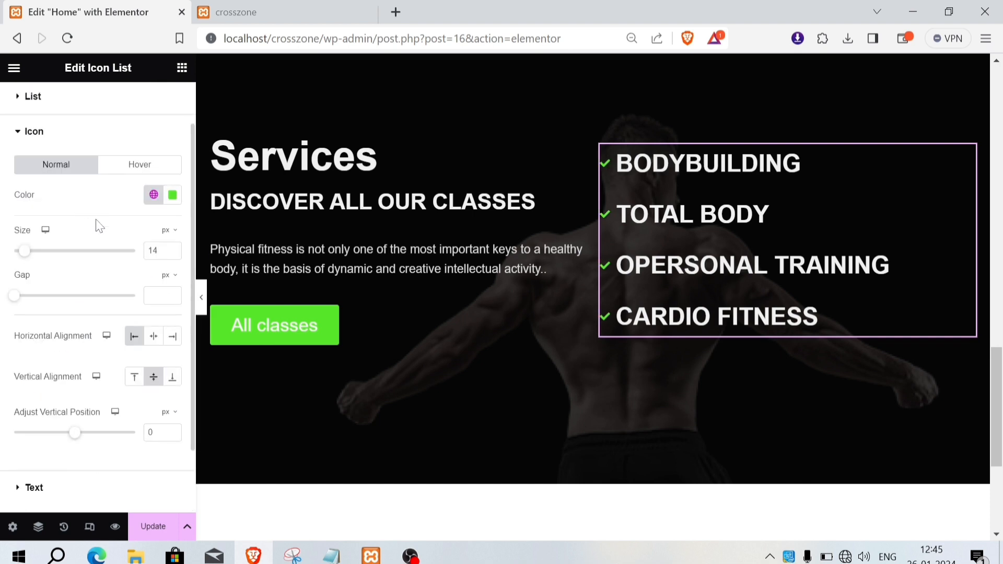
scroll(99, 230, up, 1)
click(27, 192)
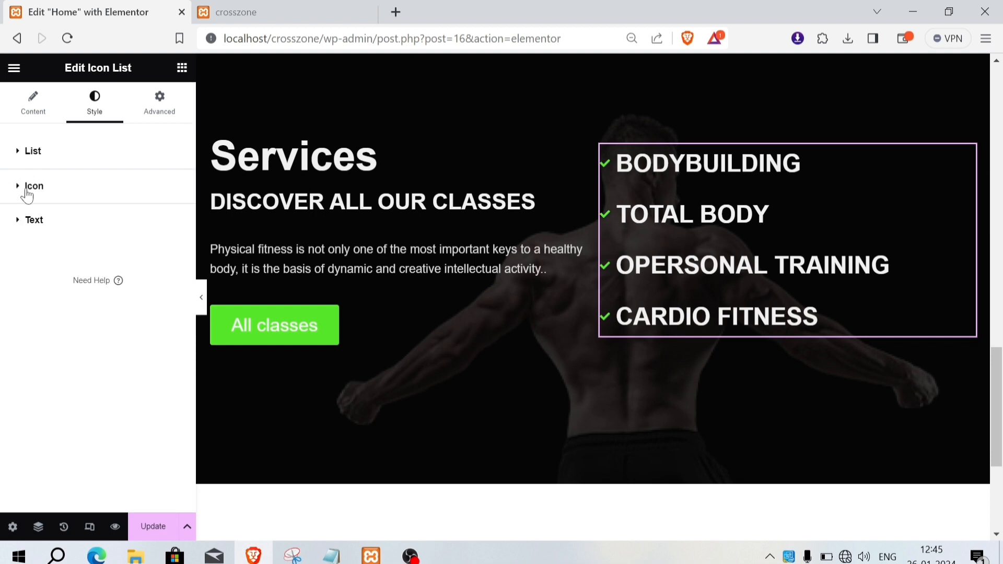
click(28, 153)
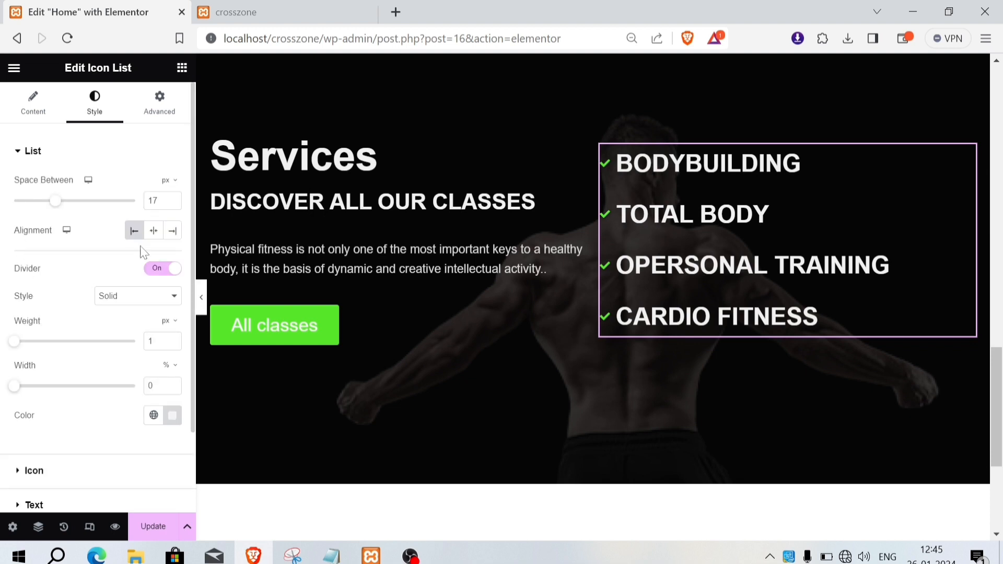
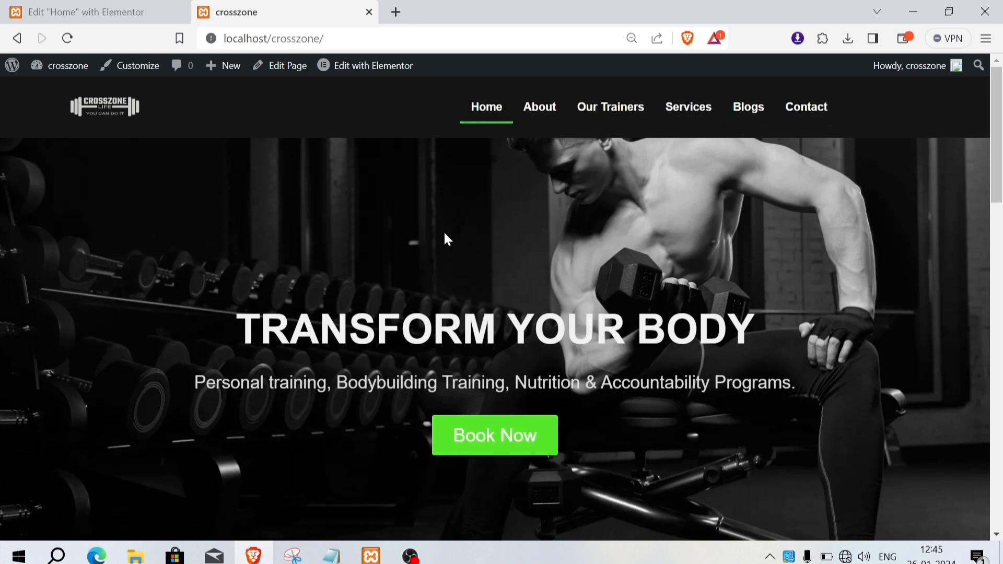
- Review the live home page down to the Services section and its list of classes
scroll(765, 249, down, 10)
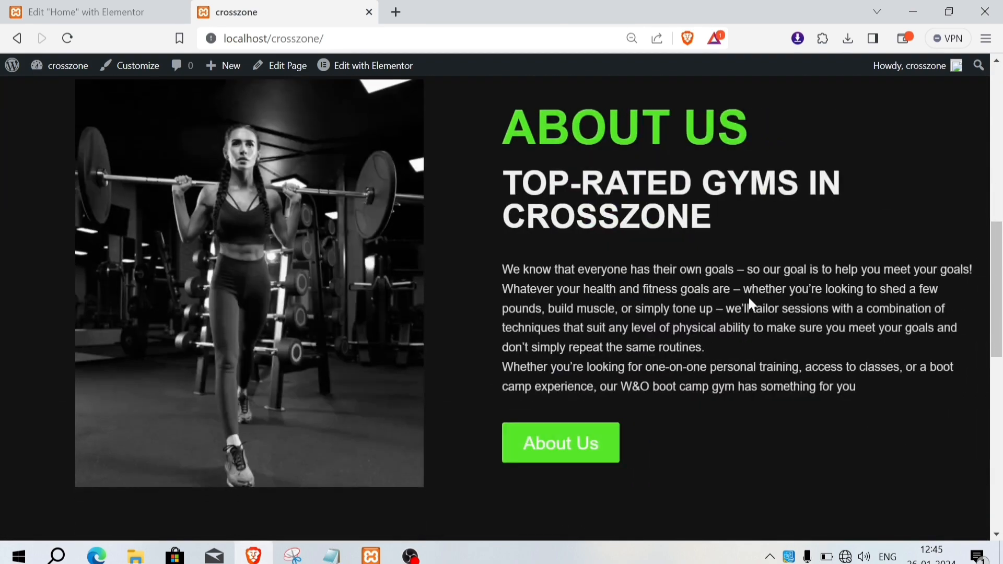
scroll(748, 297, up, 3)
scroll(749, 299, down, 4)
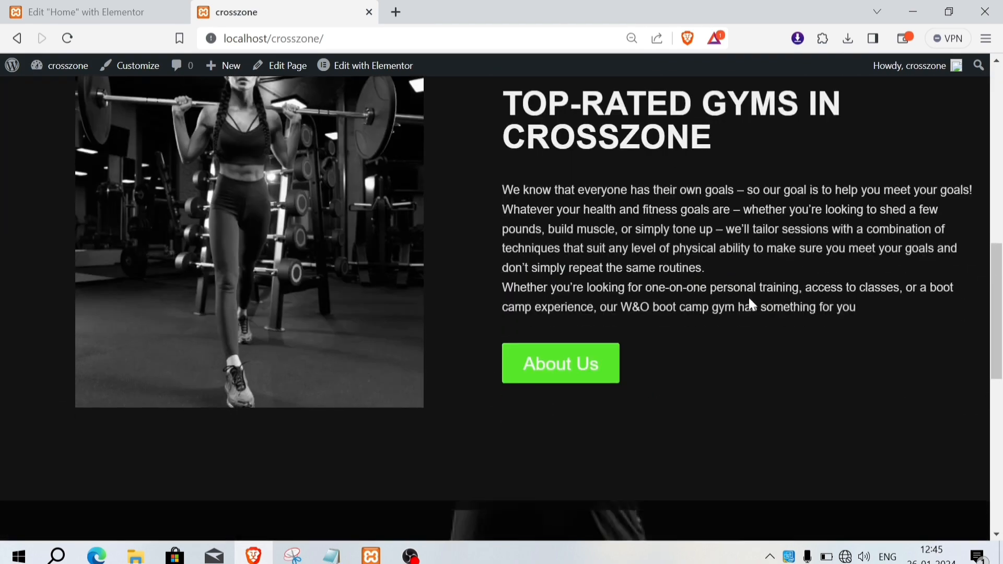
scroll(749, 299, down, 8)
scroll(752, 305, up, 3)
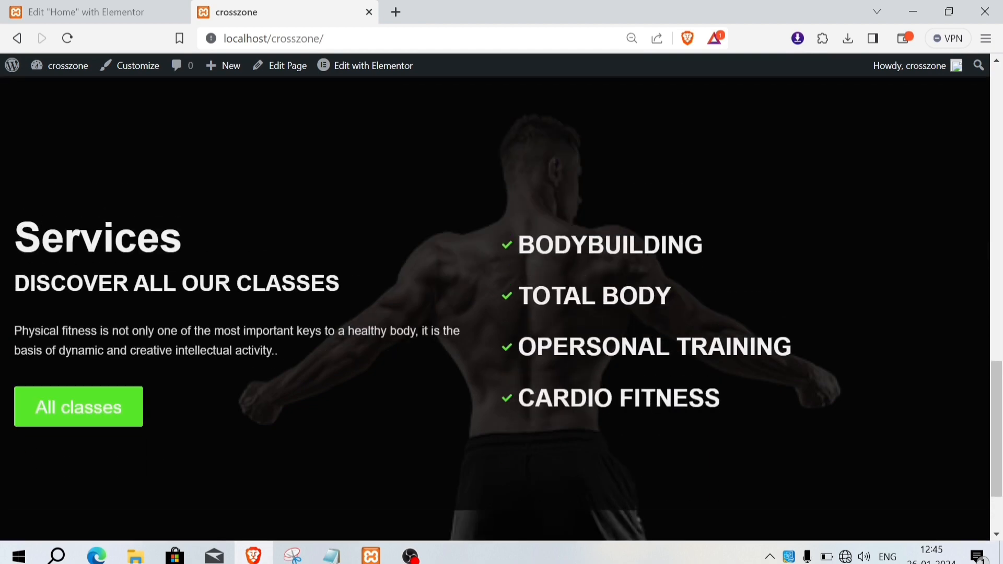
scroll(752, 304, down, 1)
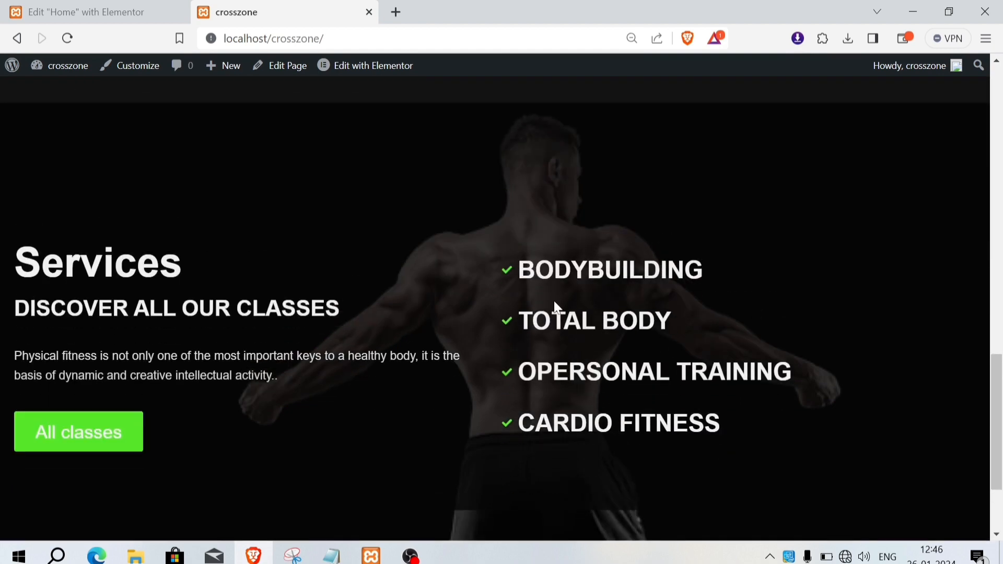
- Return to the page editor and set the Services section container's content justification to space between
click(118, 15)
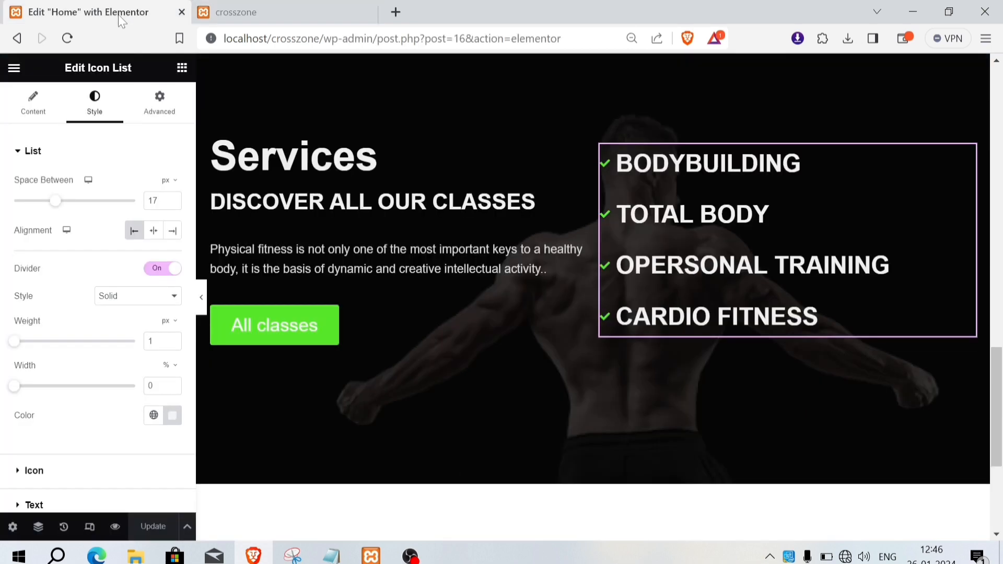
scroll(556, 213, up, 2)
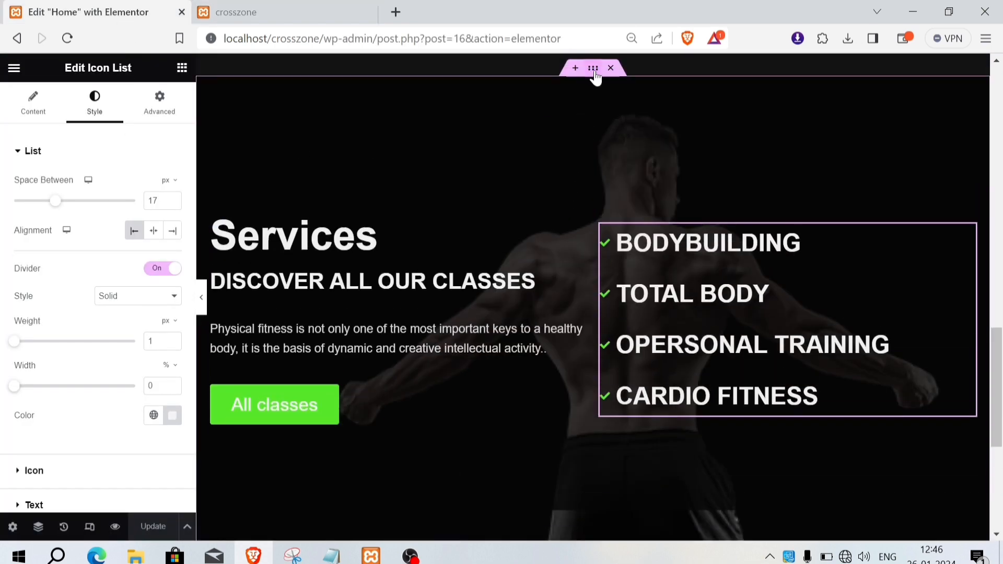
click(594, 71)
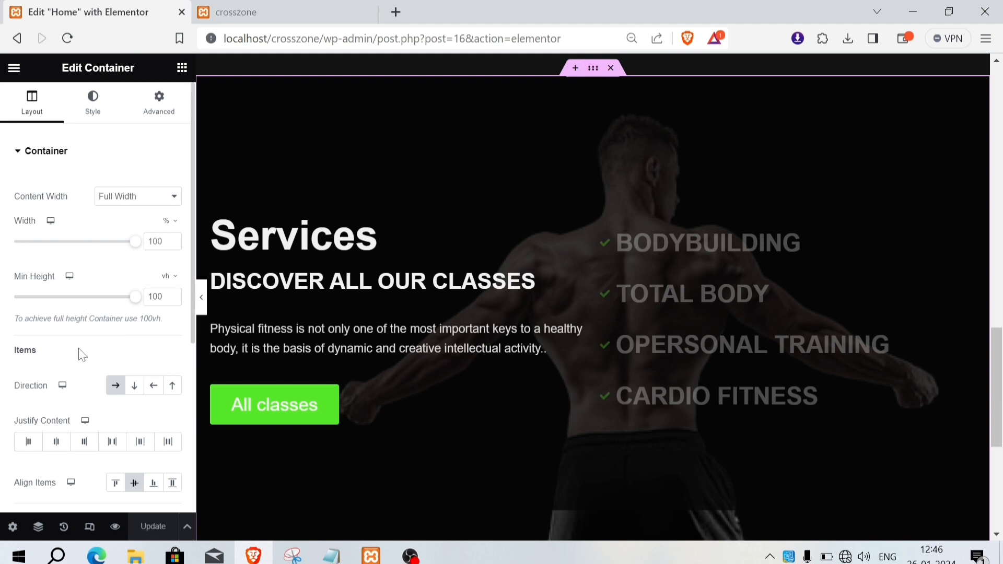
click(108, 444)
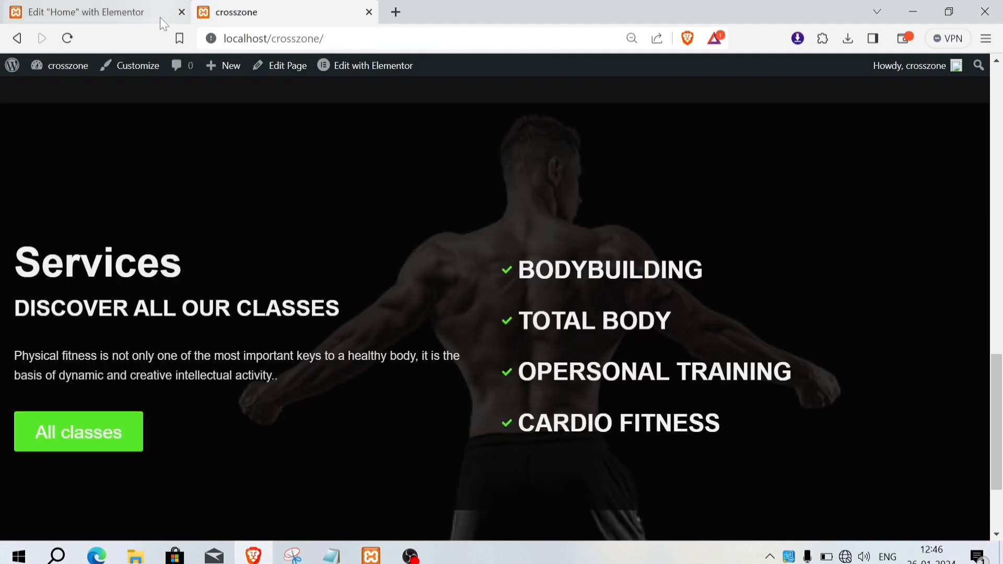
- Return to the page editor and give the class list's container a horizontal row direction with its content justified to the end
click(109, 14)
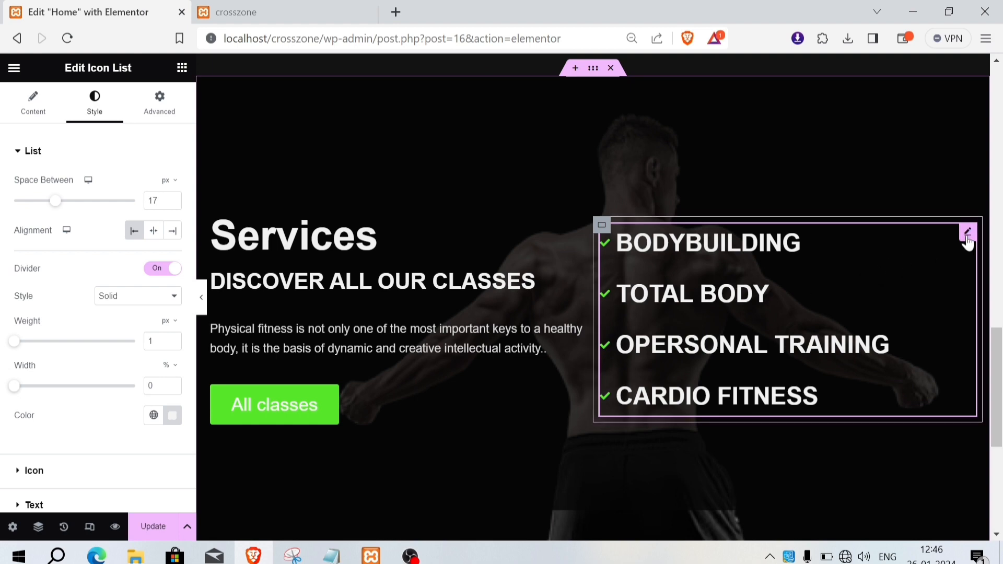
click(167, 114)
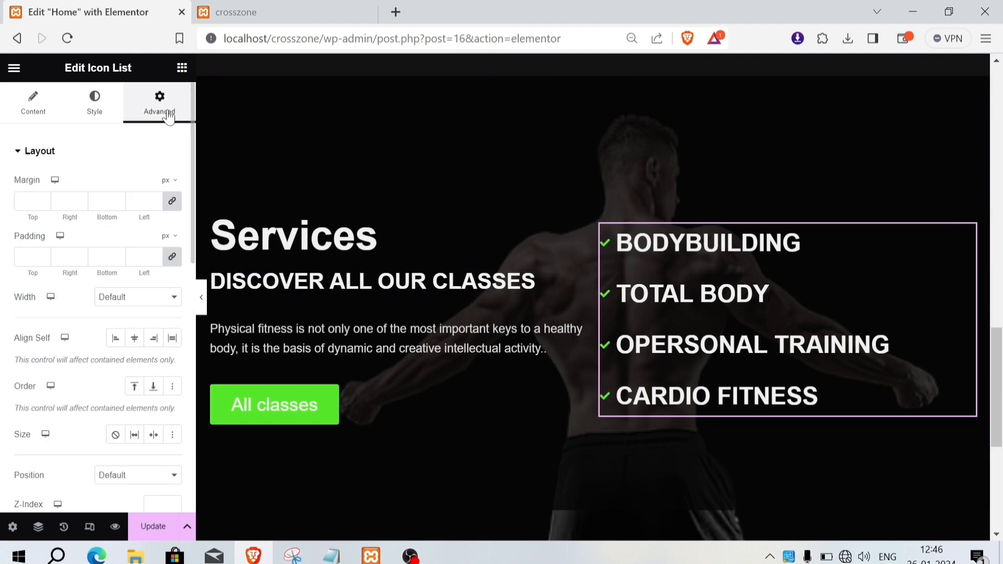
click(602, 227)
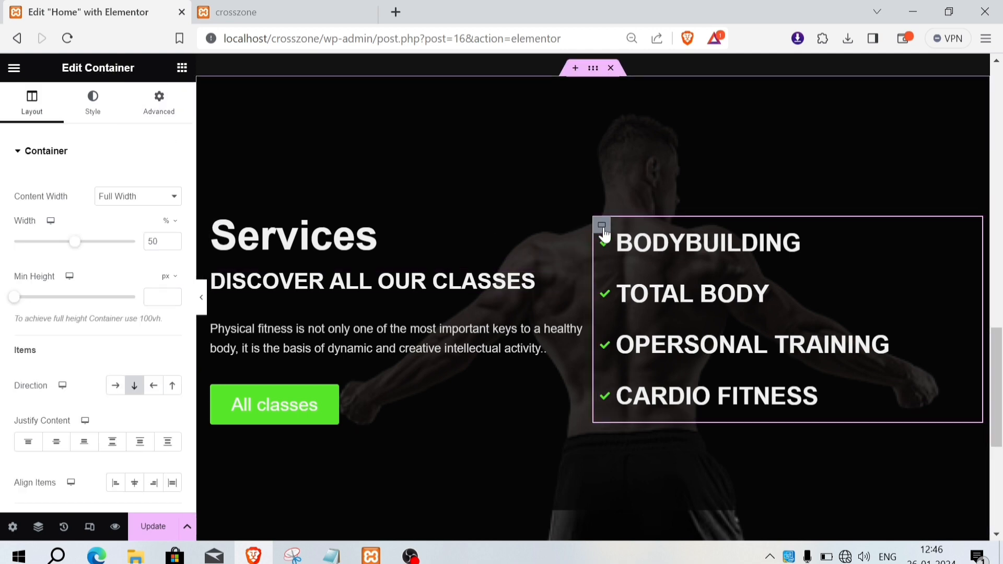
click(163, 118)
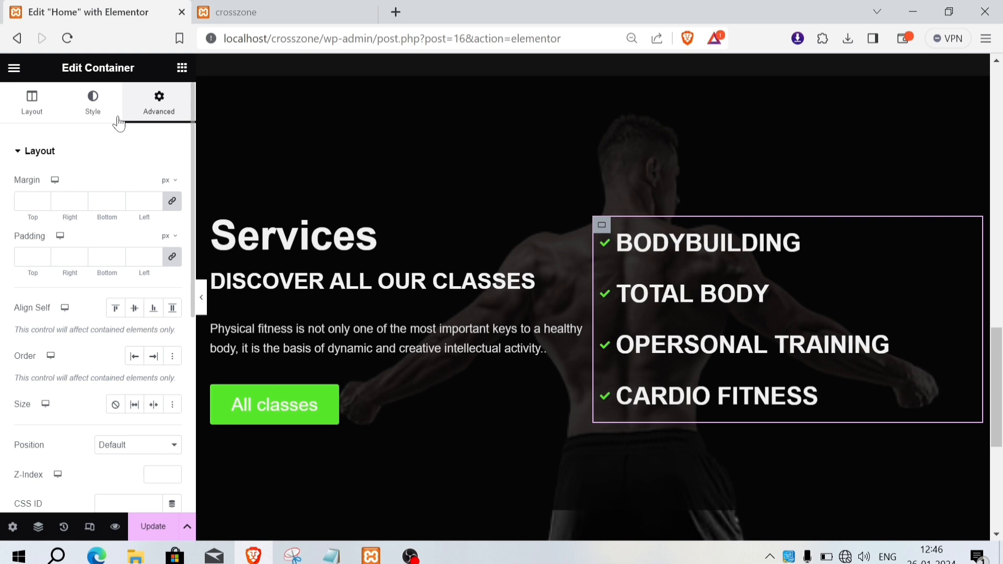
click(45, 116)
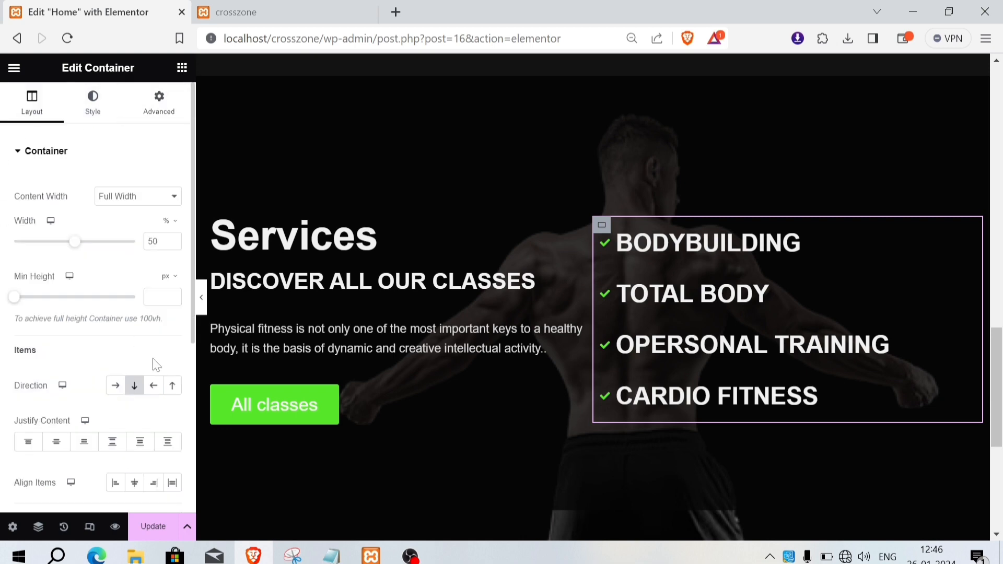
click(154, 387)
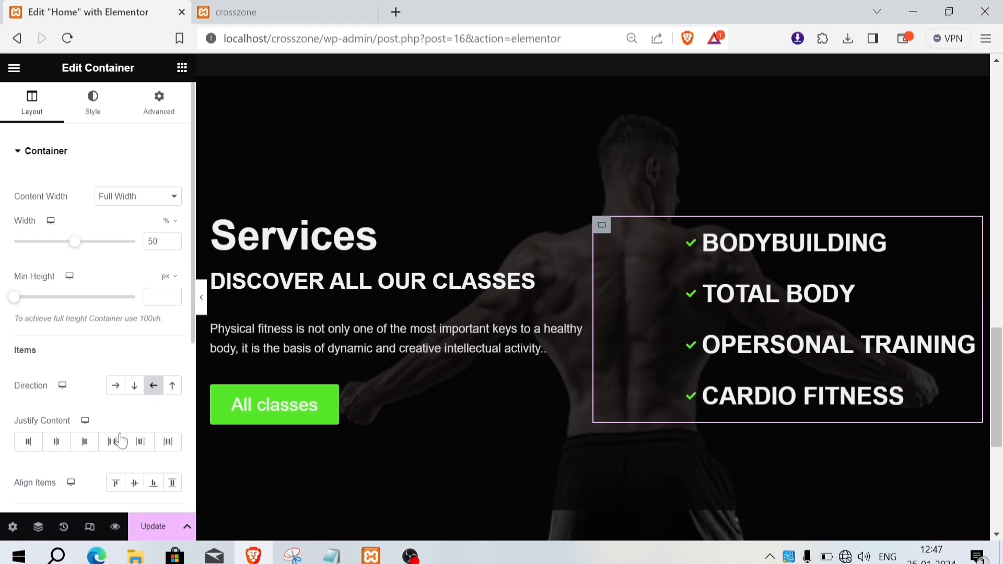
click(117, 389)
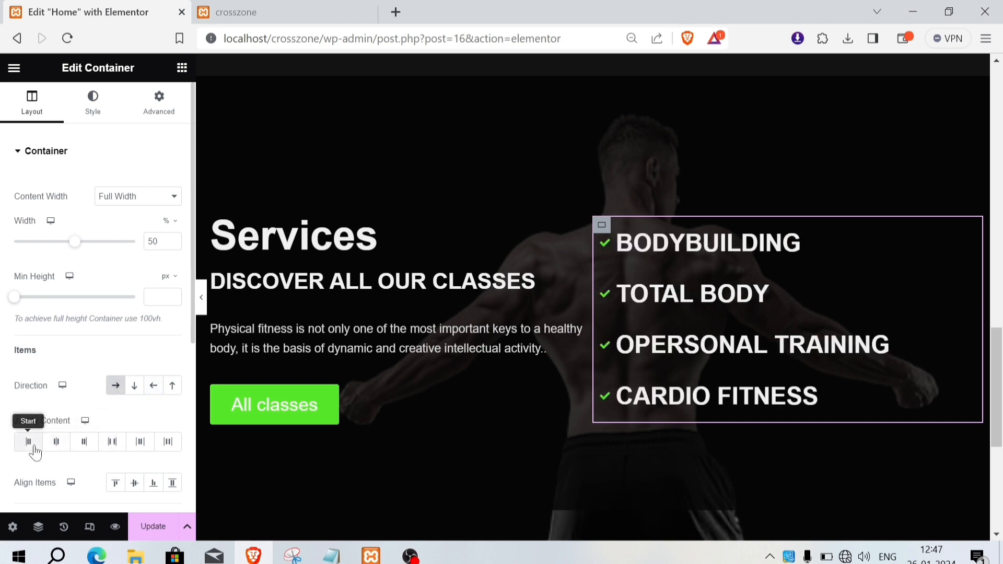
click(93, 447)
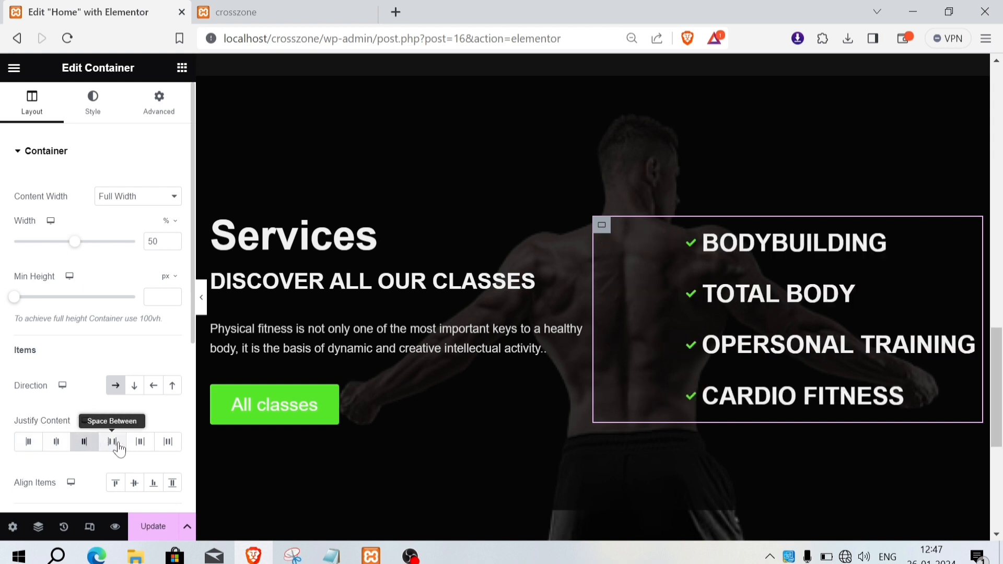
- Align the items of the class list's container to the start and publish the page update
click(116, 483)
scroll(101, 487, down, 3)
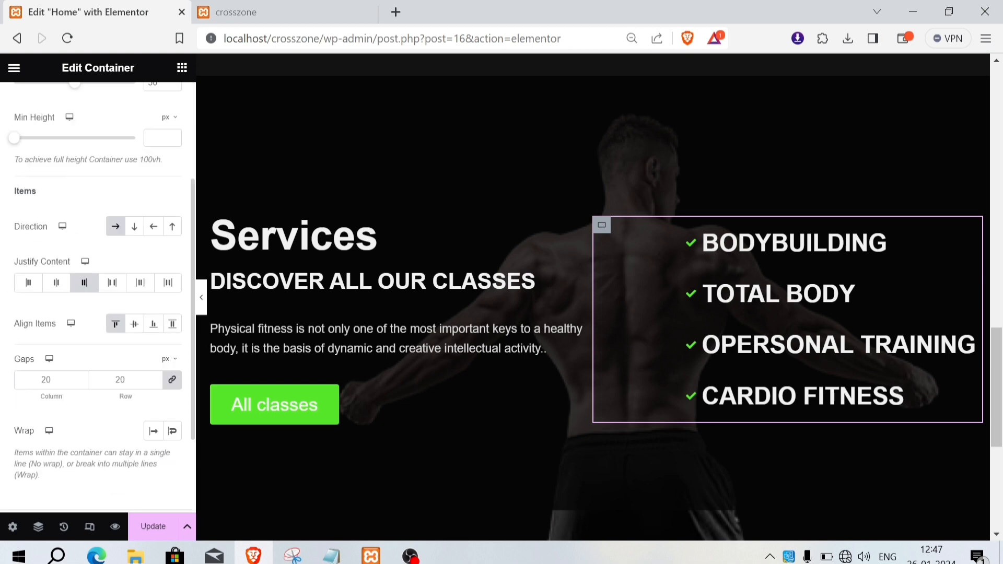
click(163, 527)
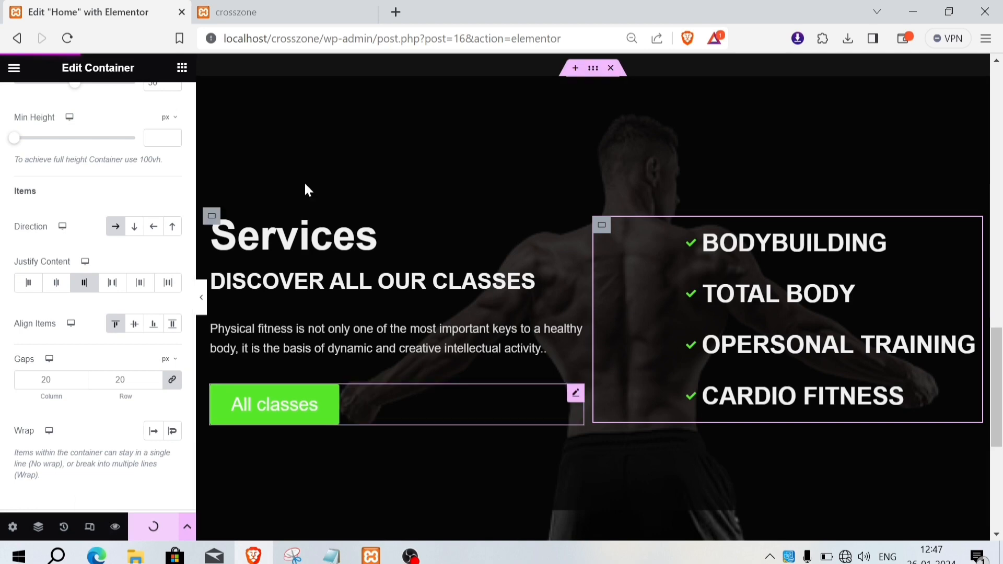
- Reload the live home page and review it from the hero banner through About Us to the Services section's class list
click(253, 19)
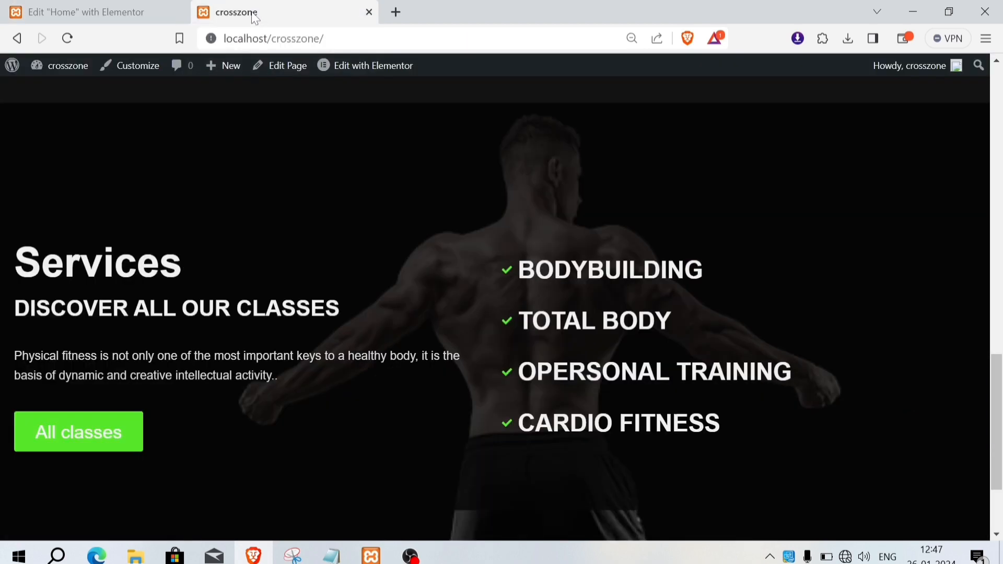
click(67, 39)
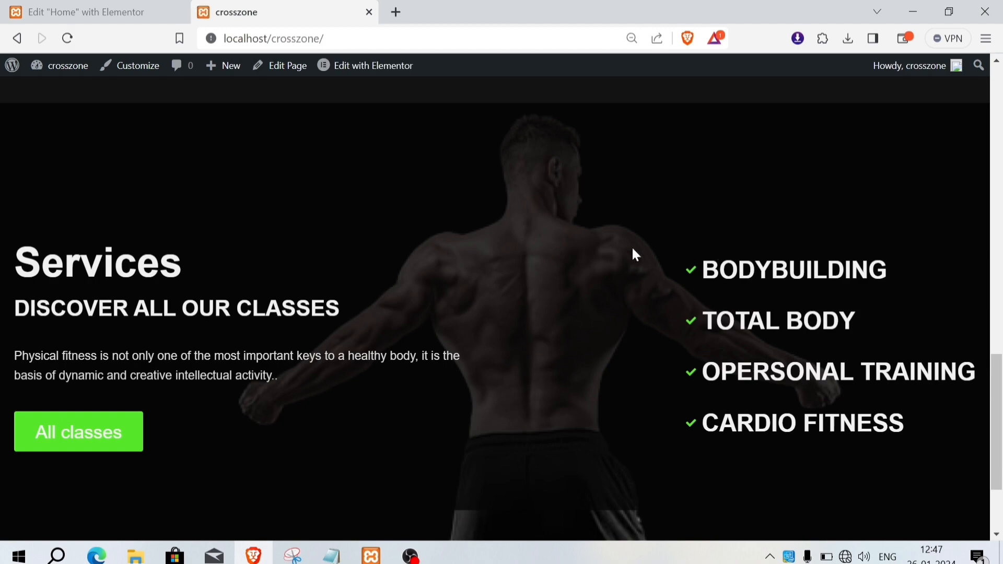
scroll(683, 327, up, 1)
scroll(688, 321, down, 4)
scroll(688, 322, up, 7)
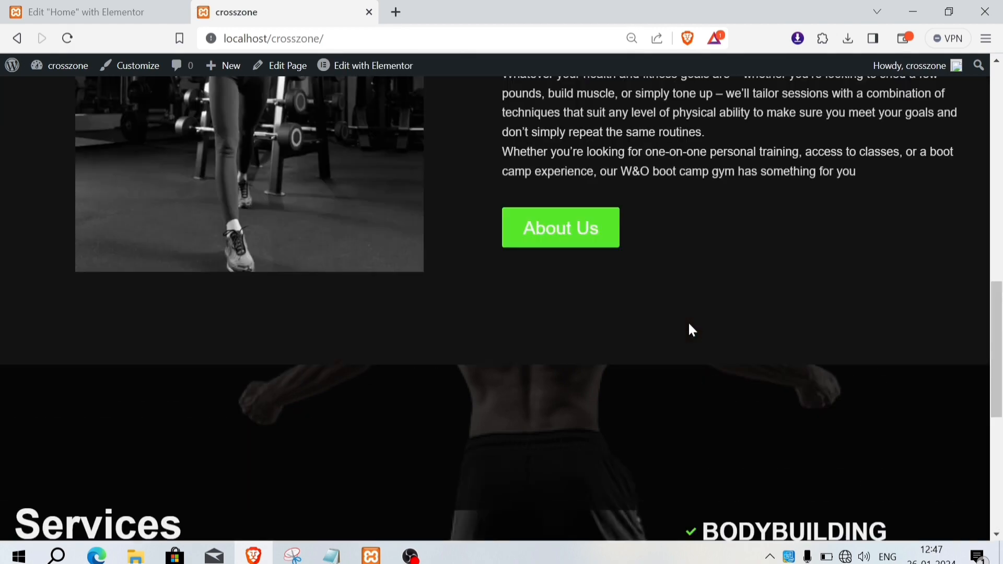
scroll(688, 321, up, 15)
scroll(688, 322, down, 6)
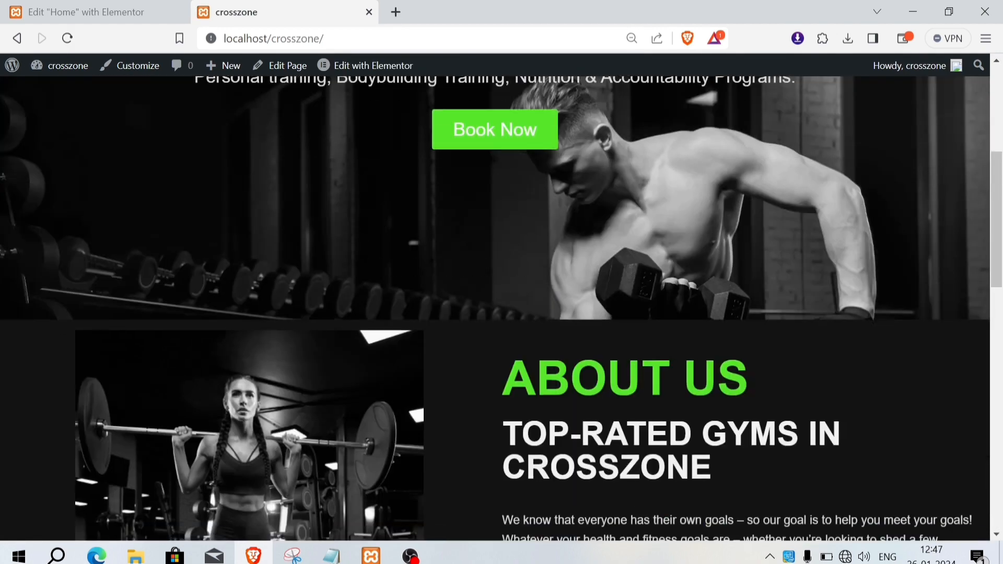
scroll(689, 314, down, 5)
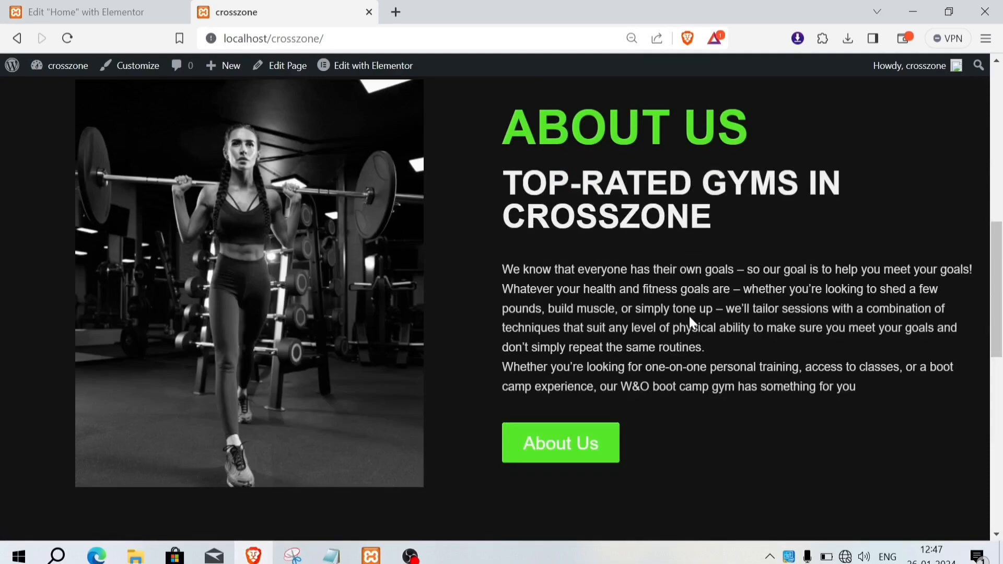
scroll(690, 318, down, 10)
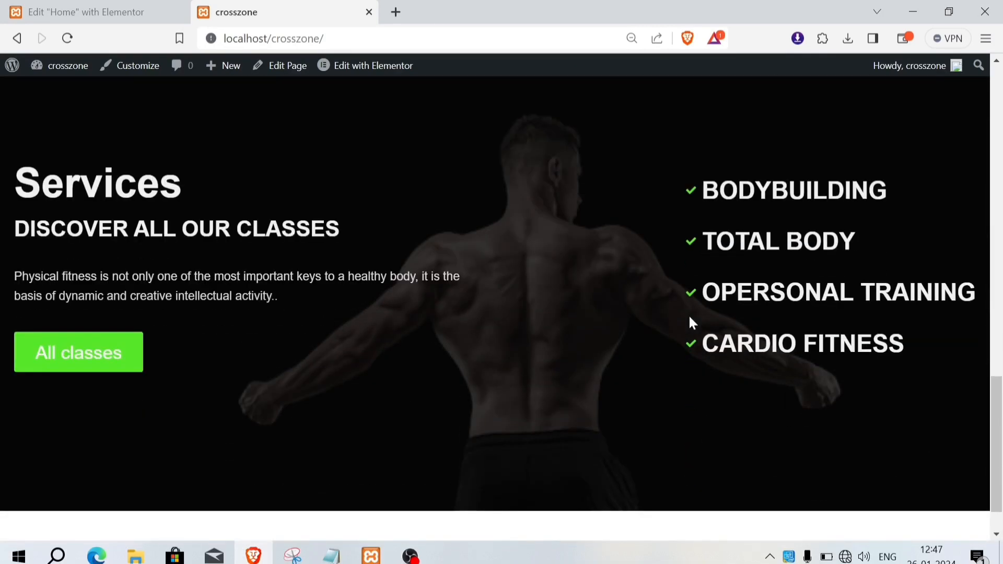
scroll(688, 320, down, 1)
scroll(471, 334, up, 3)
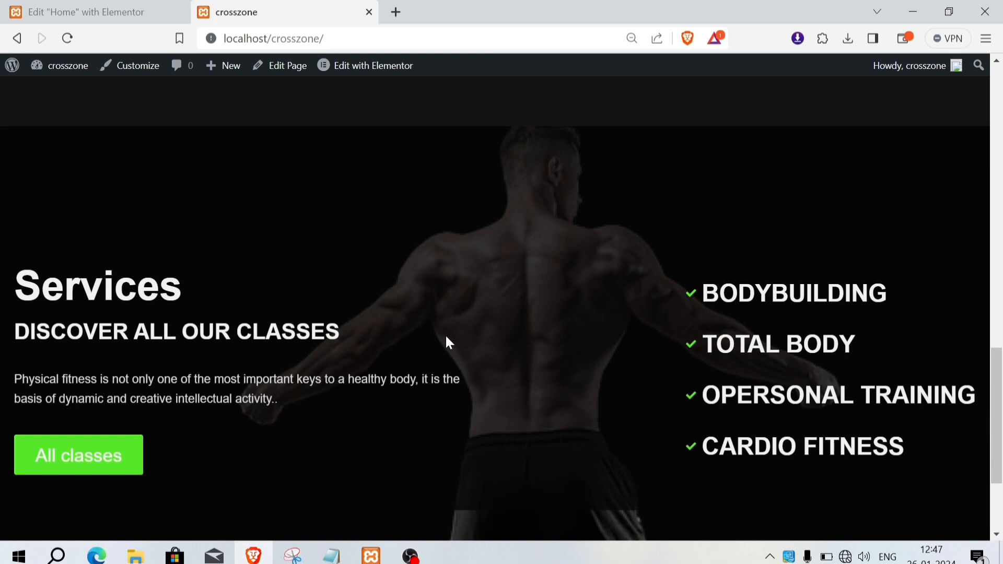
- Return to the page editor and add a single-column container with vertical direction below the Services section
click(86, 12)
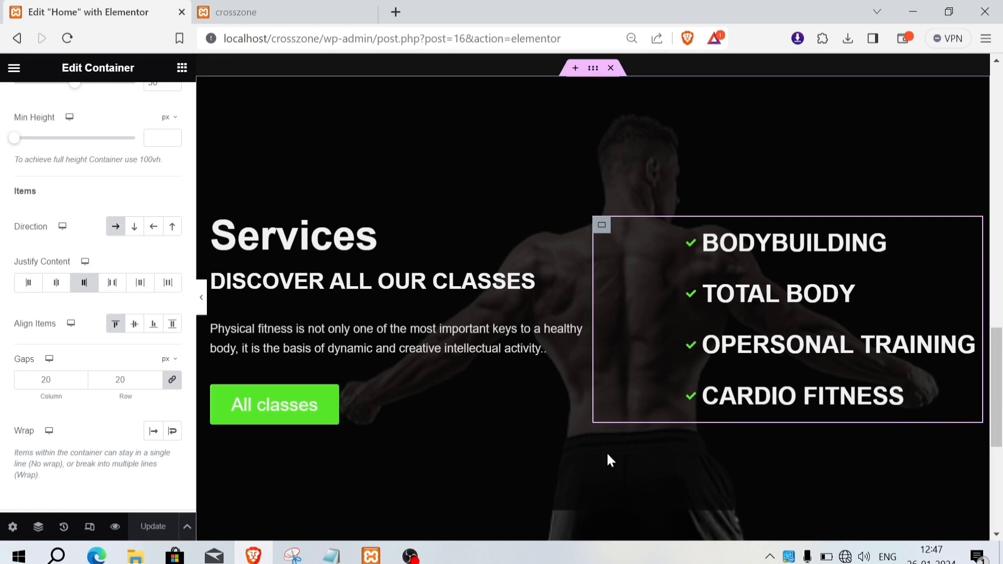
scroll(611, 461, down, 4)
click(560, 426)
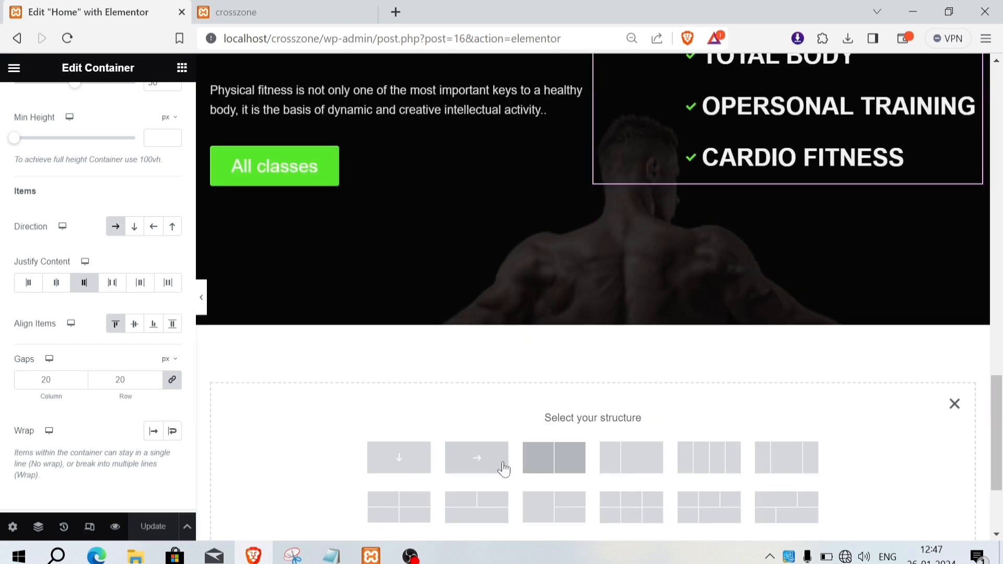
click(419, 467)
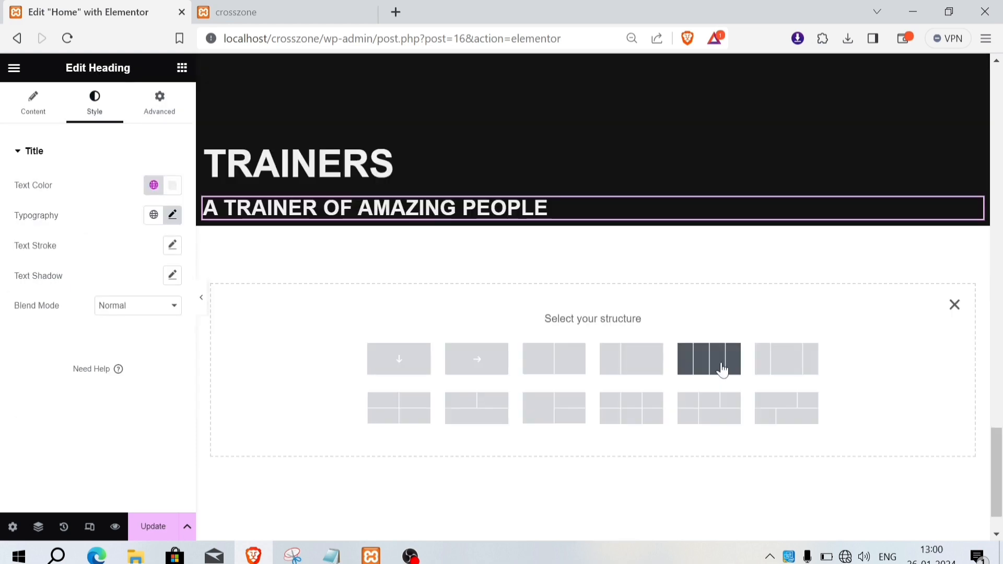
- Undo a wrongly chosen structure, add a container with two equal columns below the Trainers headings, and set its content width to Full Width
click(632, 369)
key(ctrl+z)
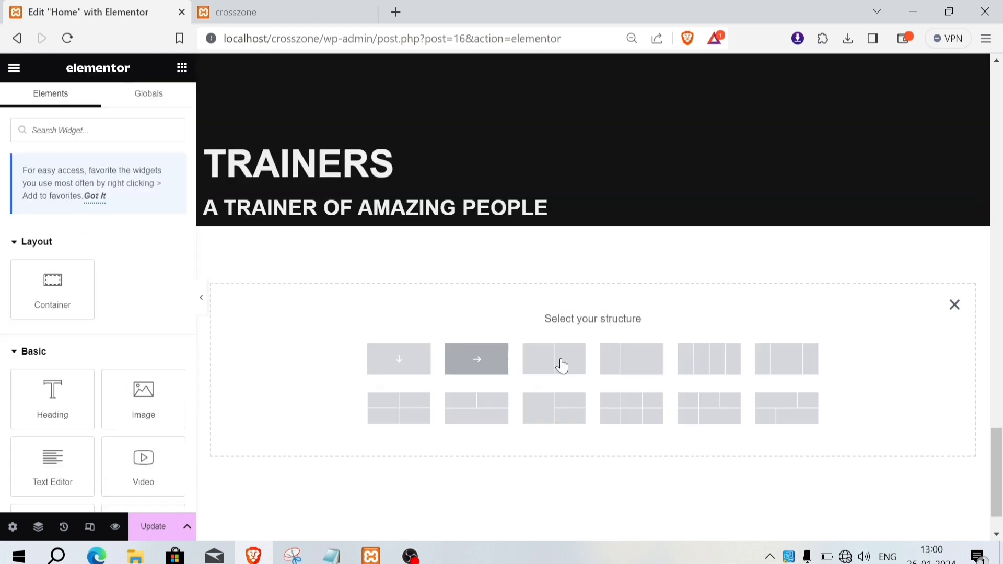
click(560, 365)
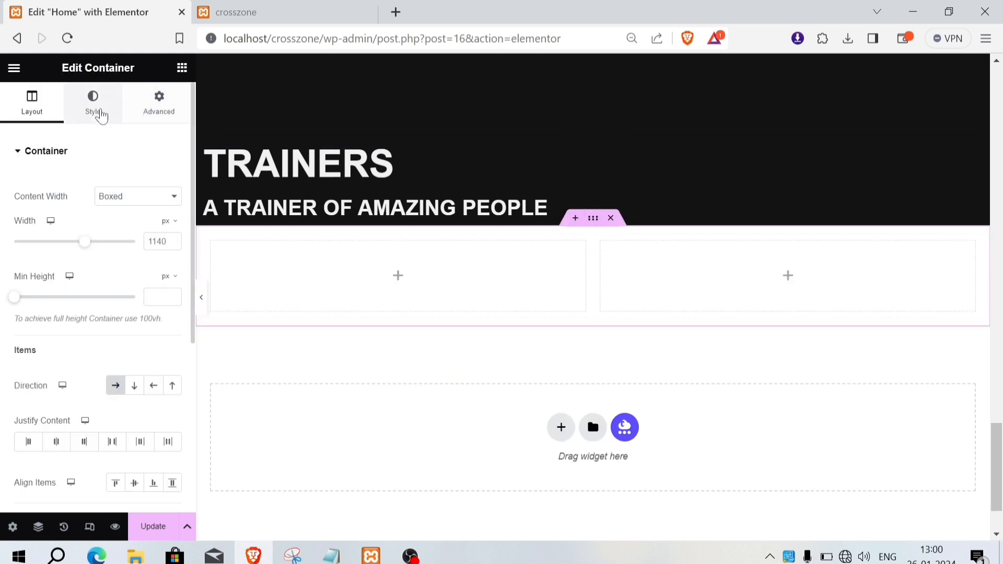
click(125, 196)
click(132, 221)
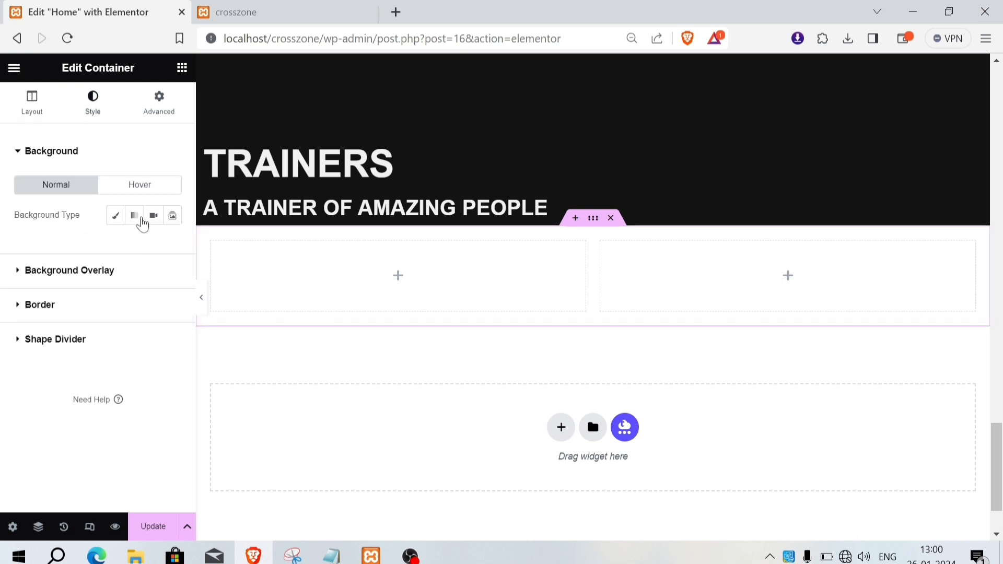
- Give the two-column container under the Trainers headings a classic background colored #131313
click(115, 216)
click(172, 244)
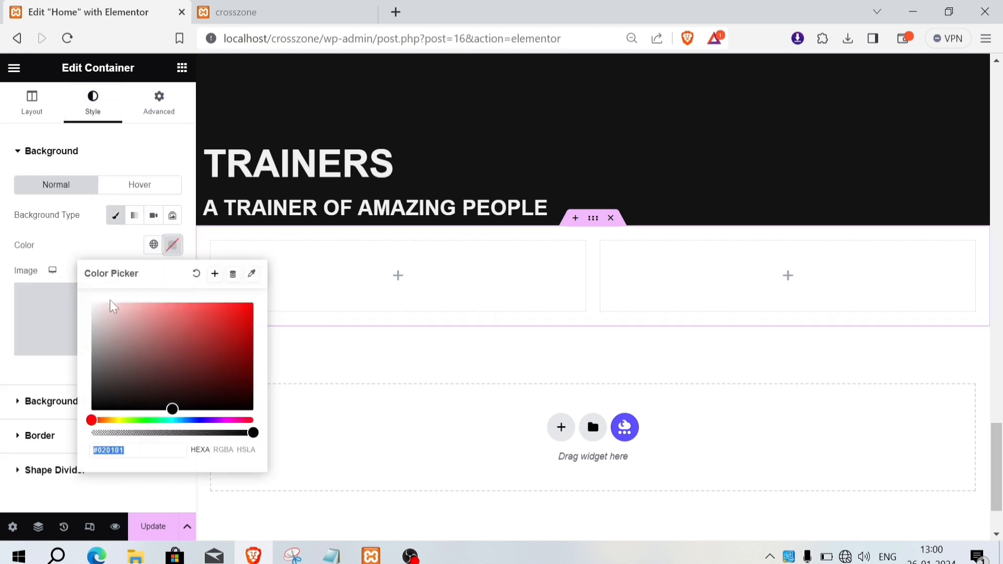
text(#1)
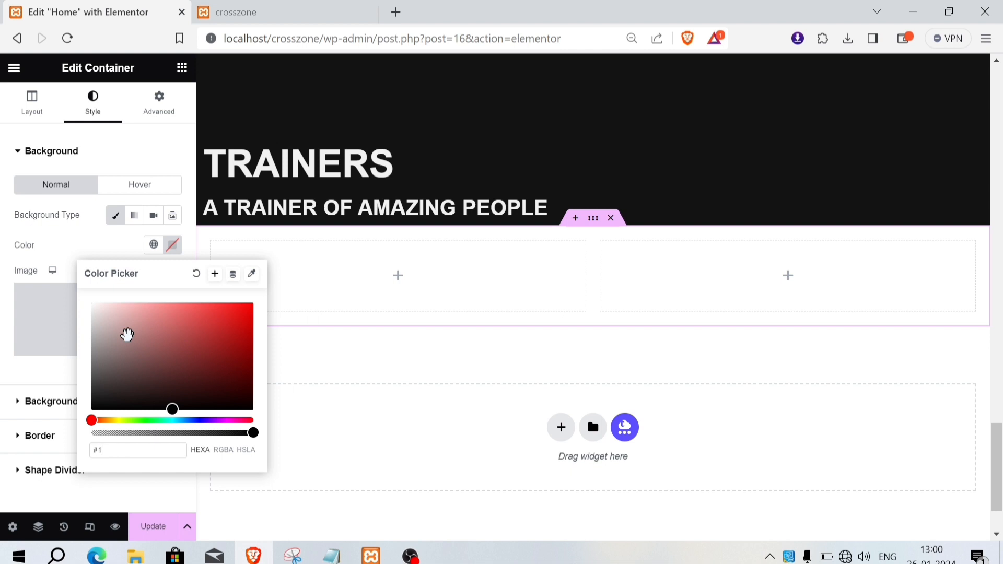
text(313131)
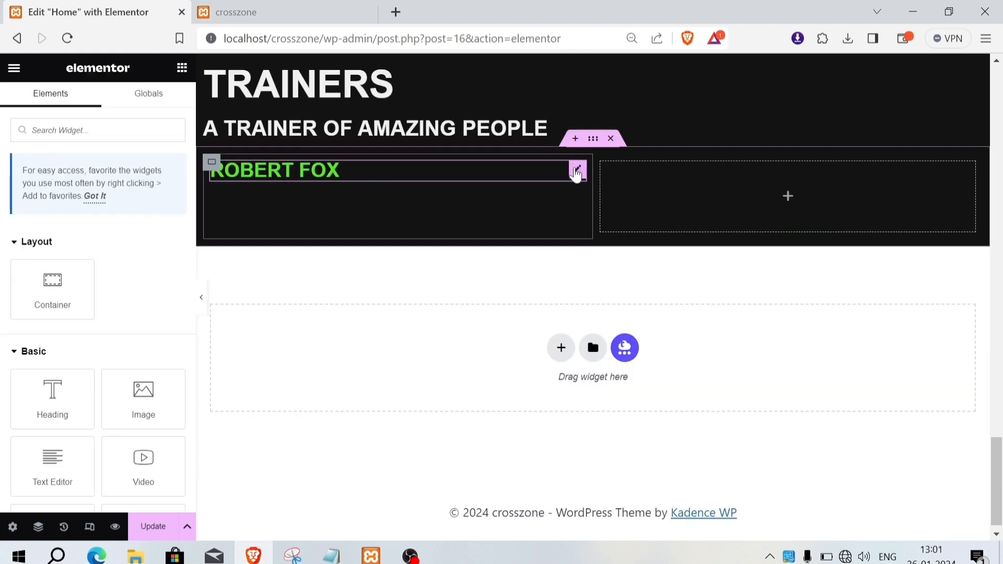
- Delete the trainer-name heading from the first column below the Trainers headings and place an Image Box widget there instead
right_click(577, 170)
click(611, 453)
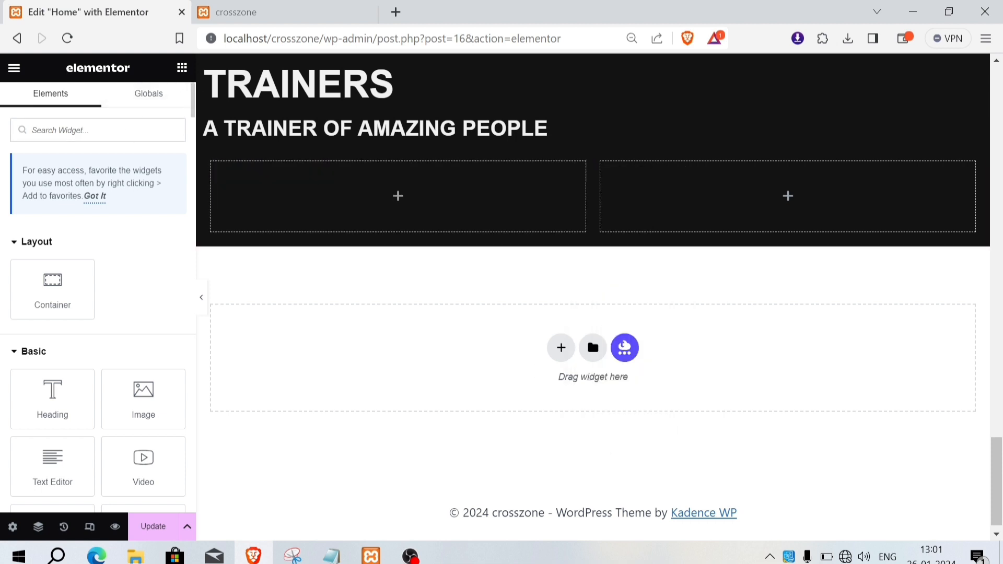
text(image)
drag(139, 251, 322, 228)
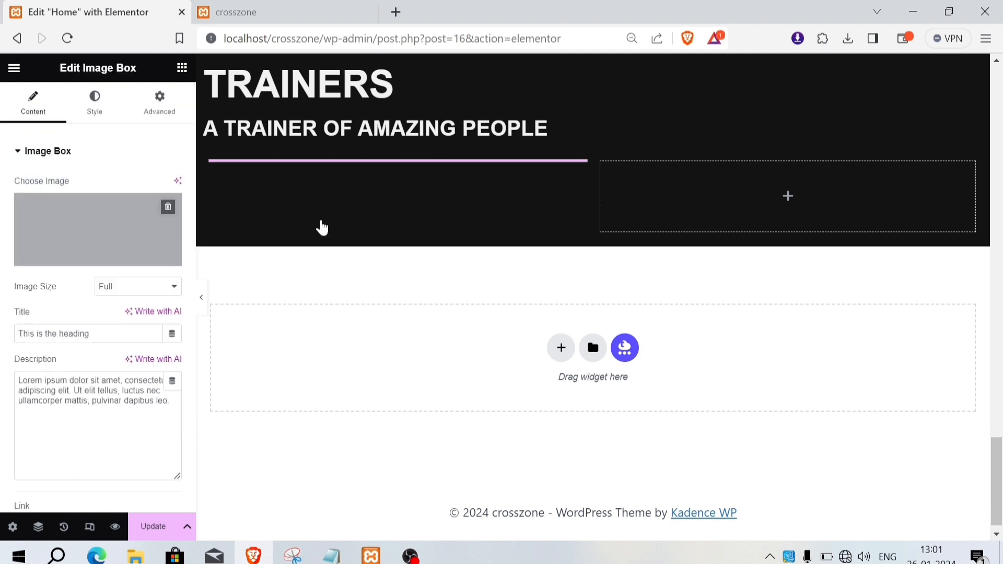
- Upload the file "6561a4e8134c5c08c035bef1_Team Image 12.png" and use it as the Image Box picture
click(102, 233)
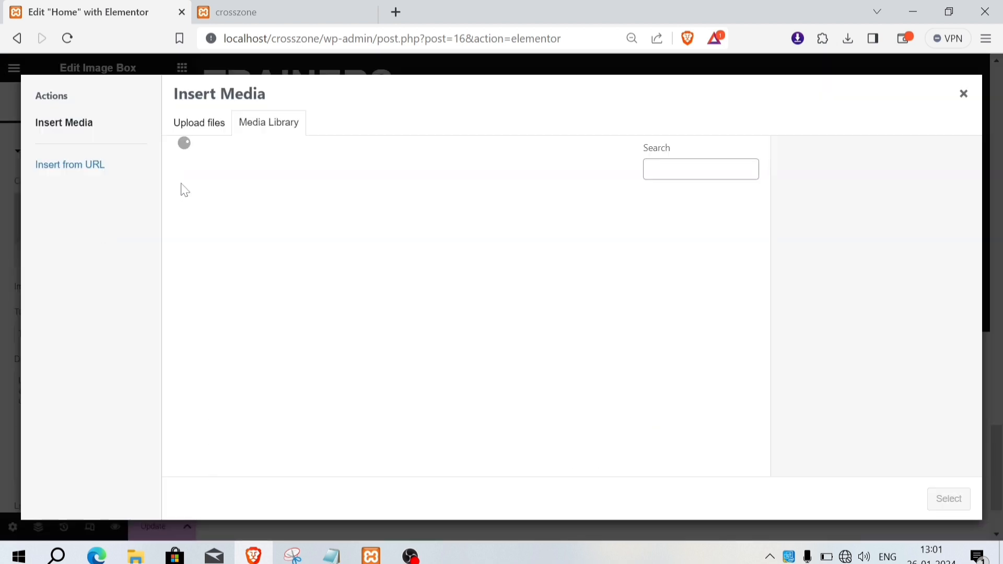
click(207, 124)
click(583, 320)
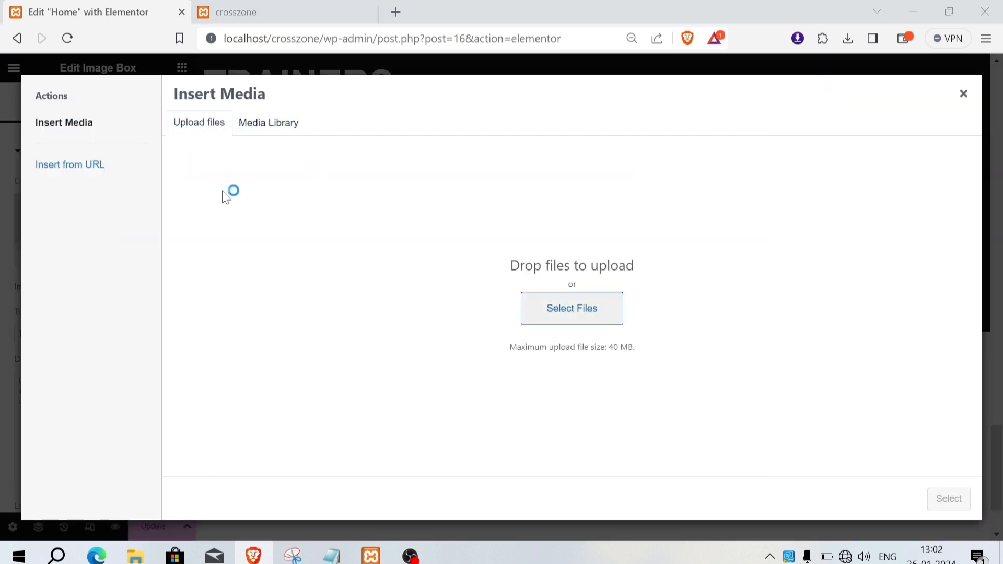
click(215, 167)
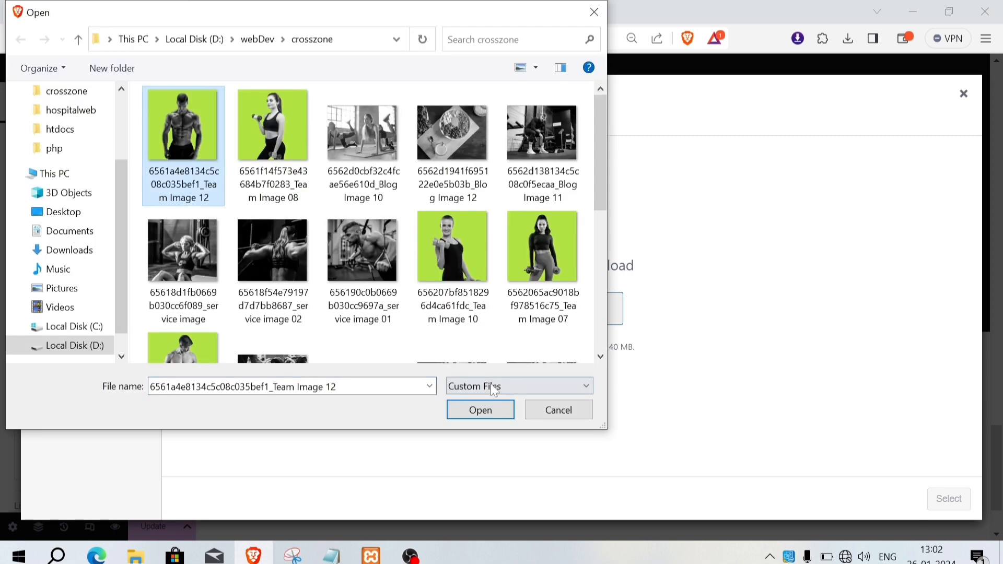
click(478, 409)
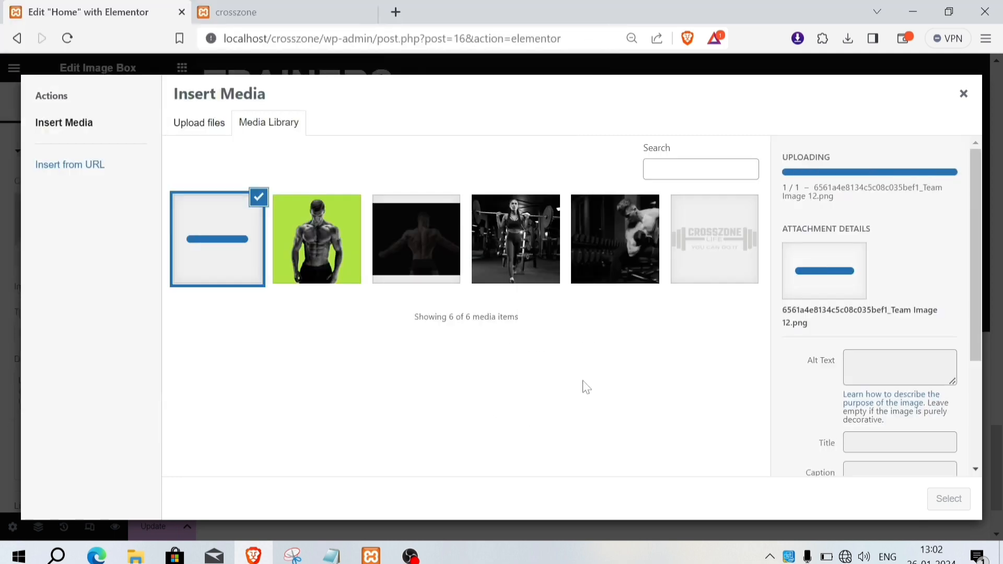
click(947, 499)
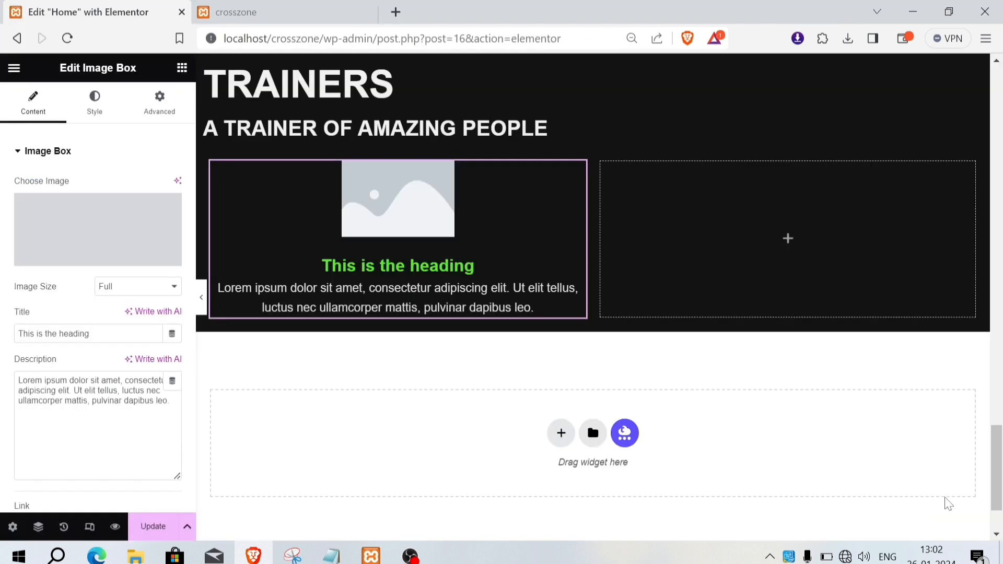
- Replace the Image Box's placeholder title with the trainer's full name in capitals
drag(117, 333, 15, 340)
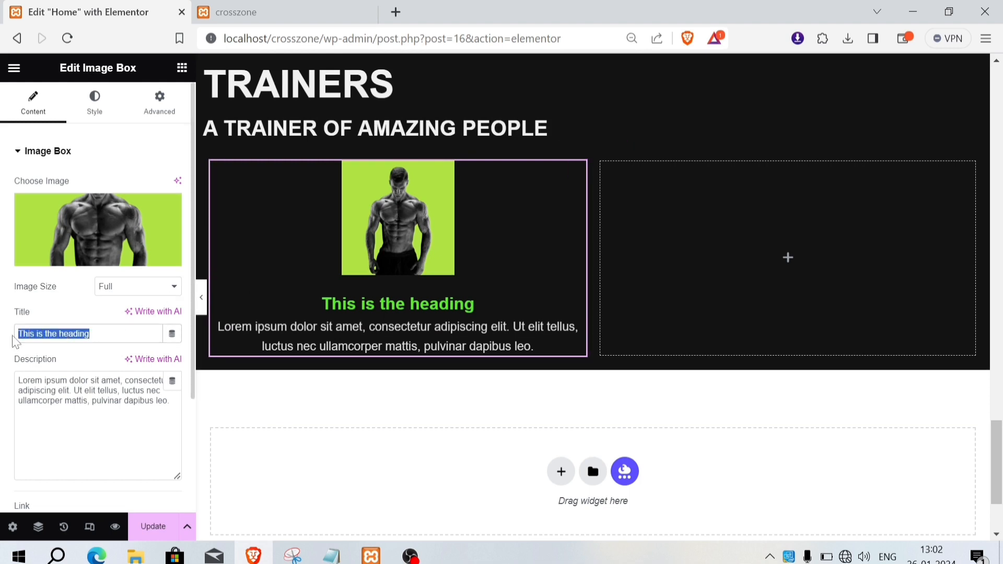
text(ROBERT FOX)
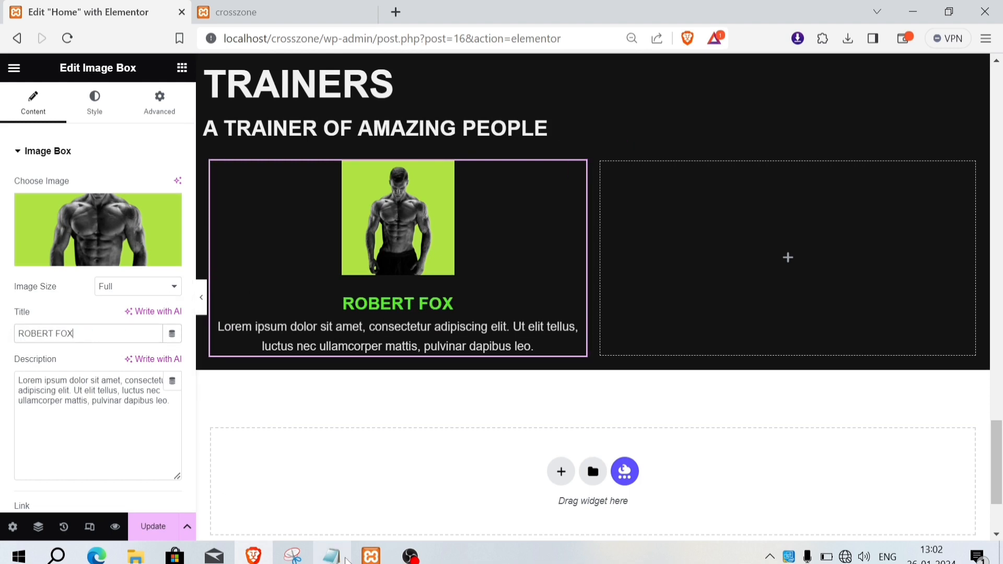
- Copy "Bodybuilding Trainer" from the Notepad notes and use it to replace the Image Box's placeholder description
key(alt+Tab)
drag(129, 400, 3, 400)
key(ctrl+c)
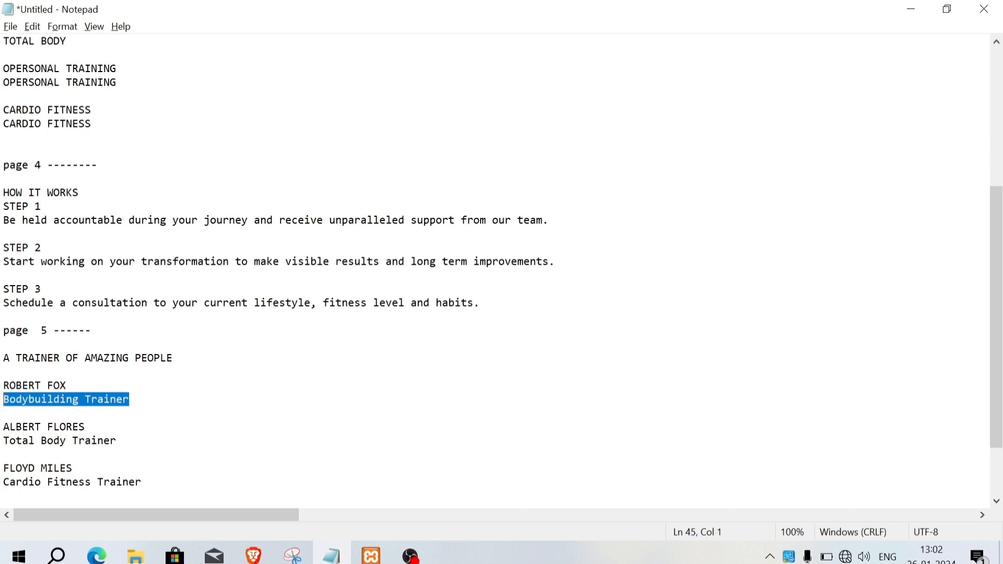
key(alt+Tab)
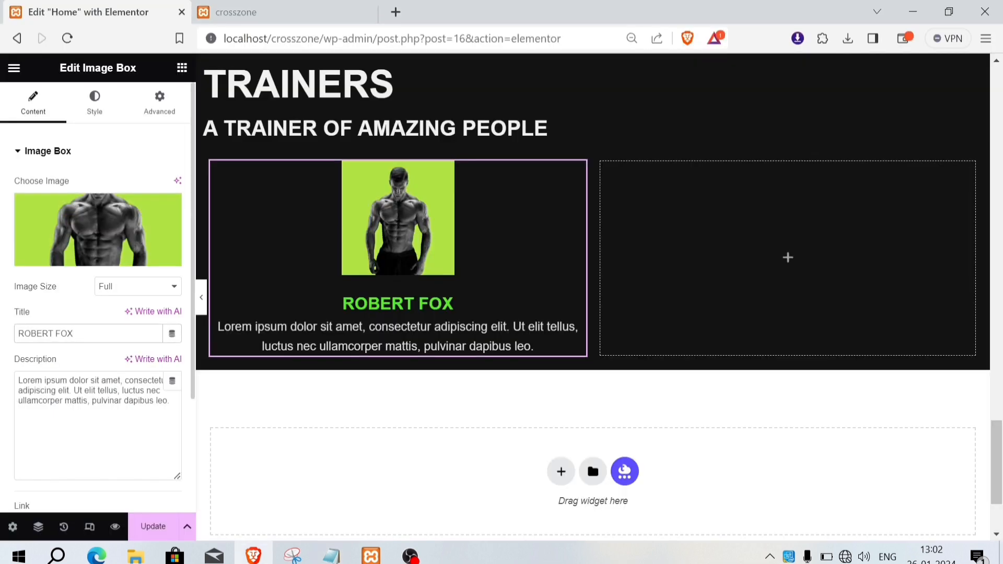
key(ctrl+a)
key(ctrl+v)
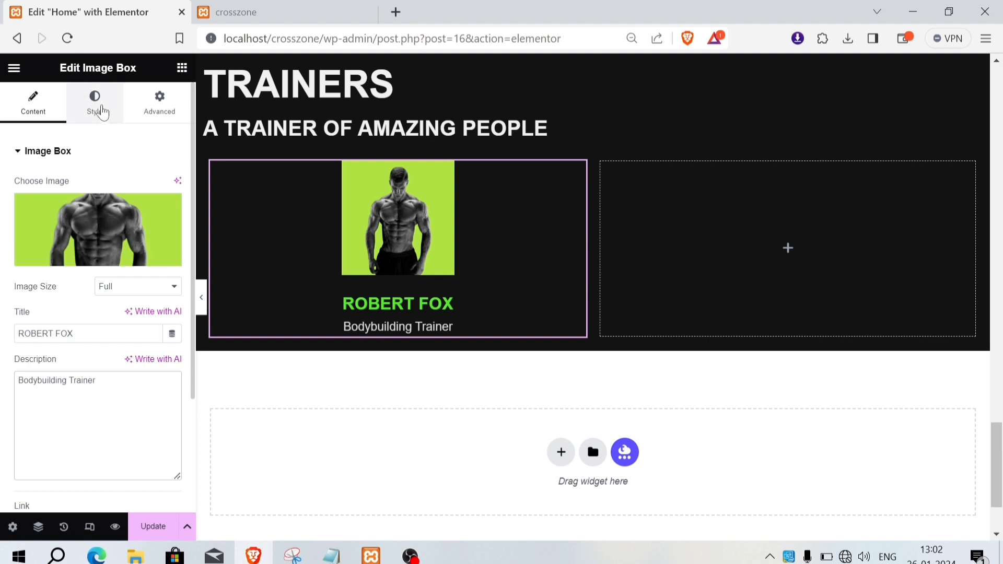
- Keep the Image Box picture positioned above the text and set its width to 68%
click(95, 120)
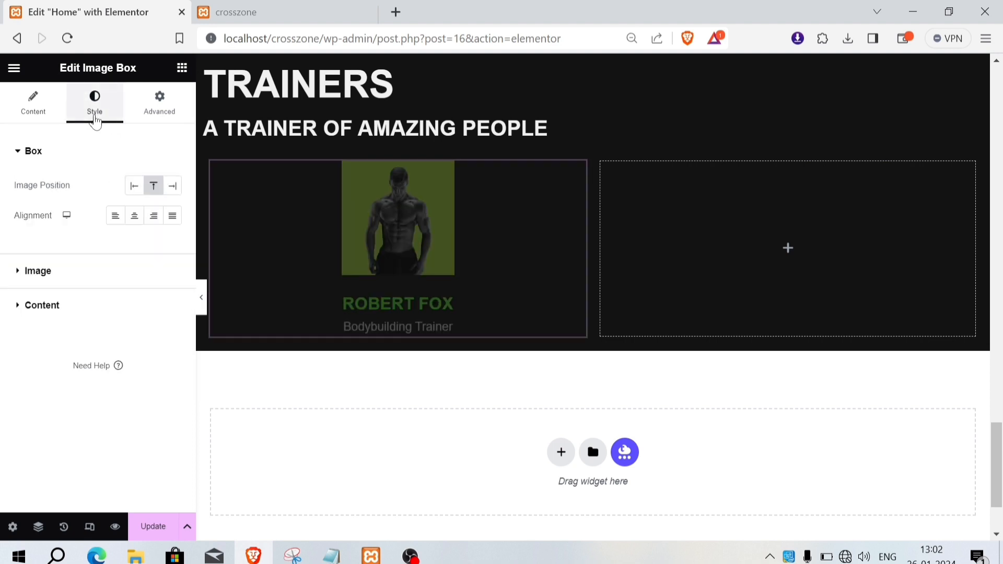
click(142, 190)
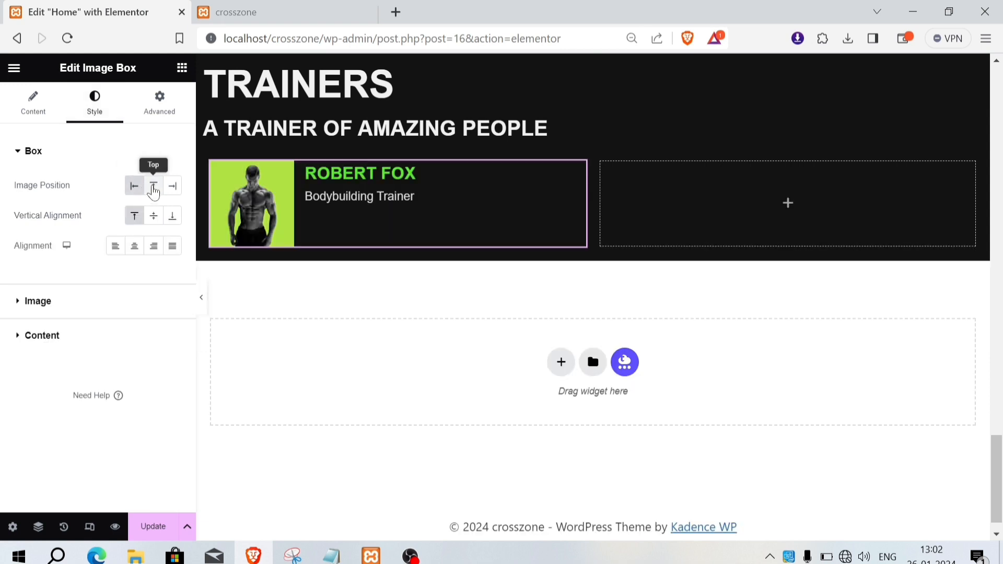
click(153, 188)
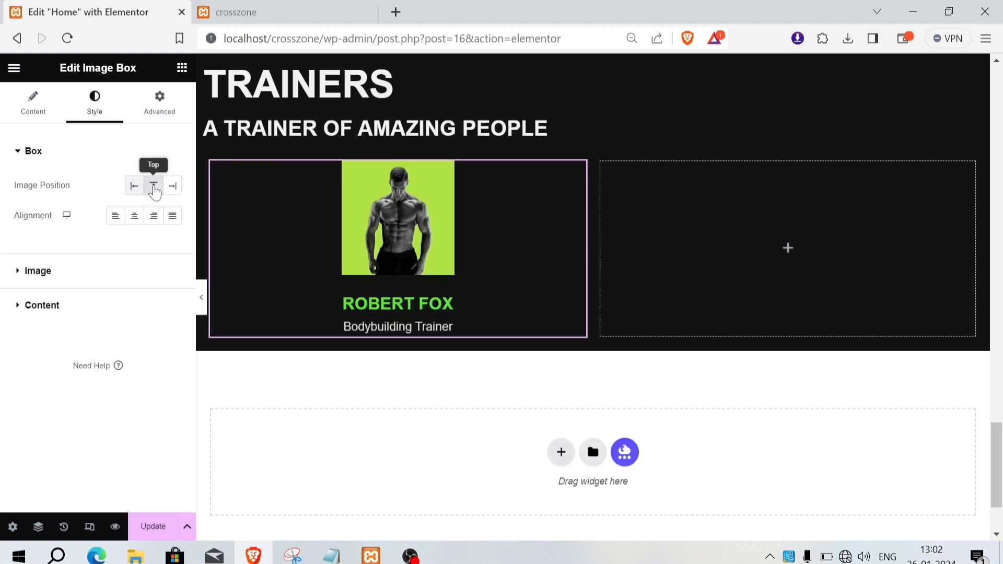
click(22, 283)
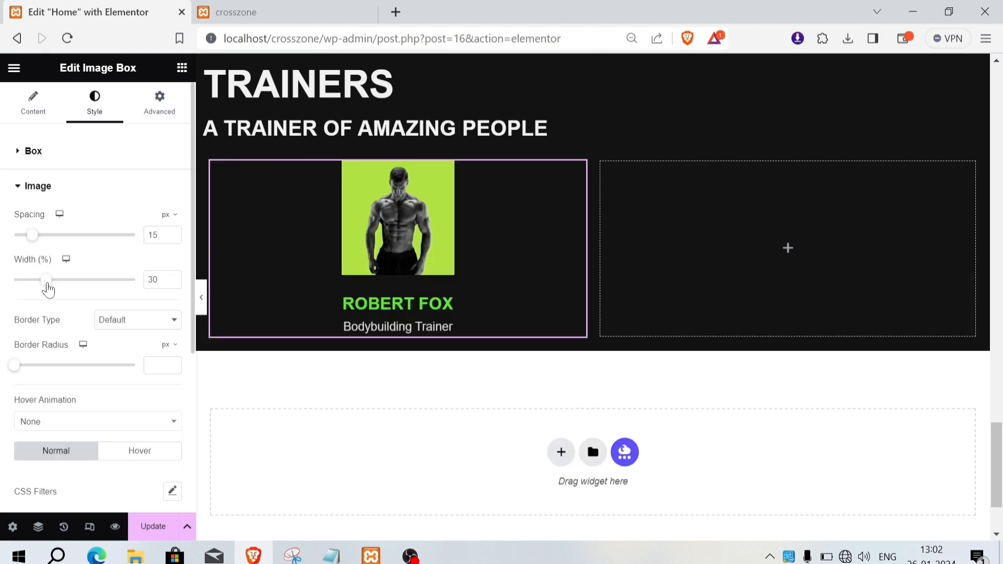
drag(47, 282, 140, 294)
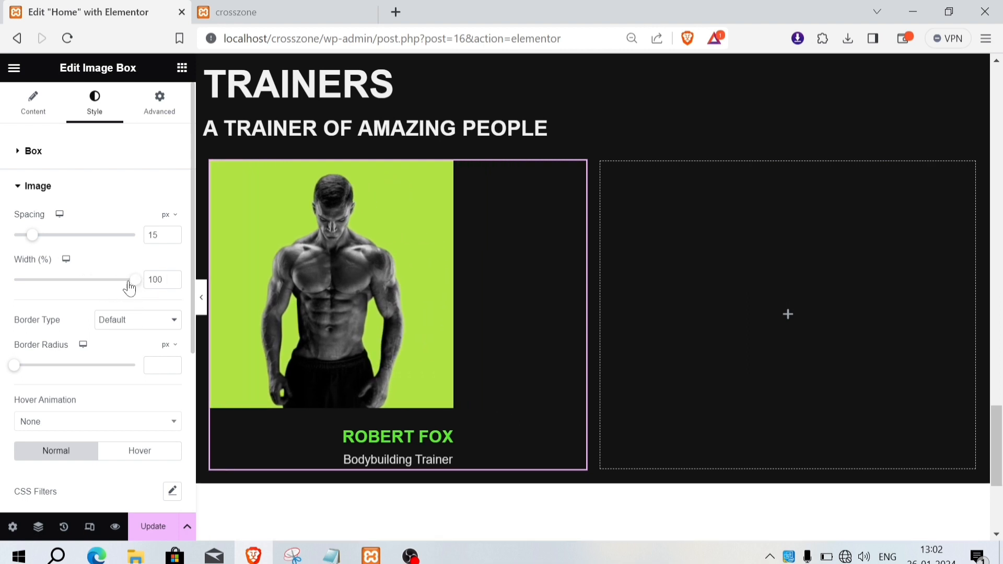
drag(140, 284, 99, 290)
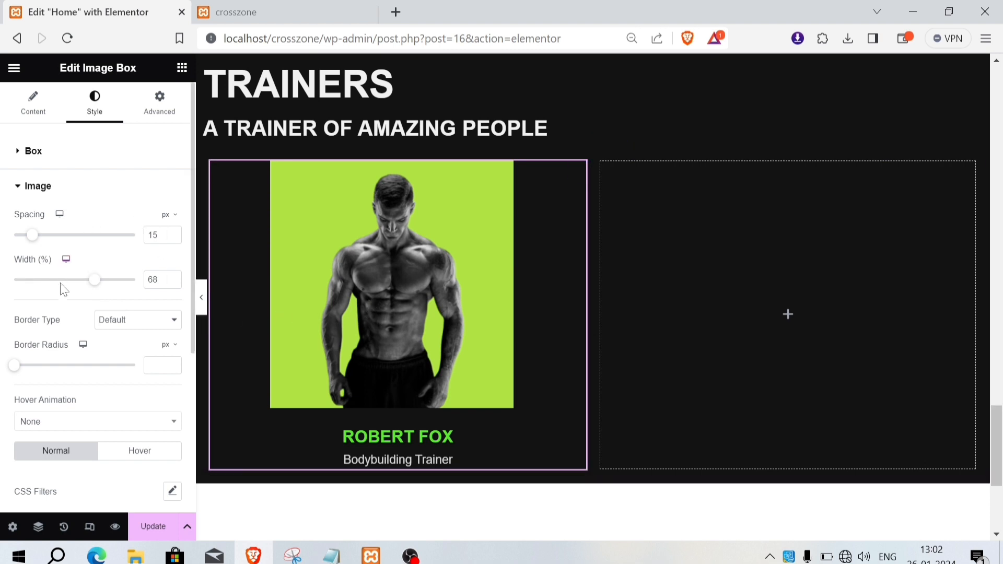
- Give the trainer picture a border radius of 9 px and the Grow hover animation
mouse_move(16, 370)
mouse_down()
mouse_move(43, 375)
mouse_move(27, 378)
mouse_up()
scroll(87, 418, down, 5)
click(92, 189)
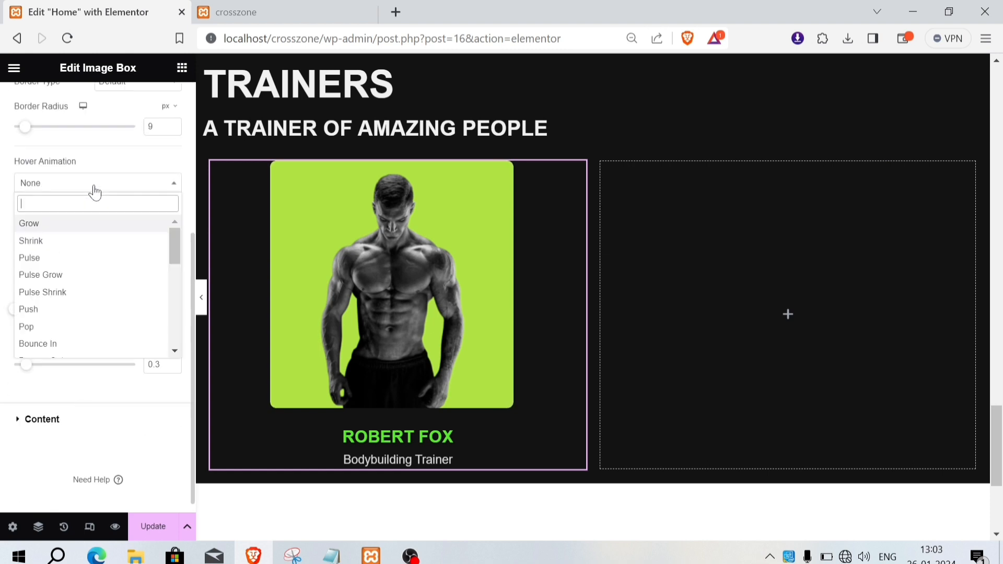
click(71, 226)
mouse_move(451, 253)
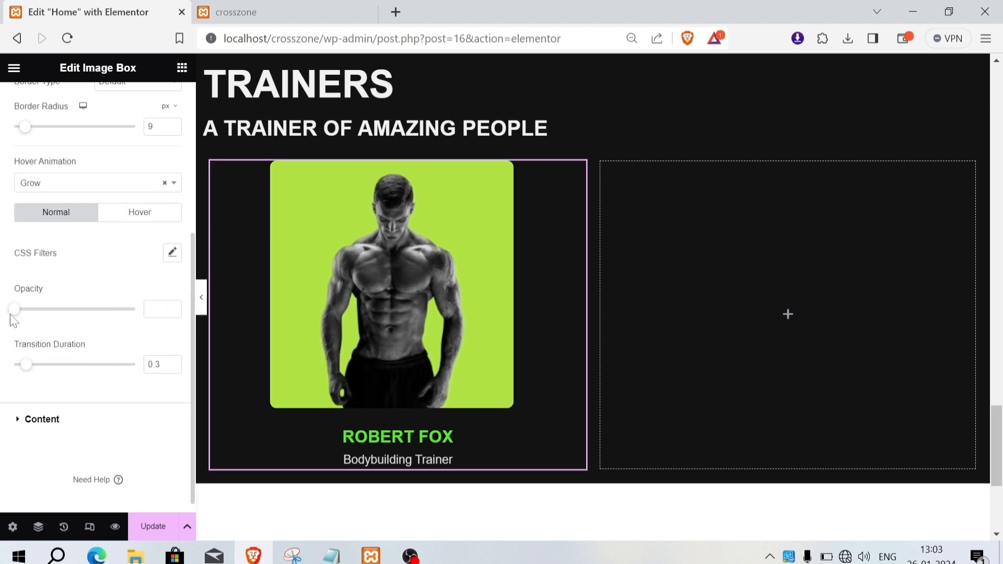
- Set the trainer picture's opacity to 1 and its transition duration to 0.9
drag(19, 315, 136, 312)
drag(23, 320, 3, 324)
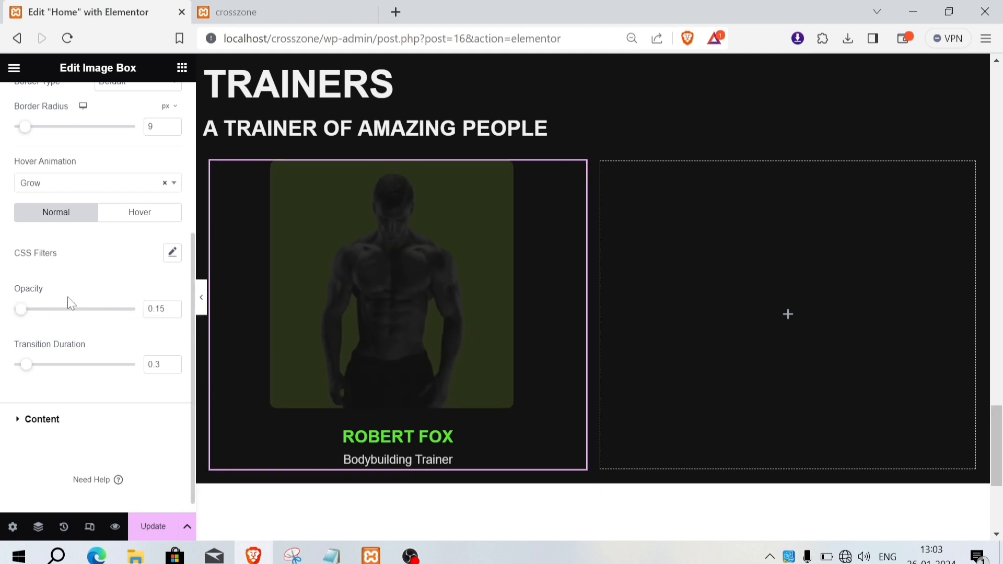
drag(25, 316, 136, 310)
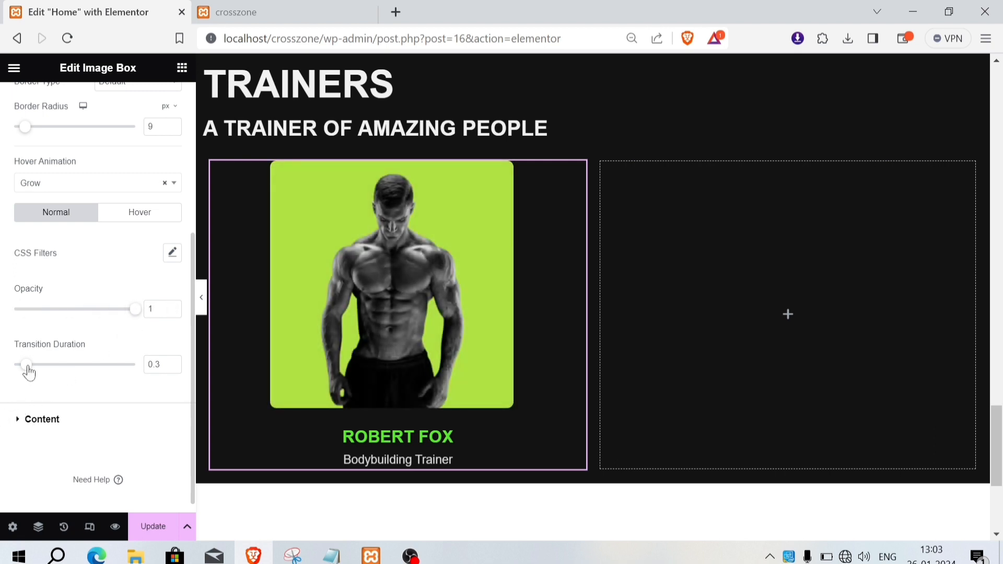
drag(28, 369, 52, 369)
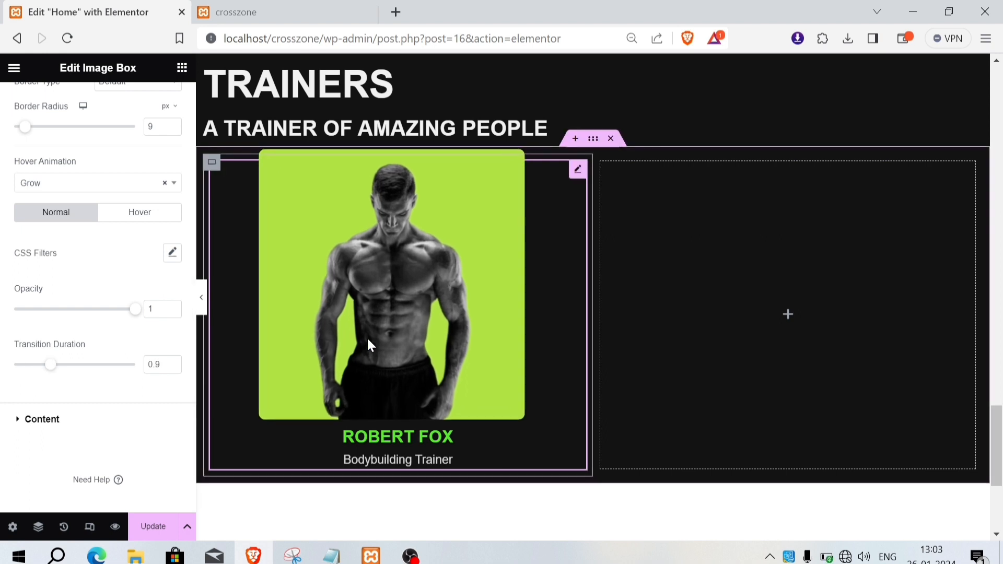
- Color the Image Box title with the global Secondary color, #F1F1F1
click(33, 423)
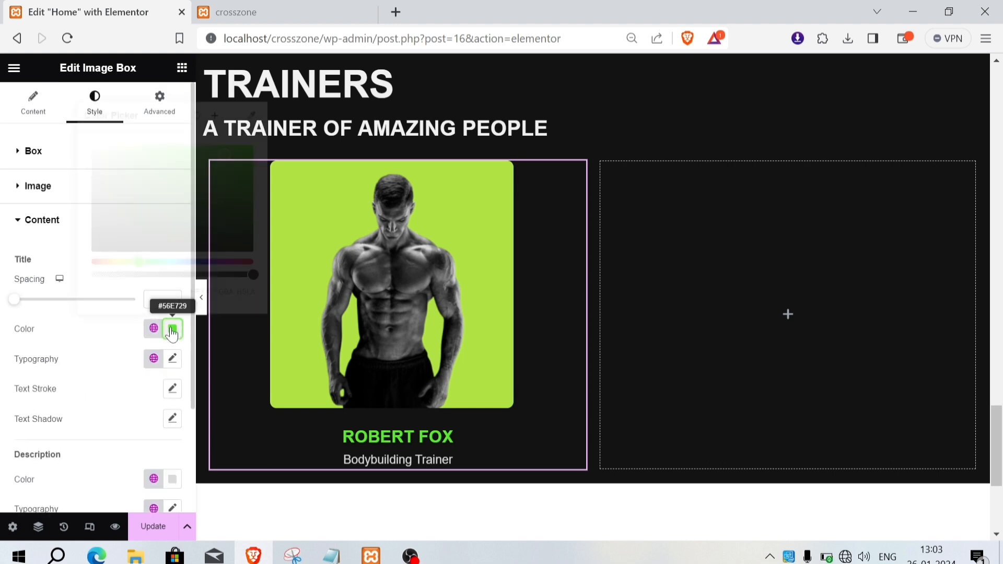
click(172, 329)
click(61, 231)
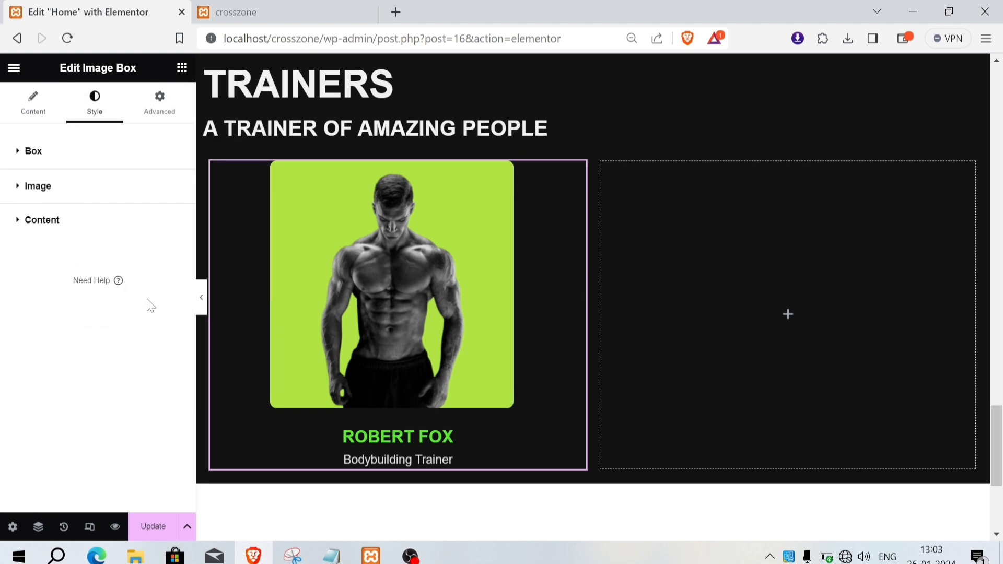
click(61, 233)
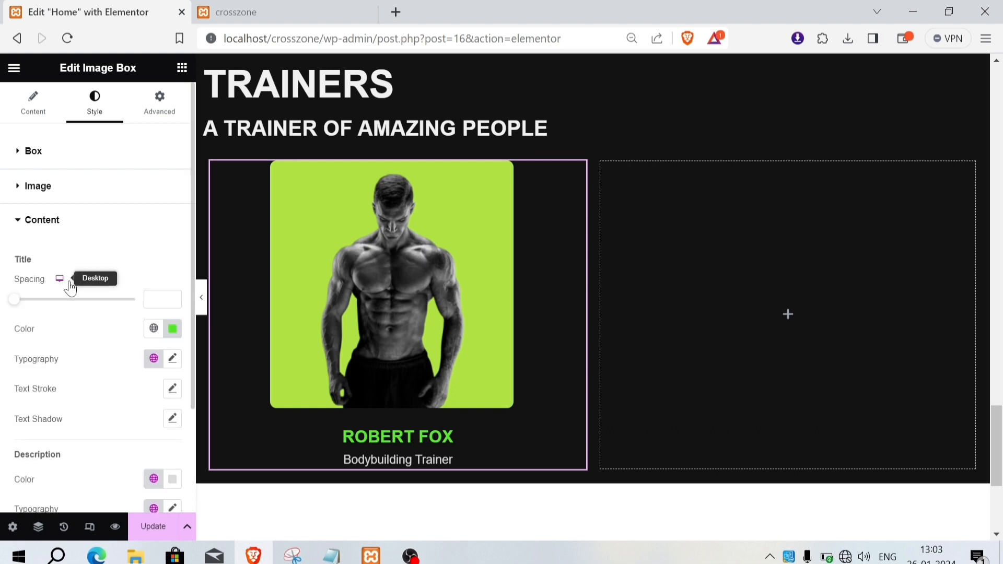
click(151, 336)
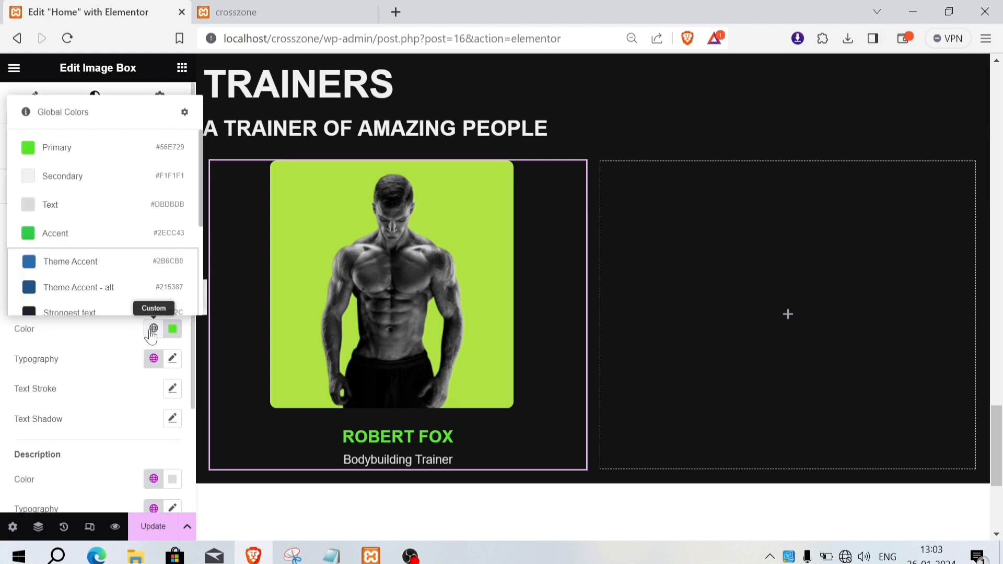
click(29, 178)
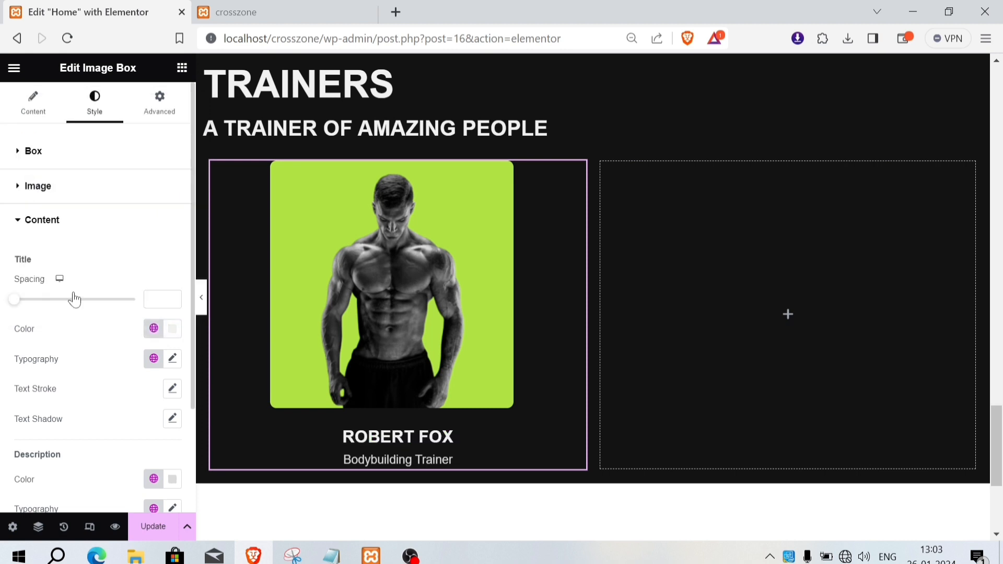
- Set the Image Box title's font size to 37 px and the description's font size to 24 px
click(172, 359)
drag(22, 473, 40, 477)
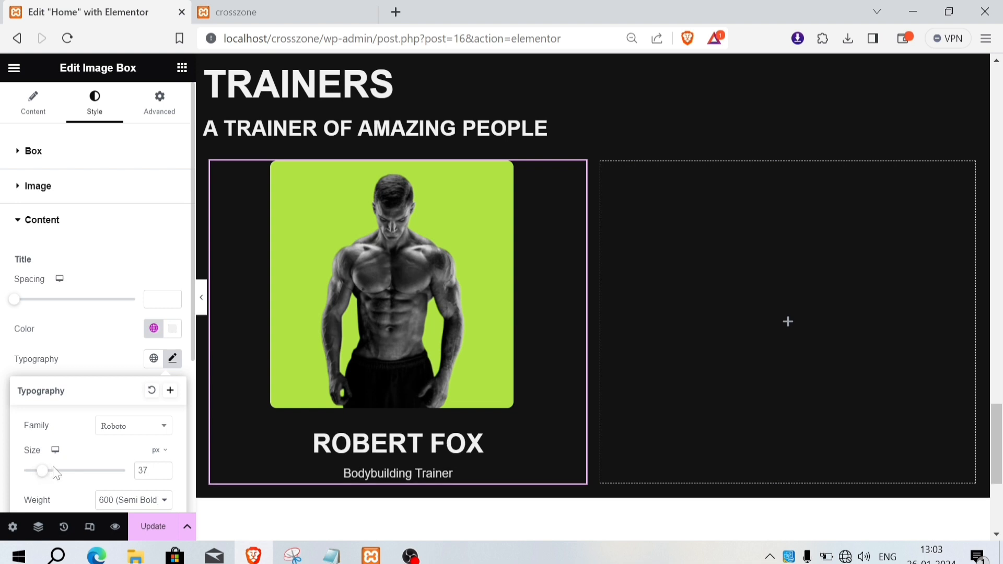
click(80, 320)
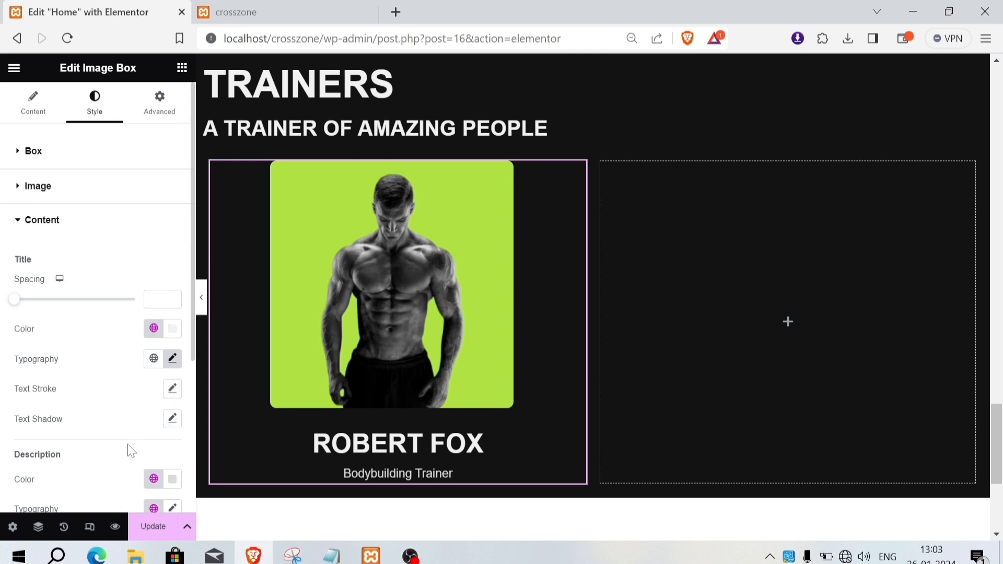
scroll(127, 448, down, 3)
click(173, 375)
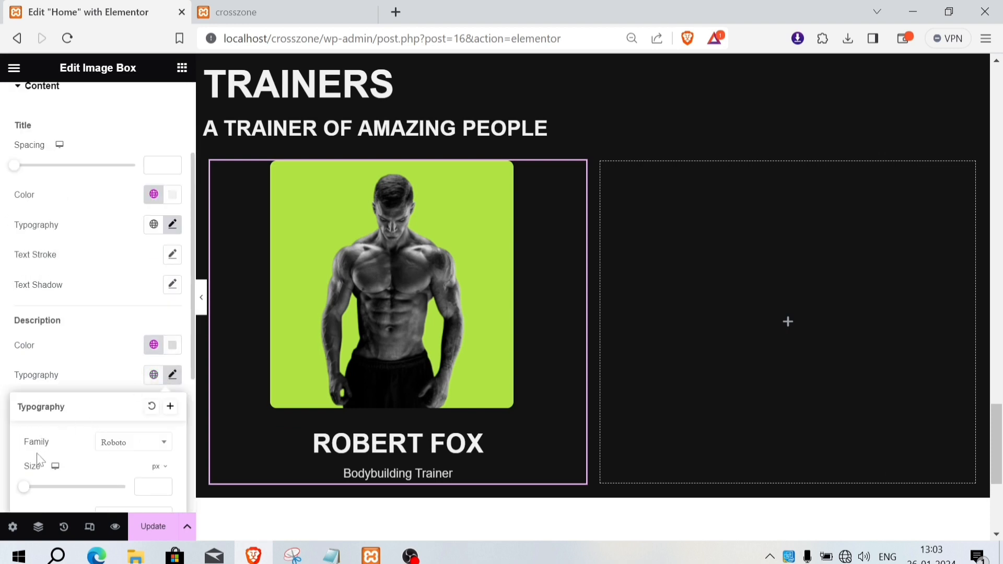
drag(26, 488, 38, 490)
scroll(76, 418, down, 3)
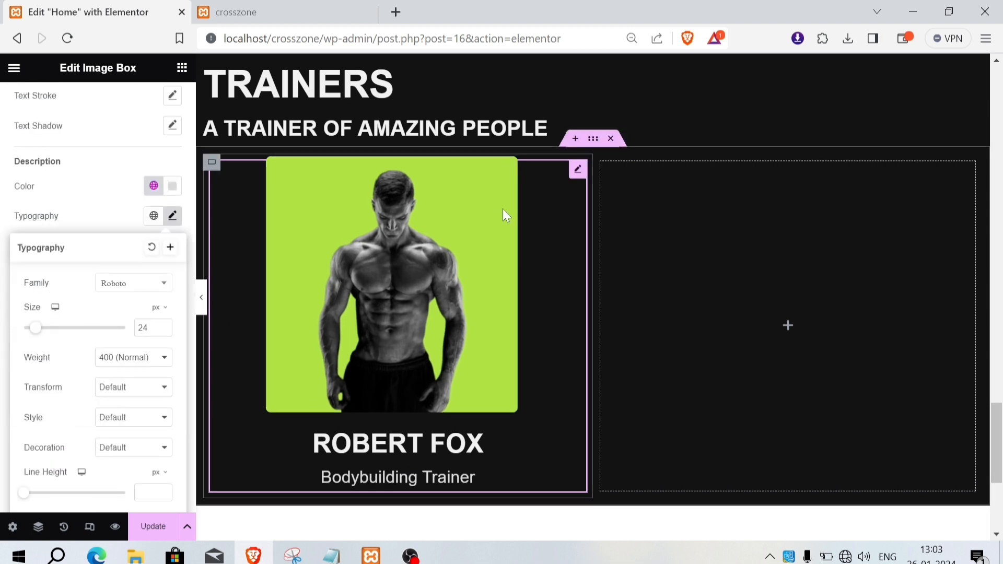
- Give the first trainer column's container a solid border colored #D8D8D8 with a 9 px border radius
click(214, 164)
click(93, 101)
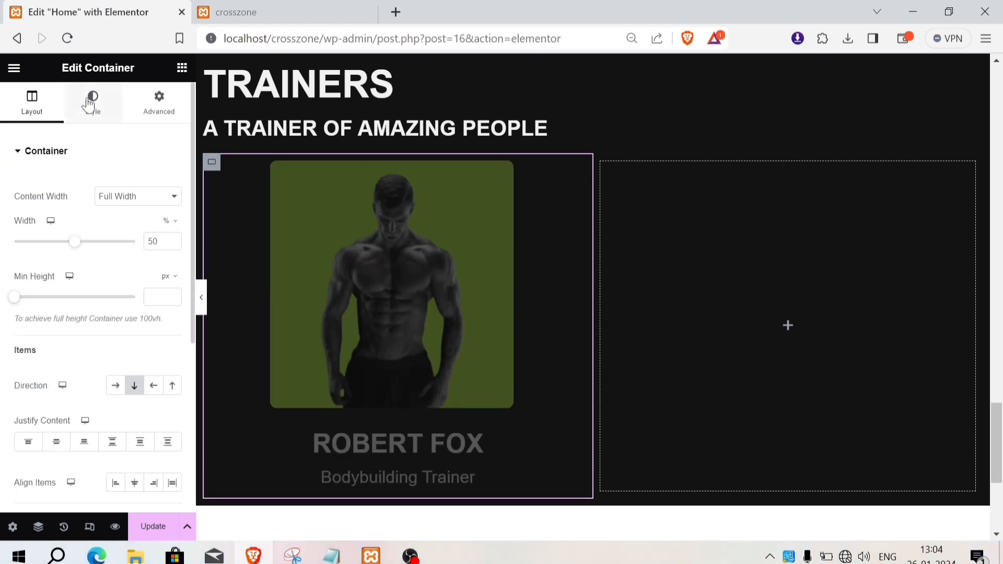
click(42, 305)
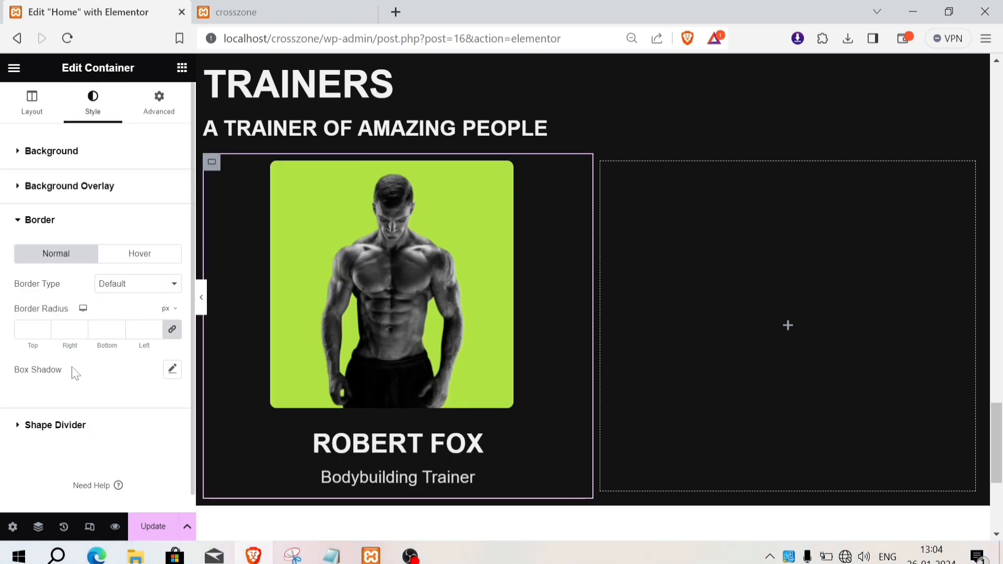
click(143, 287)
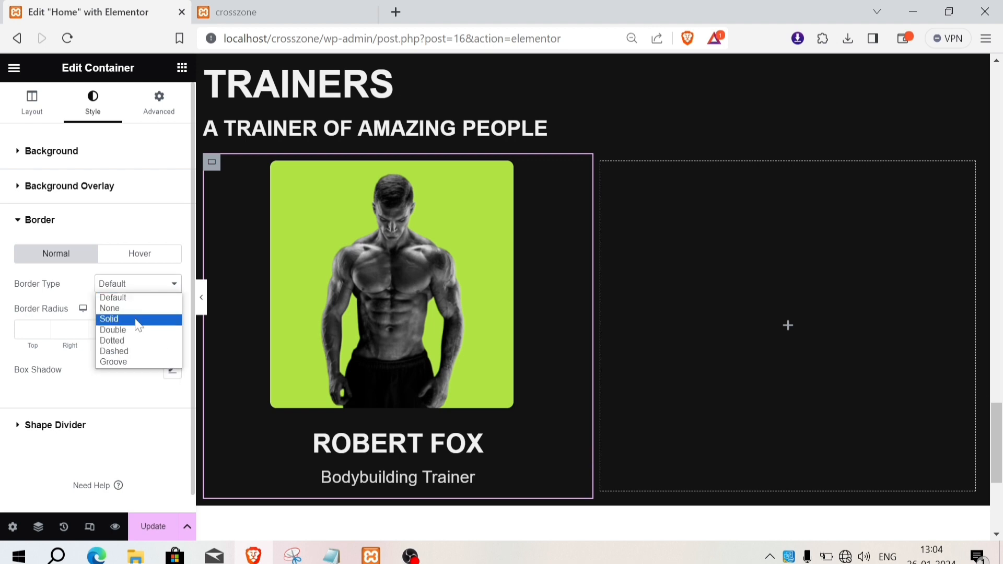
click(134, 319)
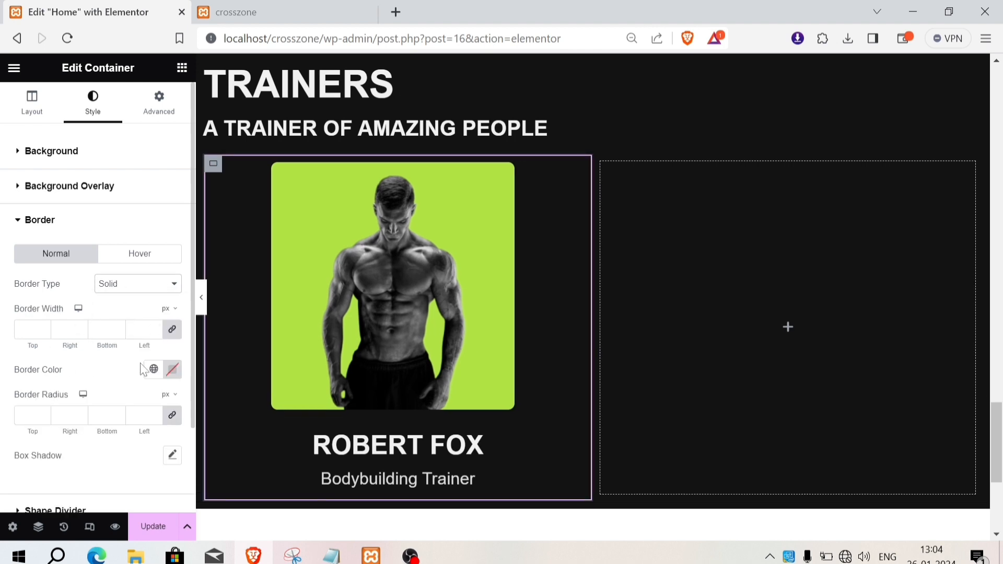
click(174, 374)
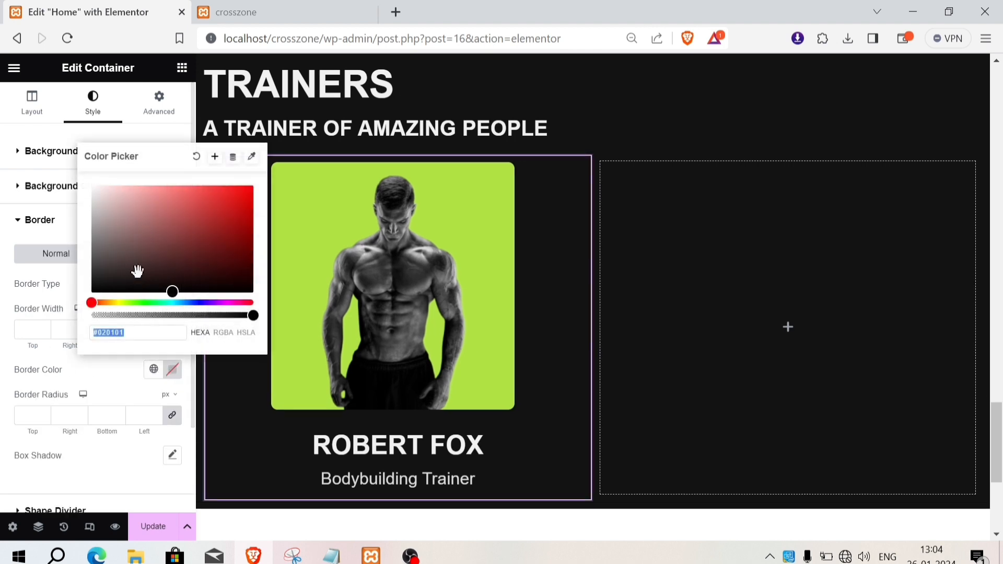
drag(107, 233, 86, 202)
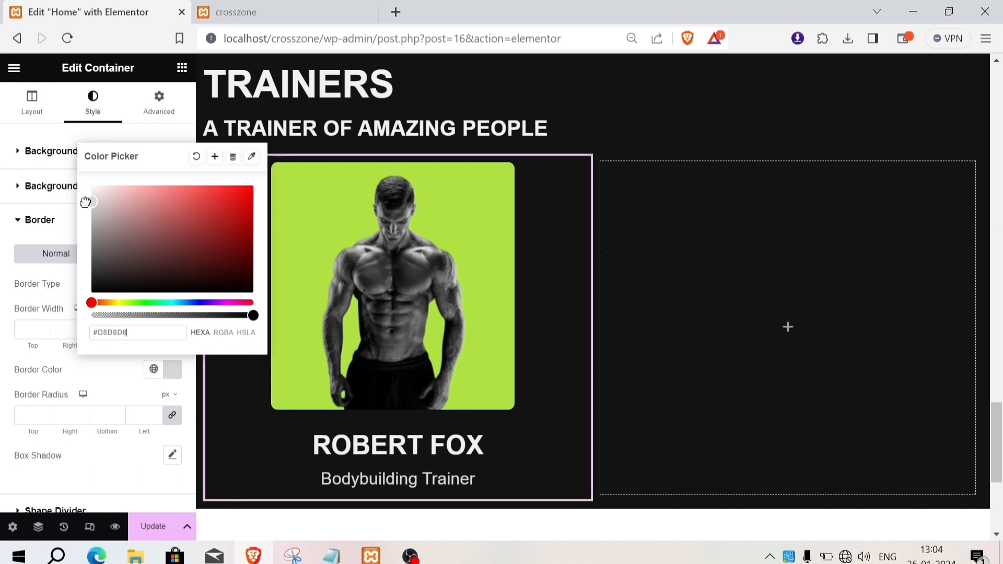
click(43, 415)
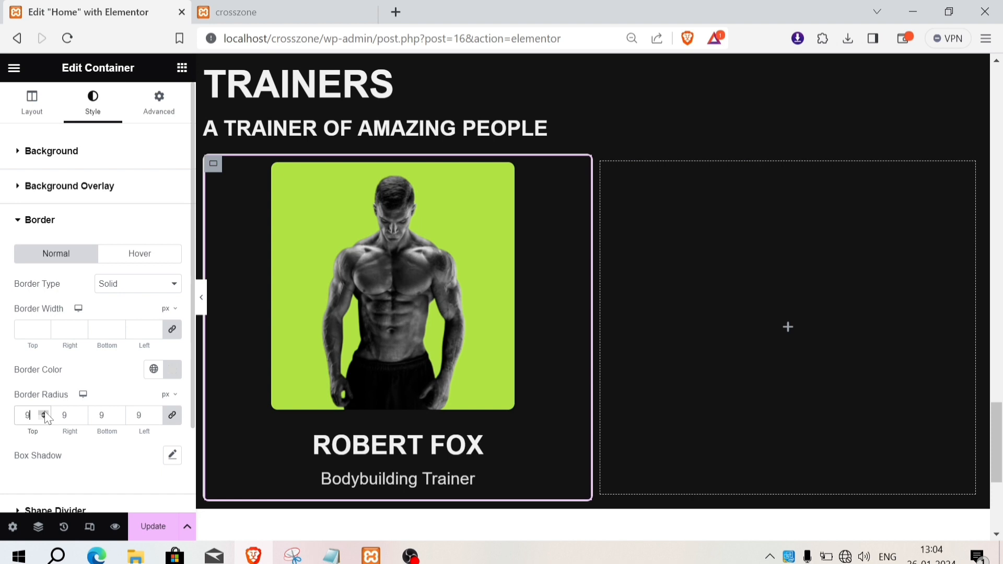
- Set the first trainer container's margin to 12 px on all four sides
click(159, 105)
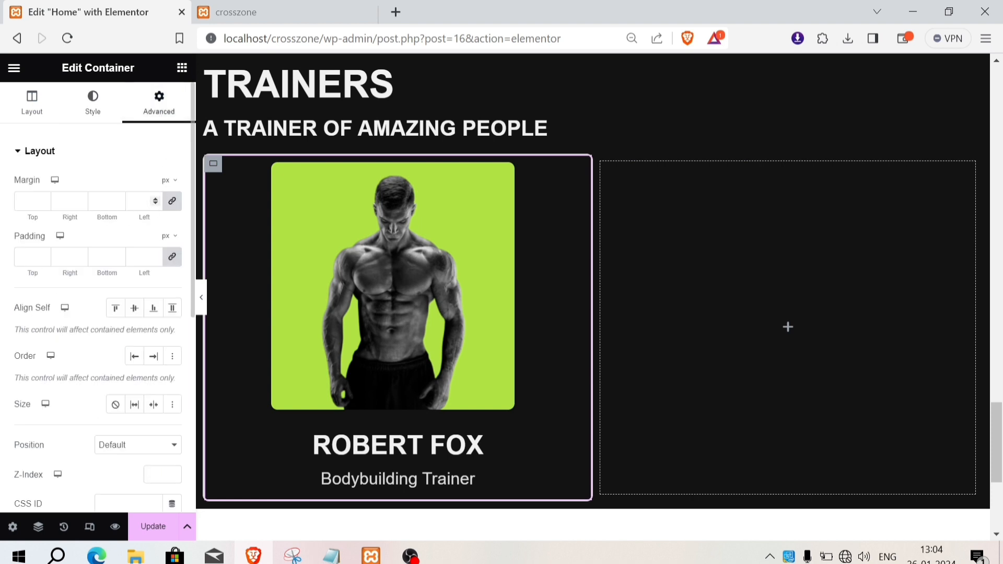
click(139, 201)
text(12)
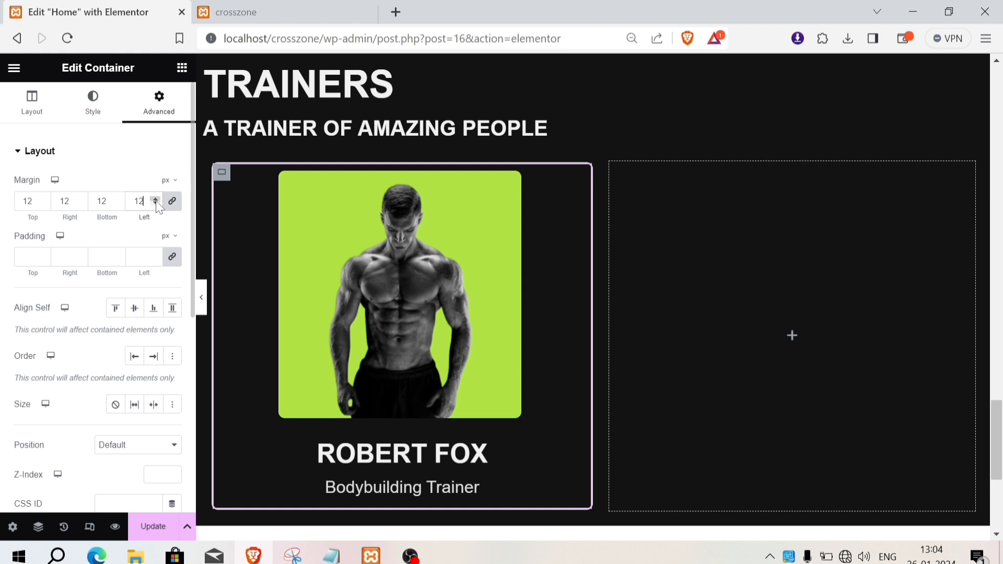
- Find the Social Icons widget and place it below the Image Box inside the first trainer container
click(182, 68)
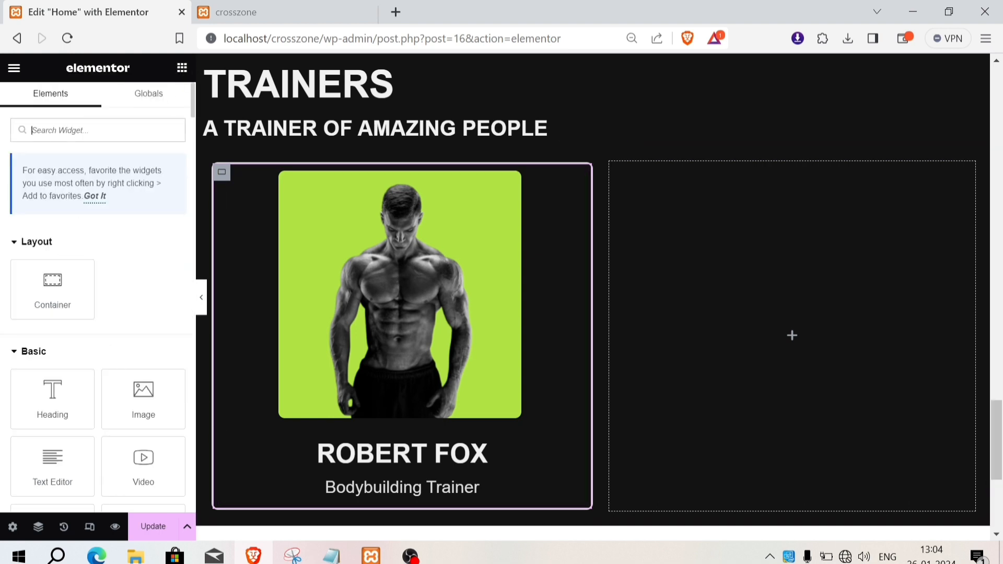
text(icons)
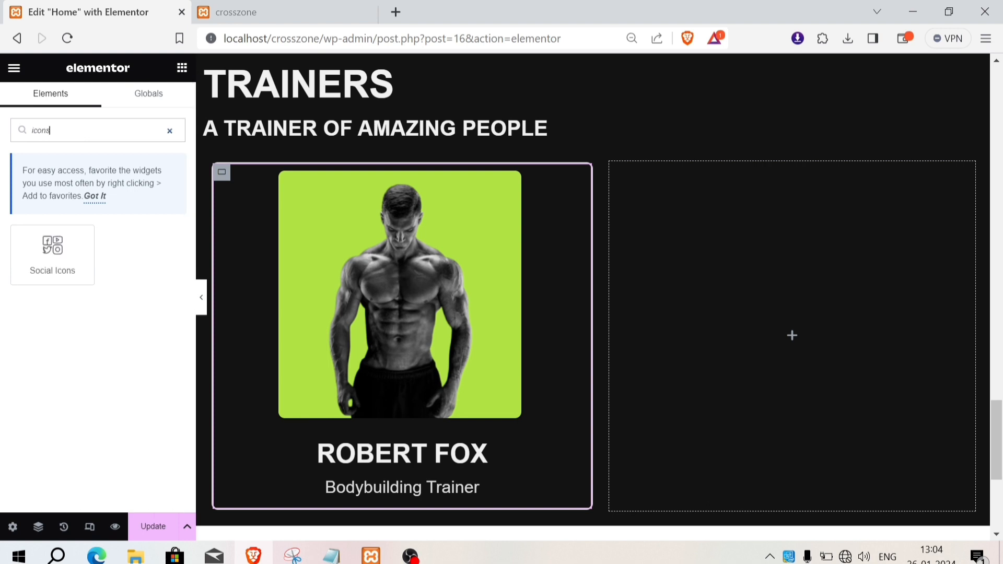
drag(64, 256, 393, 453)
scroll(427, 418, down, 1)
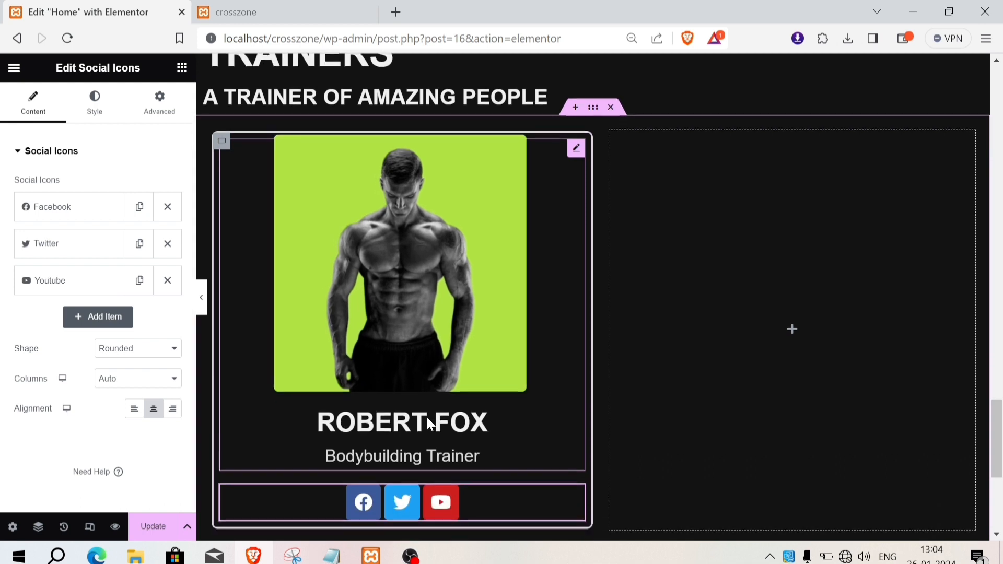
- Switch the Facebook icon to custom coloring and set its primary color to the global Primary color #56E729
click(84, 212)
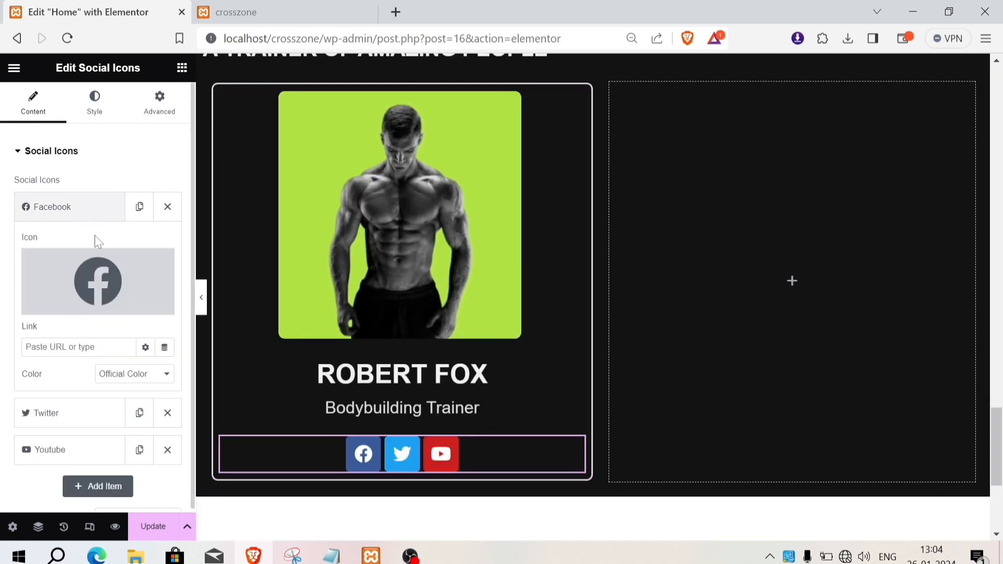
click(137, 386)
click(126, 399)
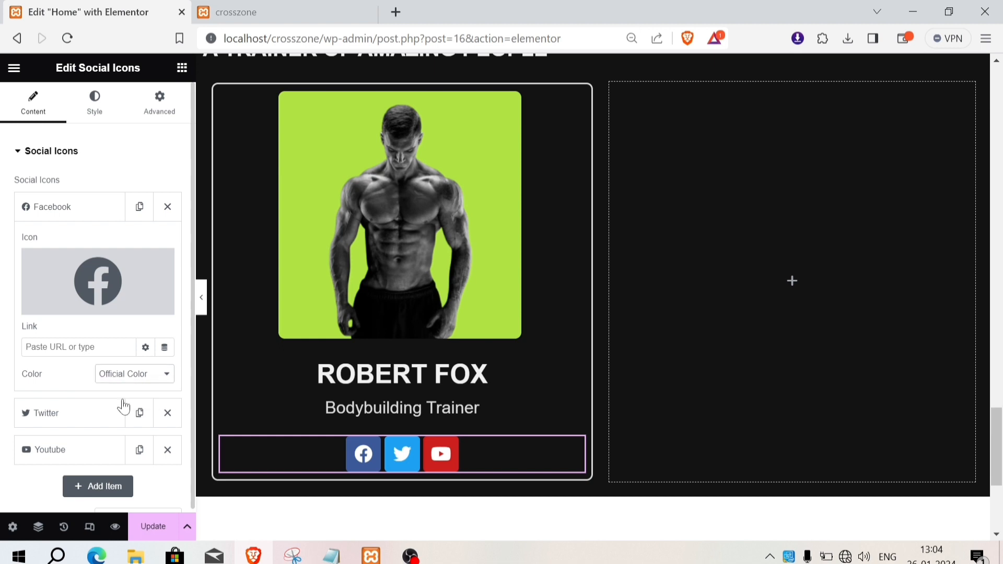
click(147, 402)
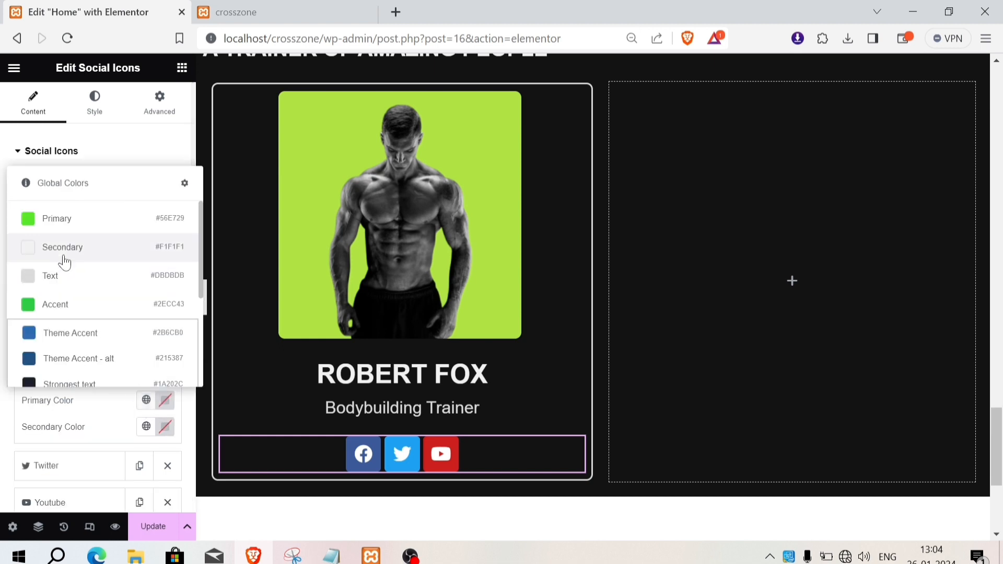
click(41, 228)
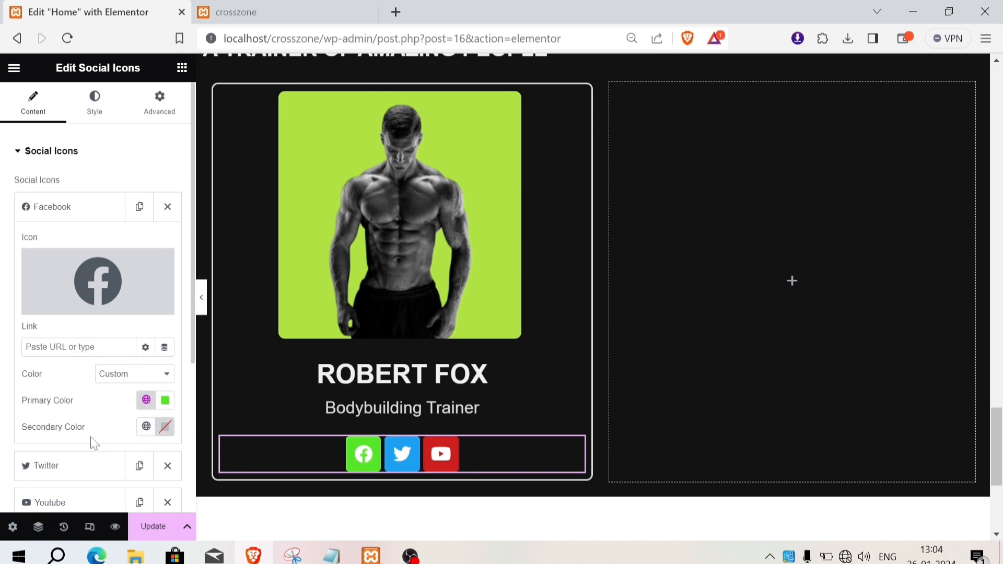
- Switch the Twitter icon to custom coloring with the global Primary color #56E729 as its primary color
scroll(89, 436, down, 2)
click(84, 387)
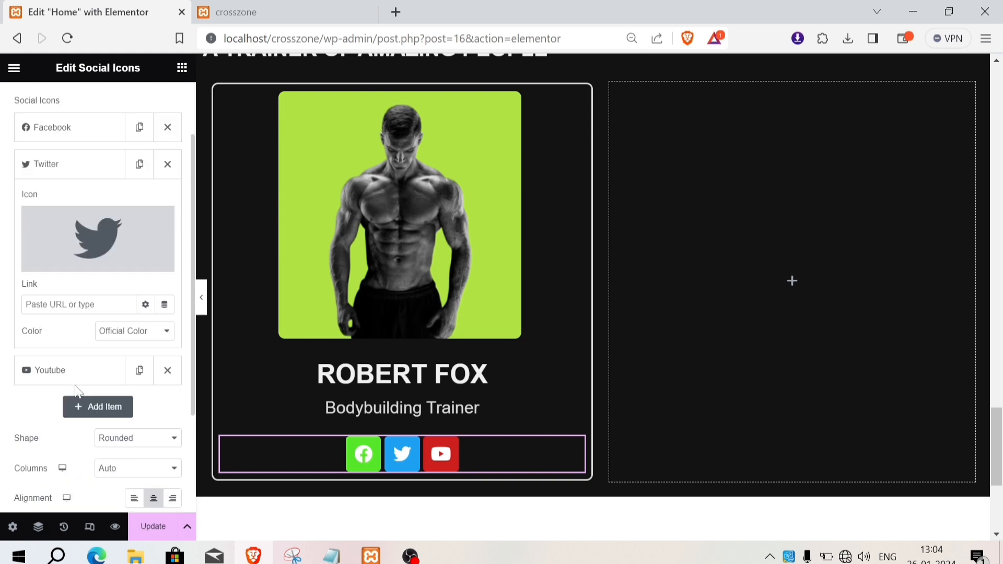
click(135, 332)
click(128, 354)
click(146, 361)
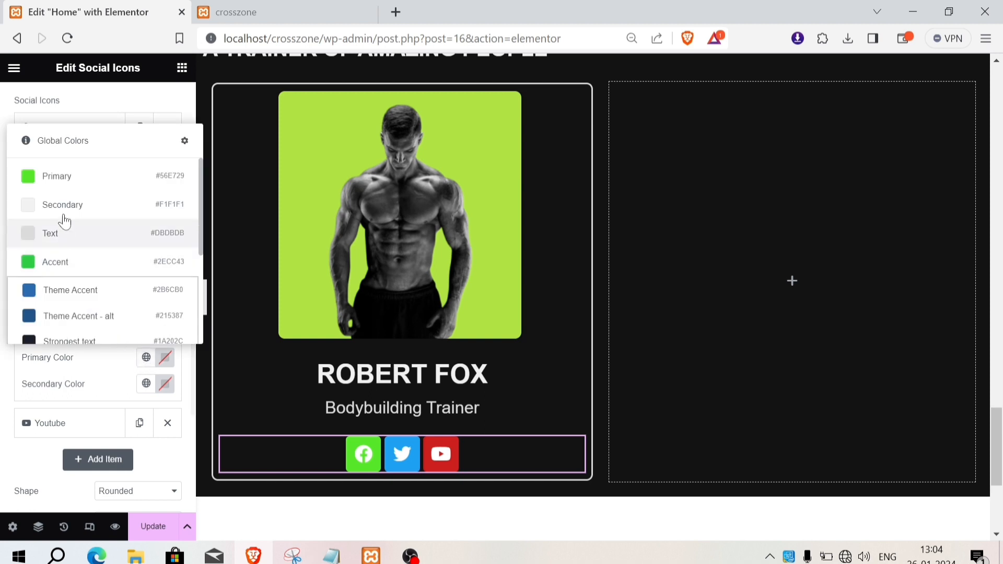
click(54, 176)
- Give the Youtube icon custom coloring and use the global Primary color for its primary color
click(116, 423)
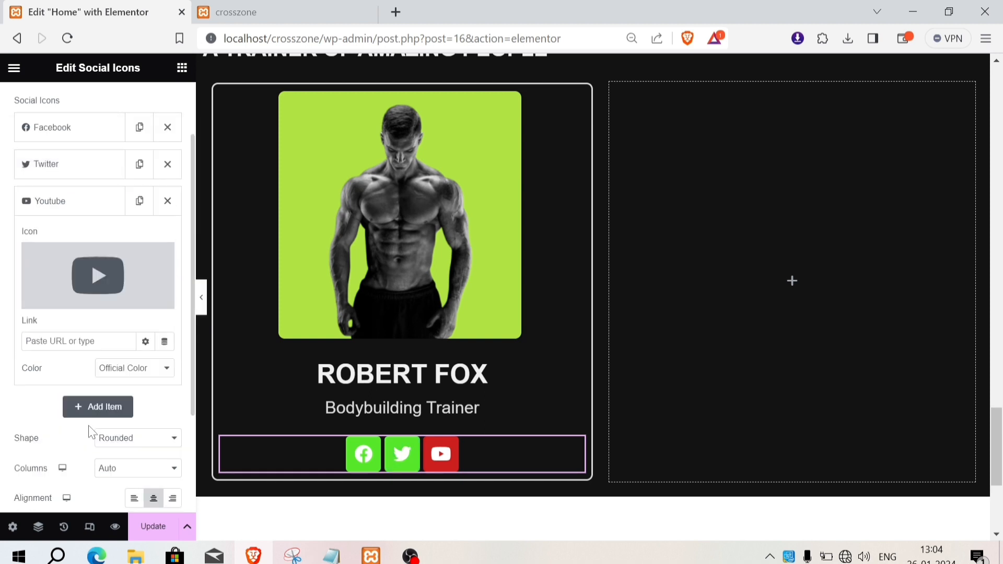
click(107, 368)
click(114, 393)
click(131, 369)
click(120, 393)
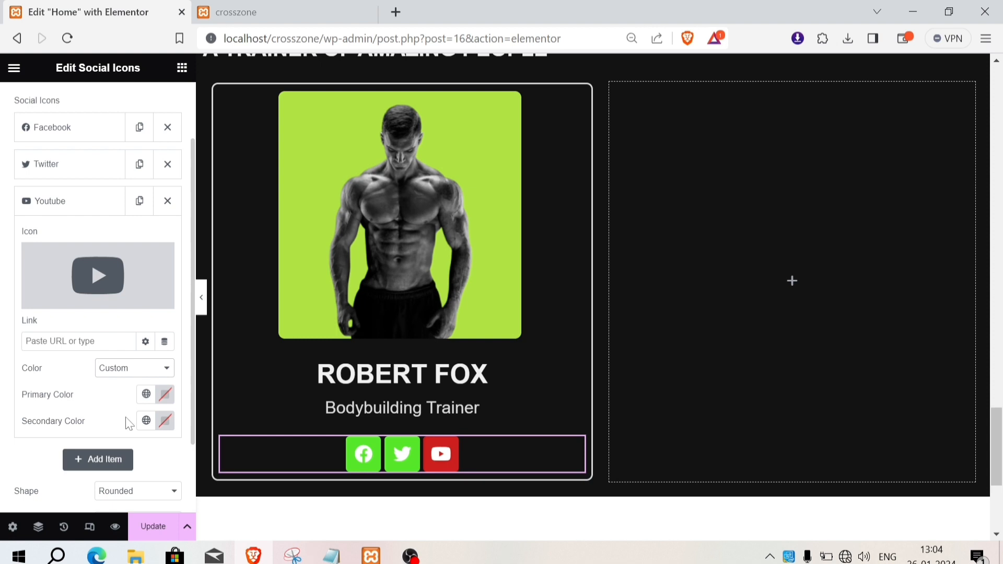
click(146, 394)
click(73, 215)
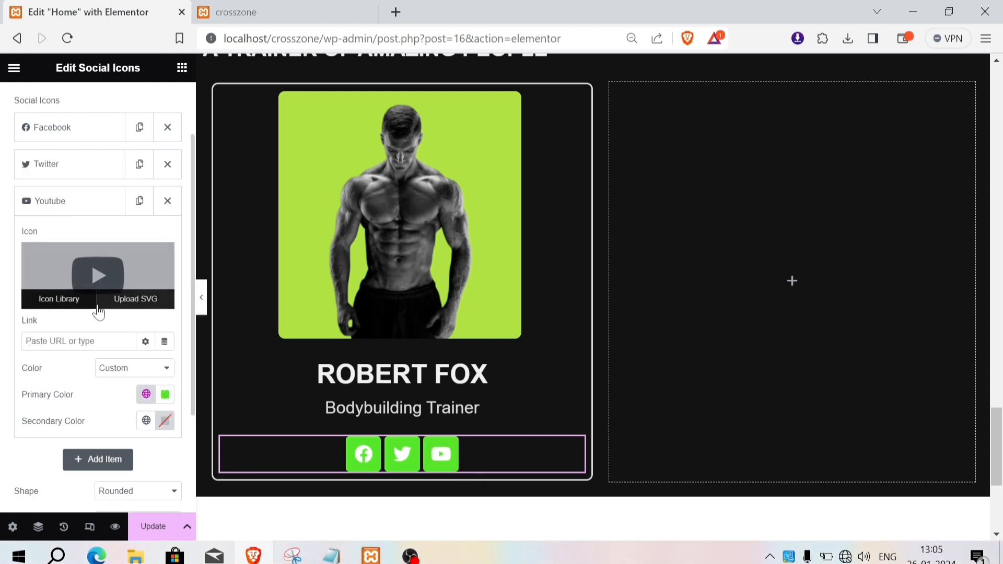
- Change the shape of the social icons to Circle
scroll(112, 372, up, 1)
scroll(135, 437, down, 4)
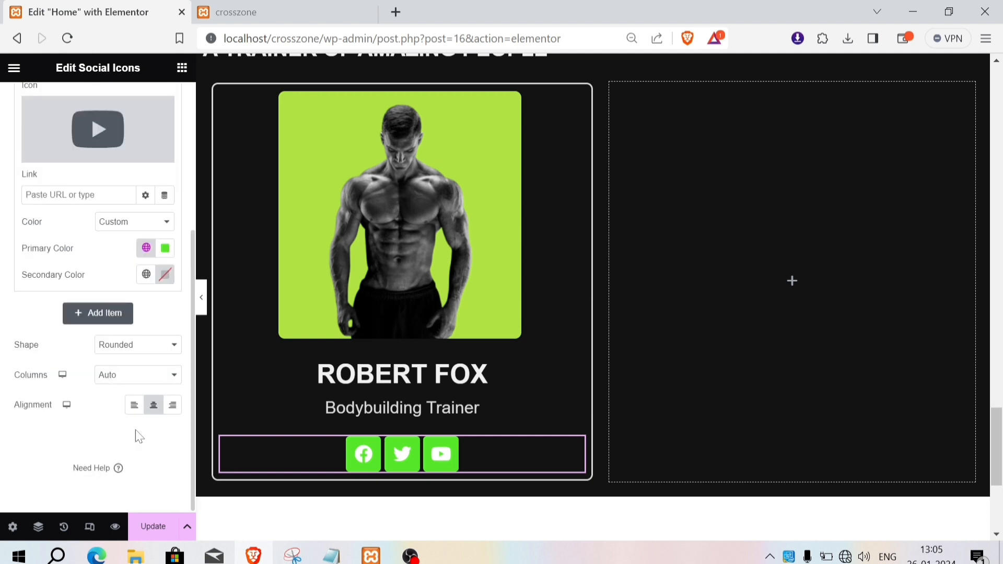
click(157, 348)
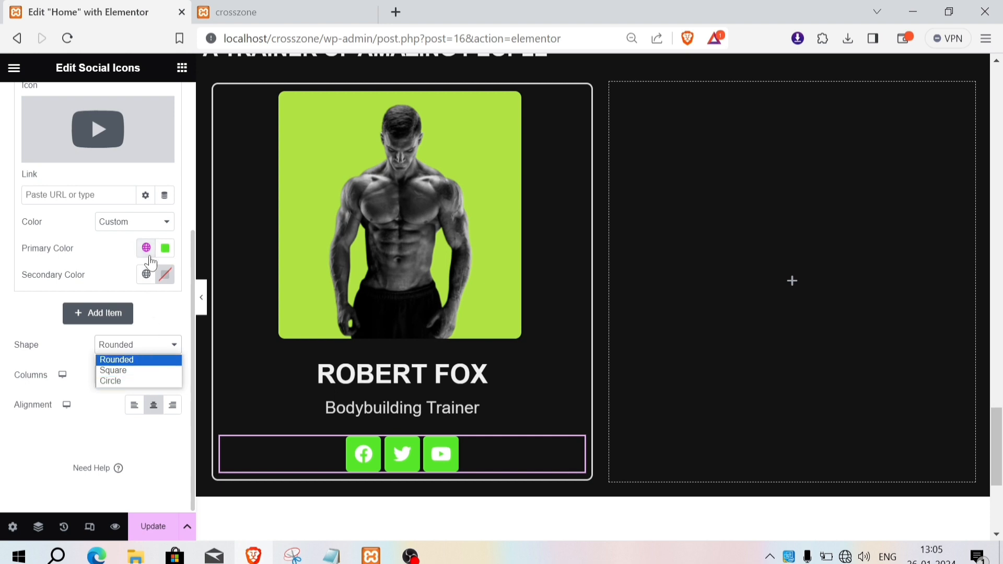
click(116, 381)
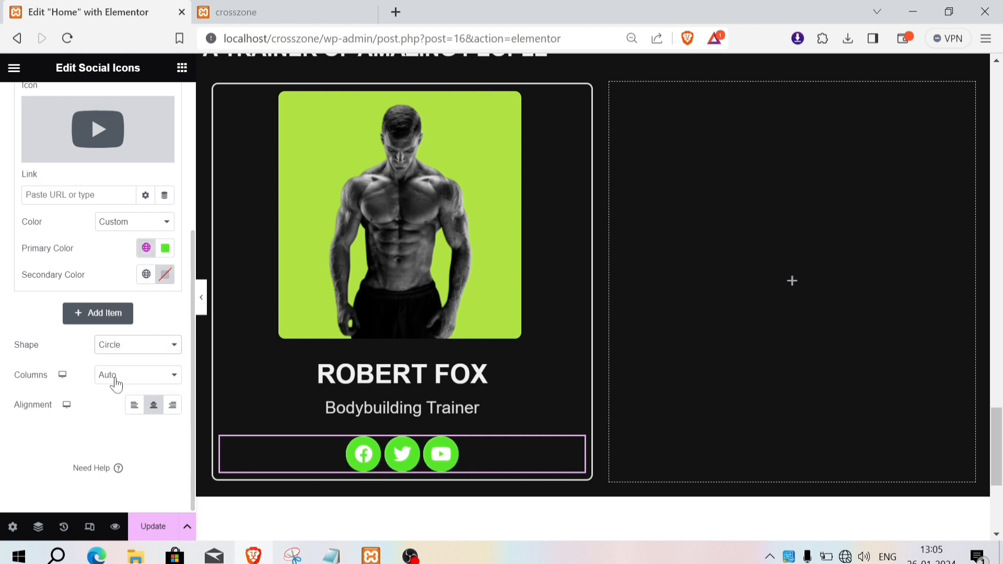
- Make the Youtube icon's primary color fully transparent (#56E72900) and set its secondary color to the global Primary color
click(146, 256)
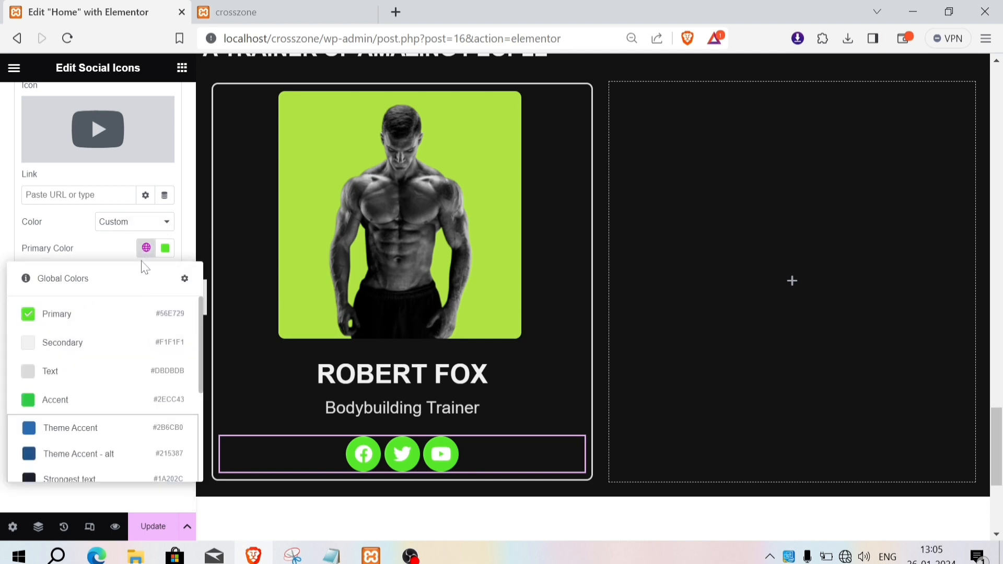
click(165, 248)
drag(151, 434, 74, 443)
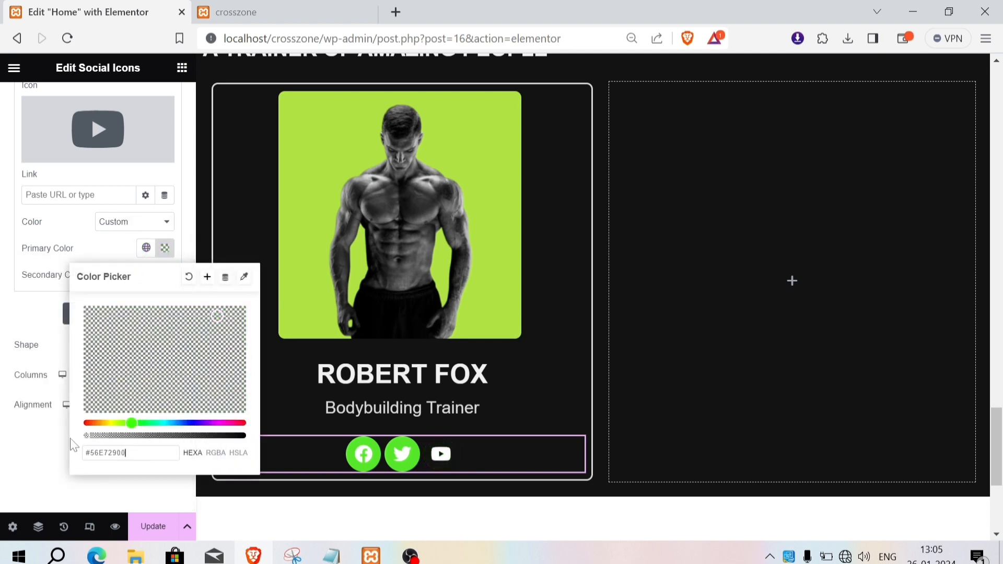
click(113, 259)
click(146, 275)
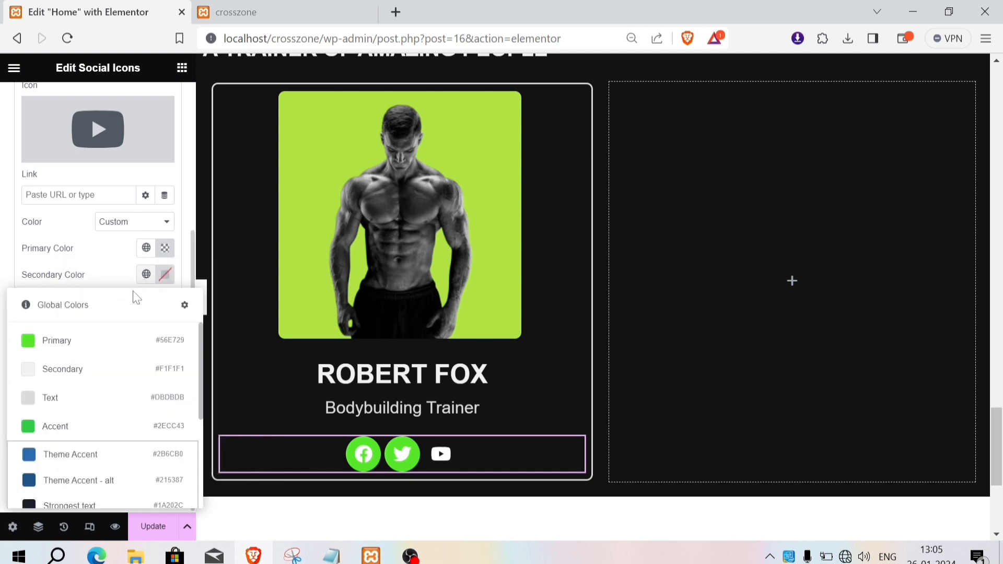
click(68, 337)
- Make the Twitter icon's primary color fully transparent (#56E72900) and assign the global Primary color as its secondary color
scroll(104, 269, up, 3)
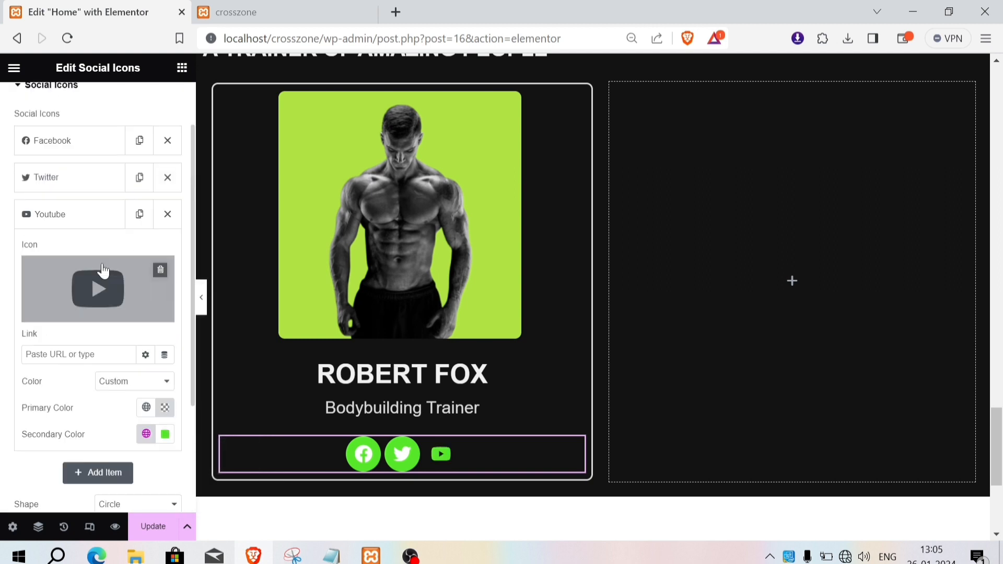
click(78, 179)
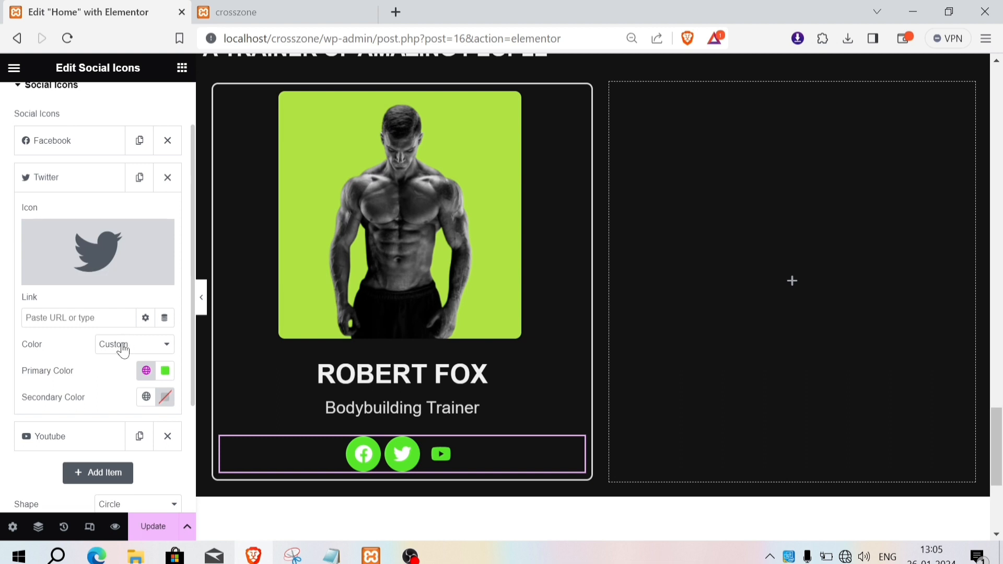
click(165, 372)
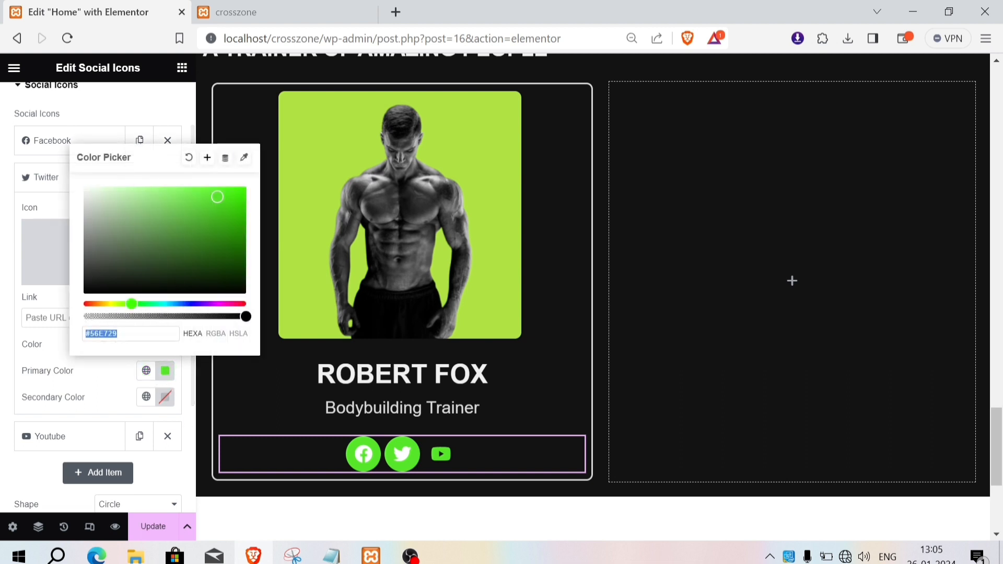
drag(178, 316, 80, 315)
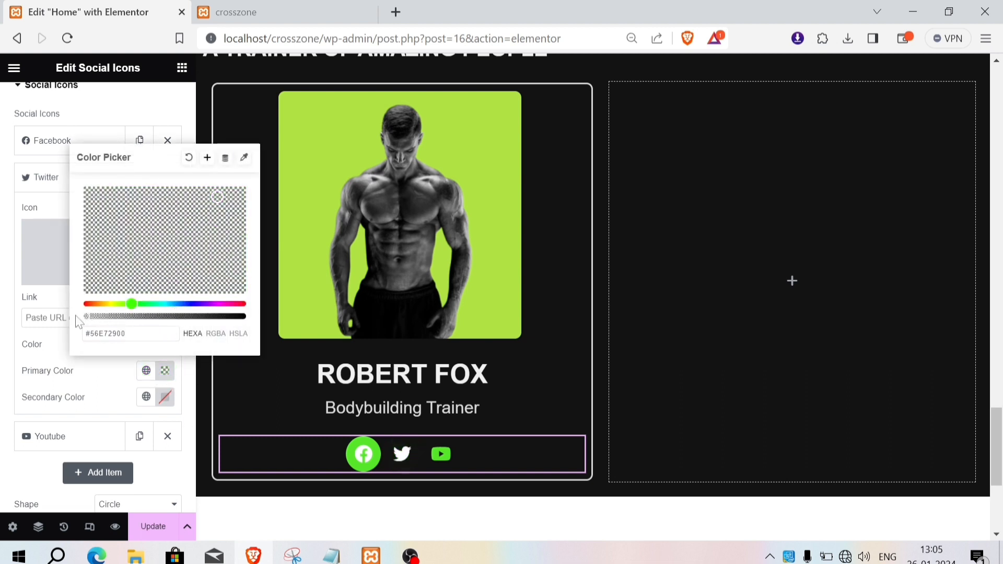
click(124, 388)
click(147, 398)
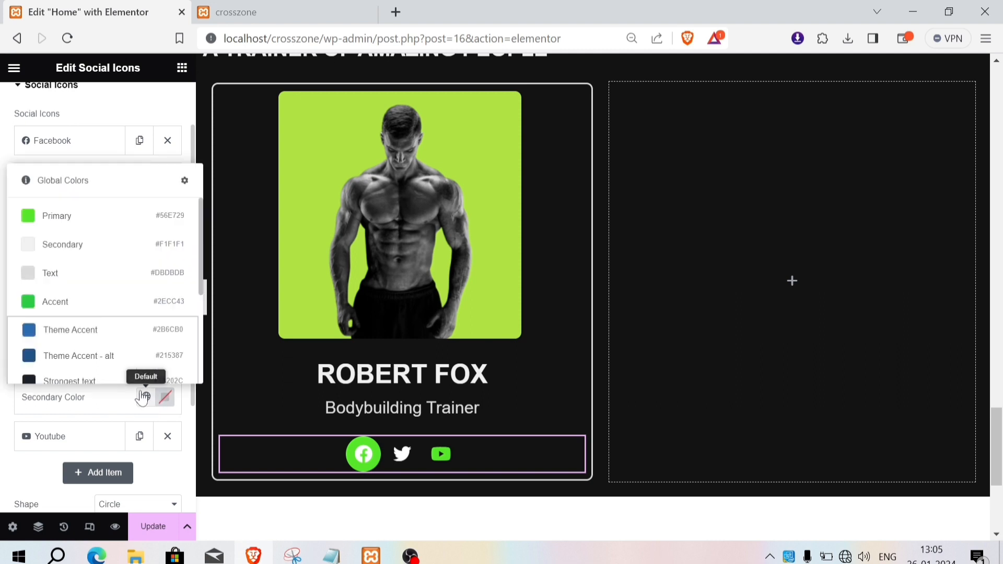
click(54, 223)
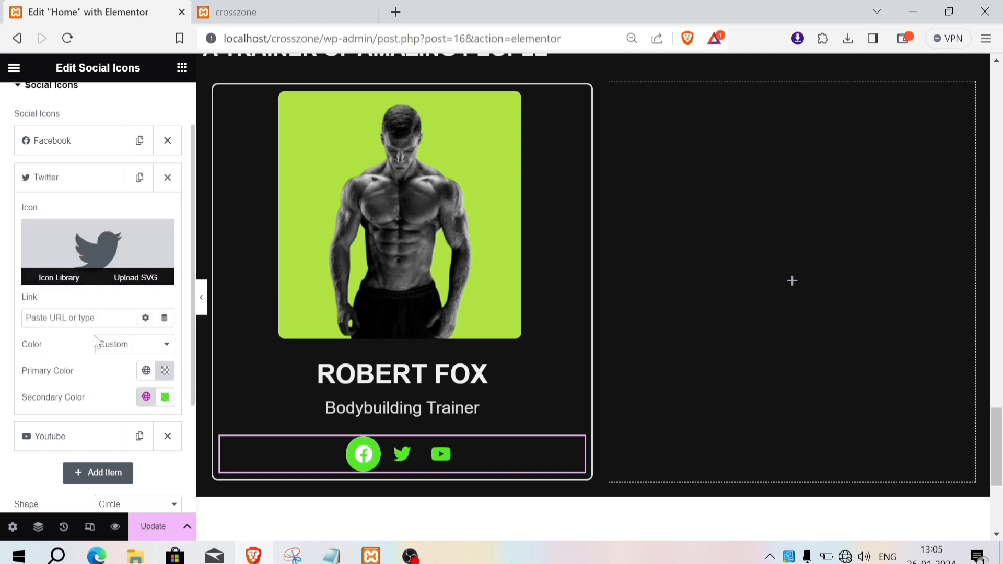
- Reduce the Facebook icon's primary color to full transparency and set its secondary color to the global Primary color
click(80, 152)
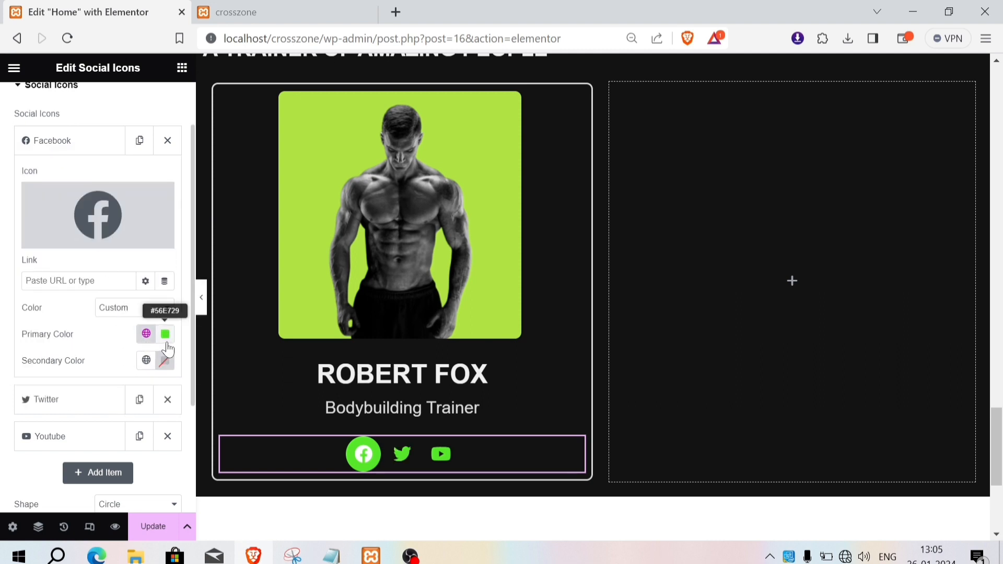
click(146, 333)
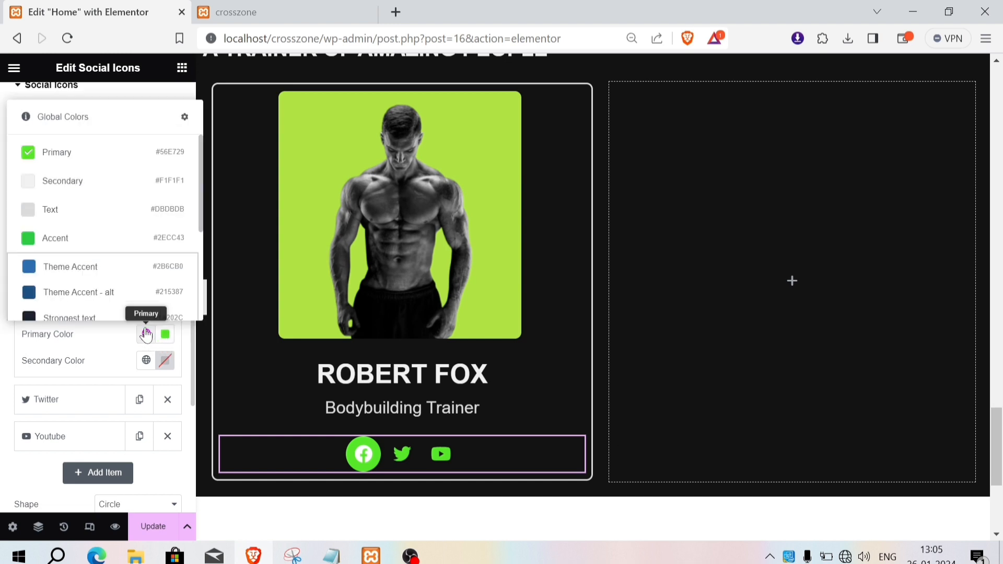
click(164, 341)
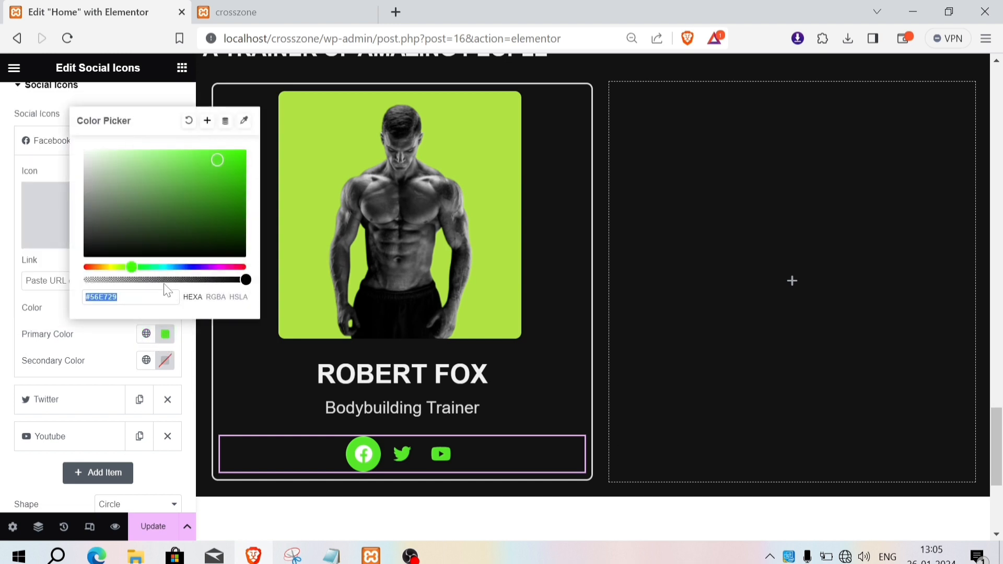
drag(163, 281, 74, 280)
click(120, 365)
click(145, 360)
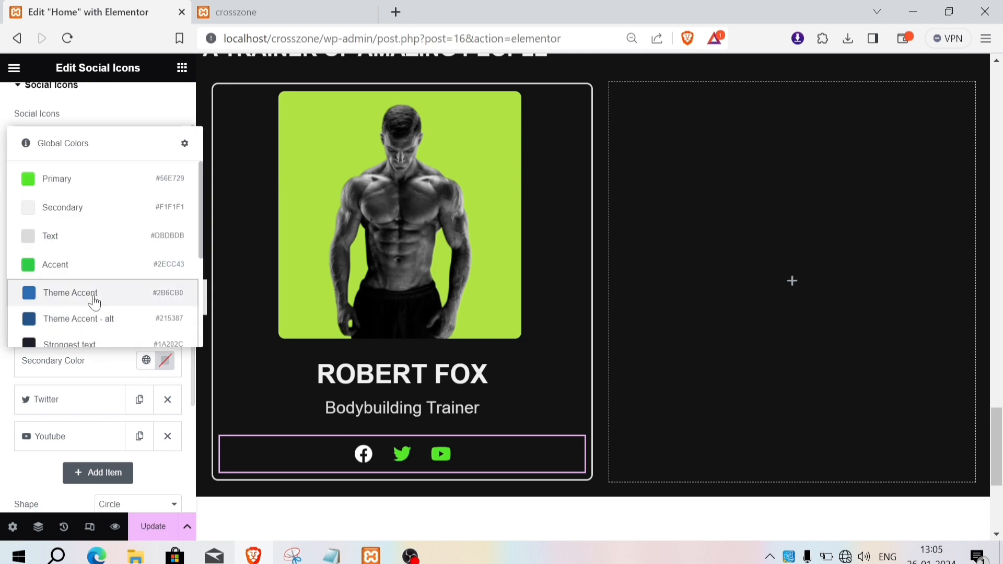
click(68, 181)
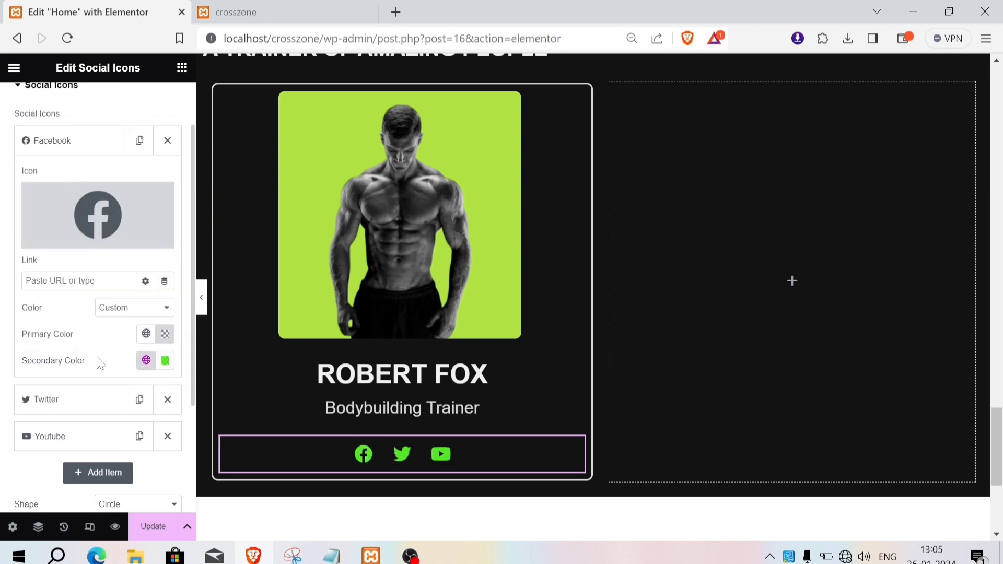
- Duplicate the first trainer's container twice and delete the remaining empty container, leaving three trainer cards in the row
scroll(416, 419, up, 5)
scroll(417, 418, down, 5)
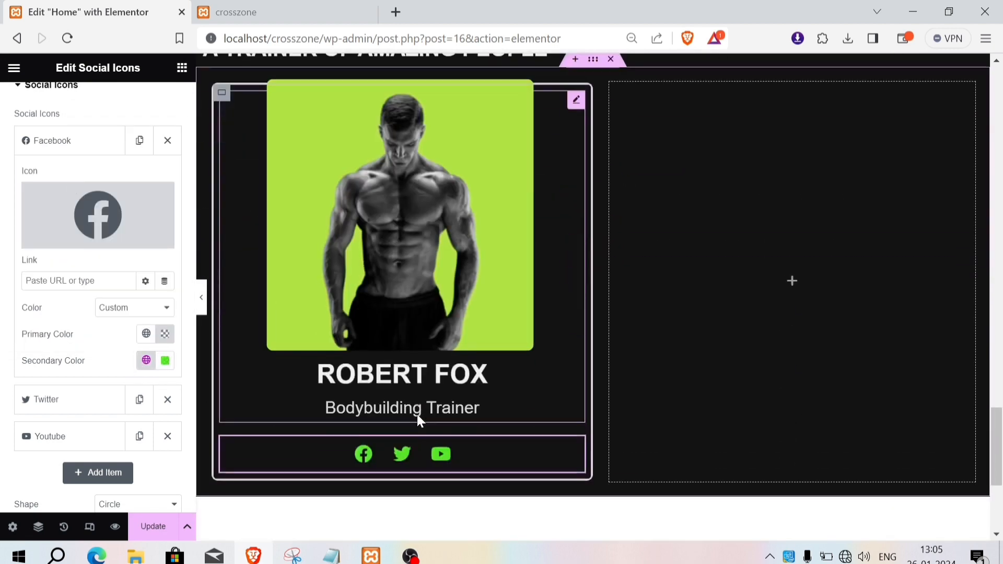
right_click(226, 103)
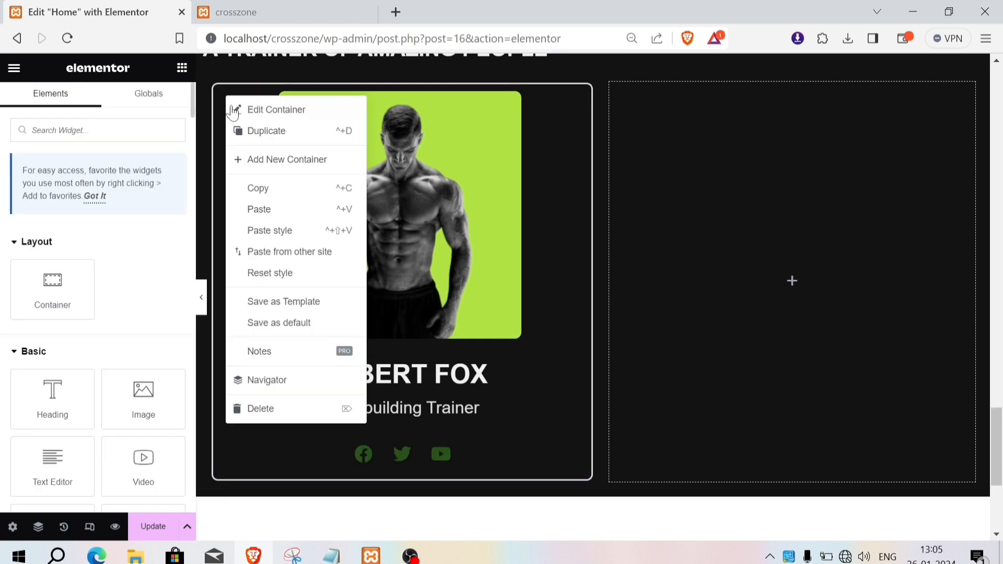
click(255, 132)
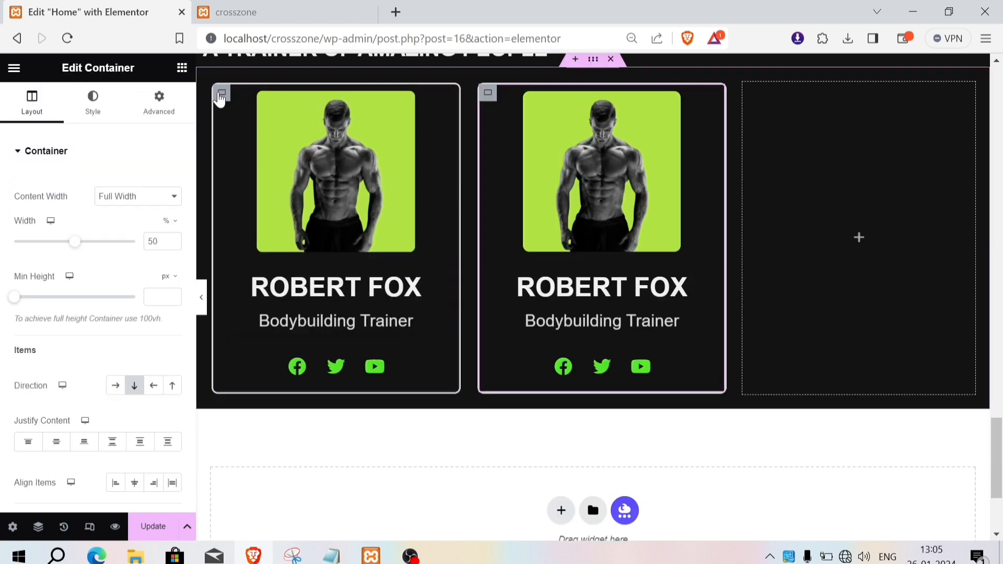
right_click(218, 96)
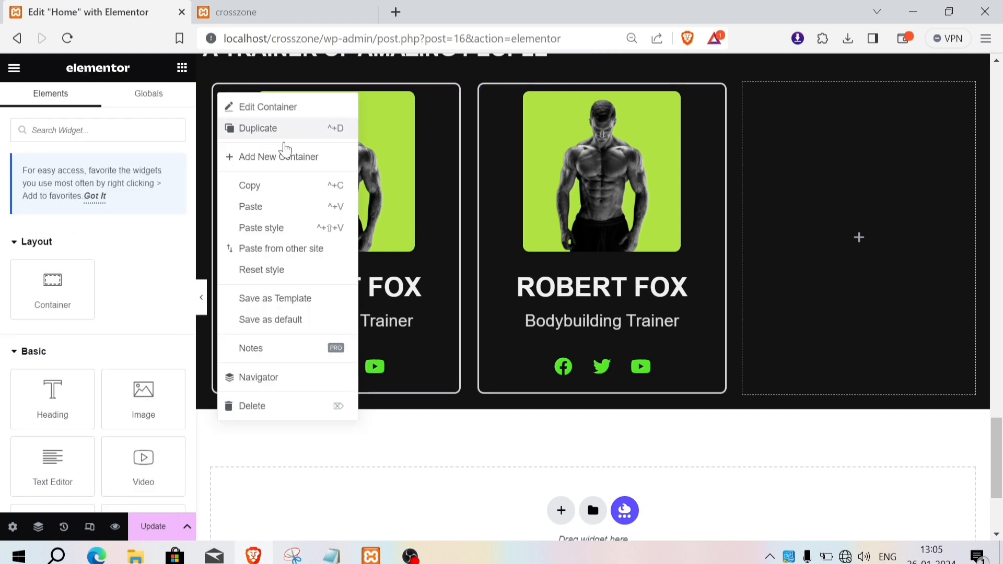
click(279, 140)
right_click(819, 90)
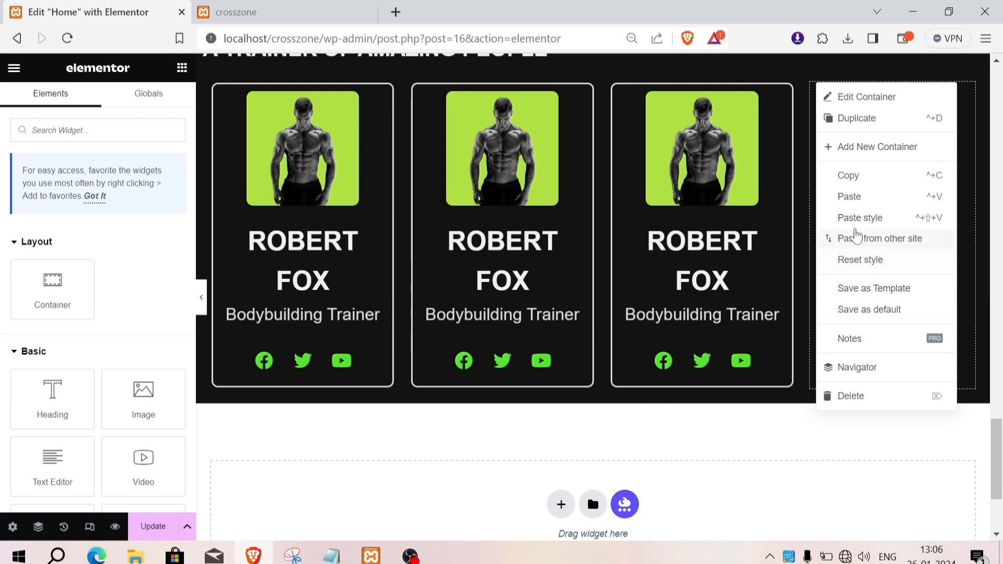
click(857, 397)
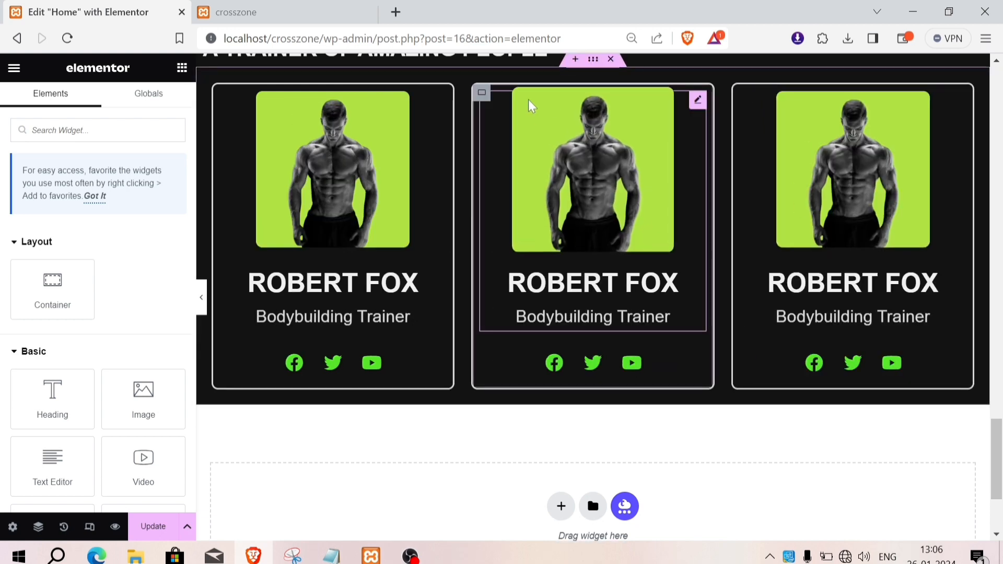
- Open the image selection for the second trainer card's Image Box
click(559, 145)
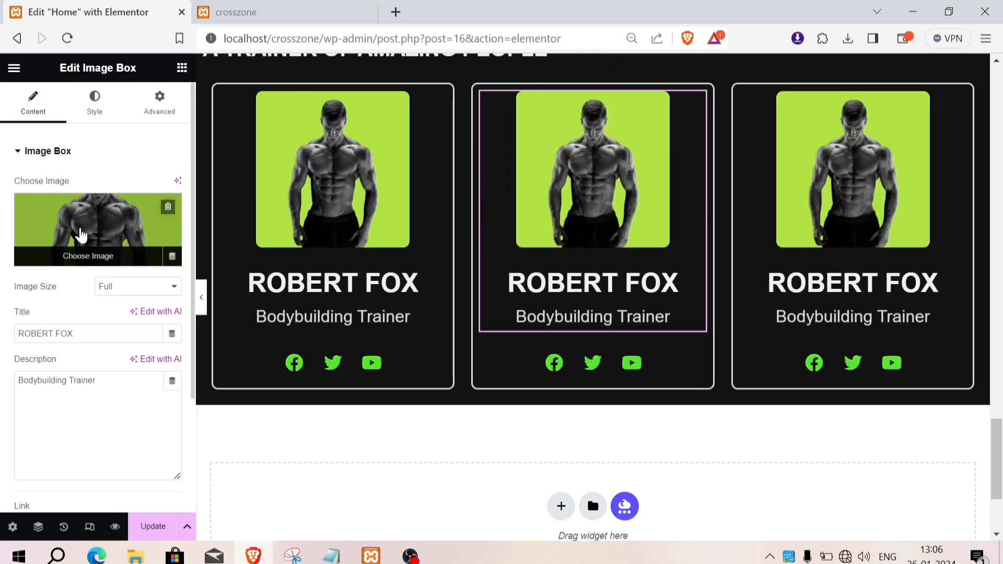
click(79, 233)
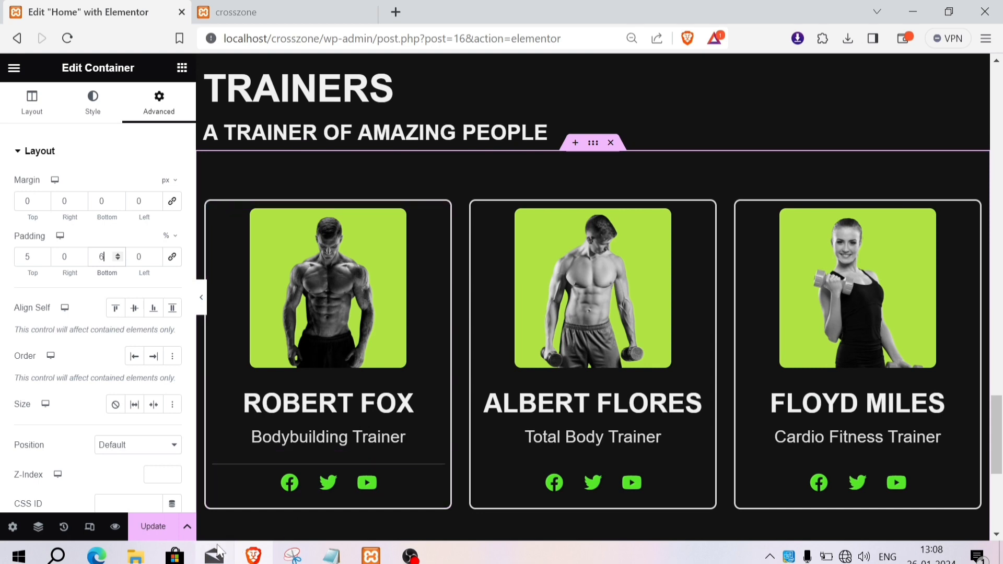
- Update the page, then reload the live crosszone site and review the home page from the hero down to the Trainers section
click(153, 527)
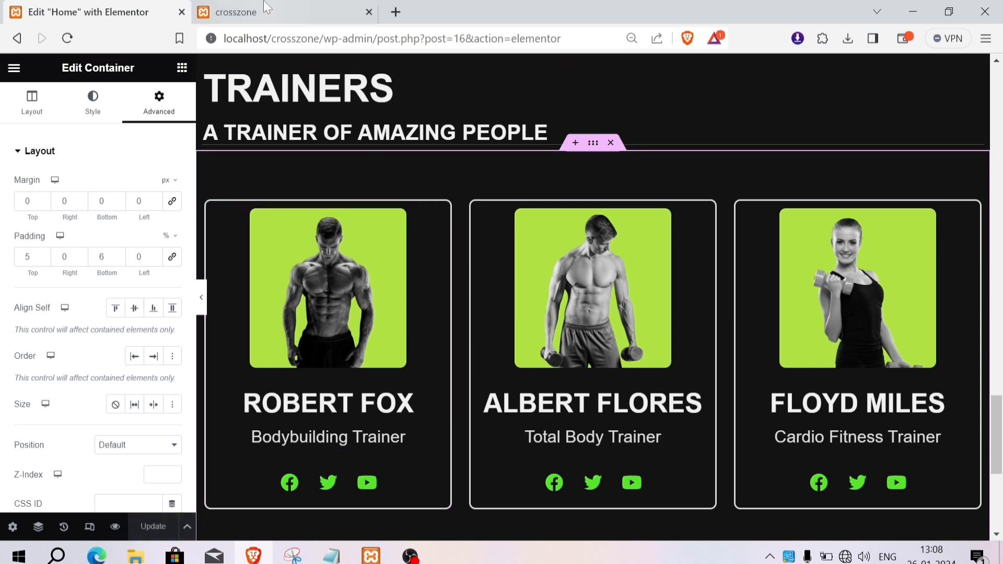
click(253, 13)
click(68, 40)
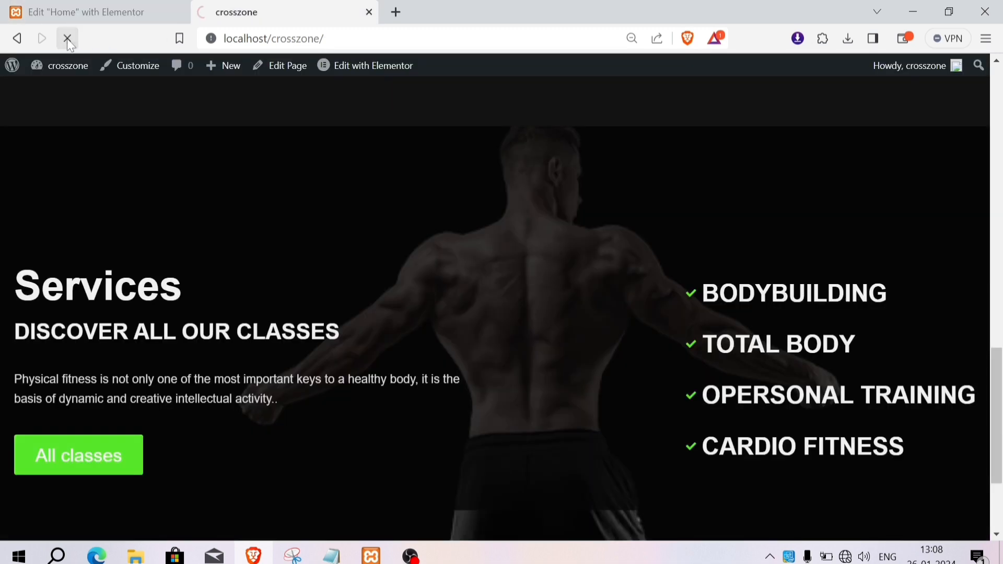
scroll(278, 139, up, 12)
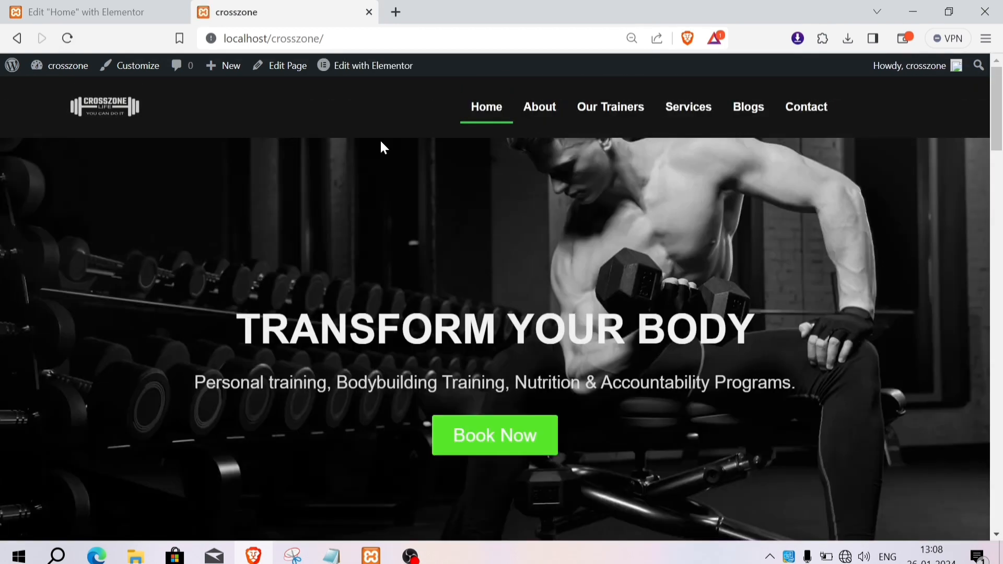
scroll(999, 114, down, 2)
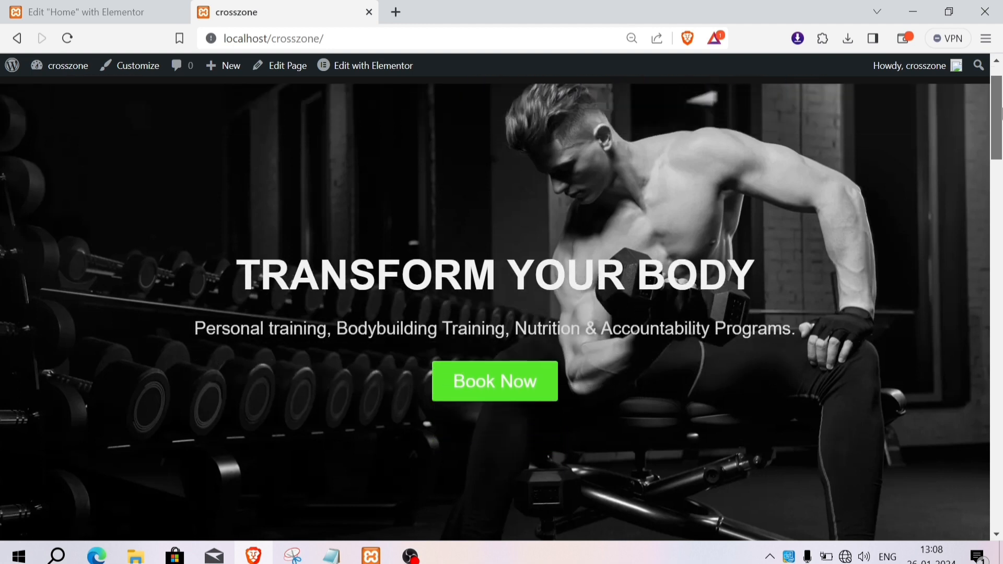
drag(1001, 123, 1002, 445)
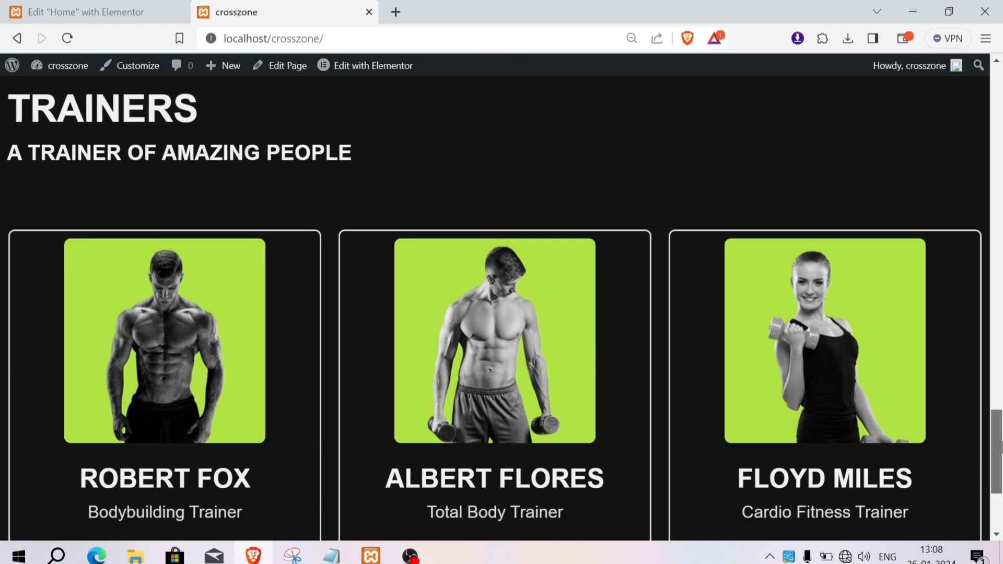